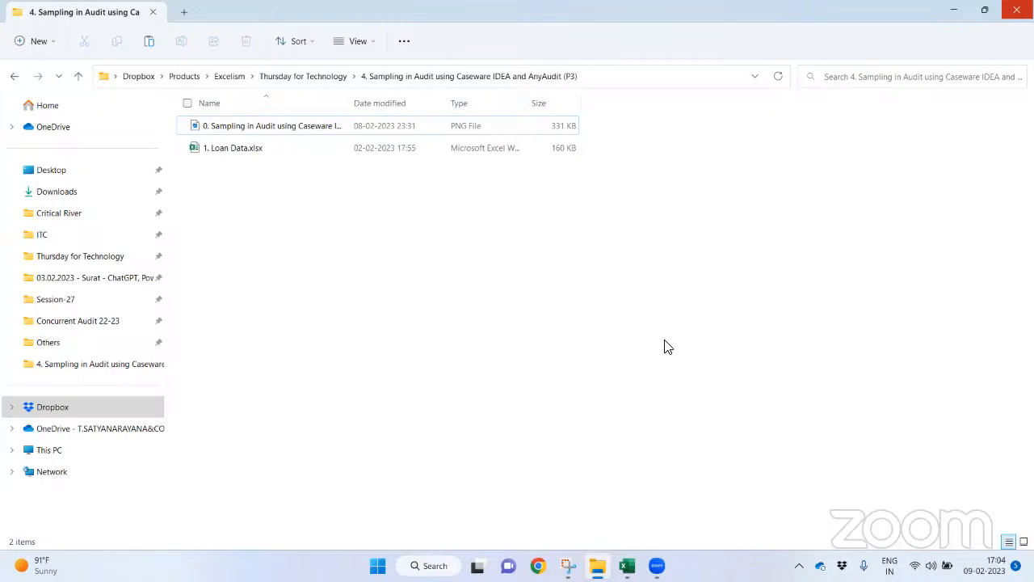
# Open the workbook 1. Loan Data.xlsx from the folder "4. Sampling in Audit using Caseware IDEA and AnyAudit (P3)".
pyautogui.click(278, 76)
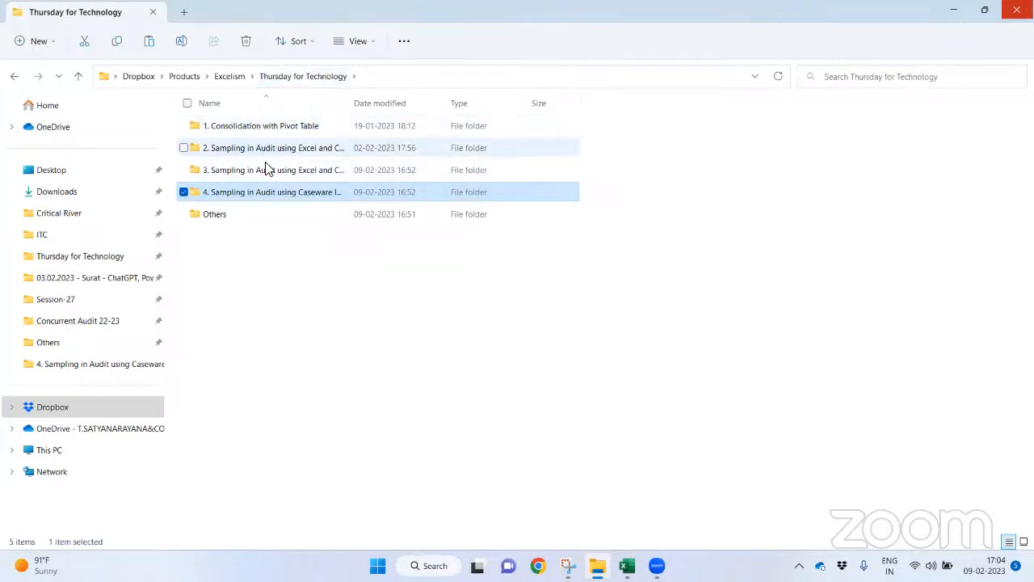
pyautogui.doubleClick(273, 192)
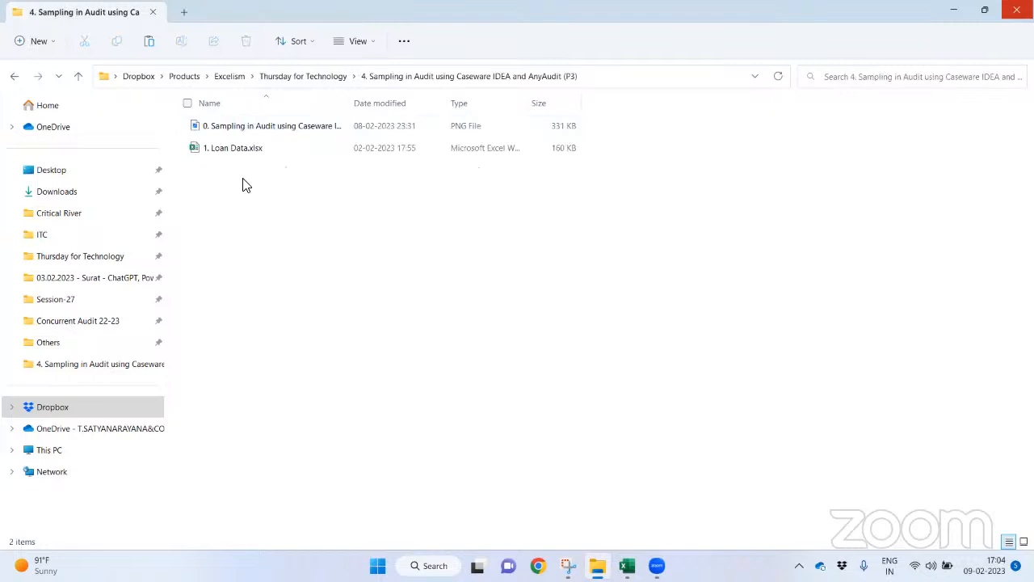
pyautogui.doubleClick(228, 147)
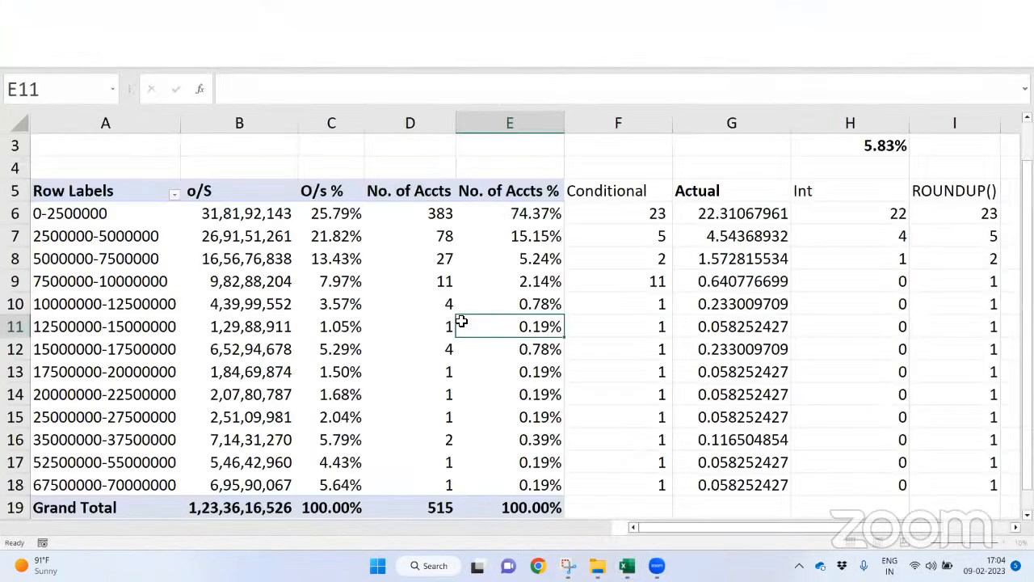
# Delete the sheets Sheet1, PT and Sheet4 from the workbook, keeping only the Loan Data sheet.
pyautogui.click(192, 527)
pyautogui.click(75, 527)
pyautogui.keyDown('ctrl'); pyautogui.click(141, 527); pyautogui.keyUp('ctrl')
pyautogui.hotkey('alt', 'e')
pyautogui.press('l')
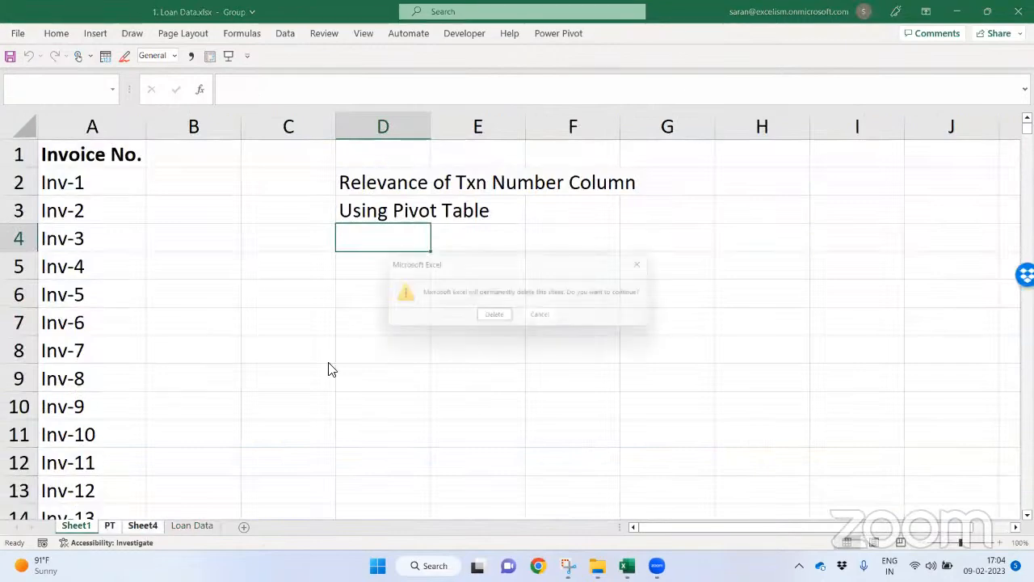
pyautogui.press('Return')
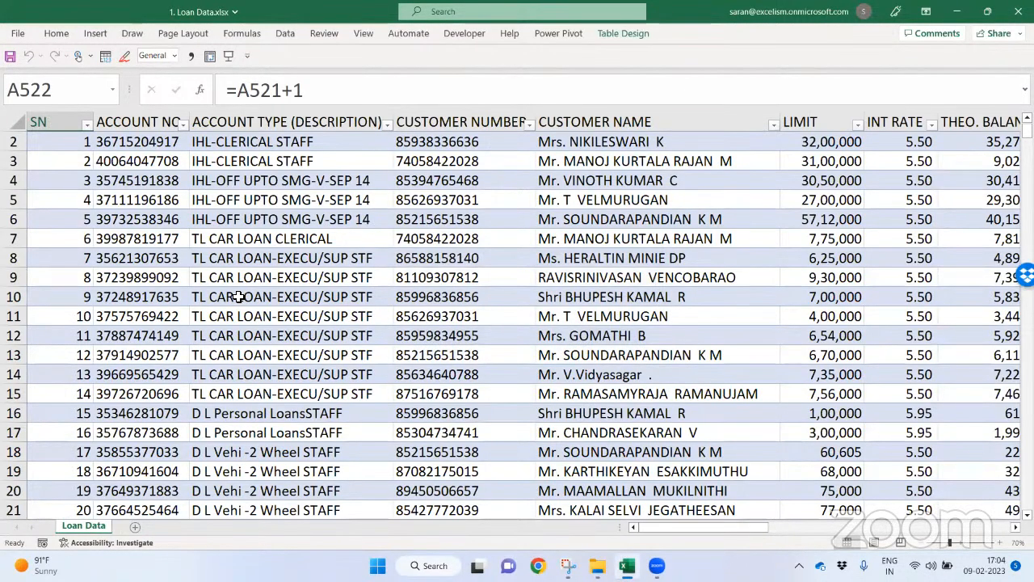
# Jump to cell A1, close the workbook, and return to the Thursday for Technology folder in File Explorer.
pyautogui.hotkey('ctrl', 'Home')
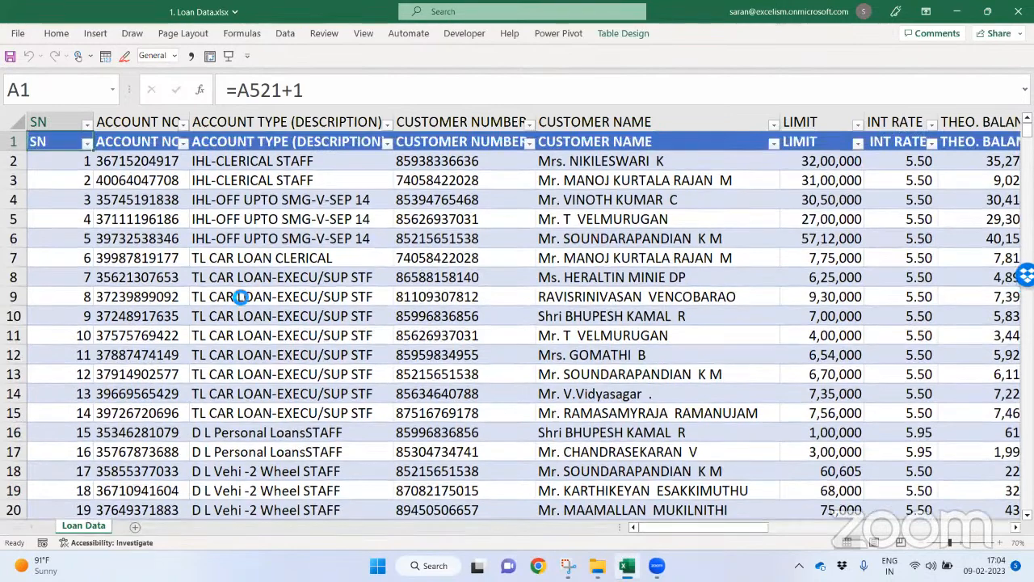
pyautogui.hotkey('ctrl', 'w')
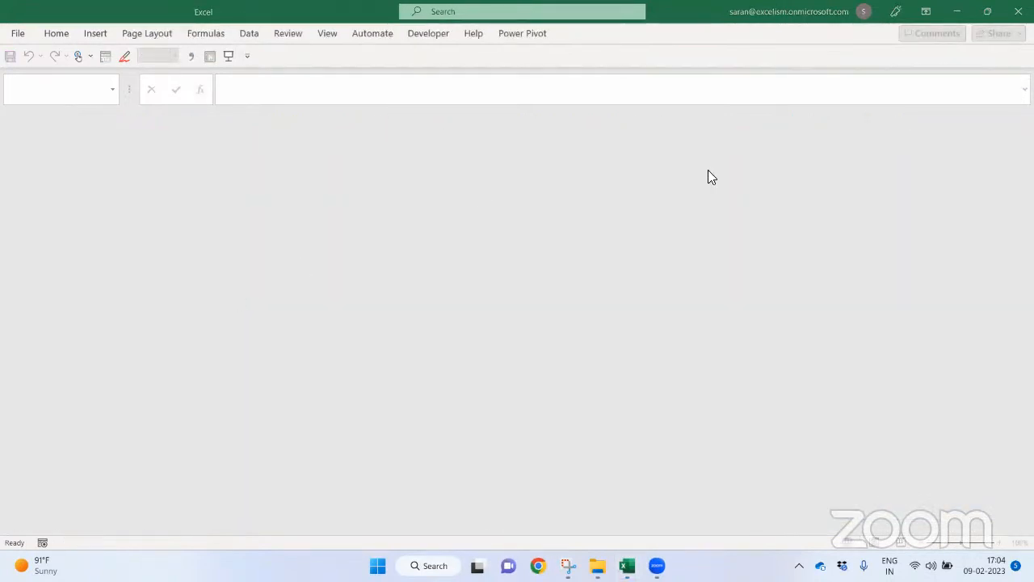
pyautogui.hotkey('alt', 'Tab')
pyautogui.hotkey('alt', 'Up')
pyautogui.press('Up')
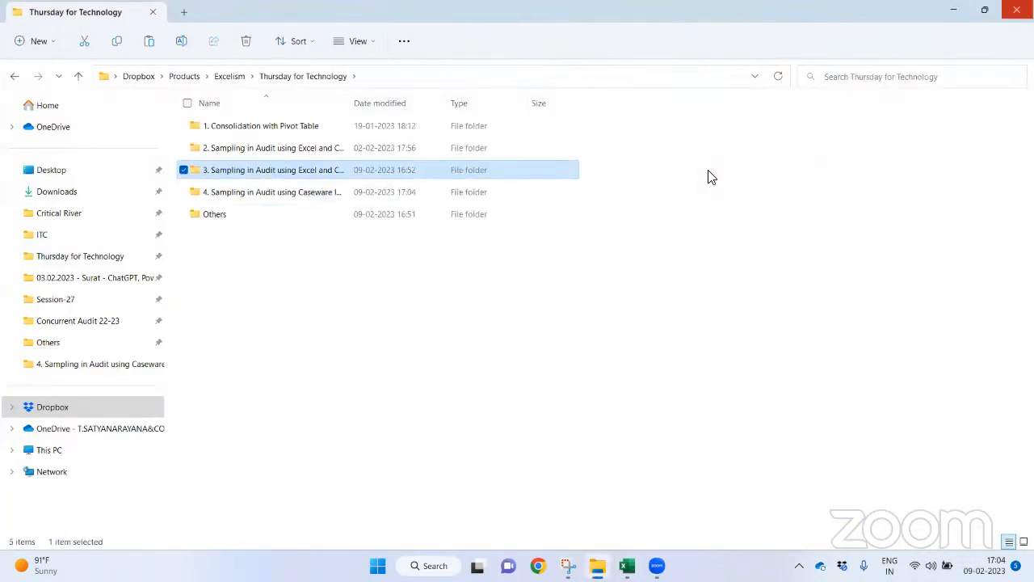
# Launch Google Chrome in a maximized window with the Person 1 profile.
pyautogui.click(537, 566)
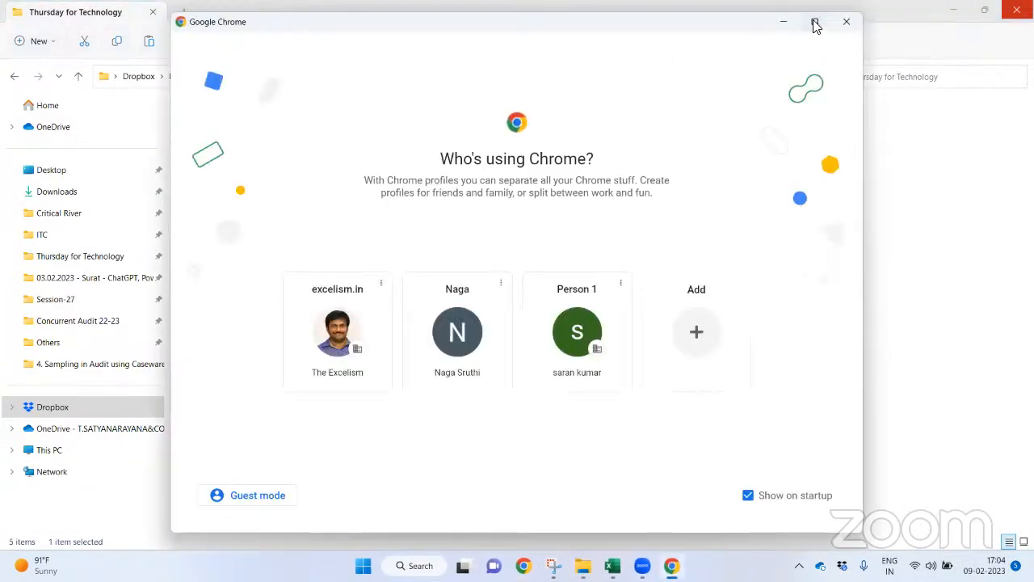
pyautogui.click(814, 22)
pyautogui.click(574, 358)
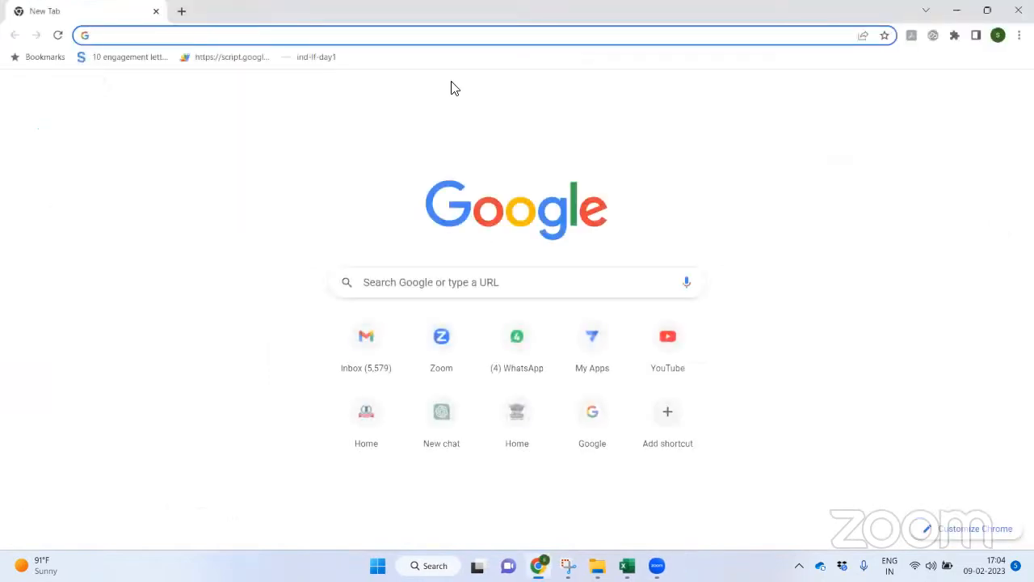
# Search Google for "caseware idea" and open the "IDEA Data Analysis Software - CaseWare IDEA" result.
pyautogui.write('casw')
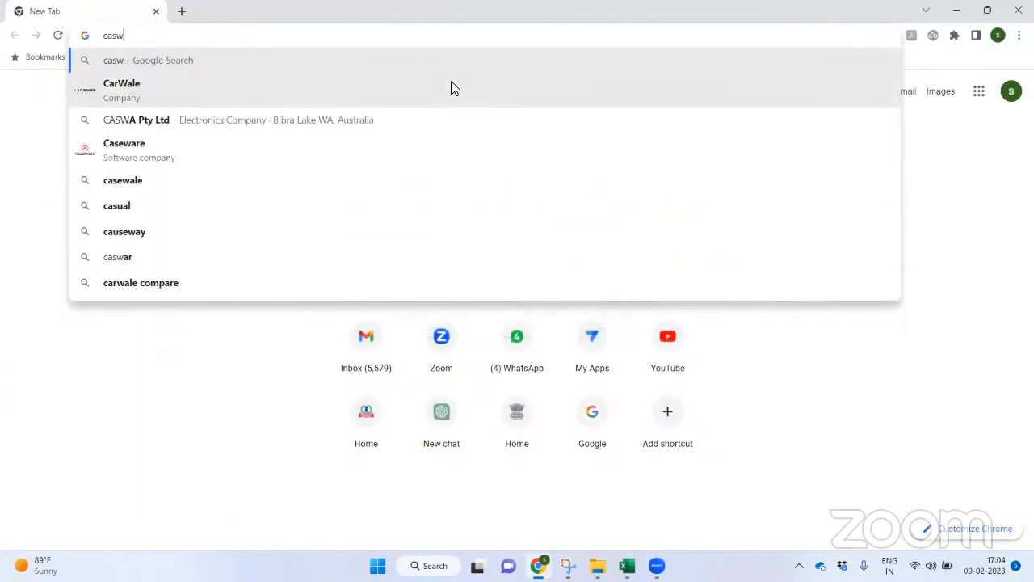
pyautogui.press('BackSpace')
pyautogui.write('eware idea')
pyautogui.press('Return')
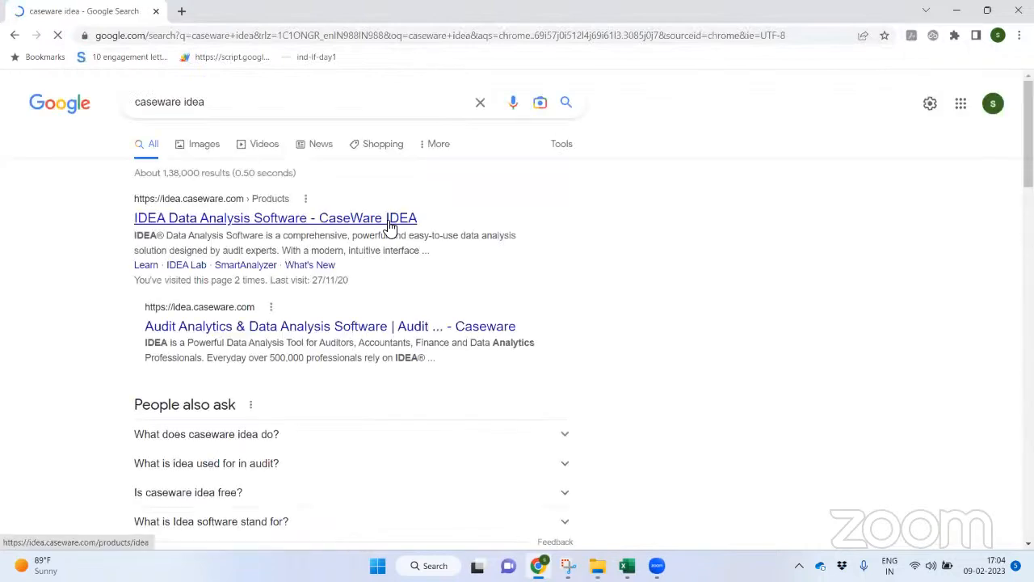
pyautogui.click(391, 227)
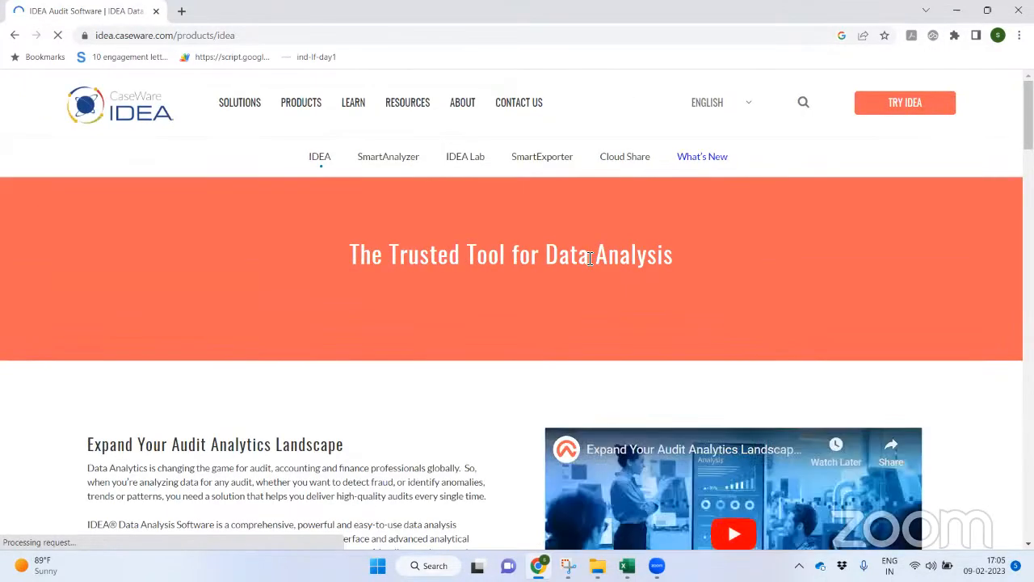
# Review the "Expand Your Audit Analytics Landscape" introduction and the "Adopt IDEA and..." benefits on the product page.
pyautogui.scroll(-2, 588, 257)
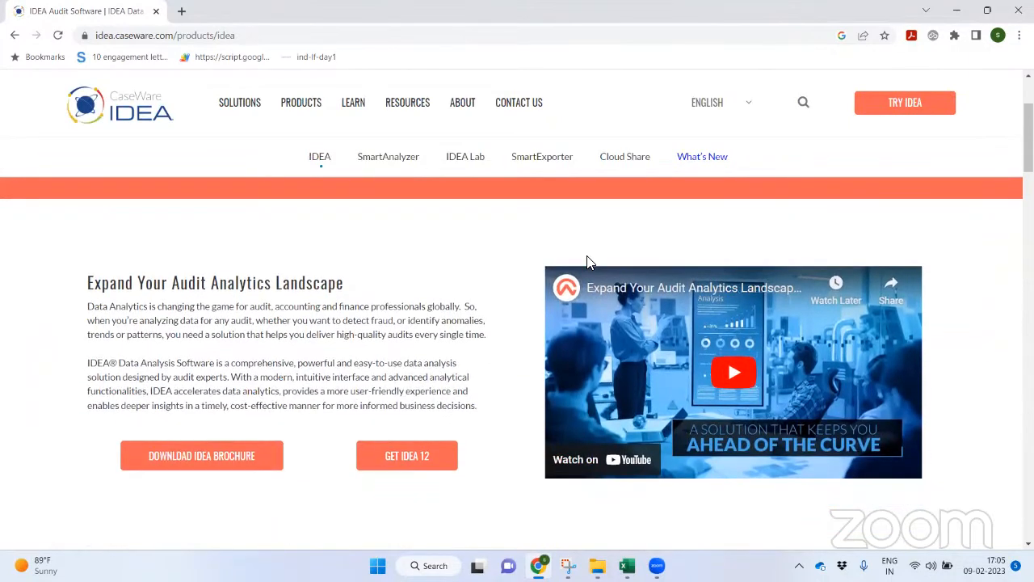
pyautogui.scroll(-2, 588, 257)
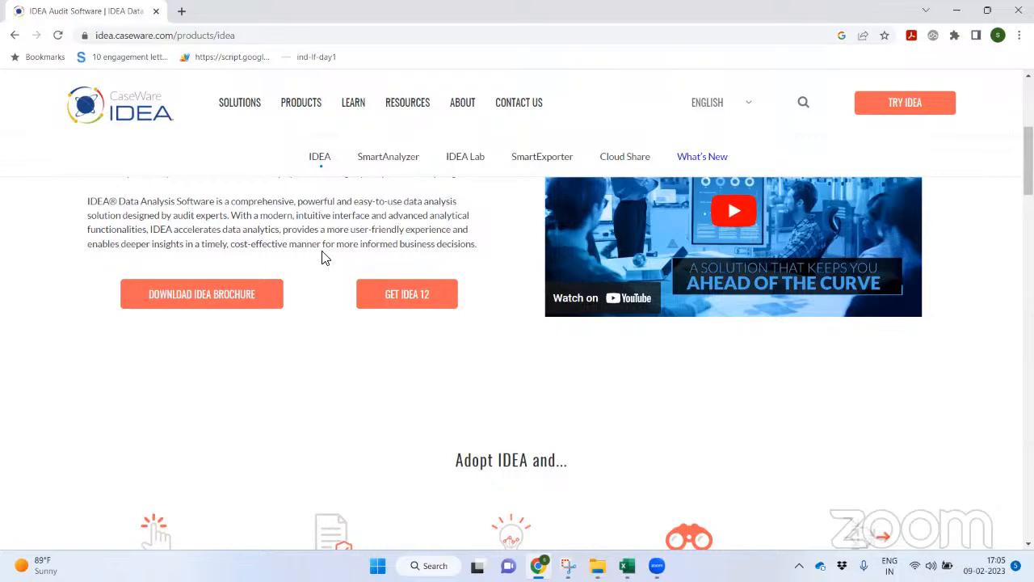
pyautogui.scroll(-4, 321, 257)
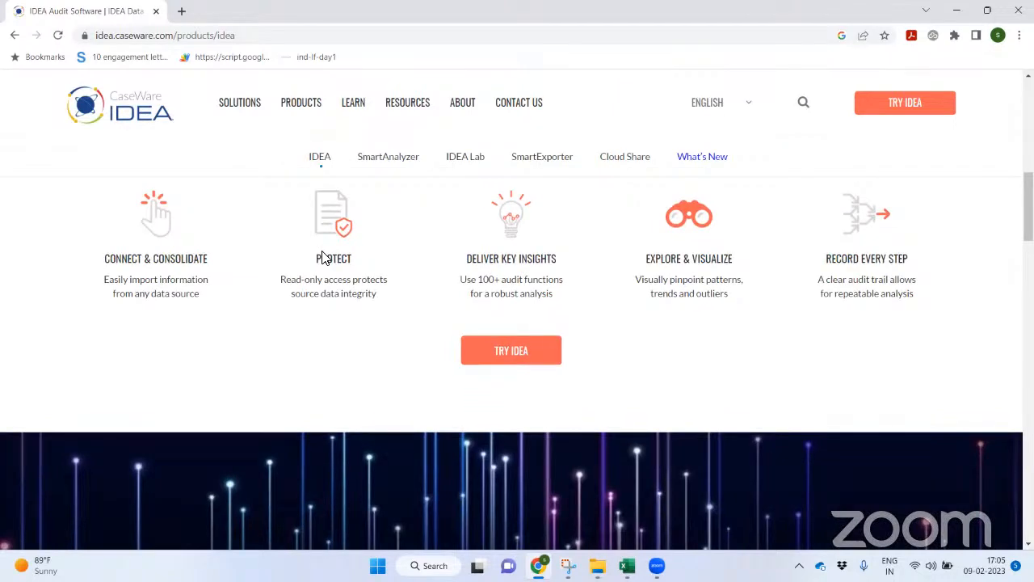
pyautogui.scroll(4, 321, 257)
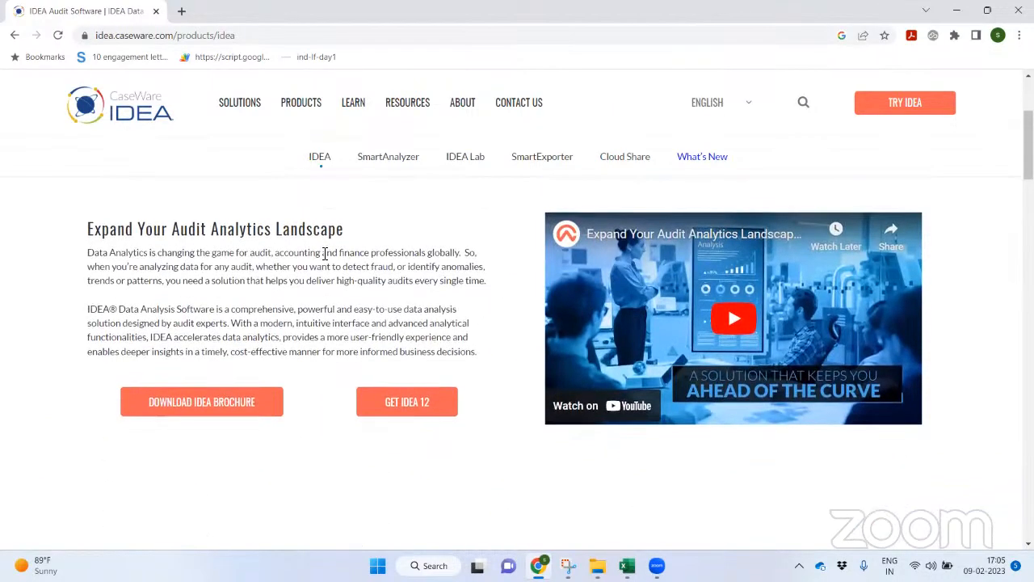
pyautogui.scroll(-4, 323, 253)
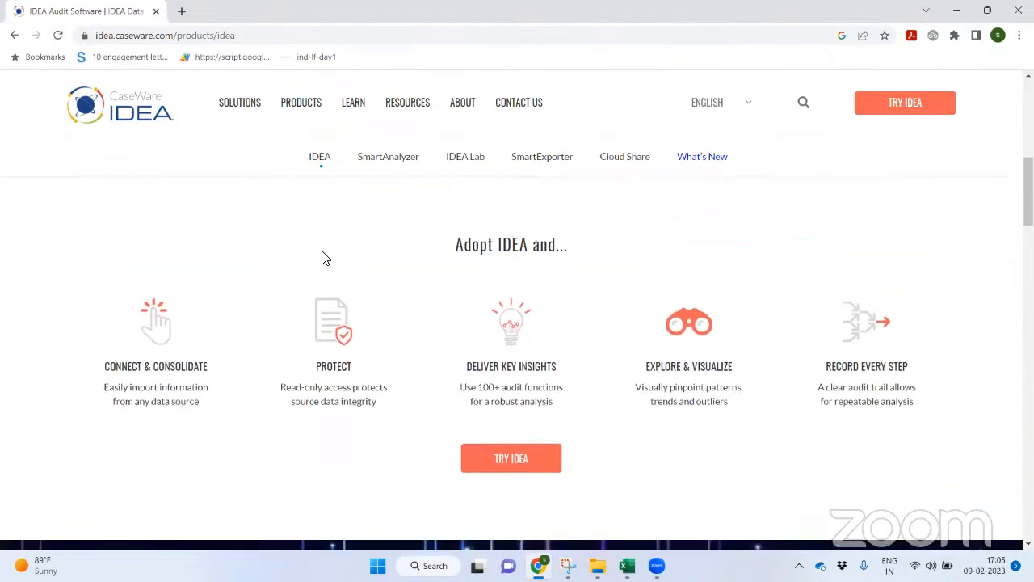
pyautogui.scroll(-1, 321, 257)
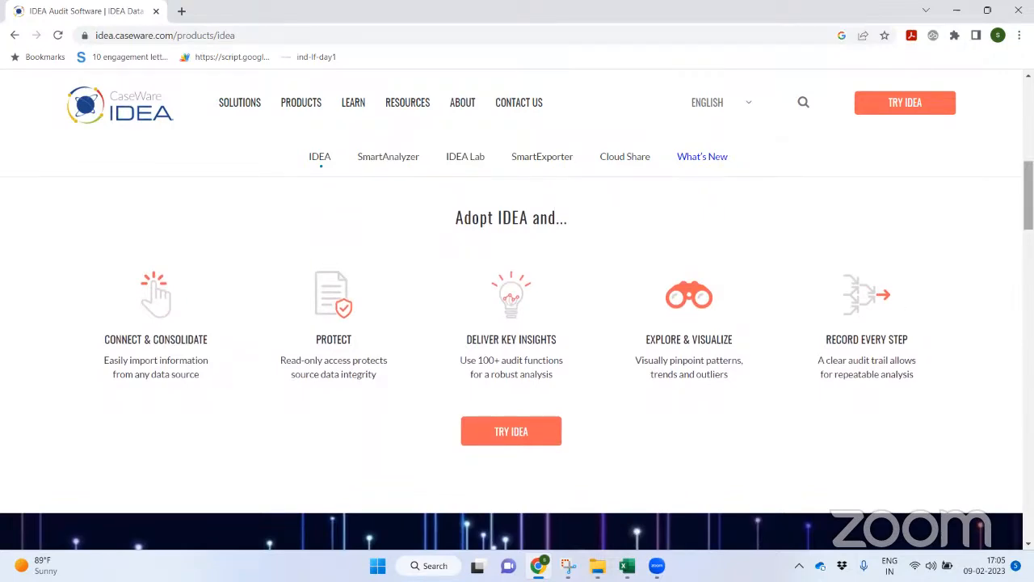
# Highlight the text on 50+ Accounting Packages, Python, read-only data integrity and the immutable audit trail while reading the import section.
pyautogui.scroll(-8, 1028, 197)
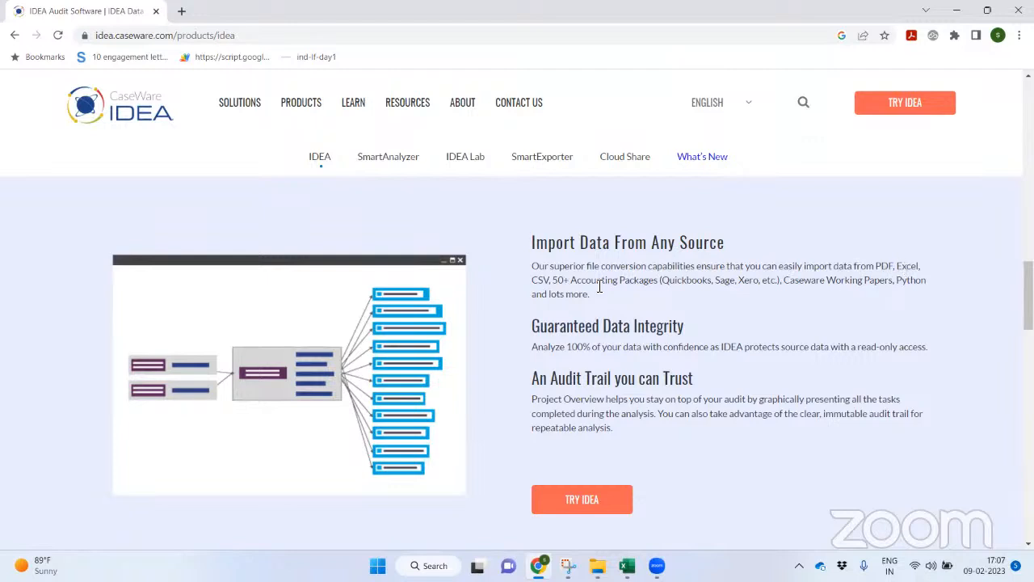
pyautogui.moveTo(556, 280); pyautogui.dragTo(661, 284)
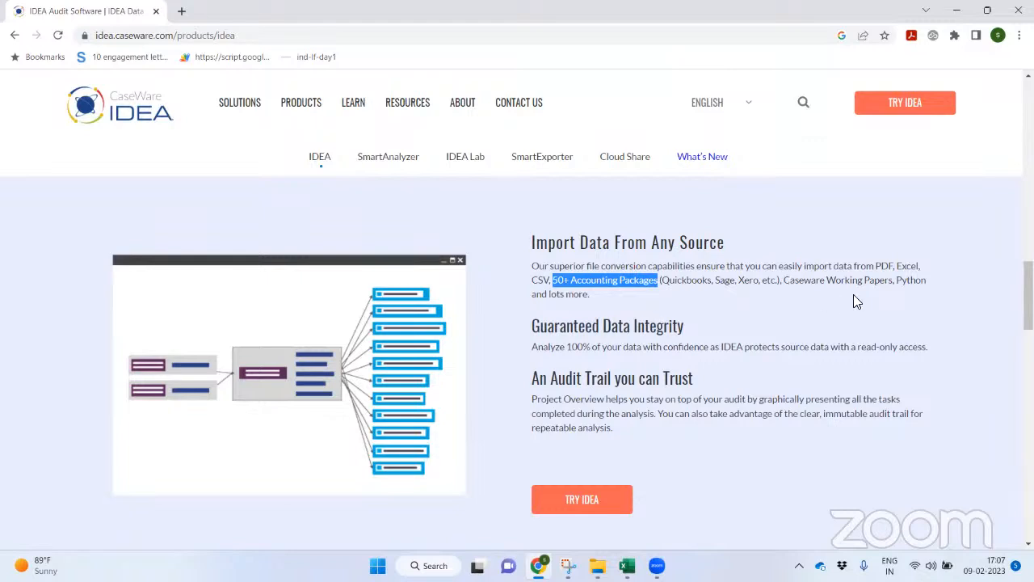
pyautogui.moveTo(896, 281); pyautogui.dragTo(933, 289)
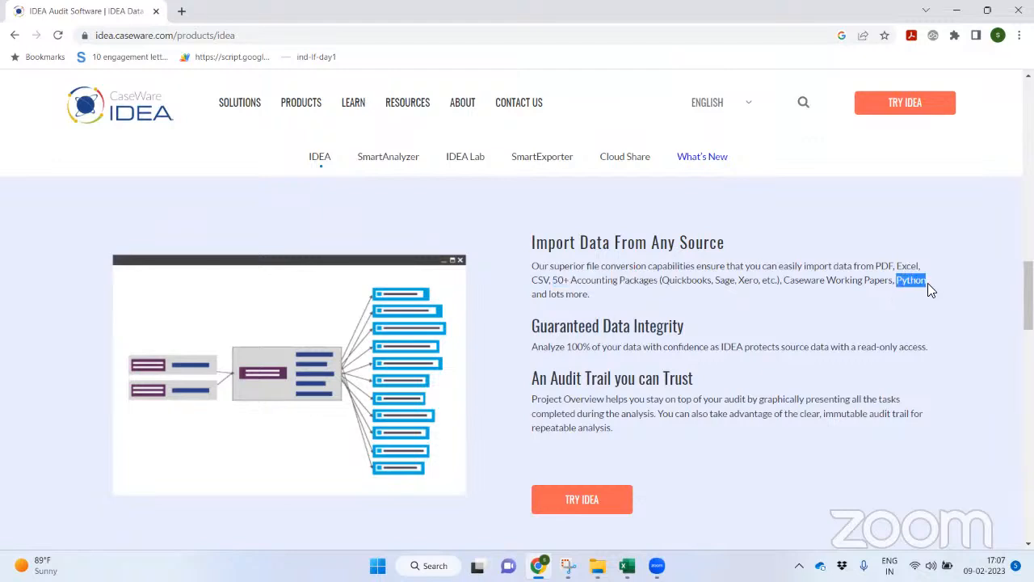
pyautogui.click(616, 353)
pyautogui.moveTo(538, 349); pyautogui.dragTo(934, 352)
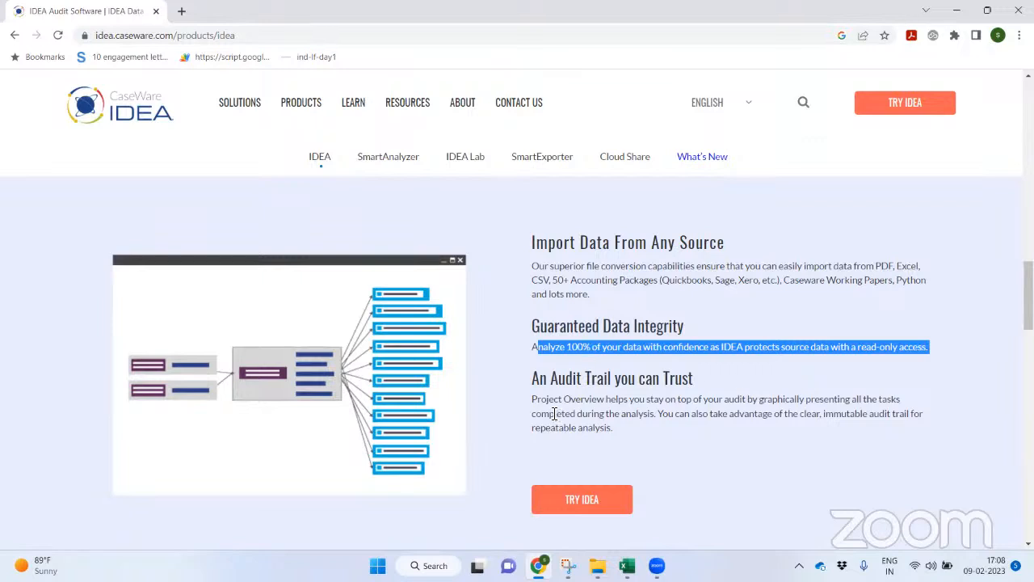
pyautogui.moveTo(537, 400); pyautogui.dragTo(813, 447)
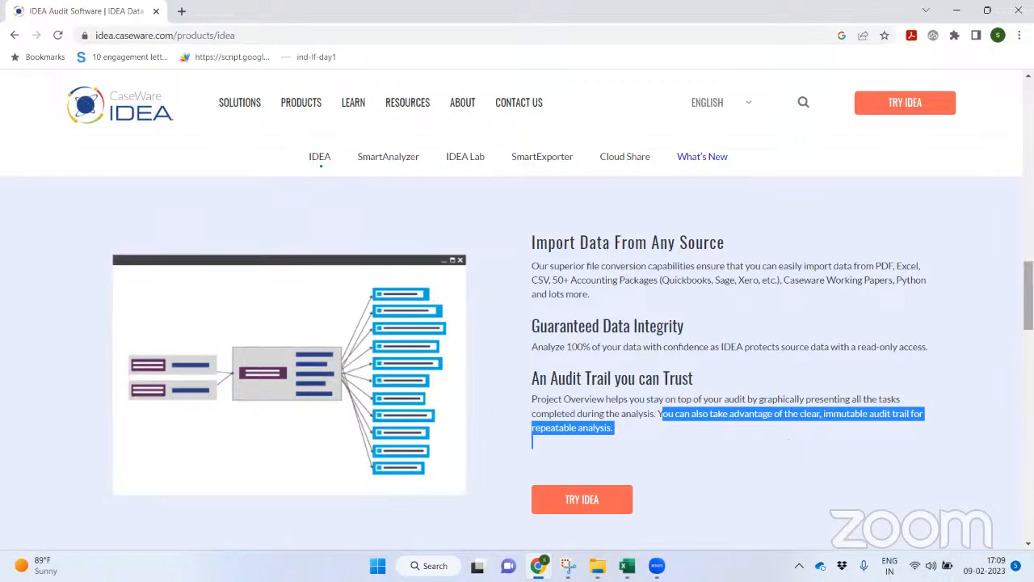
# Look through the "Powerful Analytics for Every Audit" and "Report Like Never Before" sections, and return to the page's beginning.
pyautogui.scroll(-5, 518, 364)
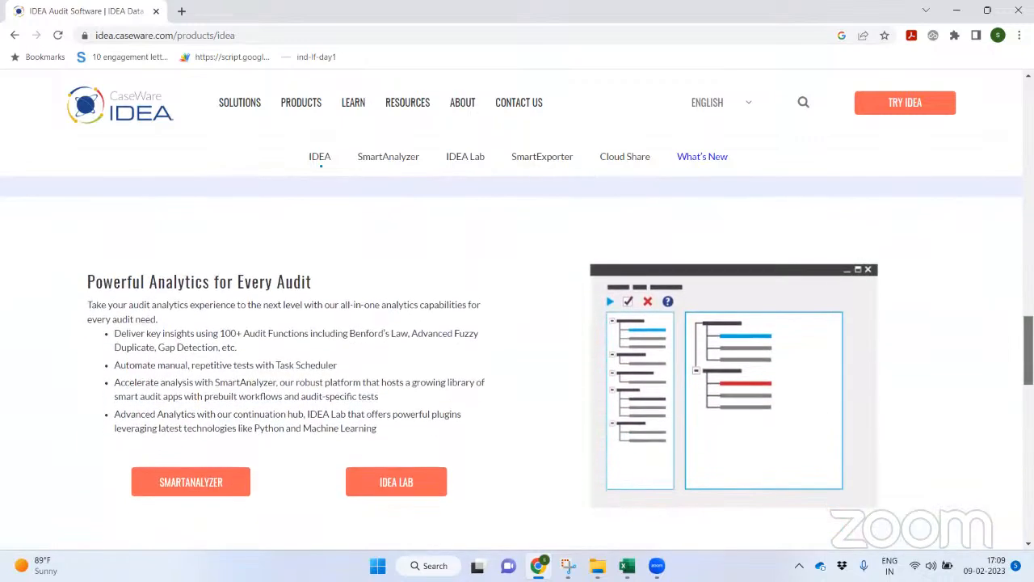
pyautogui.scroll(-5, 517, 363)
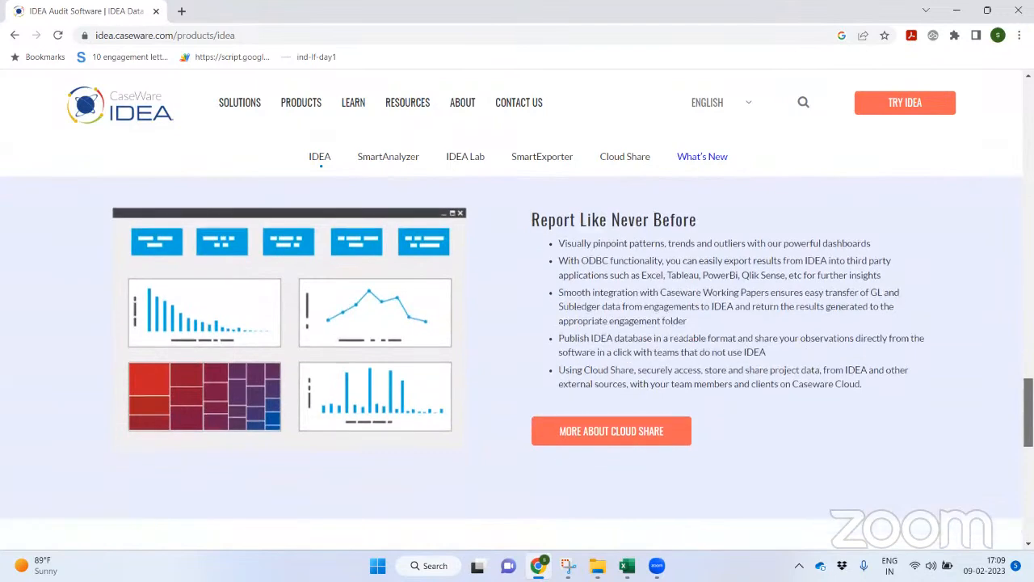
pyautogui.scroll(-5, 517, 364)
pyautogui.scroll(20, 517, 364)
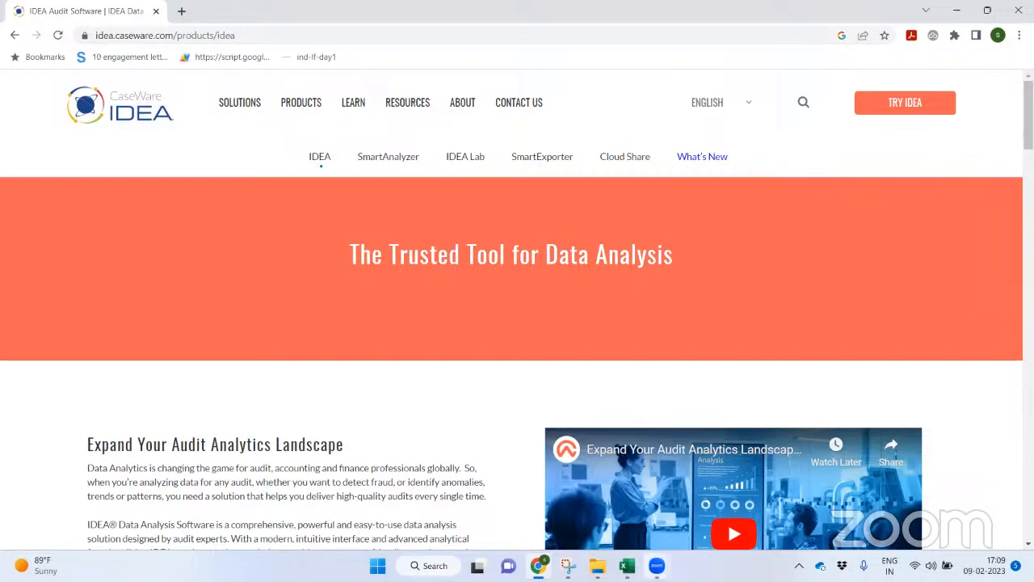
# Find the IDEA desktop application with a Windows search for "idea" and launch it.
pyautogui.moveTo(655, 567)
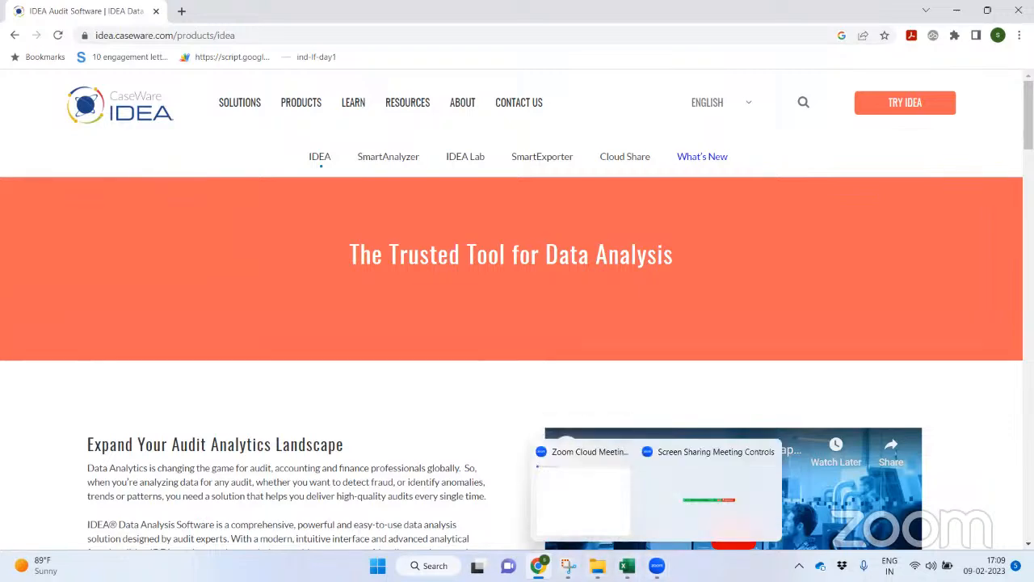
pyautogui.click(582, 485)
pyautogui.press('super')
pyautogui.write('e')
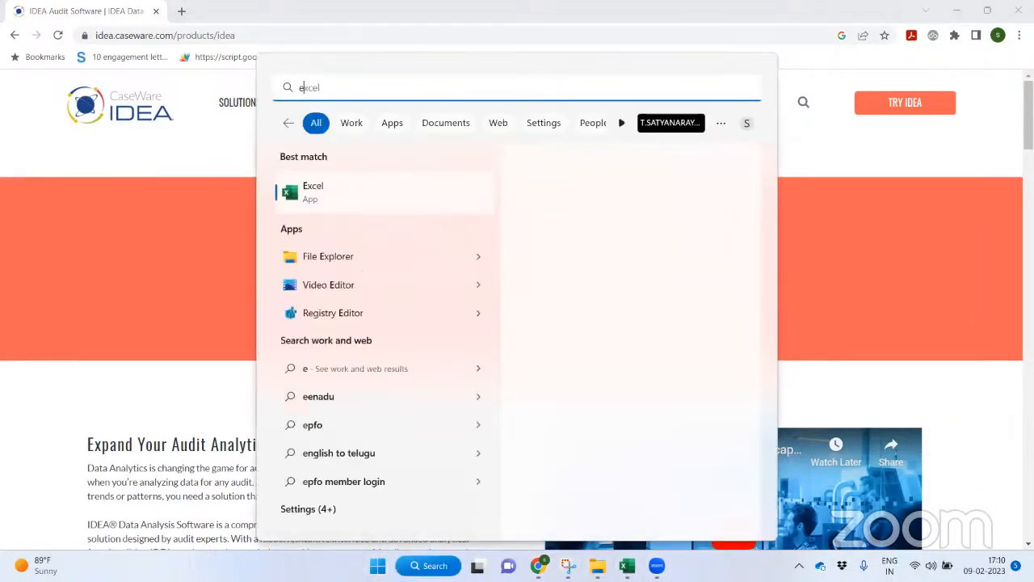
pyautogui.write('idea')
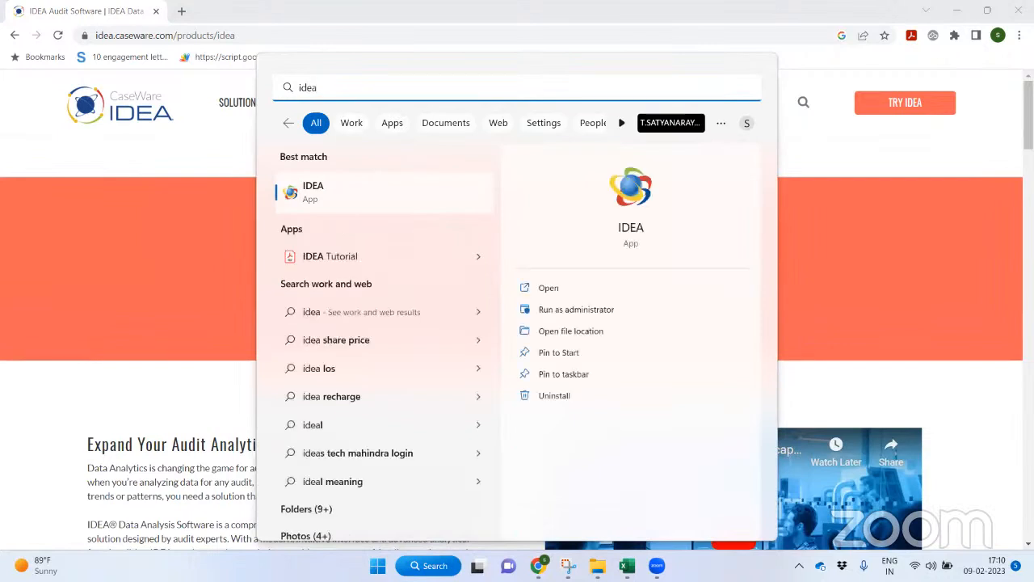
pyautogui.press('Return')
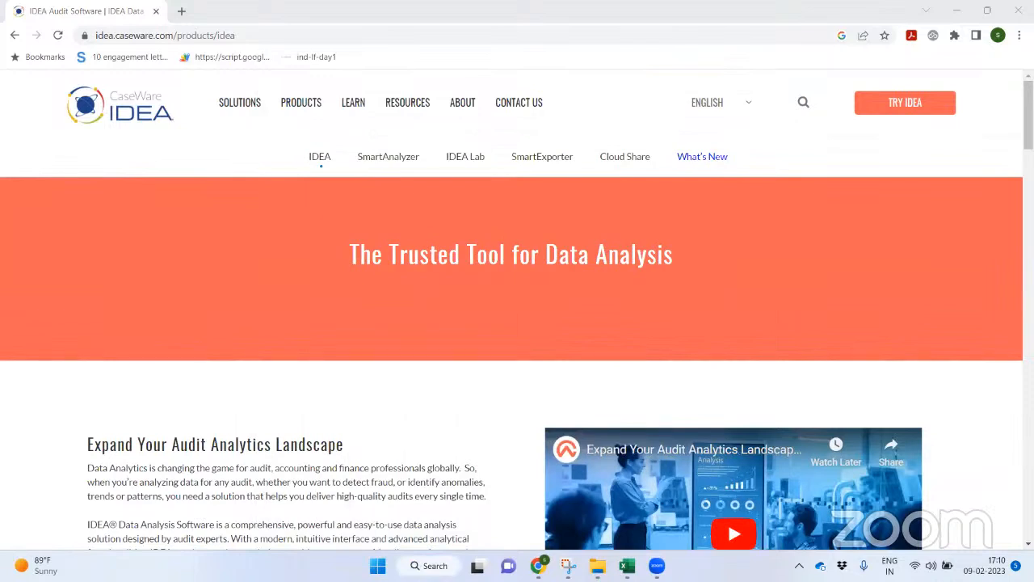
pyautogui.press('super')
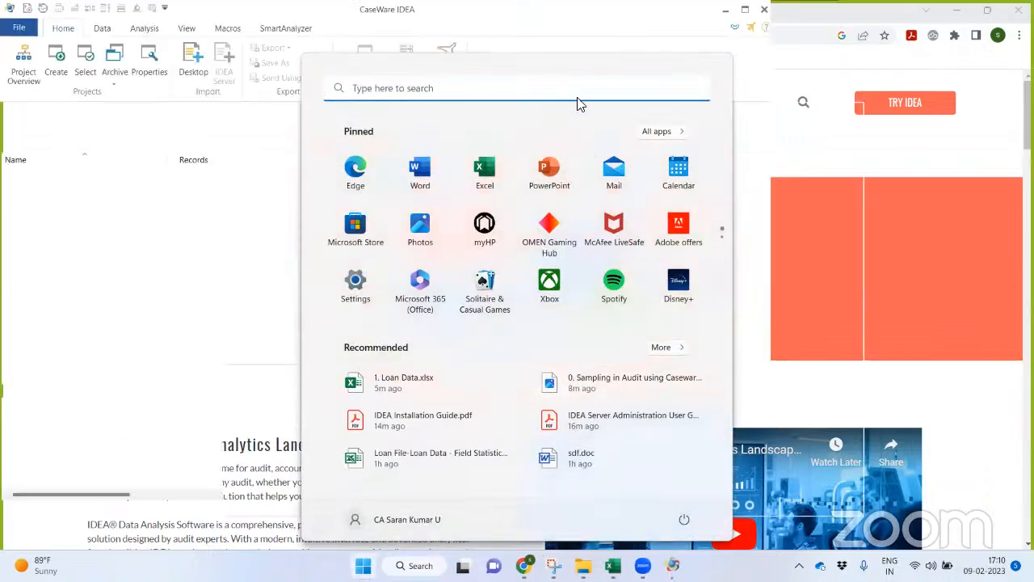
pyautogui.click(185, 367)
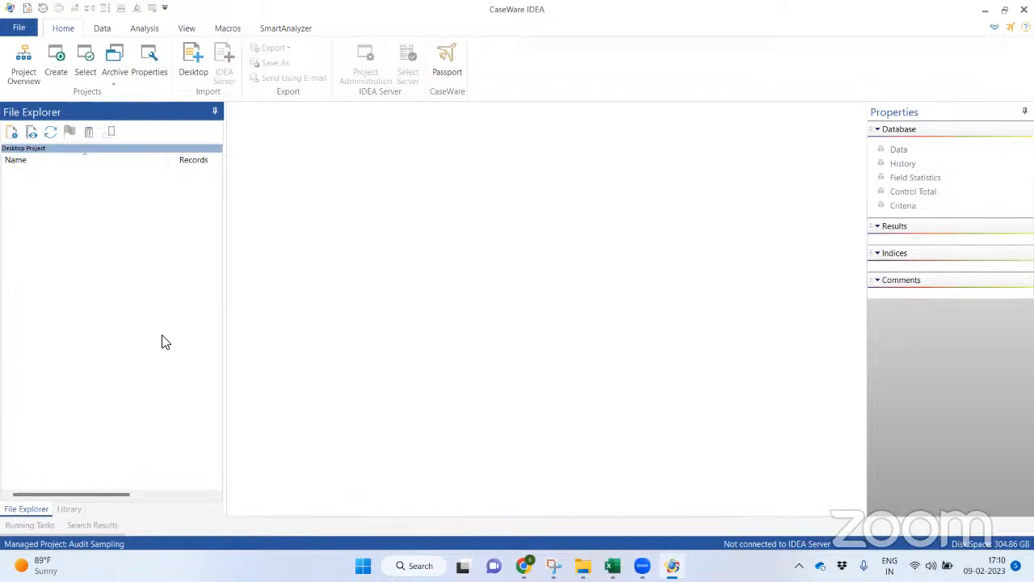
# Launch Excel with a new blank workbook.
pyautogui.press('super')
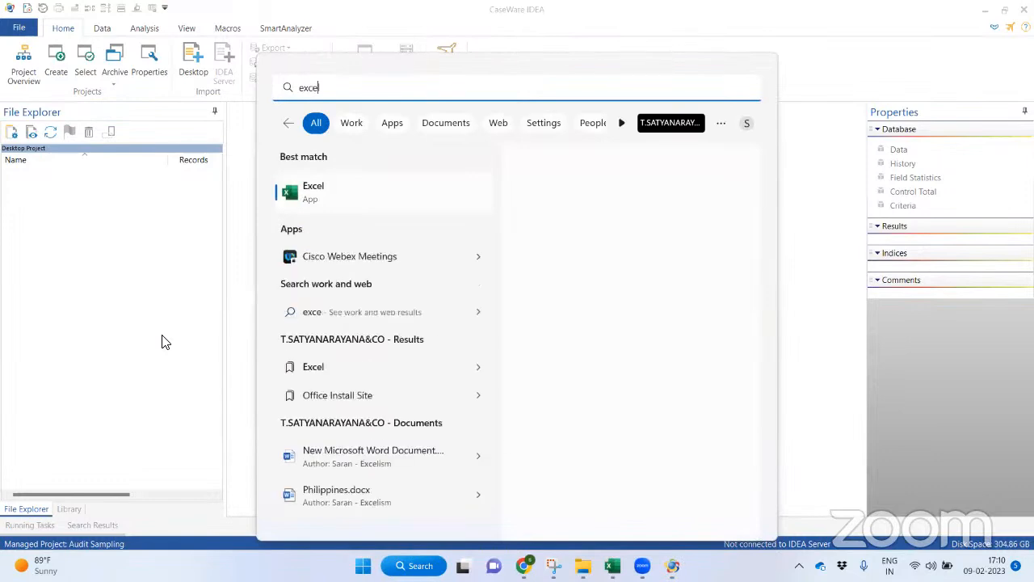
pyautogui.press('Return')
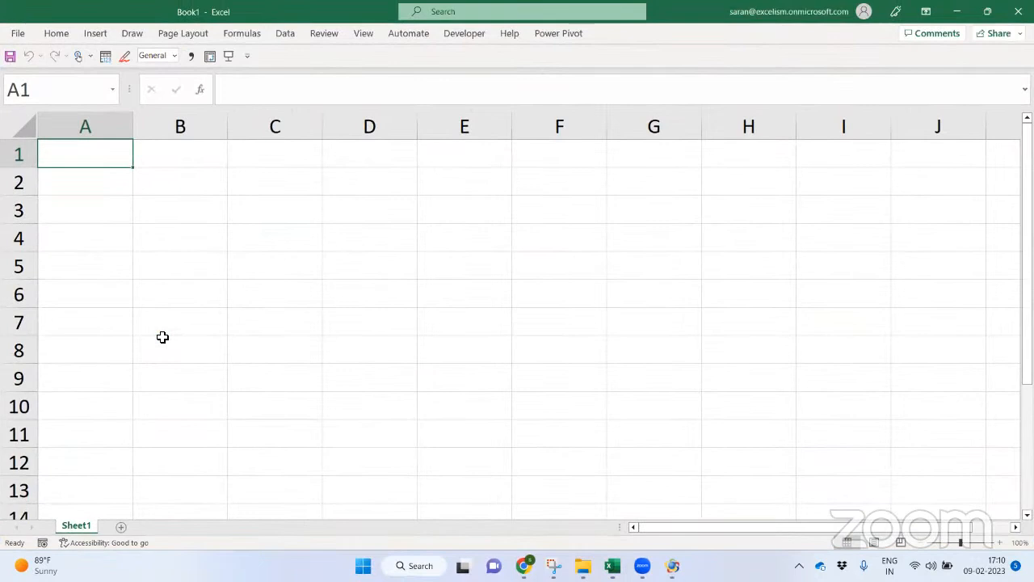
# Enter the column headers Name and ID in cells A1 and B1 of the blank sheet.
pyautogui.doubleClick(97, 150)
pyautogui.click(204, 282)
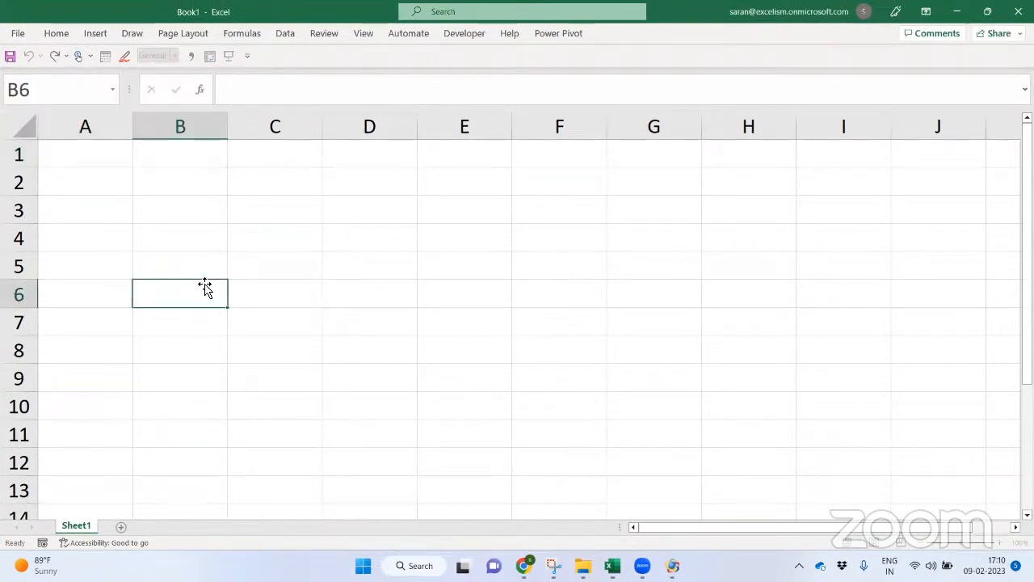
pyautogui.click(97, 155)
pyautogui.write('Name')
pyautogui.press('Tab')
pyautogui.write('ID')
pyautogui.press('Return')
# Fill the first record below the headers with A as the name and 1 as the ID.
pyautogui.write('A')
pyautogui.press('Tab')
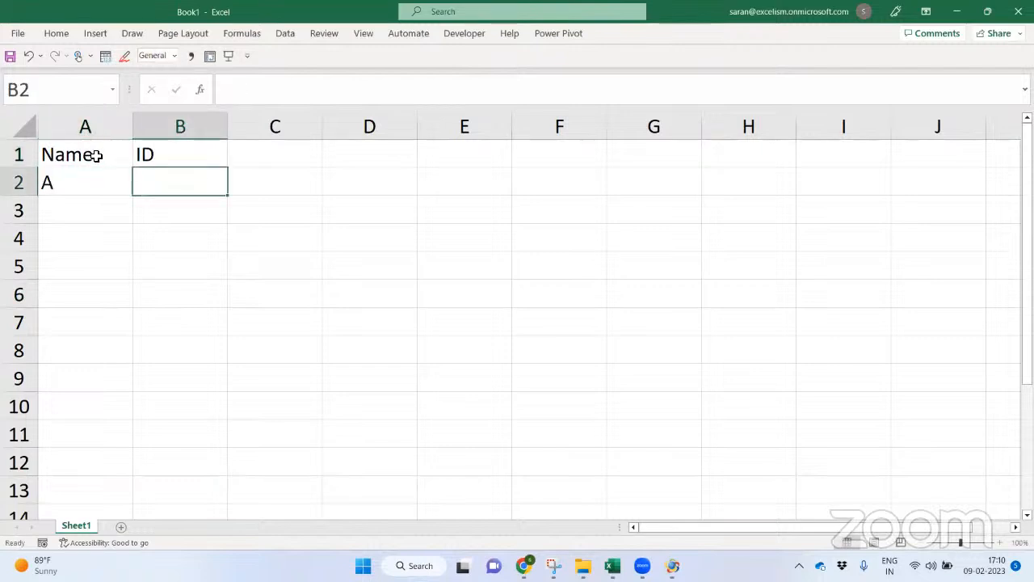
pyautogui.write('I')
pyautogui.press('BackSpace')
pyautogui.press('BackSpace')
pyautogui.write('1')
pyautogui.press('Return')
pyautogui.press('Up')
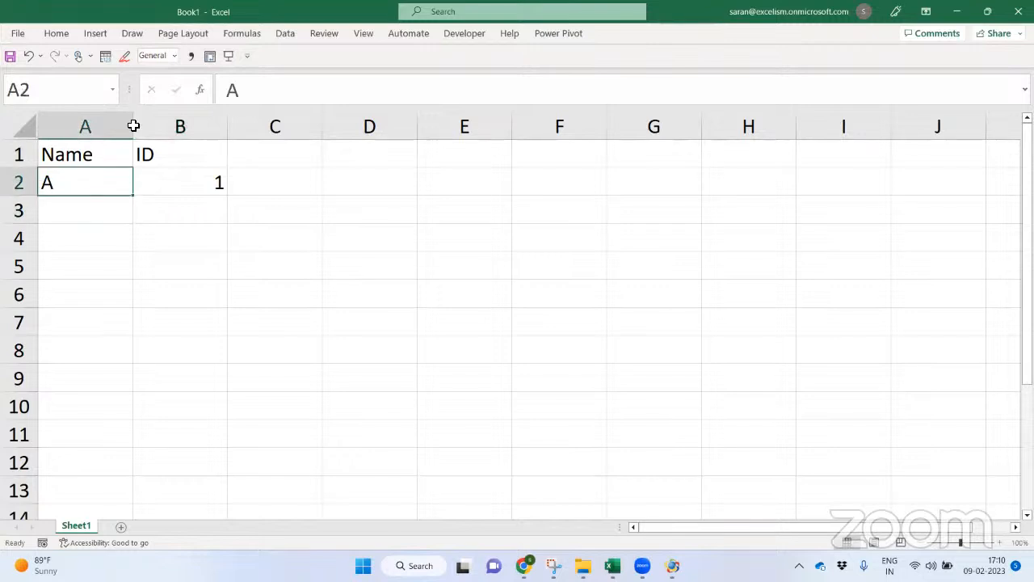
# Load the range A1:B2 into the Power Query Editor as a table with headers.
pyautogui.click(287, 34)
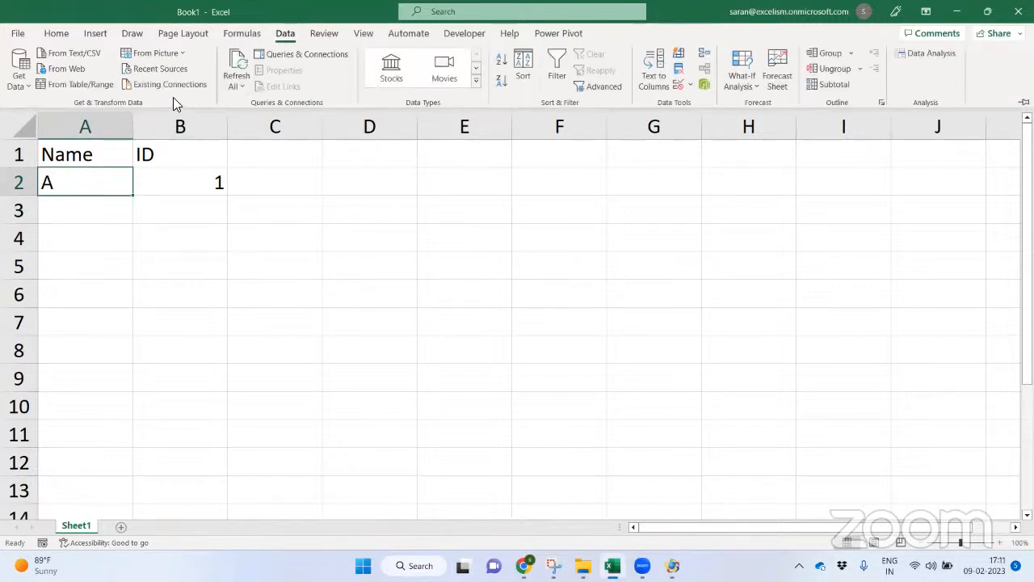
pyautogui.click(92, 85)
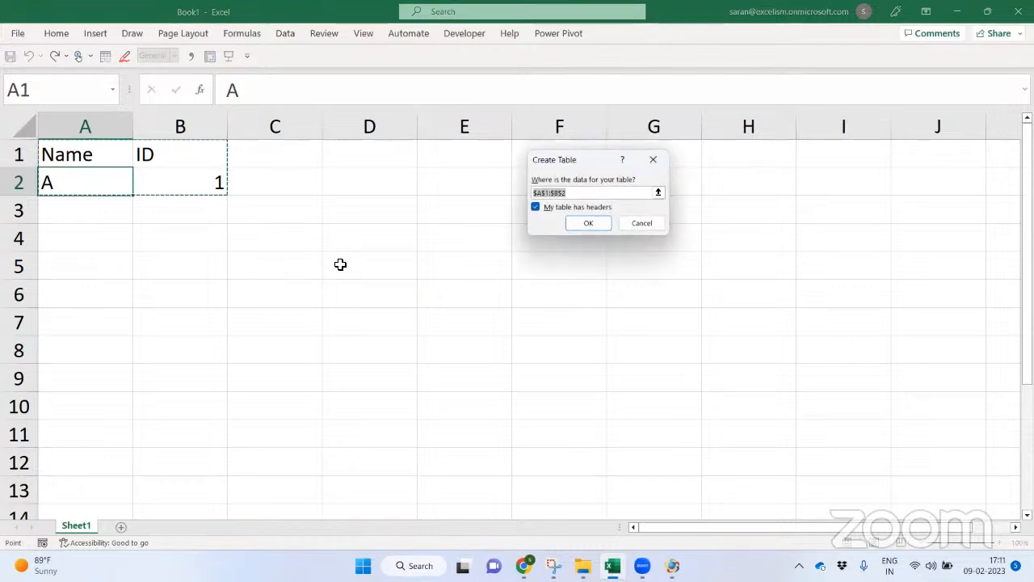
pyautogui.click(588, 224)
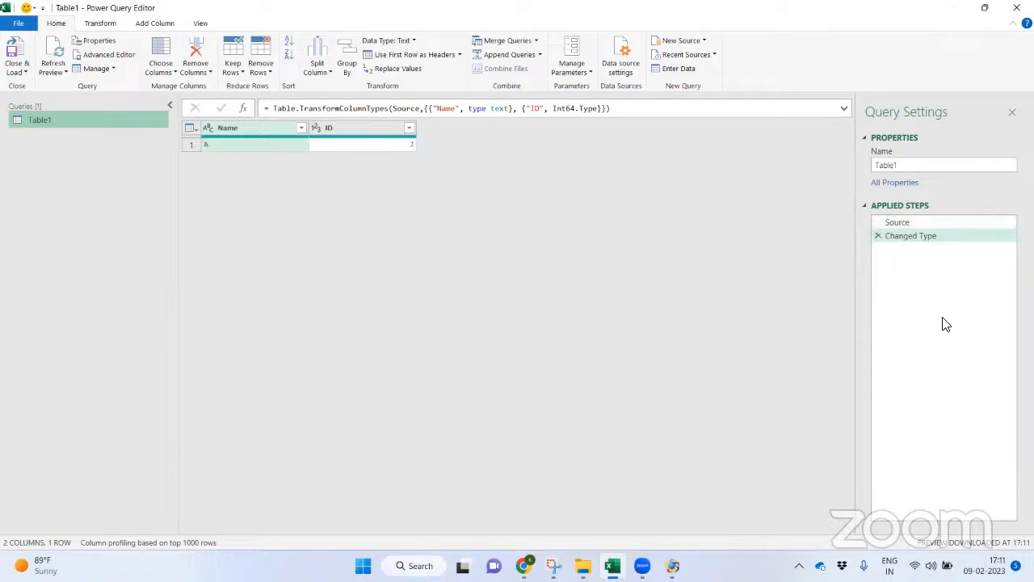
# Switch to CaseWare IDEA and create a managed project named "Sampling in Audit".
pyautogui.hotkey('alt', 'Tab')
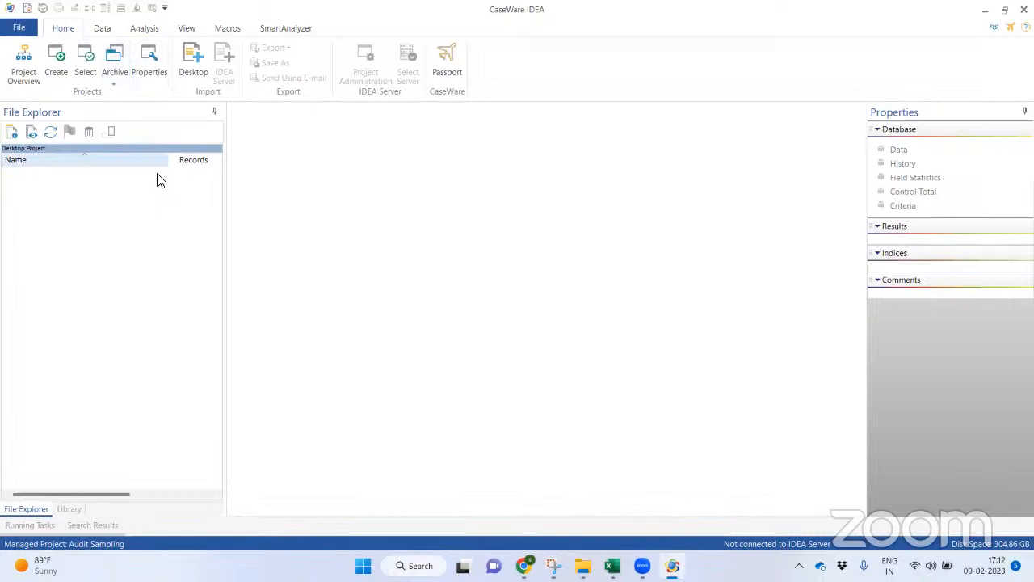
pyautogui.click(59, 60)
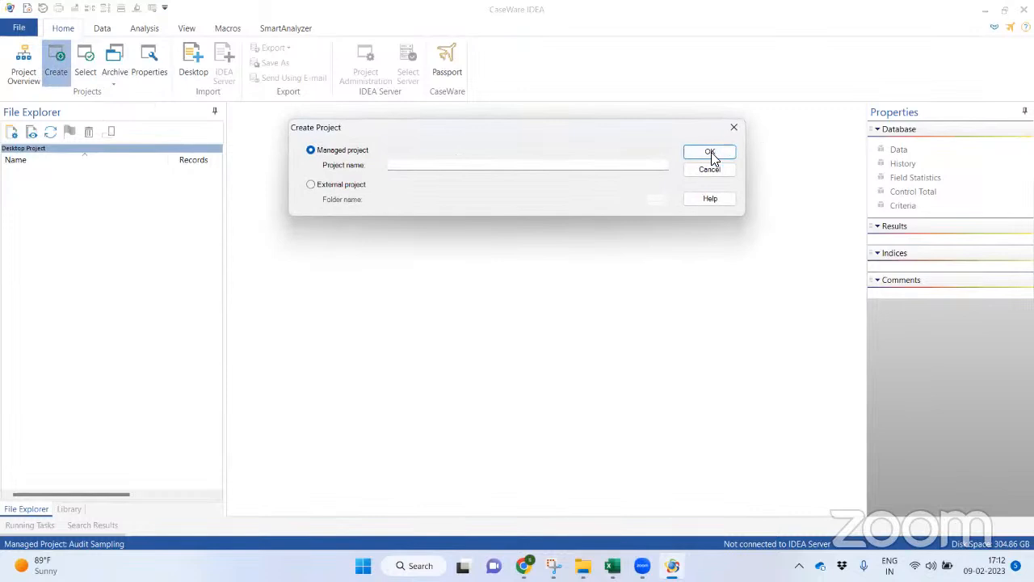
pyautogui.click(653, 165)
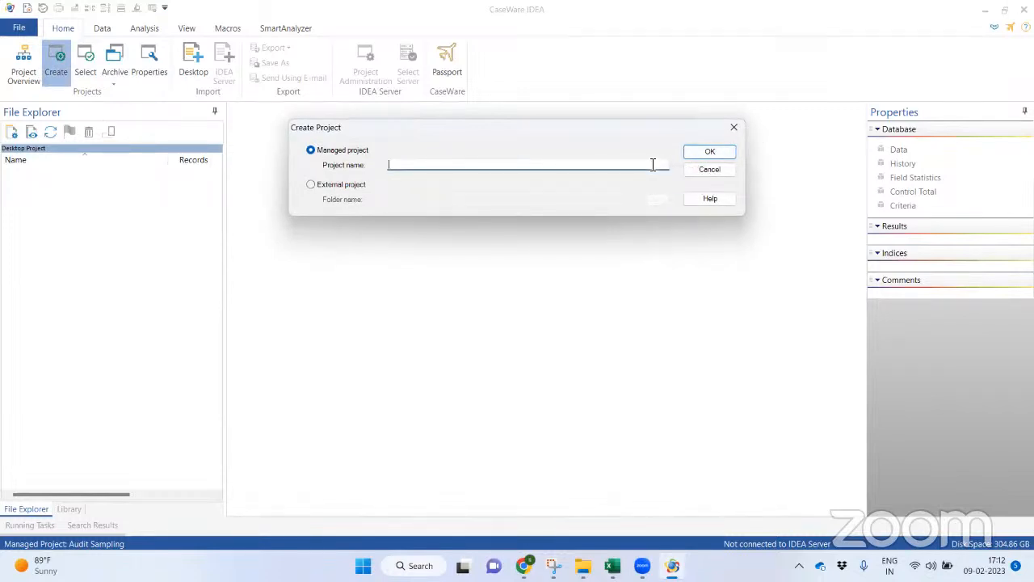
pyautogui.write('Sample')
pyautogui.press('BackSpace')
pyautogui.write('ing in Audit')
pyautogui.click(718, 154)
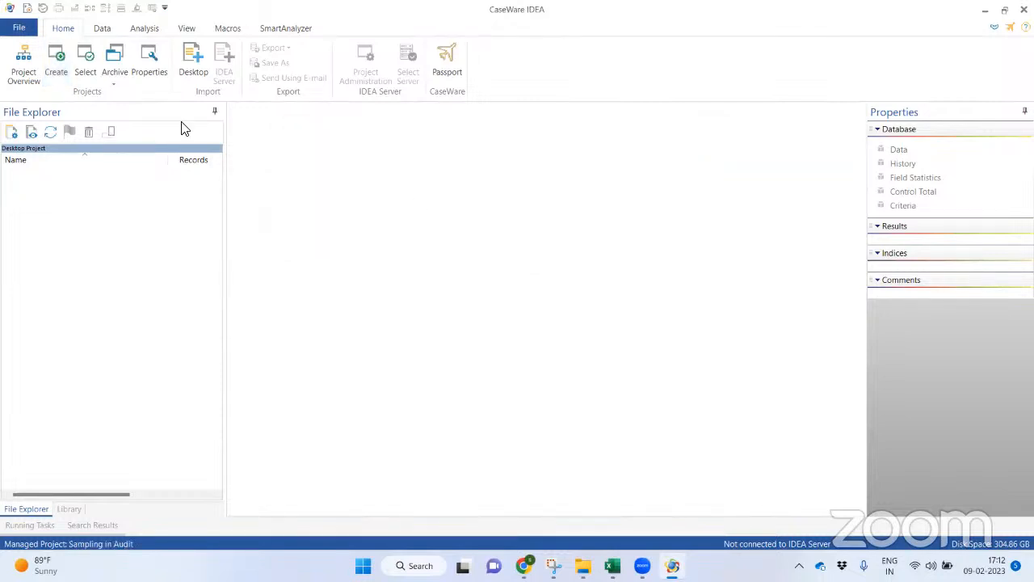
# Delete the Audit Sampling project from the managed projects.
pyautogui.click(84, 74)
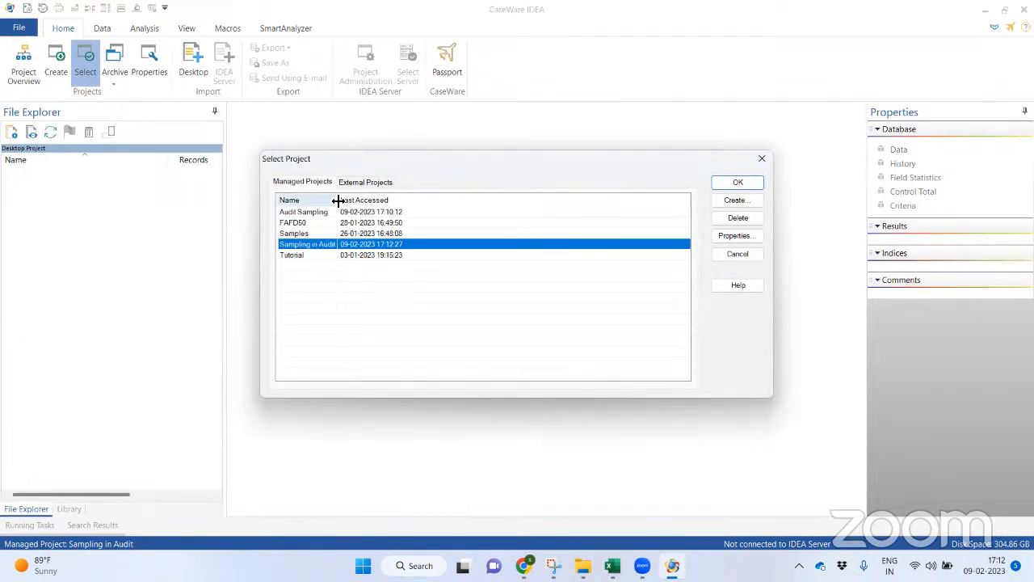
pyautogui.moveTo(338, 200); pyautogui.dragTo(363, 200)
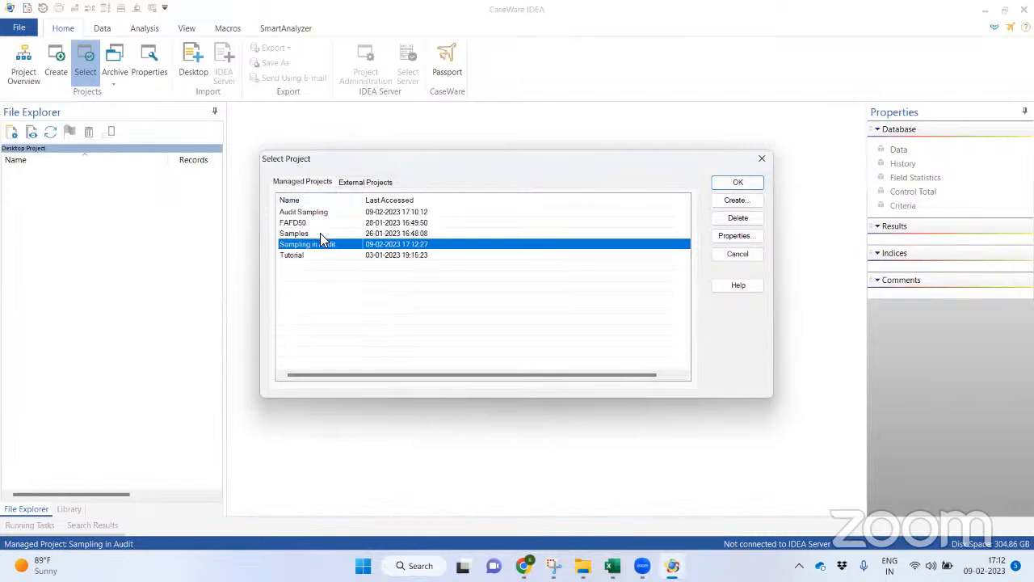
pyautogui.click(404, 212)
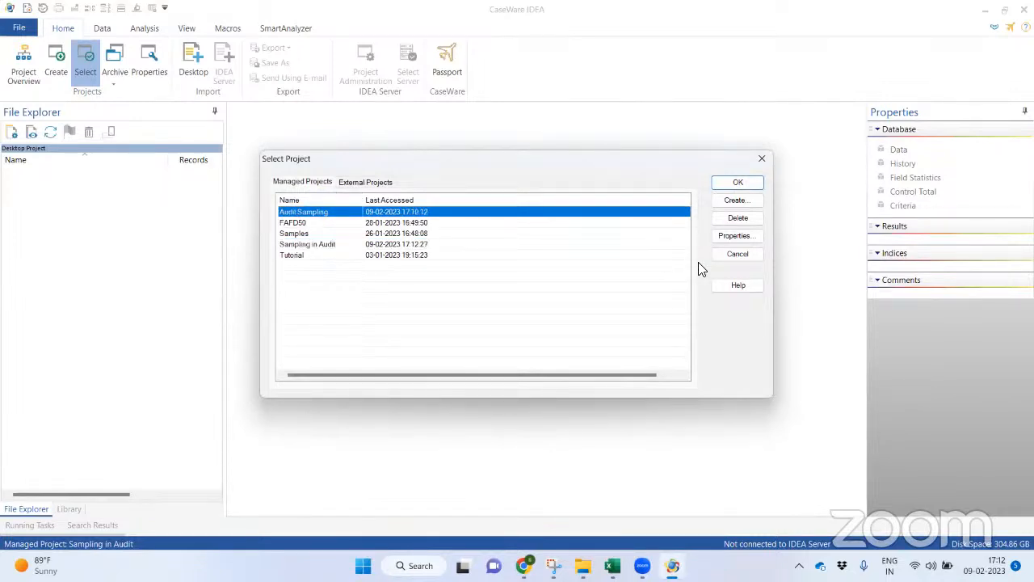
pyautogui.click(738, 219)
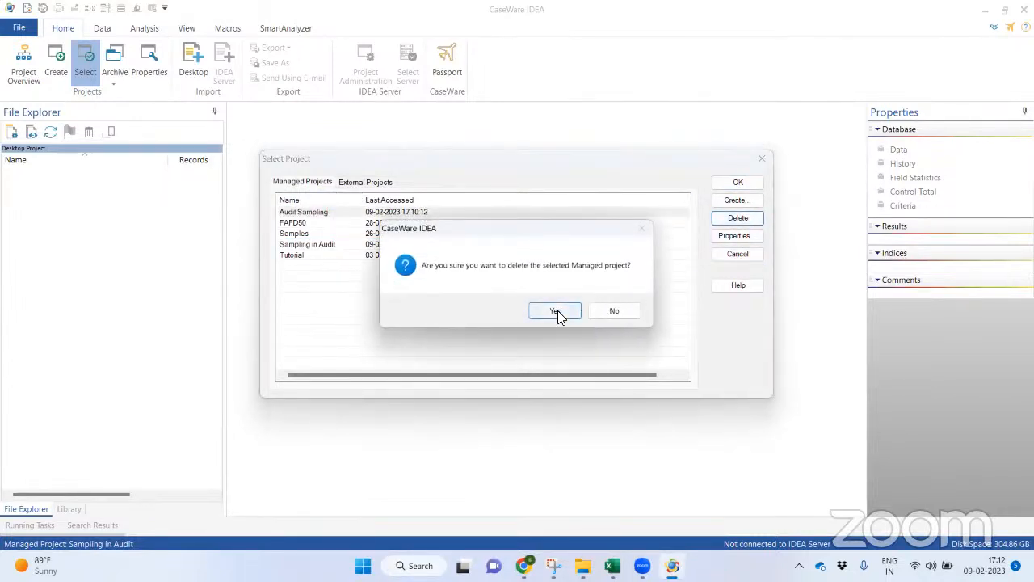
pyautogui.click(557, 312)
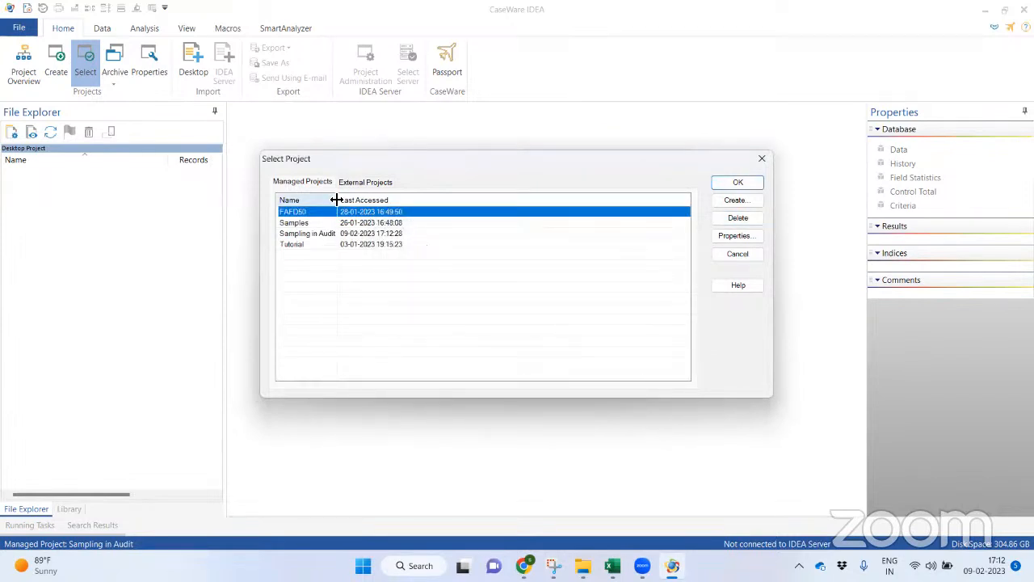
# Widen the project list's Name column and open the Sampling in Audit project.
pyautogui.moveTo(340, 200); pyautogui.dragTo(376, 201)
pyautogui.click(342, 234)
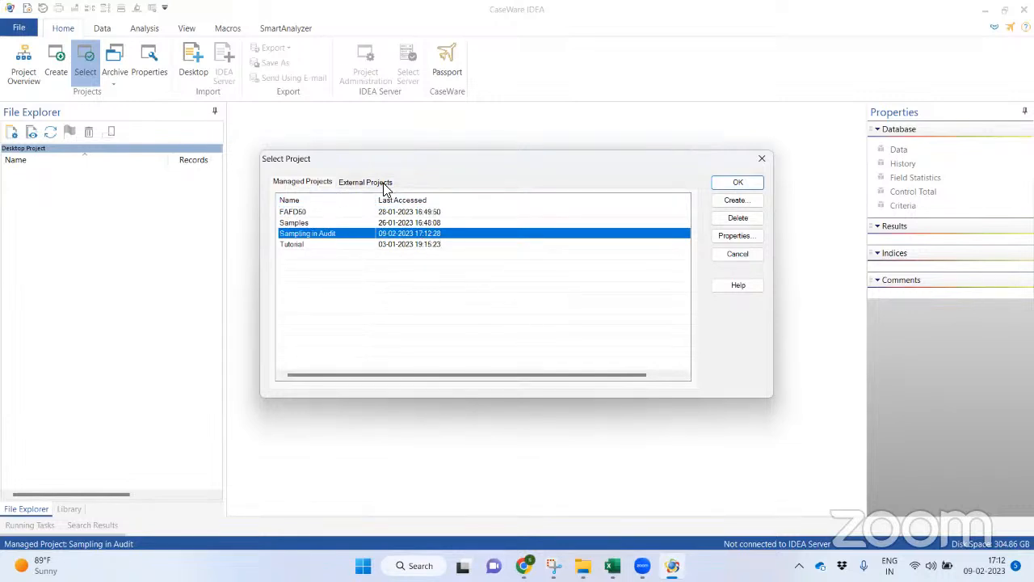
pyautogui.click(736, 184)
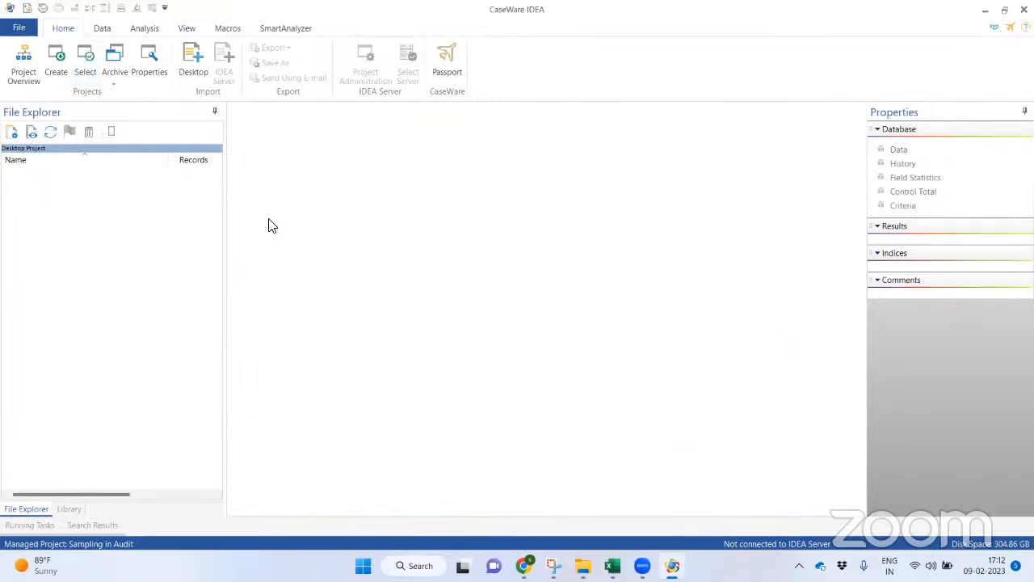
# Open the FAFD50 project to view the databases under Sales Data, and return to the Sampling in Audit project.
pyautogui.click(91, 69)
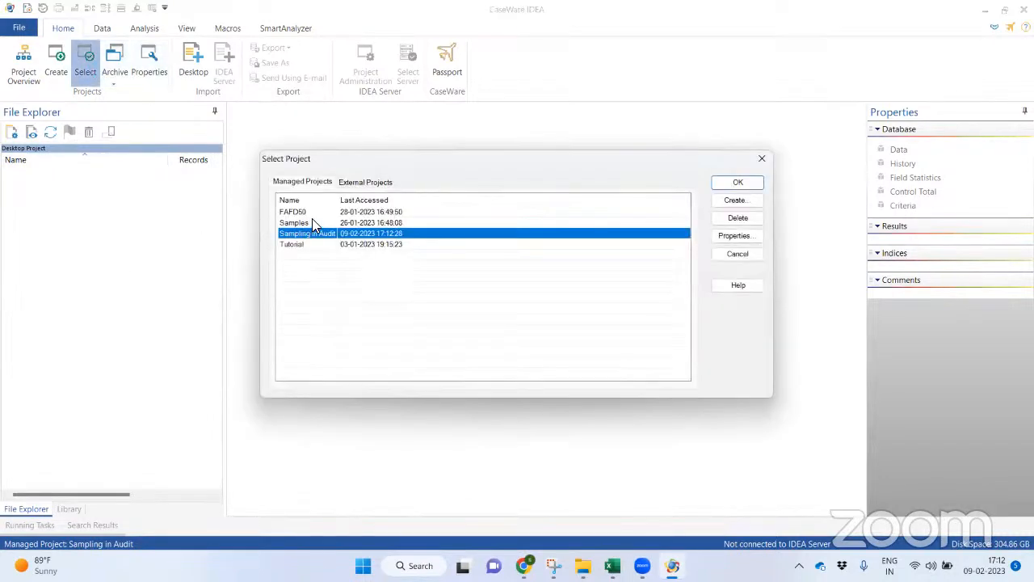
pyautogui.click(315, 215)
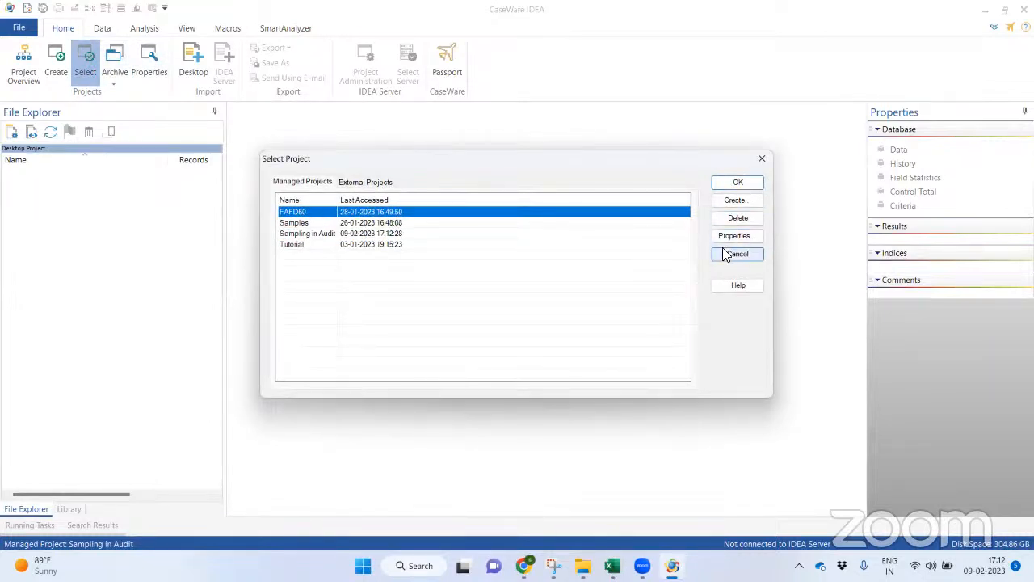
pyautogui.click(738, 184)
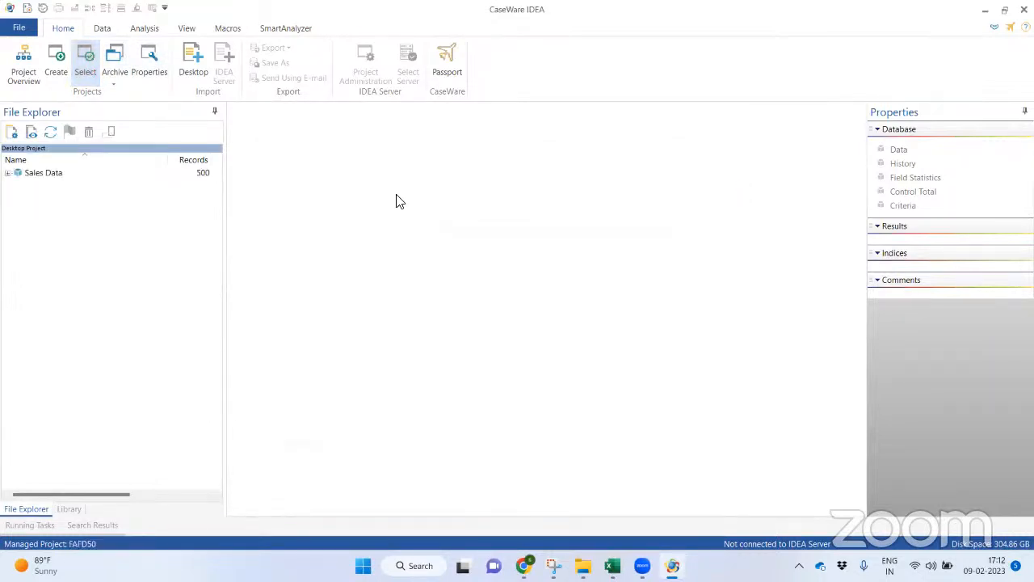
pyautogui.click(7, 173)
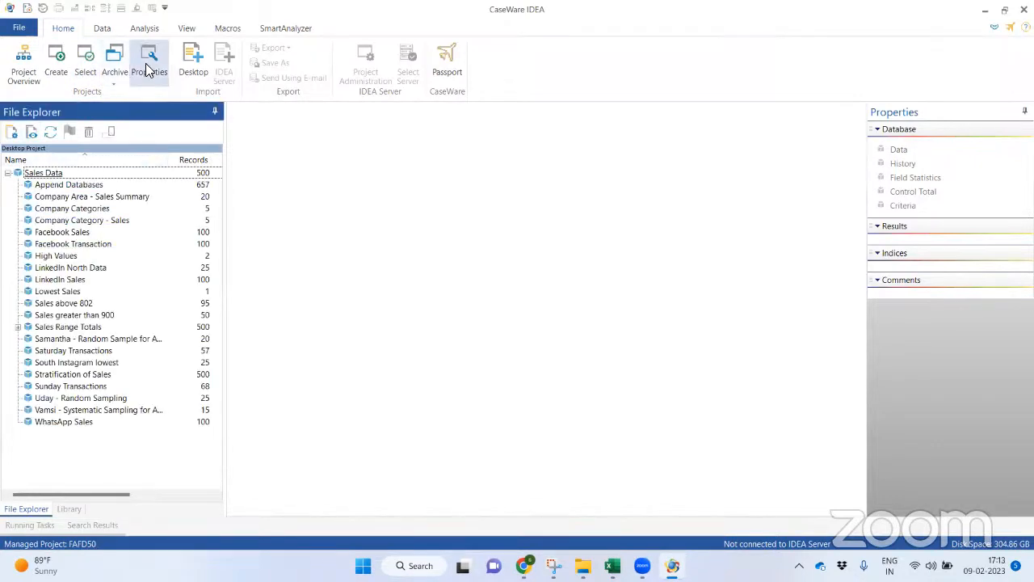
pyautogui.click(85, 68)
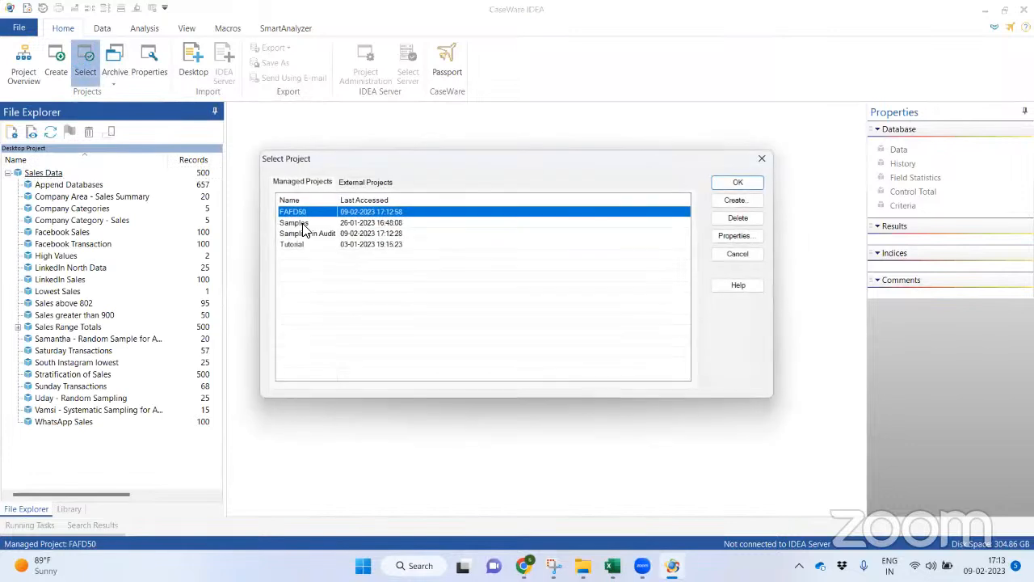
pyautogui.doubleClick(321, 233)
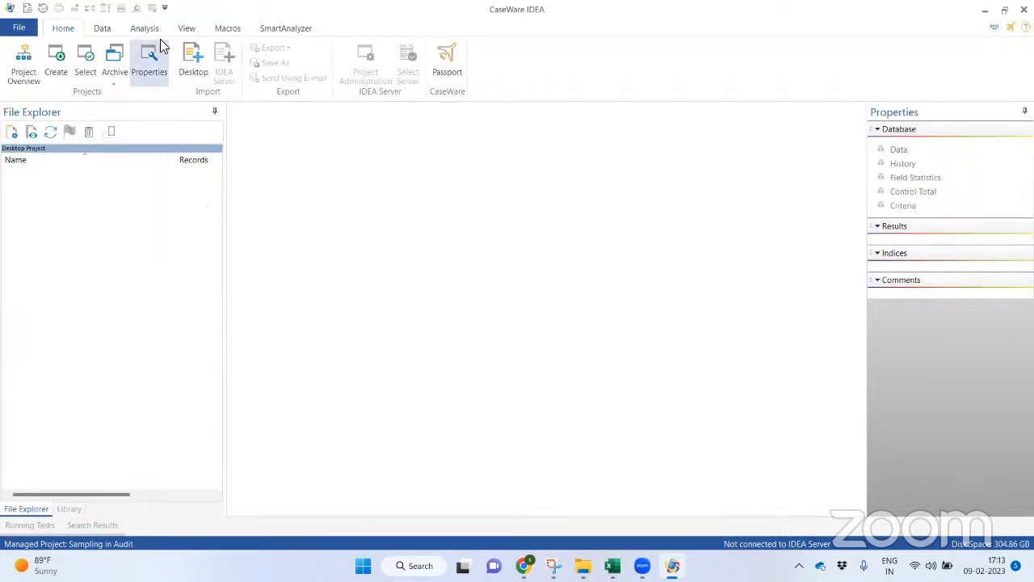
pyautogui.click(113, 28)
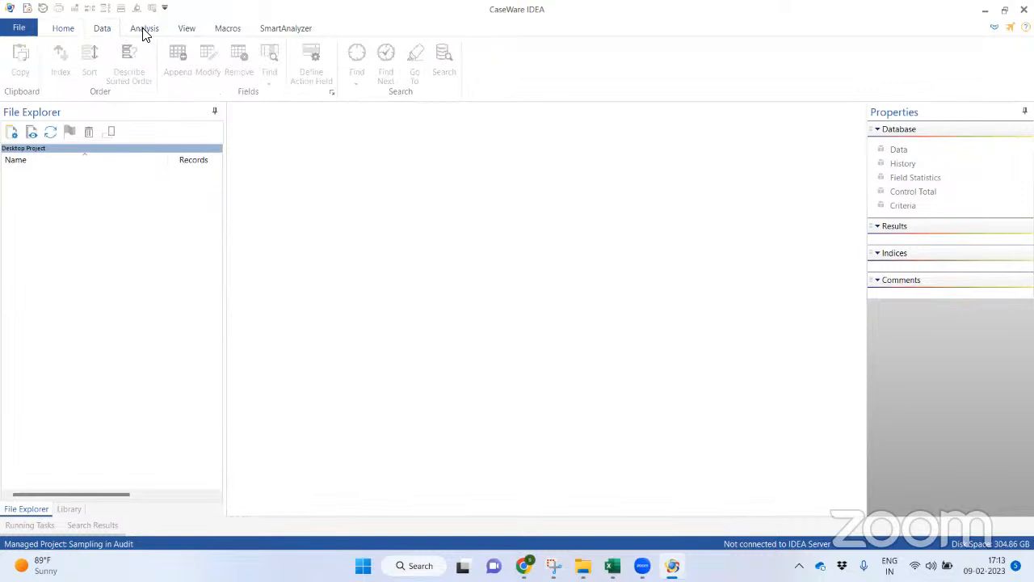
pyautogui.click(143, 34)
pyautogui.click(223, 32)
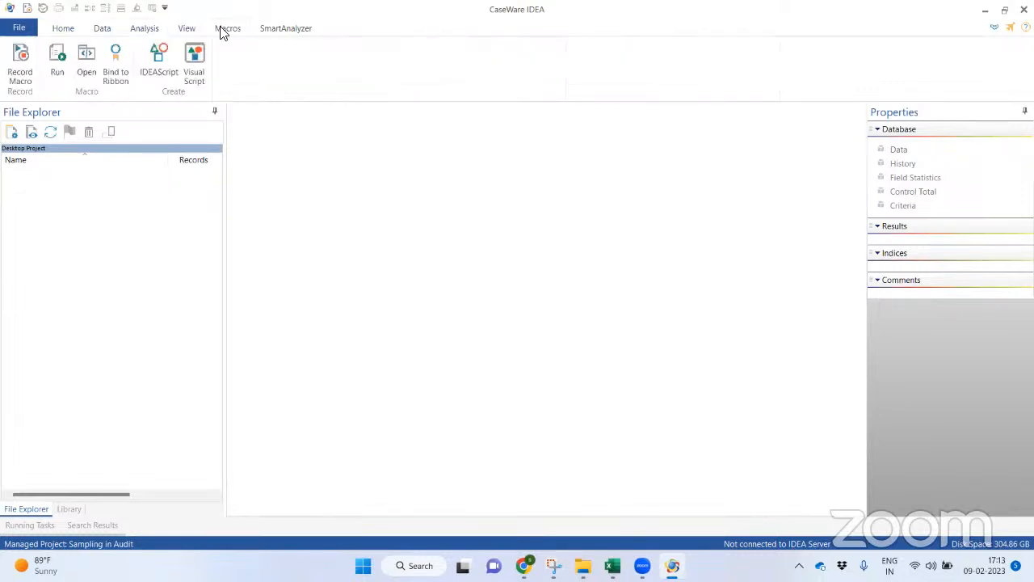
pyautogui.click(196, 33)
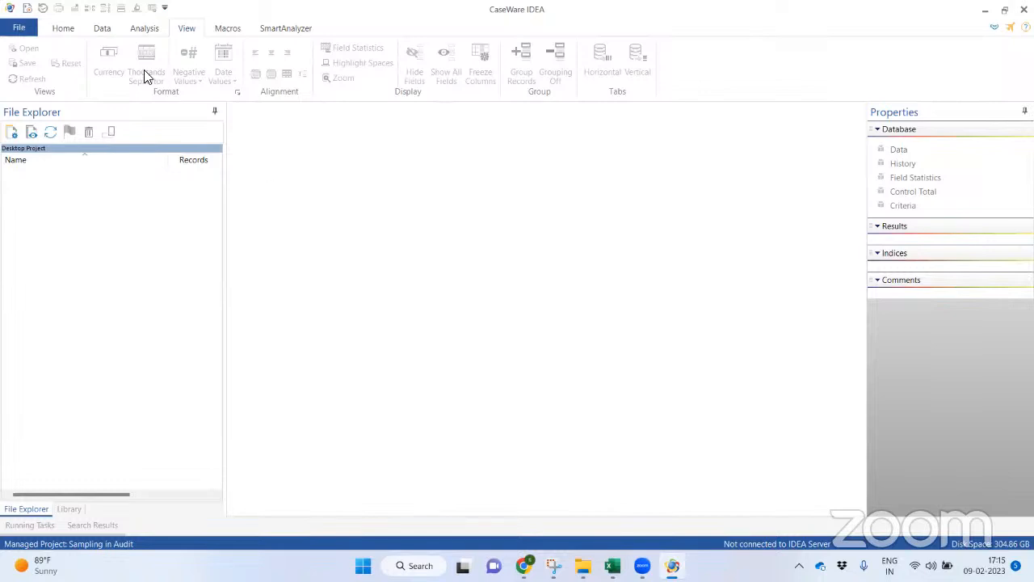
# Start a desktop import in Microsoft Excel format and choose "1. Loan Data.xlsx" from the fourth session folder in Thursday for Technology as the source.
pyautogui.click(63, 29)
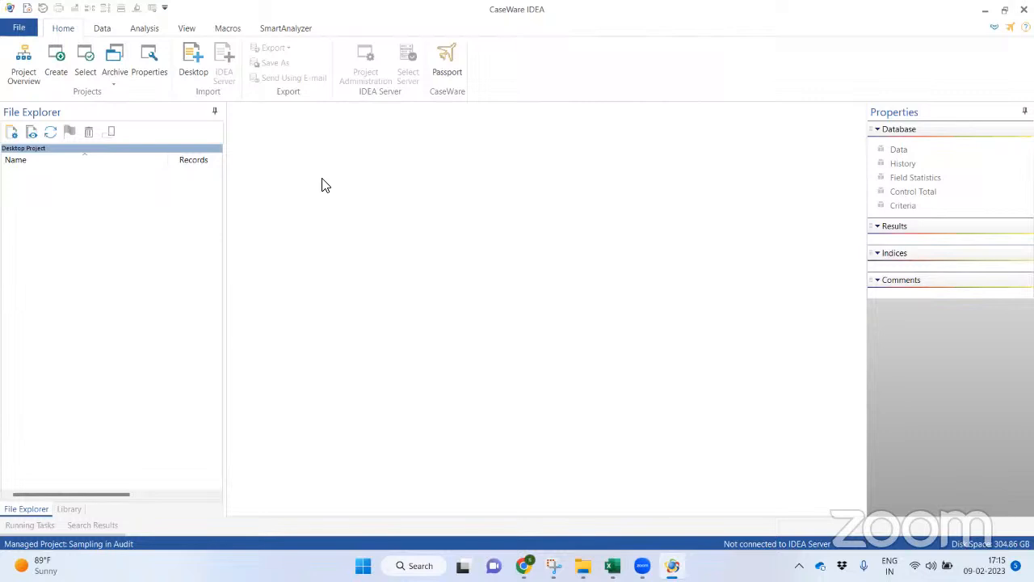
pyautogui.click(196, 62)
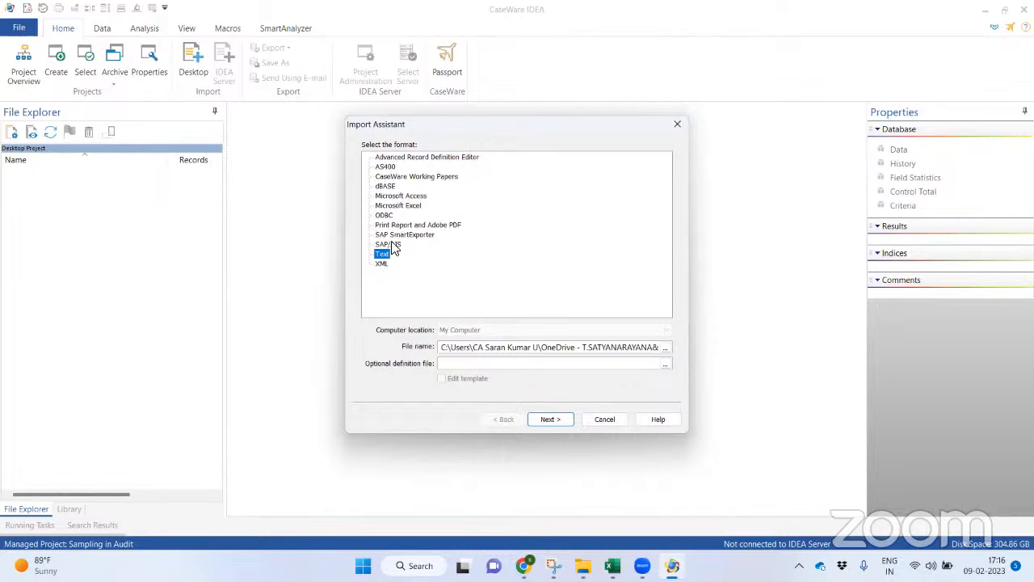
pyautogui.click(392, 207)
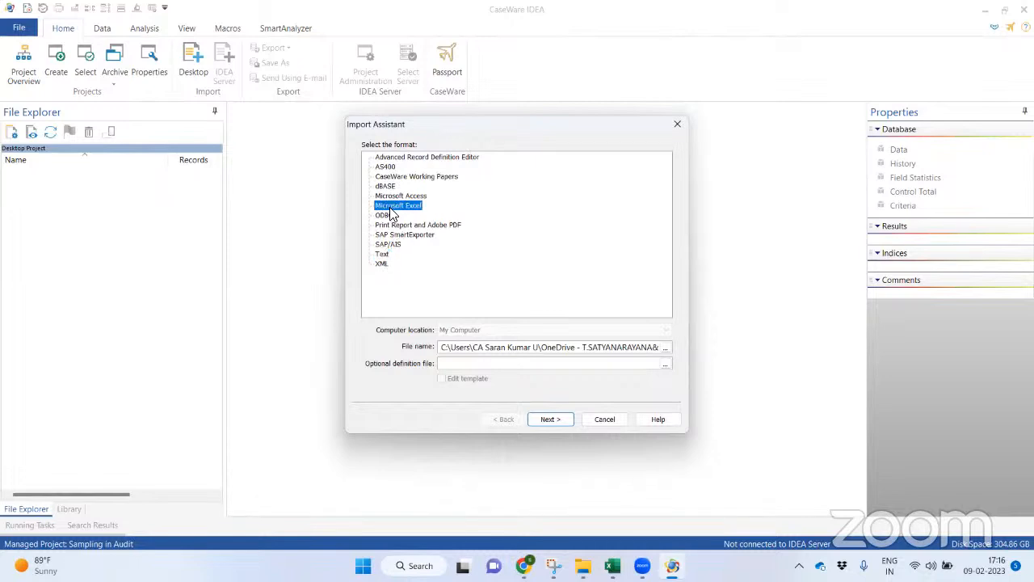
pyautogui.click(665, 347)
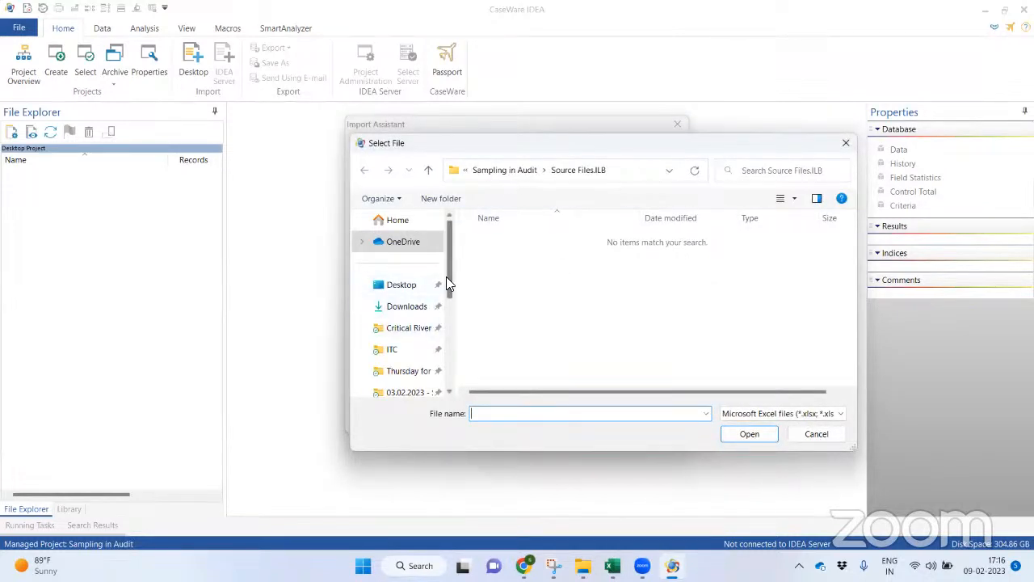
pyautogui.click(417, 374)
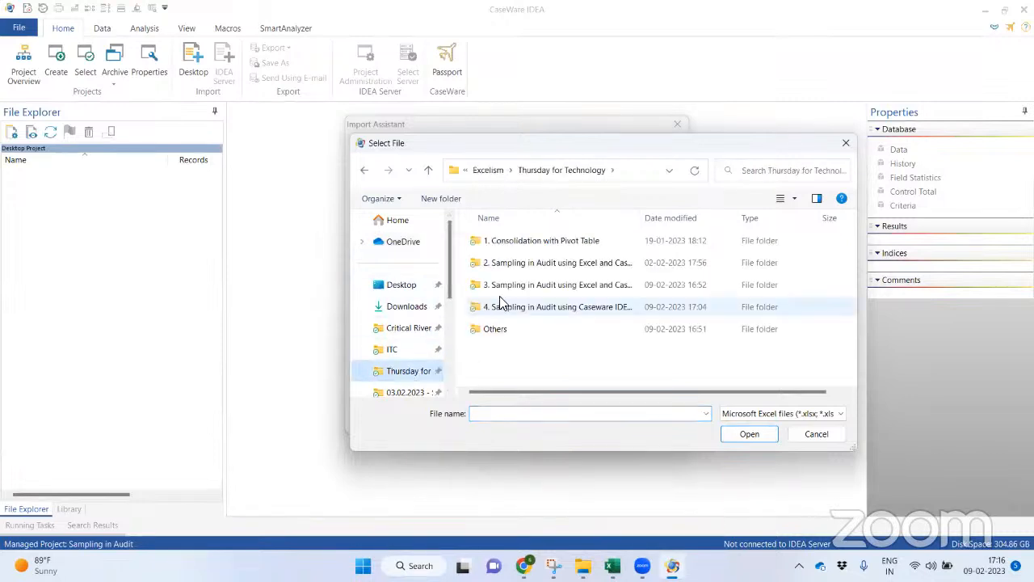
pyautogui.doubleClick(515, 301)
pyautogui.doubleClick(520, 242)
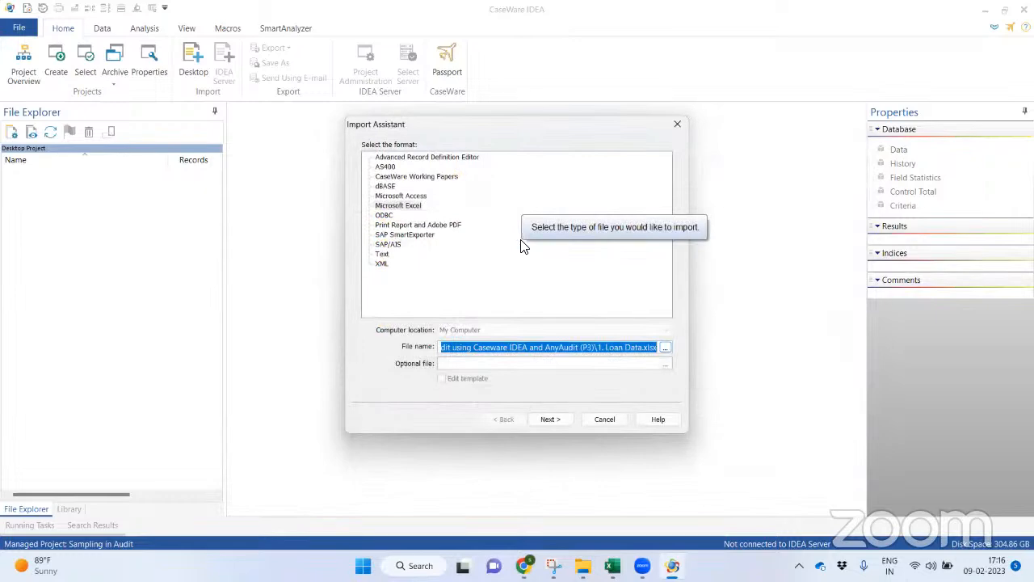
# Continue to the Excel import options, keep empty numeric cells imported as 0, and look through the Loan Data sheet's preview.
pyautogui.click(550, 419)
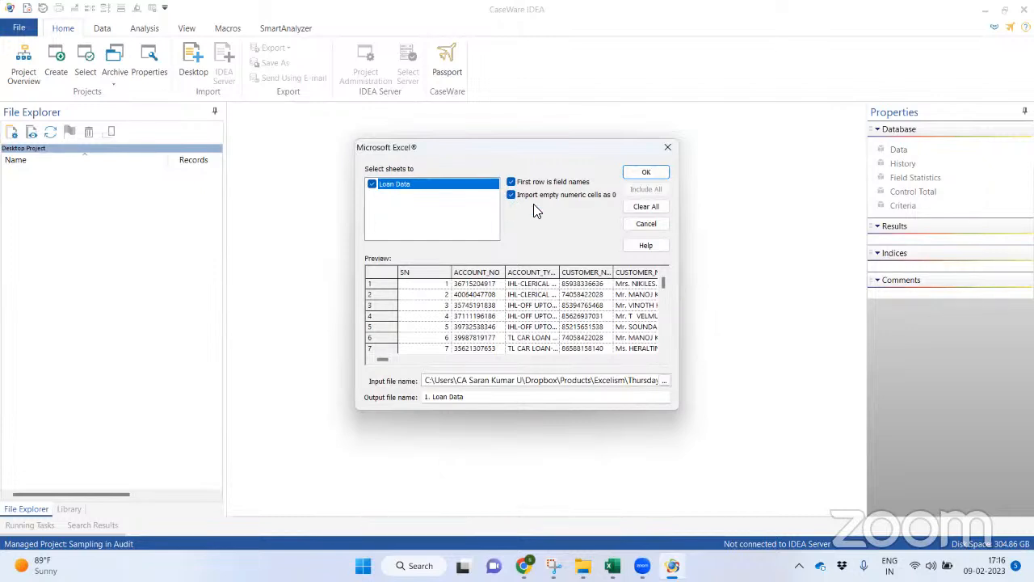
pyautogui.click(510, 195)
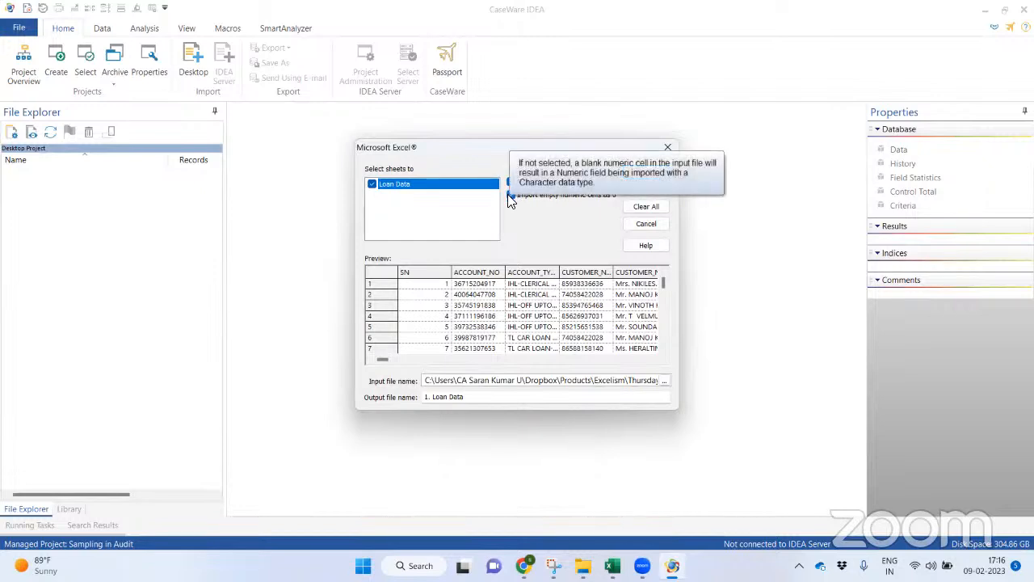
pyautogui.click(509, 195)
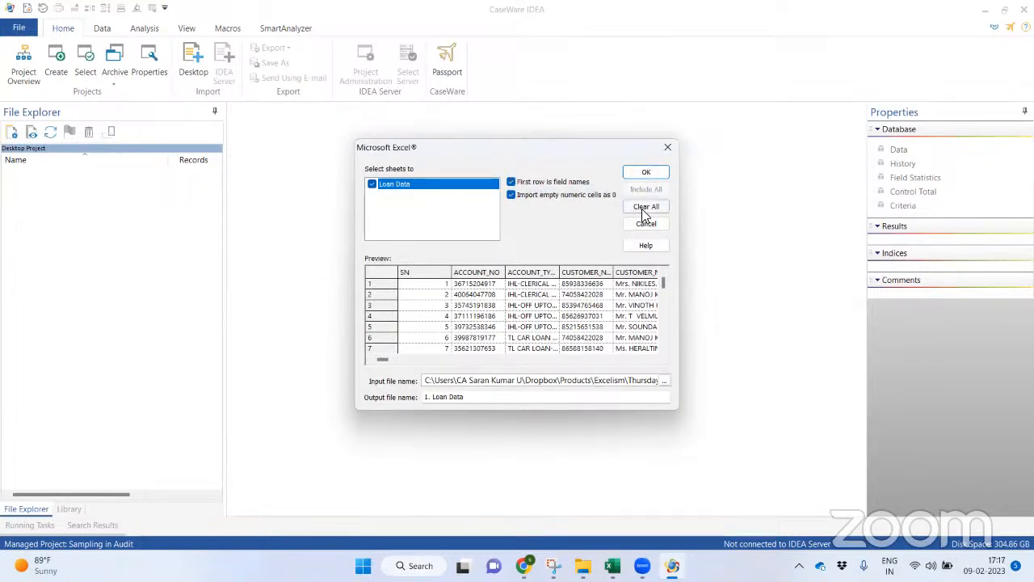
pyautogui.click(520, 277)
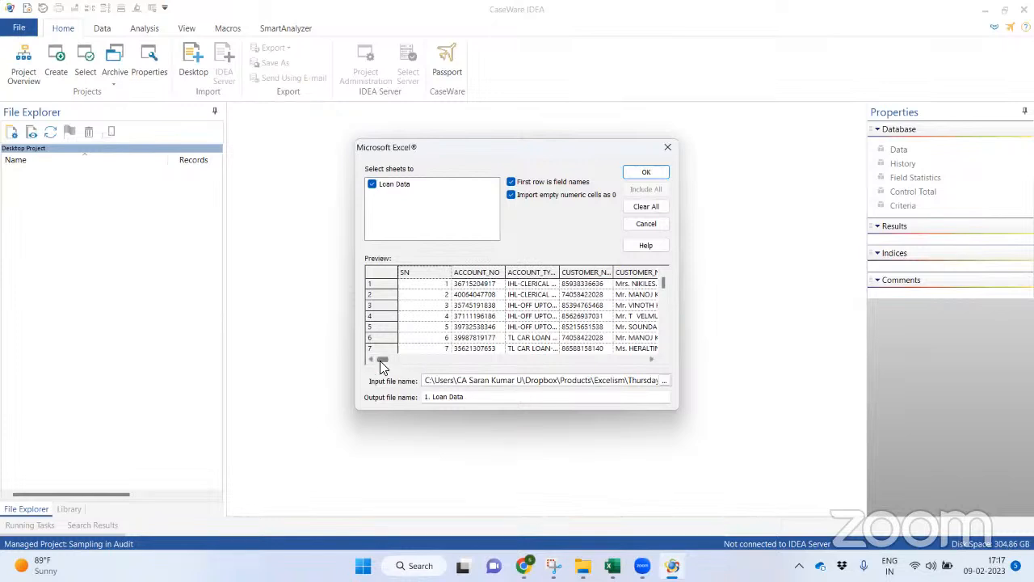
pyautogui.click(469, 360)
pyautogui.moveTo(468, 361); pyautogui.dragTo(369, 365)
# Set the output file name to Loan Data and import the Loan Data sheet.
pyautogui.moveTo(471, 397); pyautogui.dragTo(442, 398)
pyautogui.click(433, 397)
pyautogui.press('BackSpace')
pyautogui.press('BackSpace')
pyautogui.press('BackSpace')
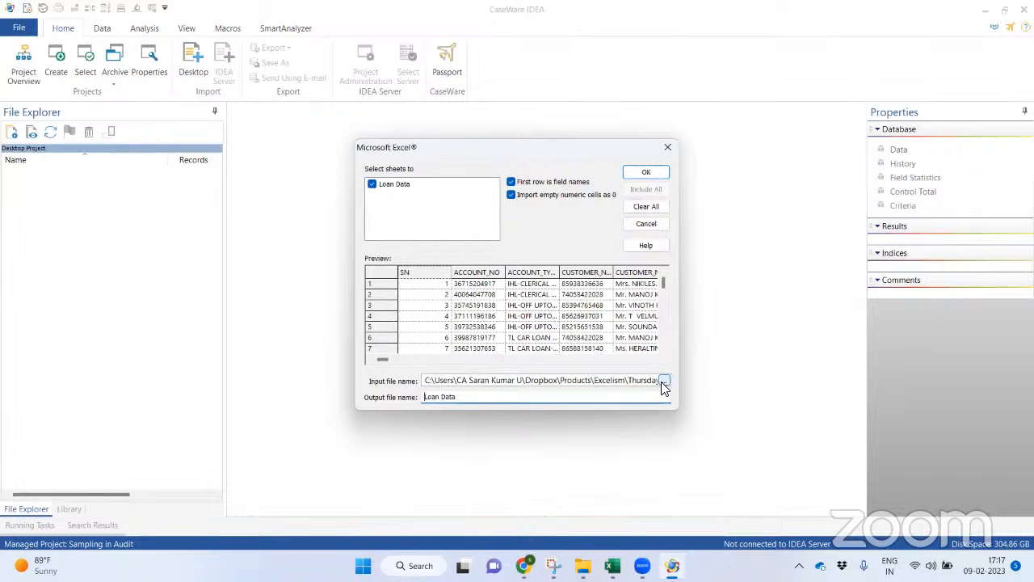
pyautogui.click(524, 397)
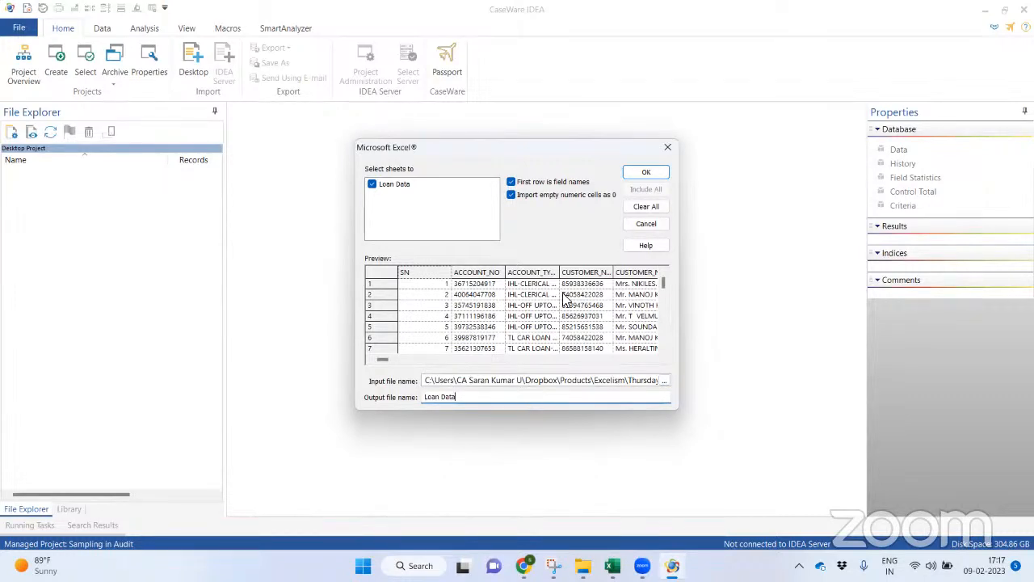
pyautogui.click(644, 173)
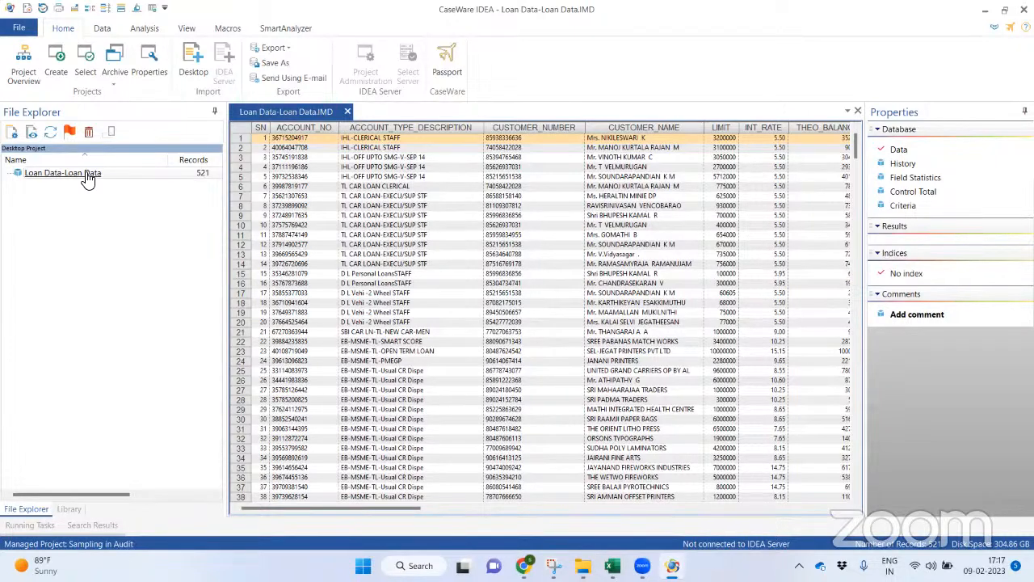
# Close the imported database and rename it to Loan Data in the project.
pyautogui.click(348, 112)
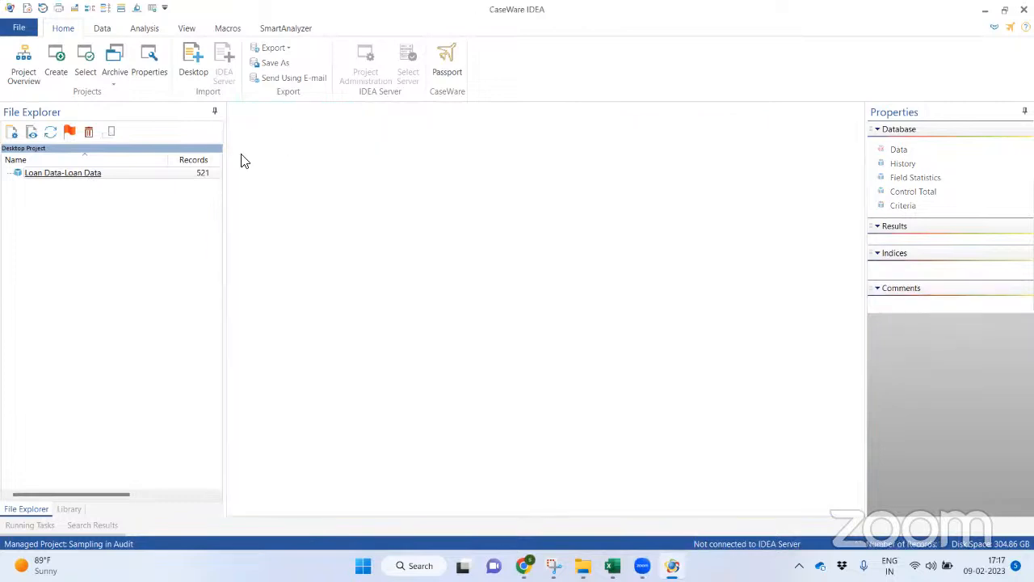
pyautogui.rightClick(79, 174)
pyautogui.click(101, 196)
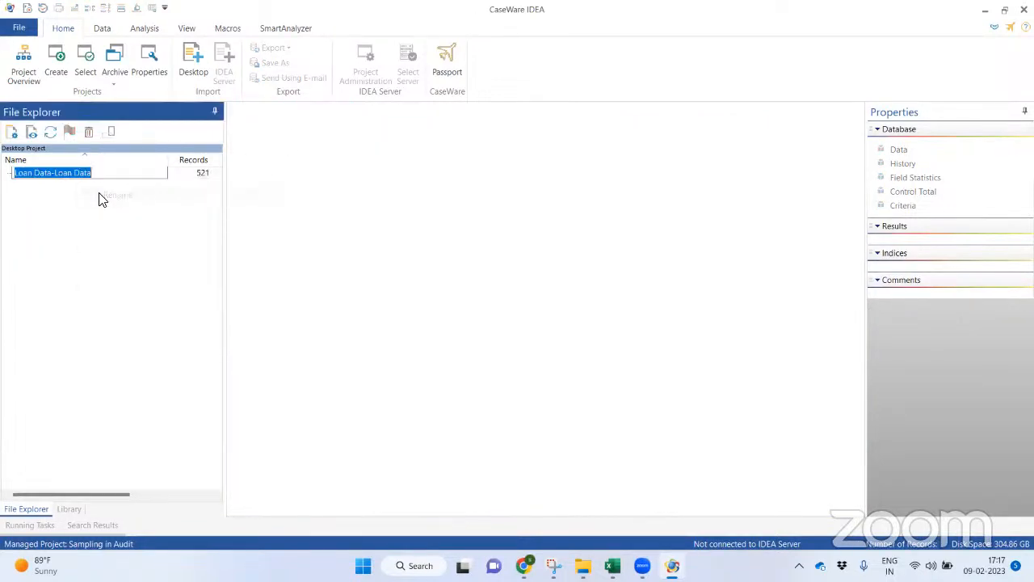
pyautogui.press('End')
pyautogui.press('BackSpace')
pyautogui.press('BackSpace')
pyautogui.press('BackSpace')
pyautogui.press('BackSpace')
pyautogui.press('BackSpace')
pyautogui.press('BackSpace')
pyautogui.press('BackSpace')
pyautogui.press('BackSpace')
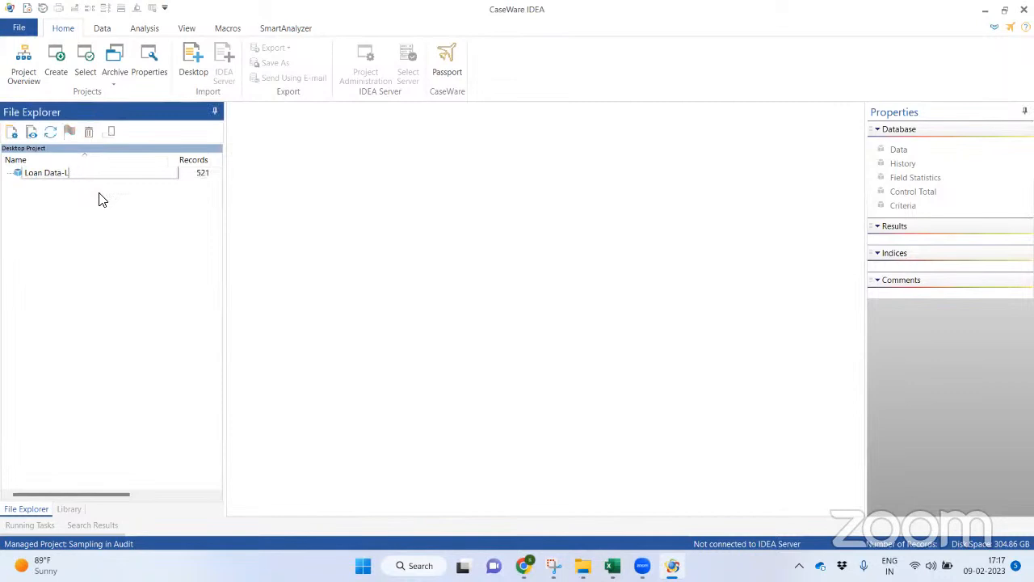
pyautogui.press('Return')
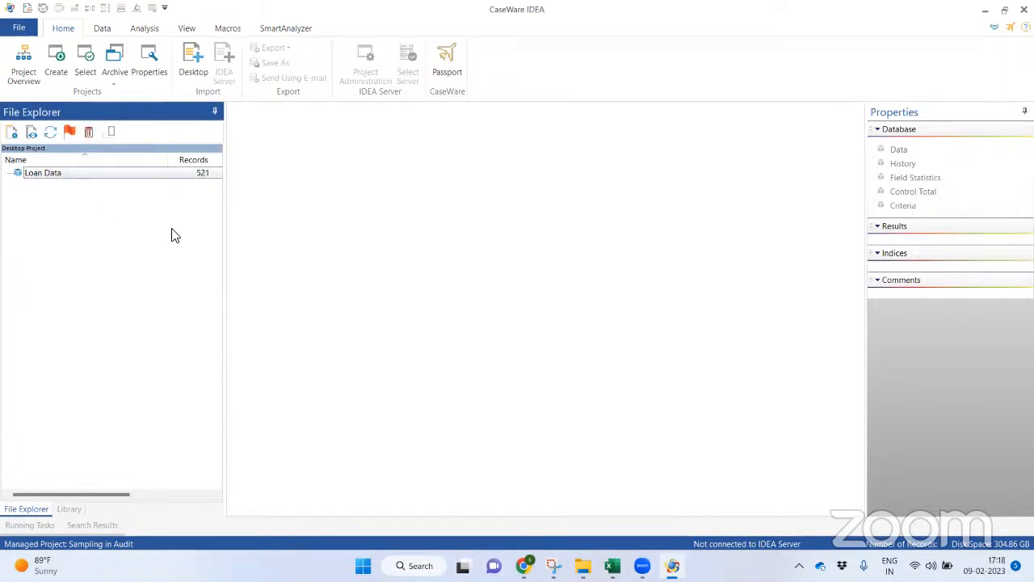
# Narrow the File Explorer pane and its Name column, and open the Loan Data database to view its fields.
pyautogui.moveTo(227, 250); pyautogui.dragTo(530, 218)
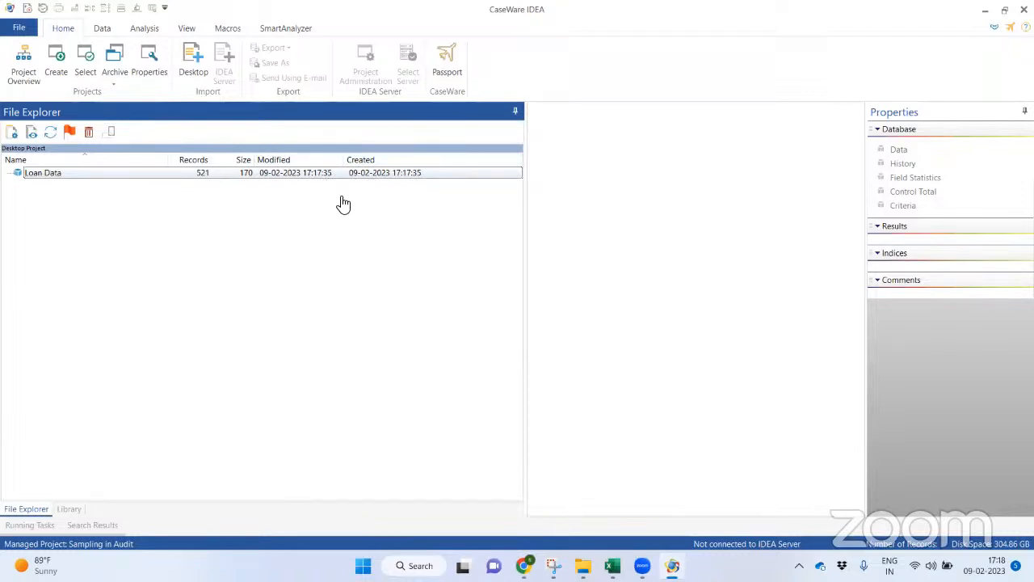
pyautogui.moveTo(167, 159); pyautogui.dragTo(105, 161)
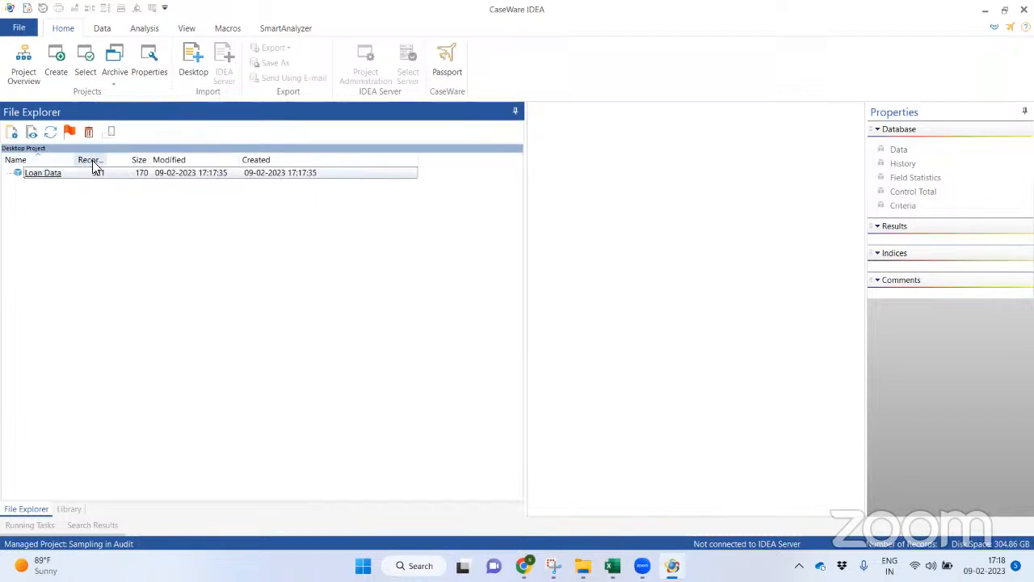
pyautogui.moveTo(526, 258); pyautogui.dragTo(111, 249)
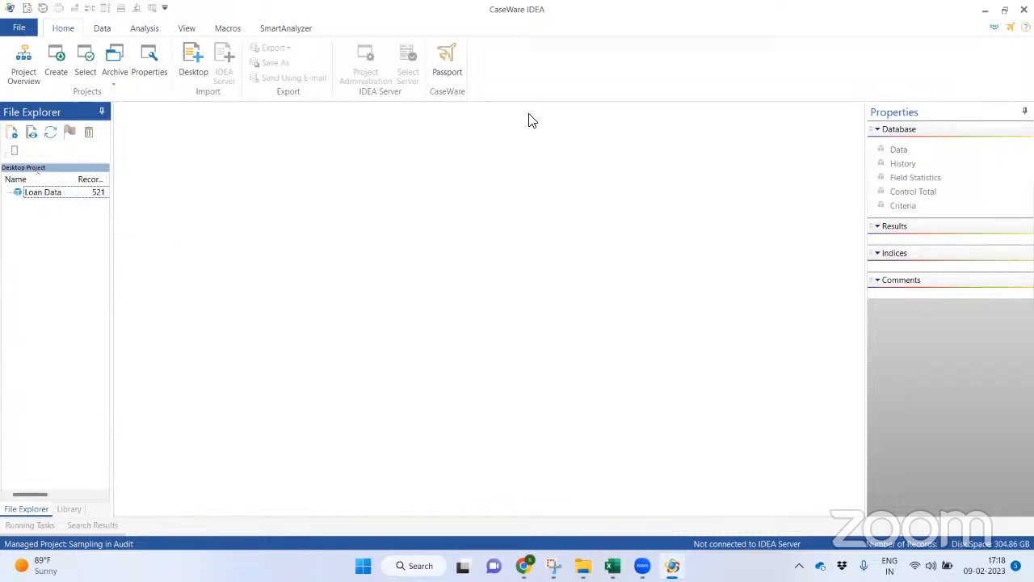
pyautogui.doubleClick(37, 194)
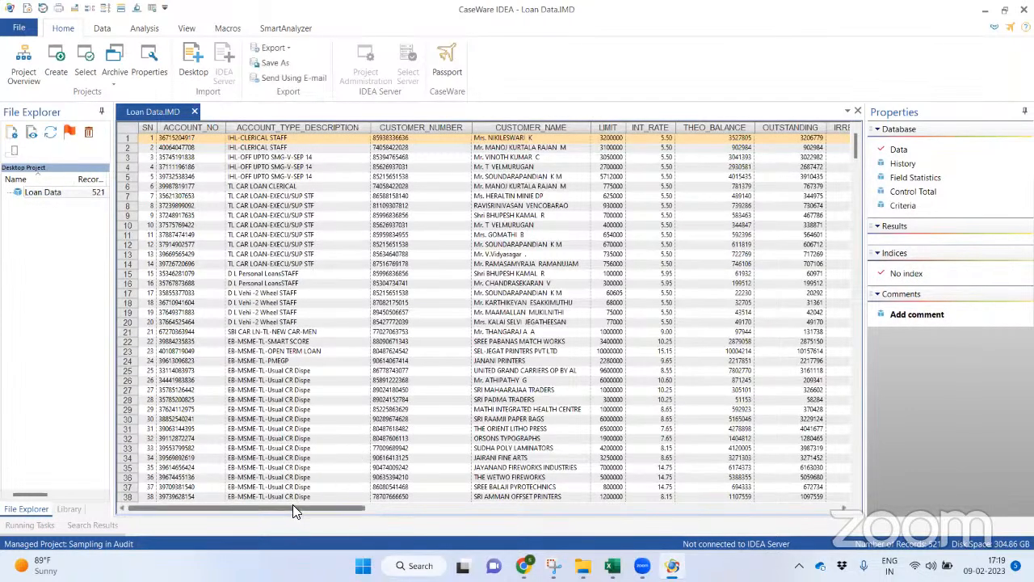
pyautogui.moveTo(292, 505); pyautogui.dragTo(759, 499)
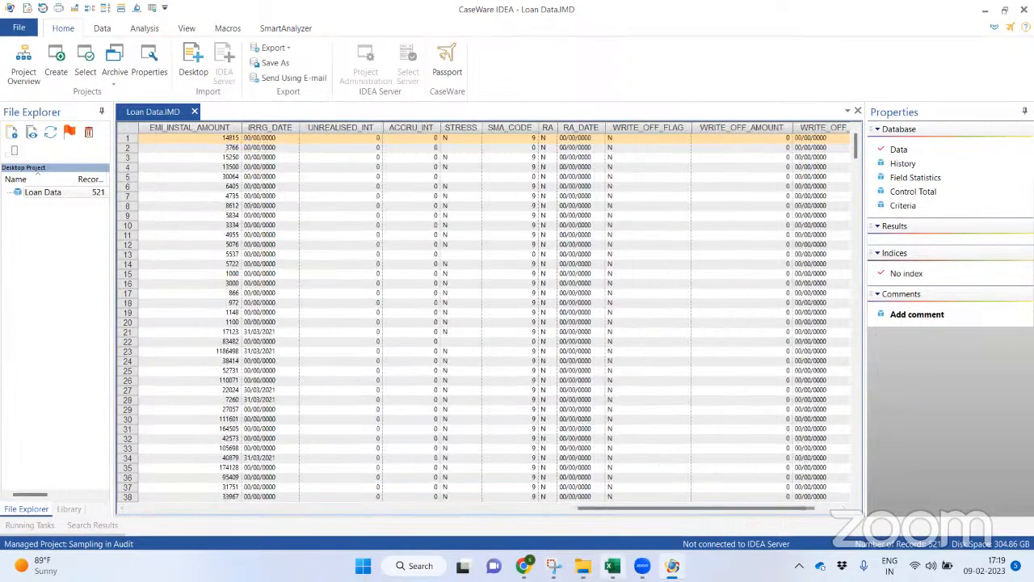
# Switch to Excel, discard the Power Query changes to Table1, close the Book1 workbook, and return to CaseWare IDEA.
pyautogui.click(613, 566)
pyautogui.click(1017, 7)
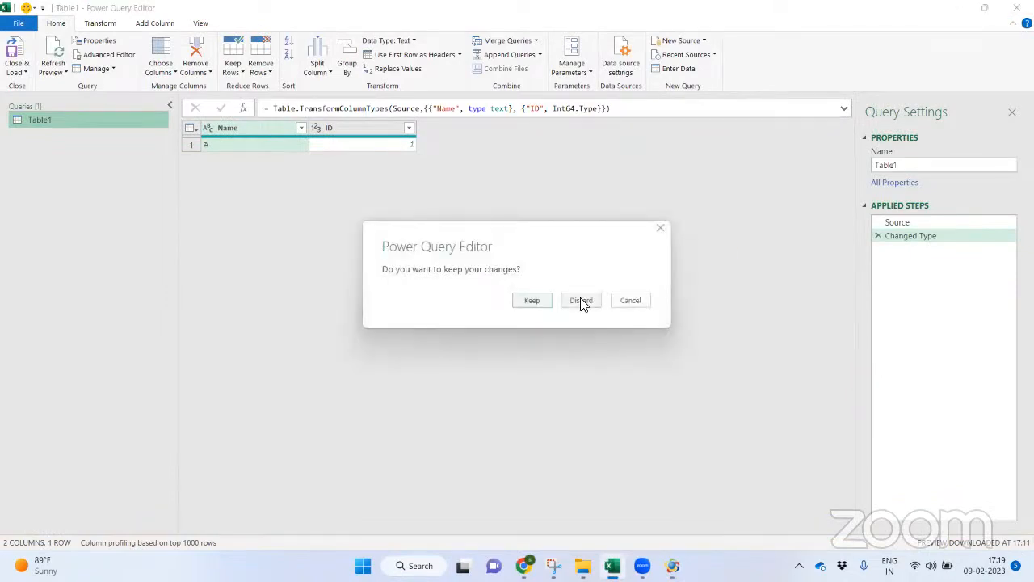
pyautogui.click(582, 301)
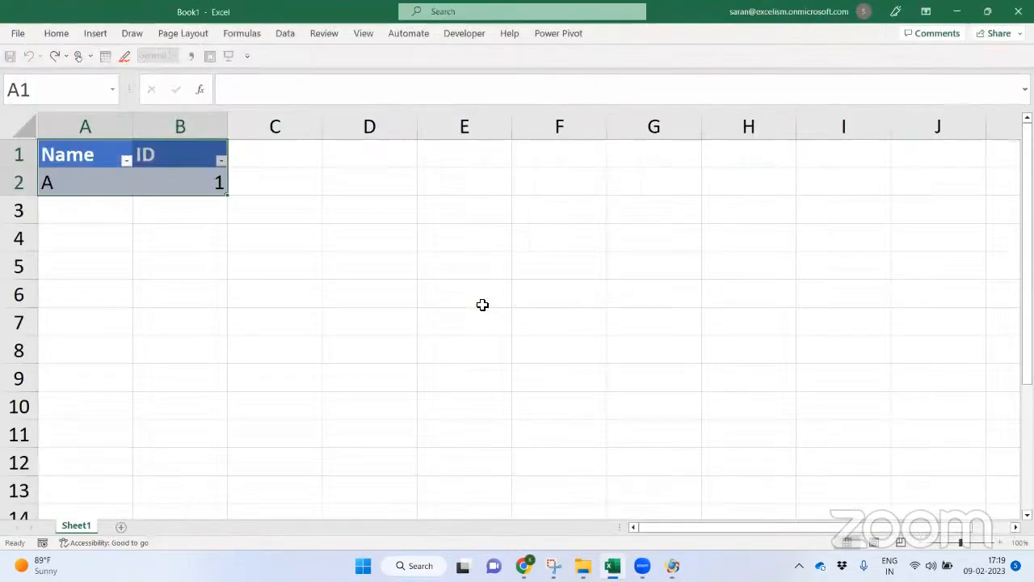
pyautogui.click(483, 304)
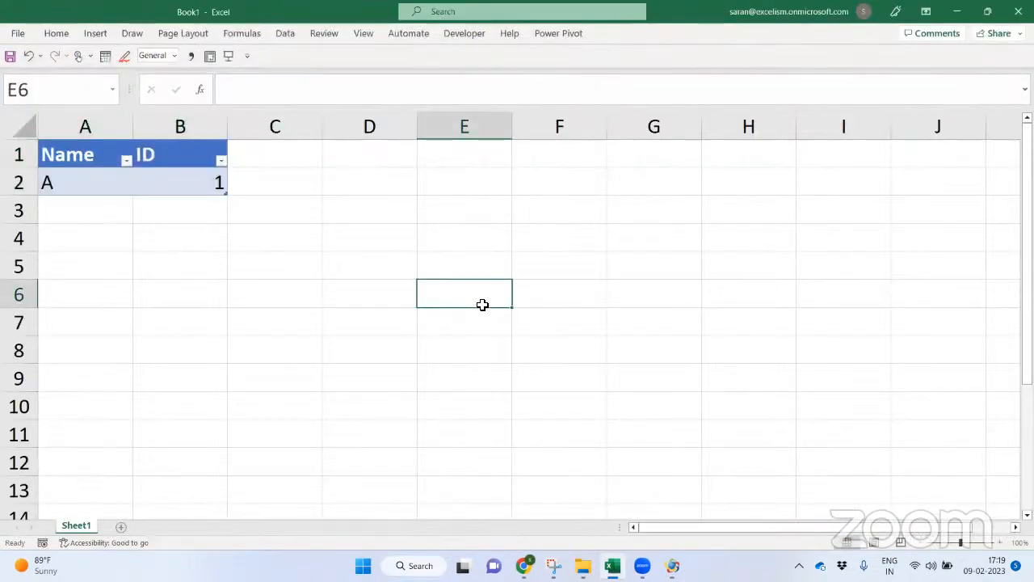
pyautogui.hotkey('alt', 'F4')
pyautogui.click(612, 352)
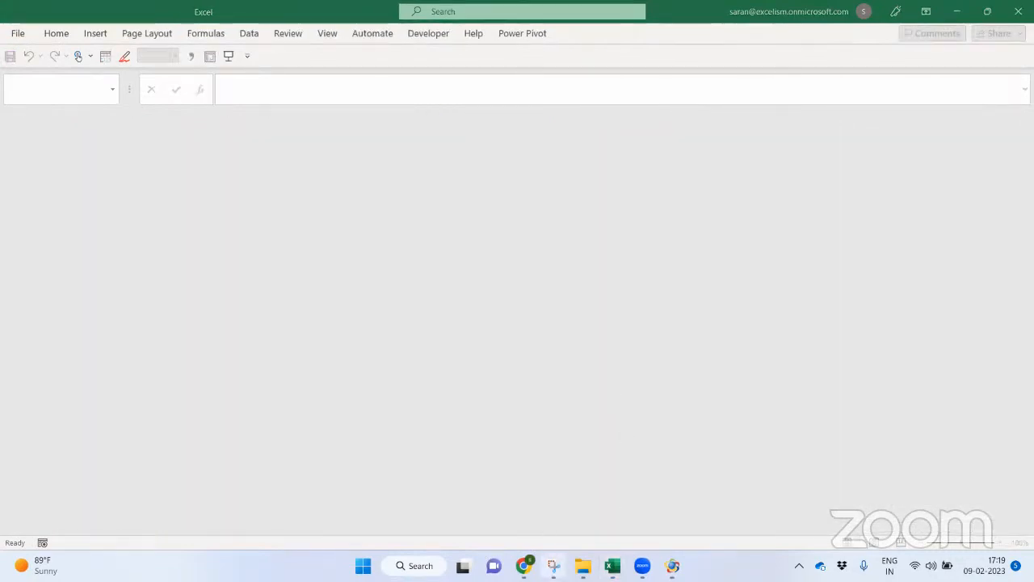
pyautogui.click(554, 565)
pyautogui.click(1000, 17)
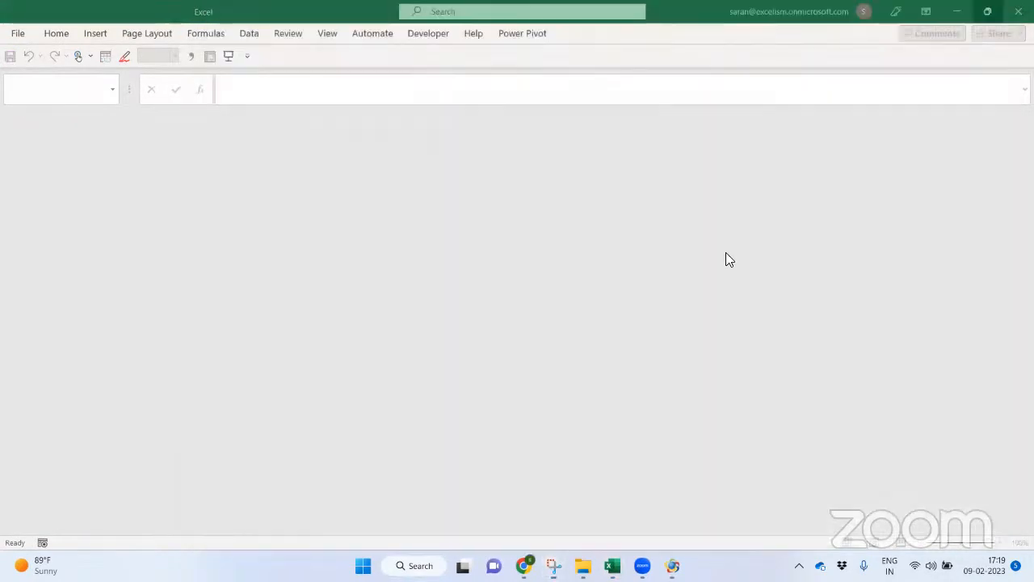
pyautogui.hotkey('alt', 'Tab')
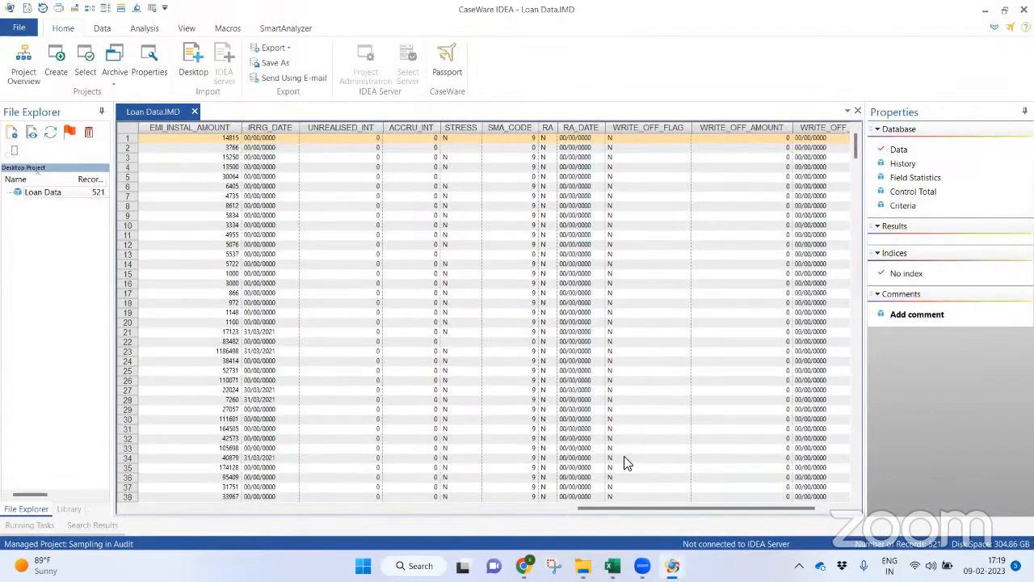
# Look across the Loan Data fields and sort the records by CUSTOMER_NAME in ascending and descending order.
pyautogui.moveTo(629, 505); pyautogui.dragTo(157, 502)
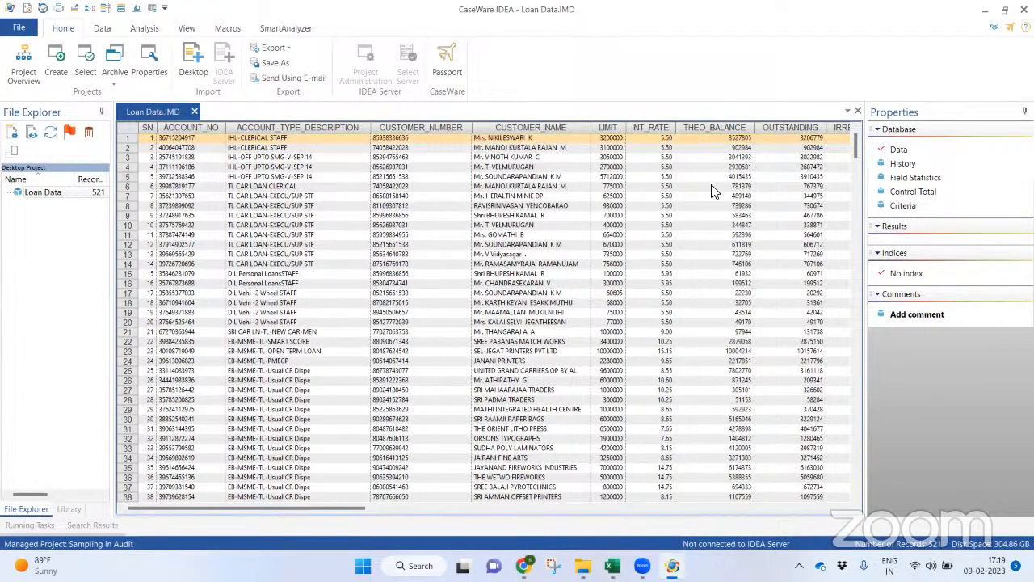
pyautogui.moveTo(294, 507); pyautogui.dragTo(677, 508)
pyautogui.moveTo(368, 444); pyautogui.dragTo(280, 441)
pyautogui.moveTo(553, 127)
pyautogui.click(543, 128)
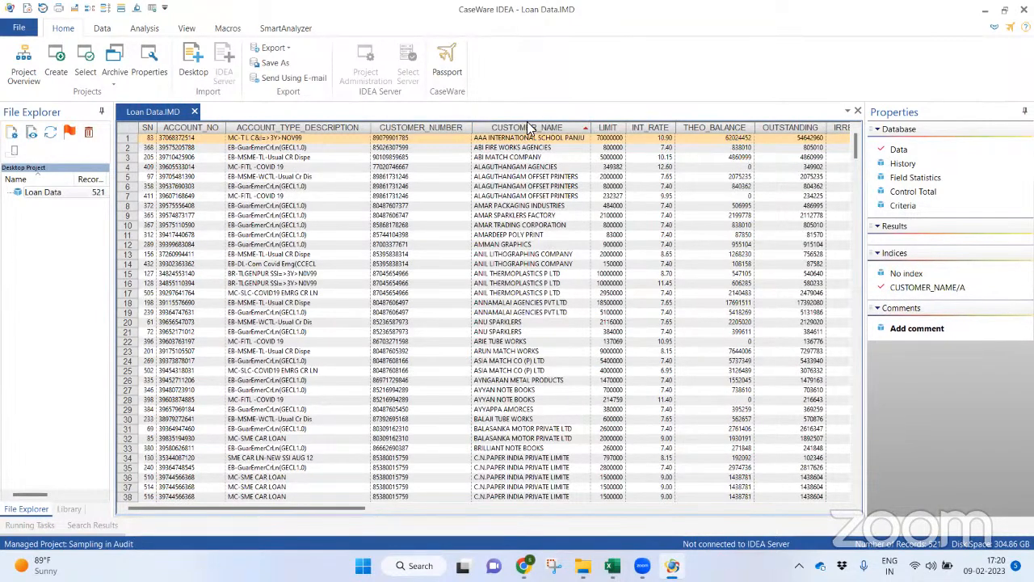
pyautogui.click(535, 128)
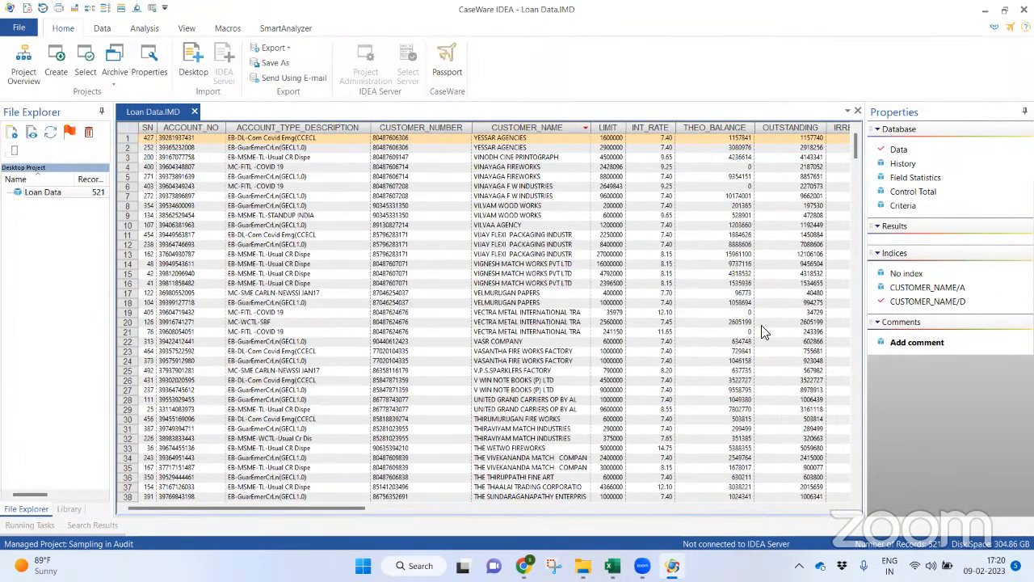
# Switch between the ascending and descending CUSTOMER_NAME indices, and restore the original record order with No index.
pyautogui.click(937, 290)
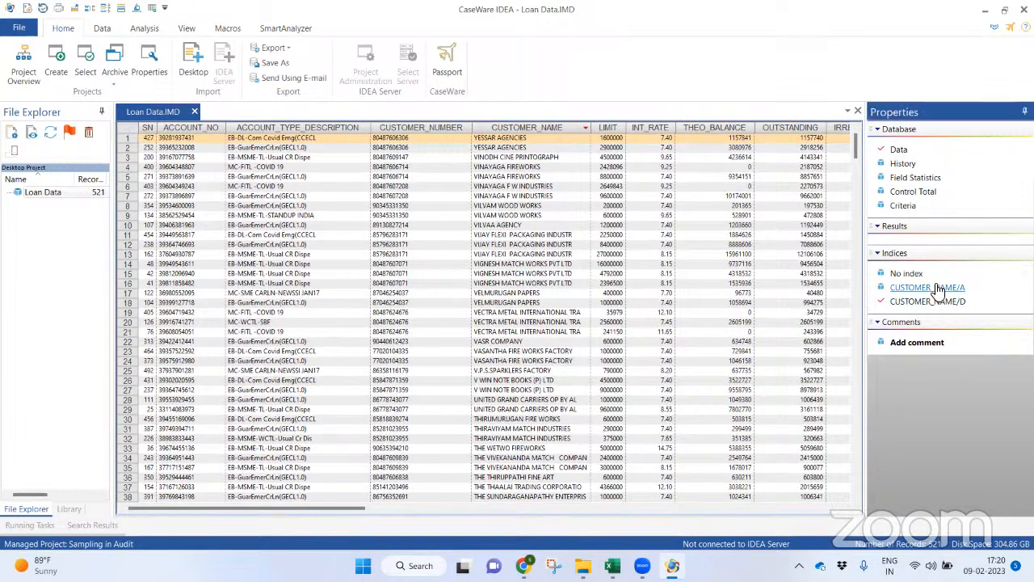
pyautogui.click(938, 301)
pyautogui.click(910, 274)
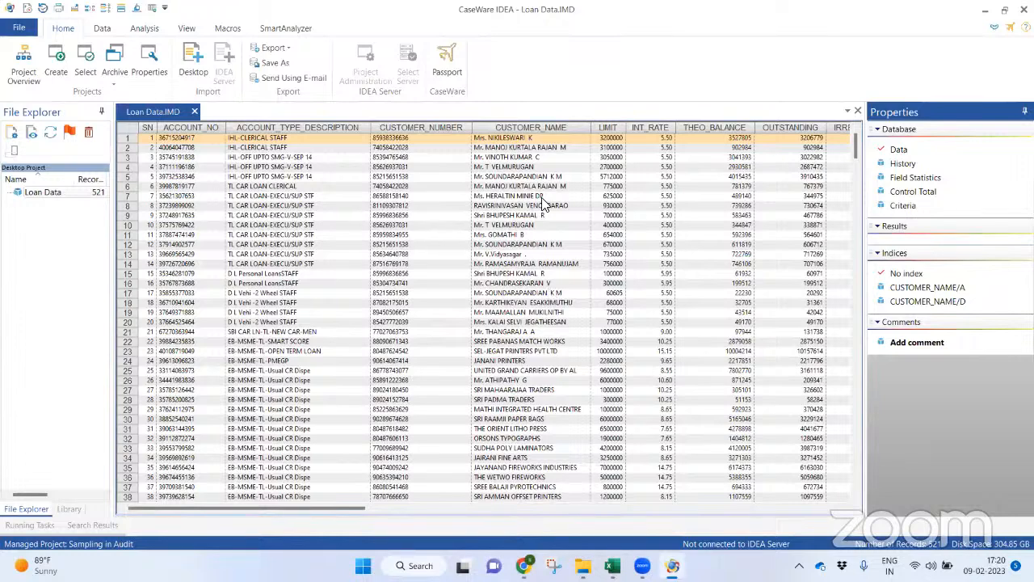
# Sort the records by LIMIT, THEO_BALANCE and OUTSTANDING, each in ascending and descending order.
pyautogui.click(609, 130)
pyautogui.click(611, 129)
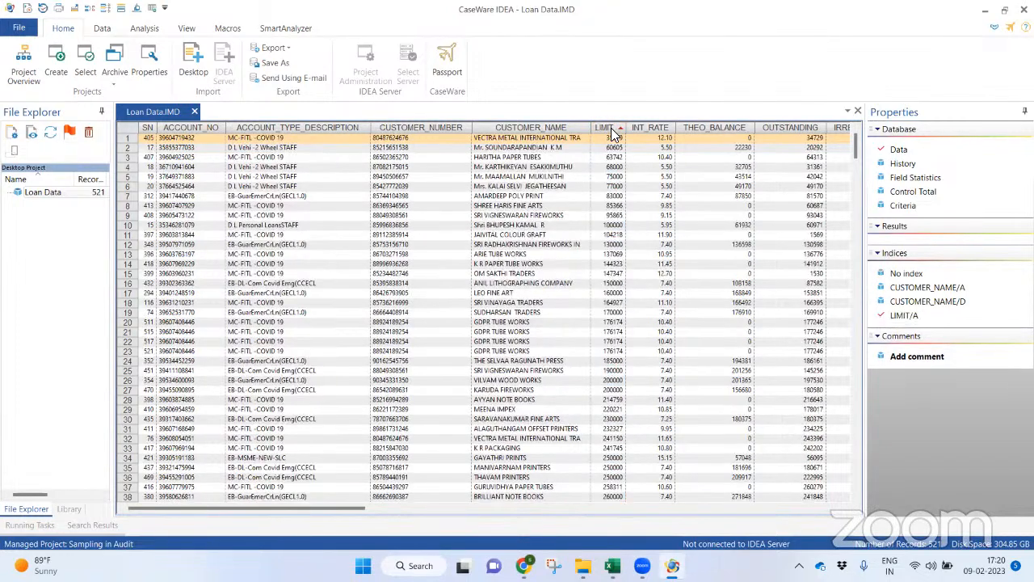
pyautogui.click(611, 129)
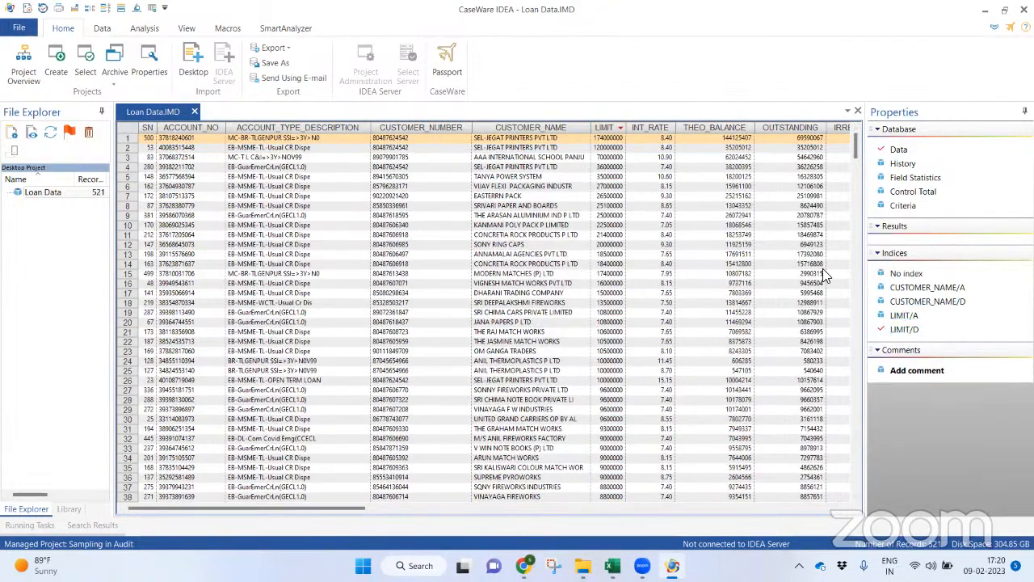
pyautogui.click(727, 130)
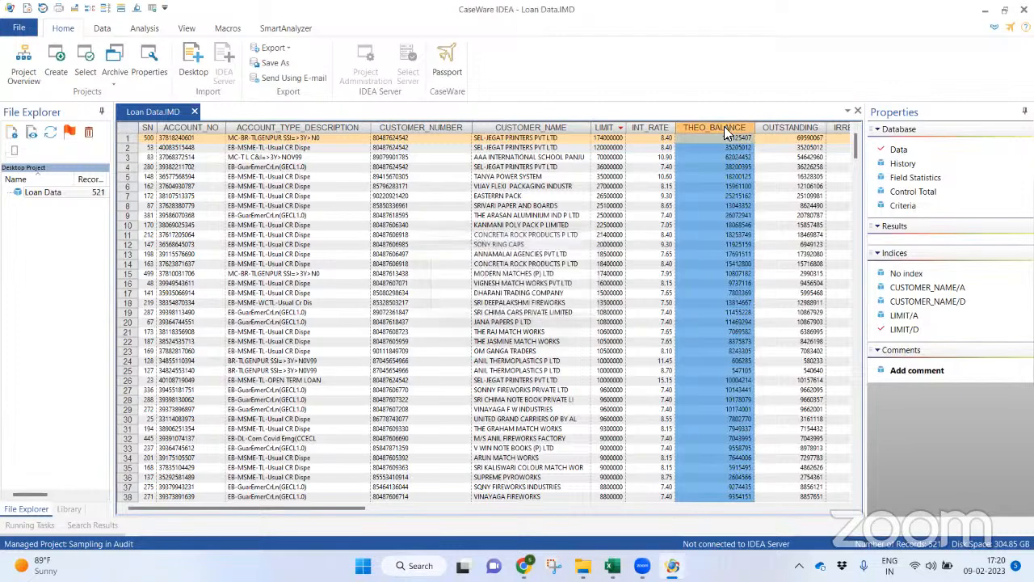
pyautogui.click(725, 127)
pyautogui.click(724, 126)
pyautogui.click(803, 128)
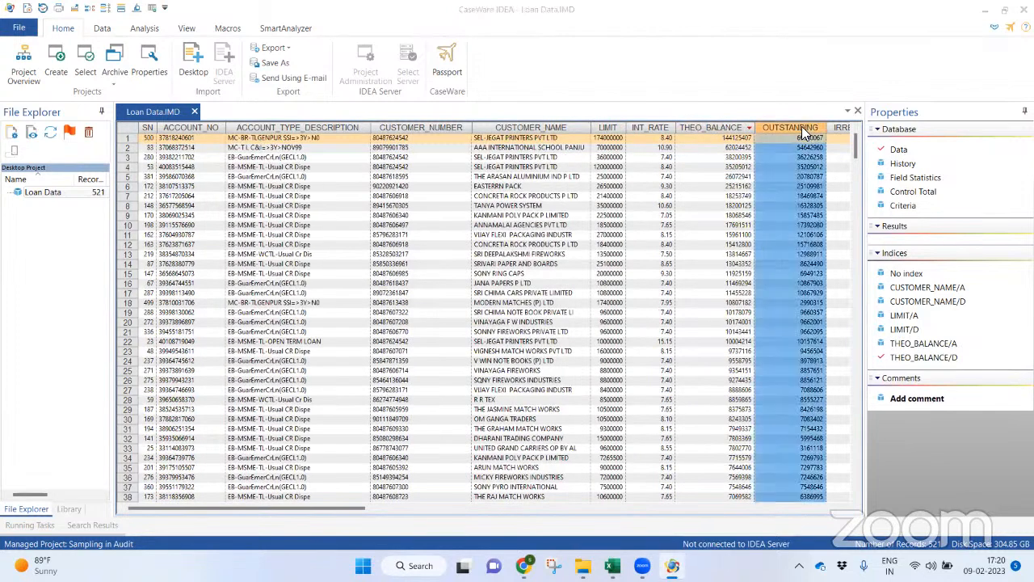
pyautogui.click(804, 127)
pyautogui.click(803, 128)
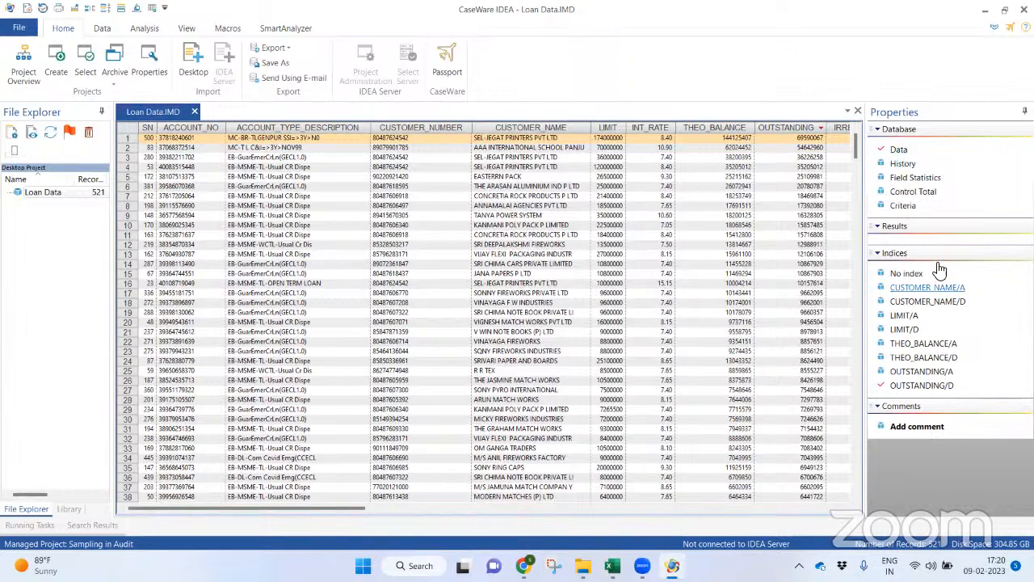
# Open the database's History and expand the Import from Excel entry to examine its details and IDEAScript code.
pyautogui.click(903, 164)
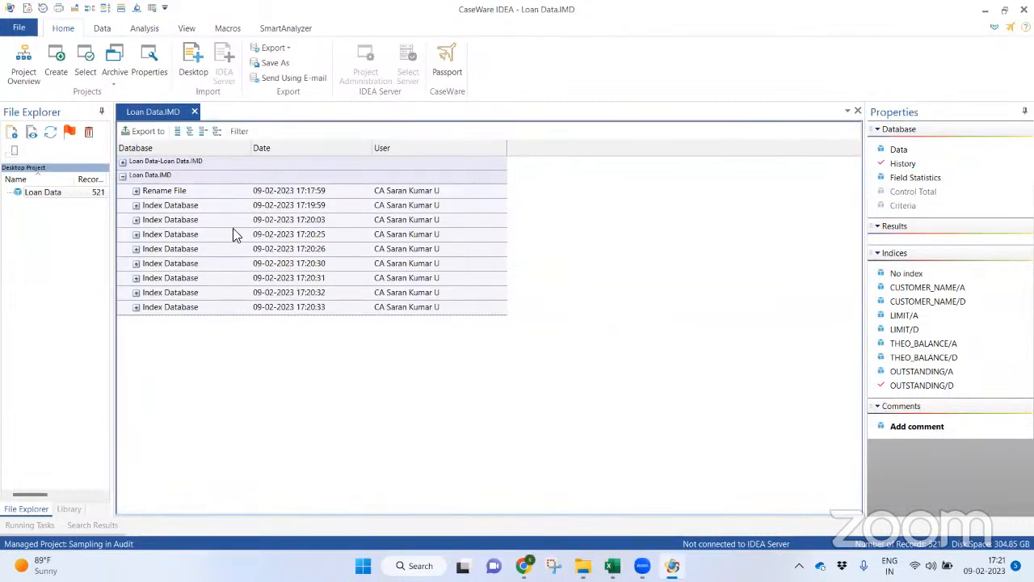
pyautogui.click(123, 162)
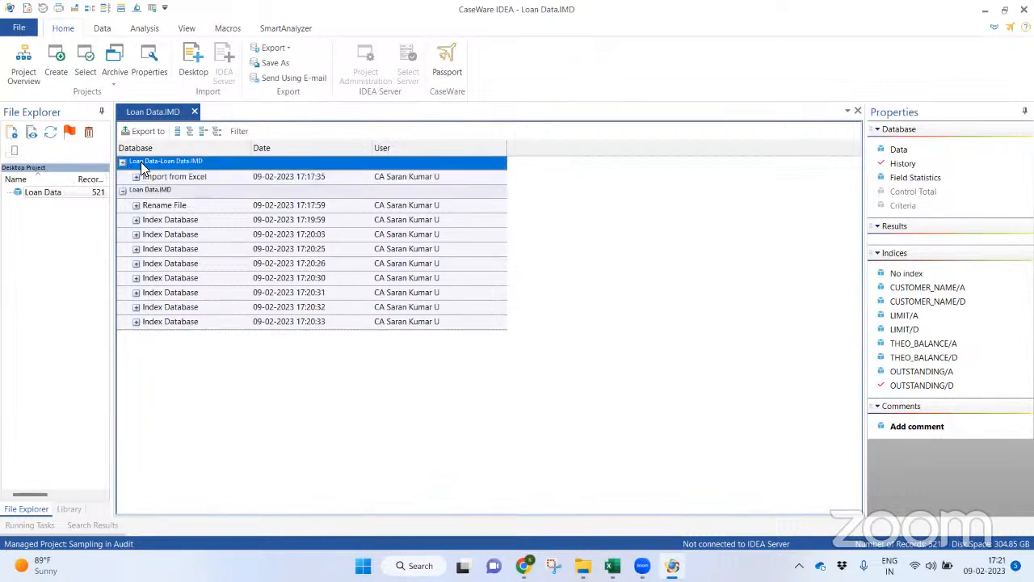
pyautogui.click(135, 177)
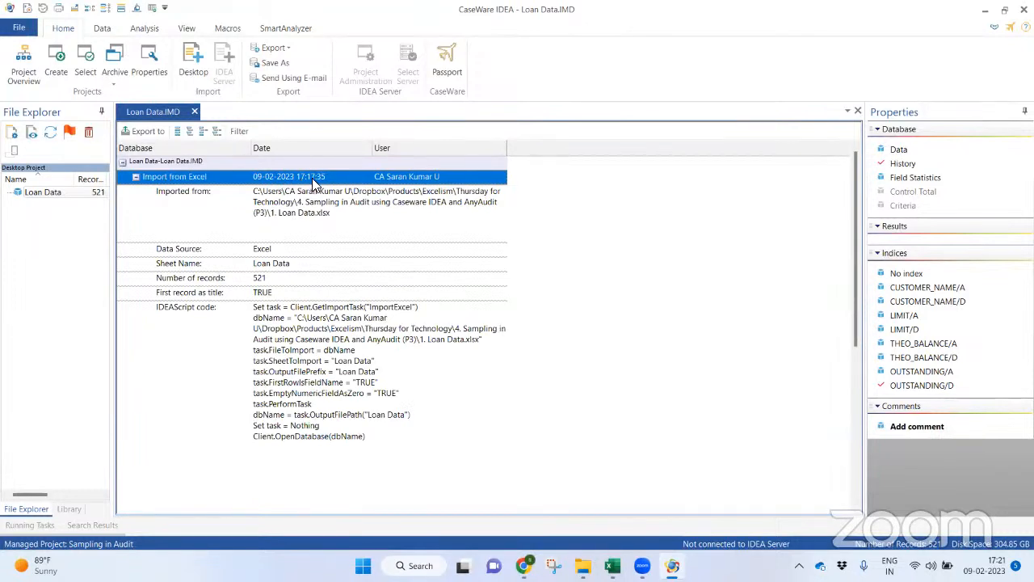
# Review the Import from Excel entry's source path, data source, sheet name, record count, title setting and IDEAScript code, and collapse the entry.
pyautogui.click(294, 206)
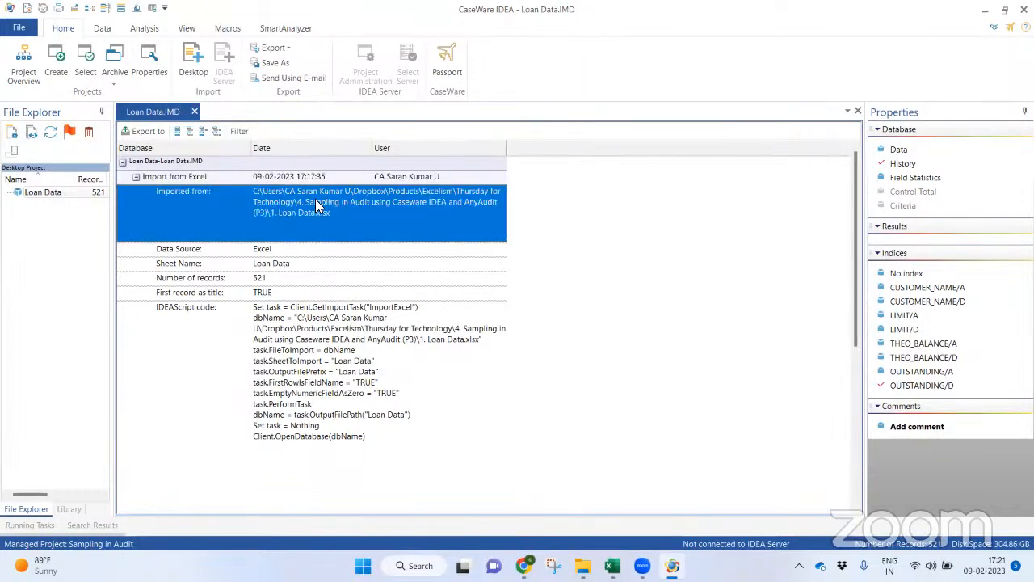
pyautogui.click(309, 245)
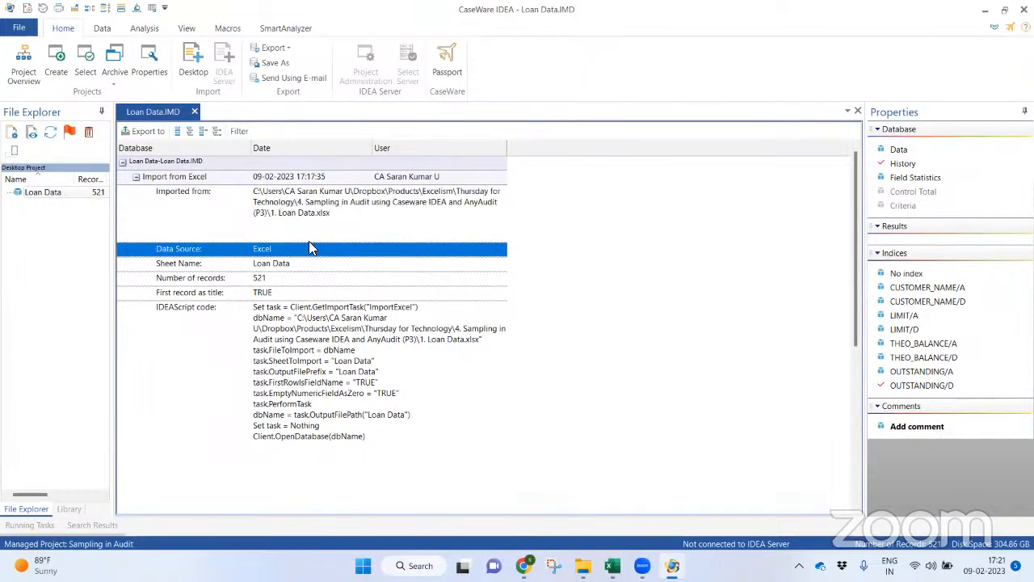
pyautogui.click(316, 263)
pyautogui.click(323, 279)
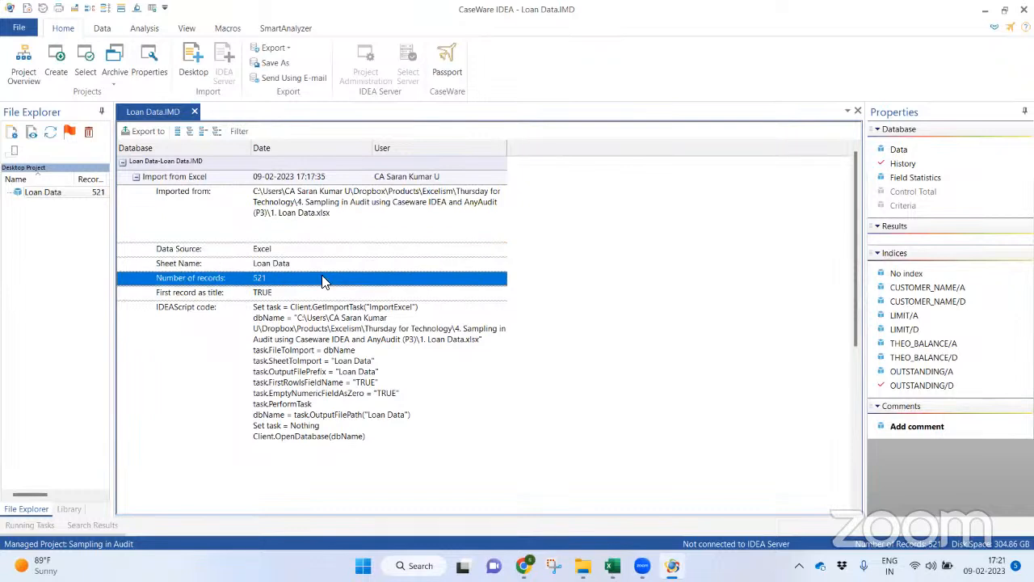
pyautogui.click(283, 293)
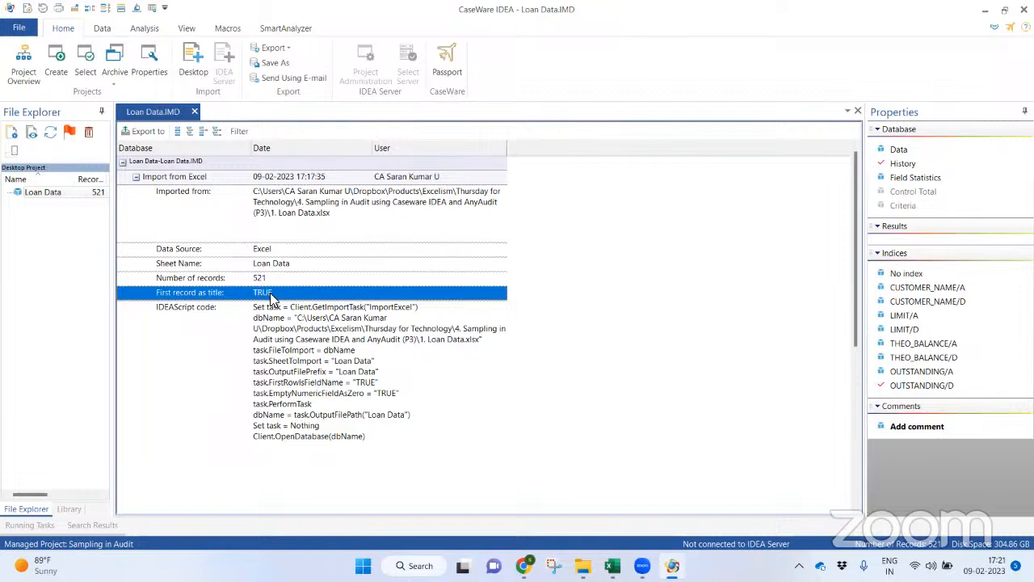
pyautogui.click(315, 370)
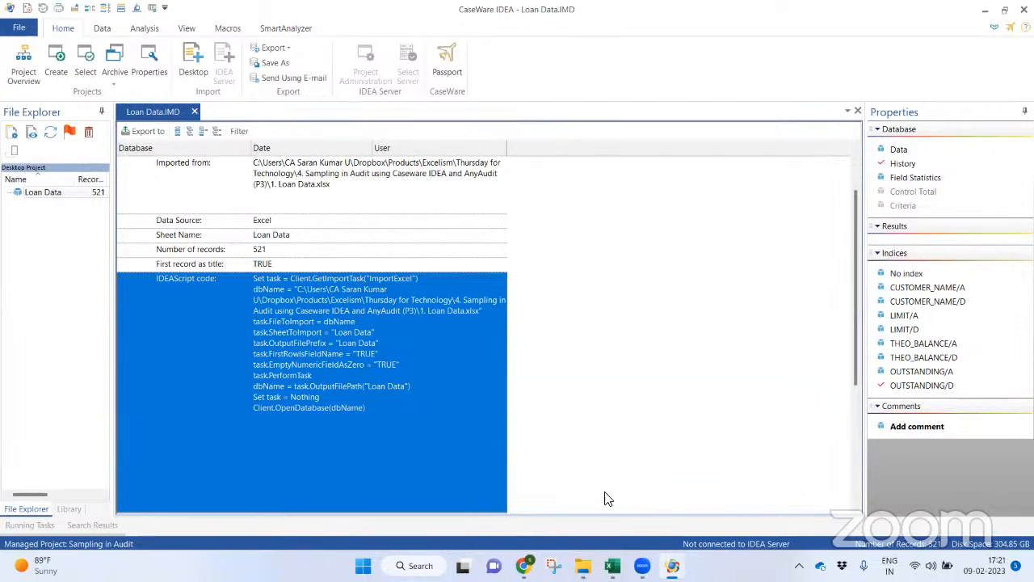
pyautogui.moveTo(853, 296); pyautogui.dragTo(865, 224)
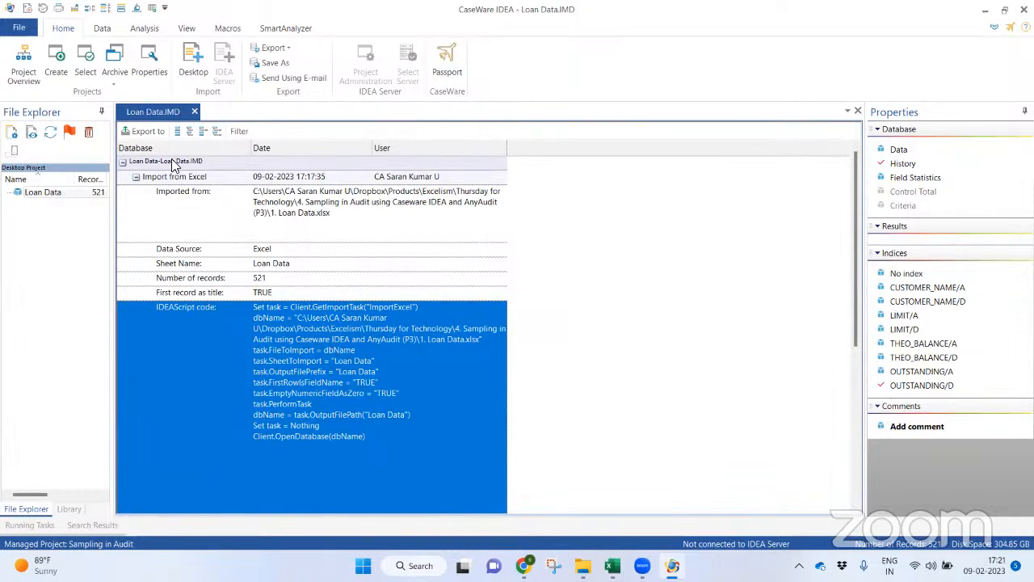
pyautogui.click(140, 174)
pyautogui.click(136, 177)
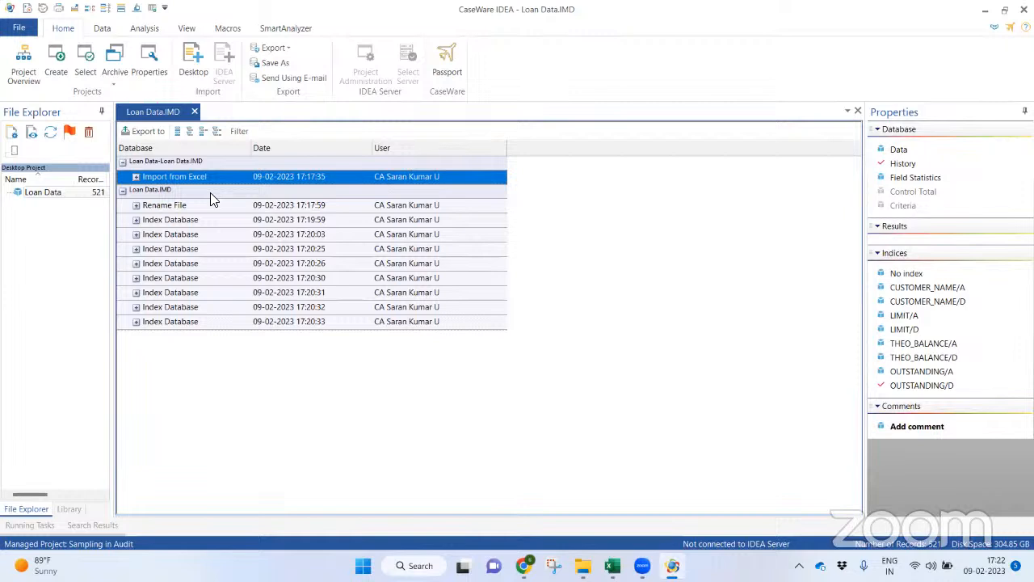
# Expand the Rename File history entry, review its From path, To path and IDEAScript code, and collapse it.
pyautogui.click(135, 205)
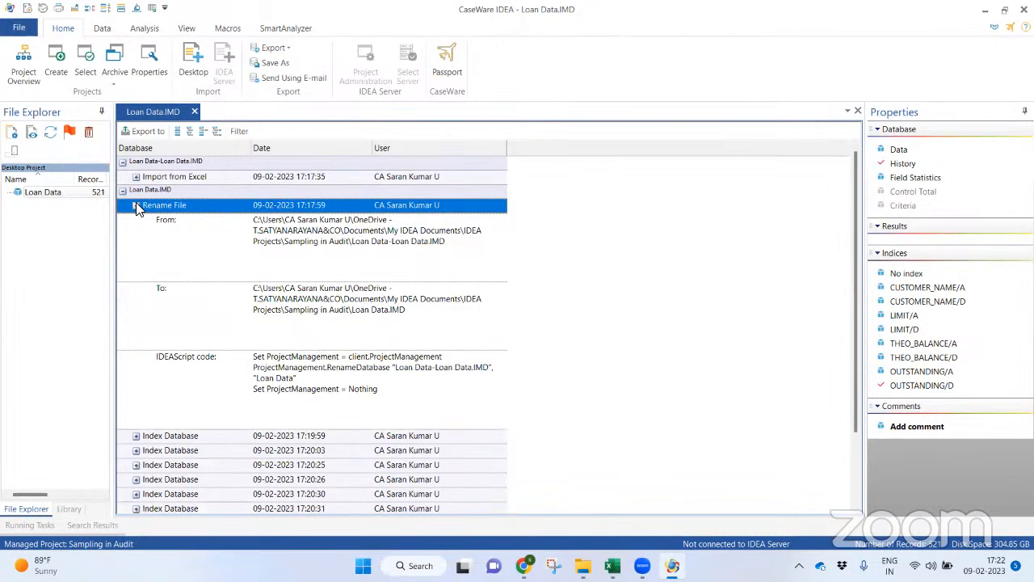
pyautogui.click(198, 238)
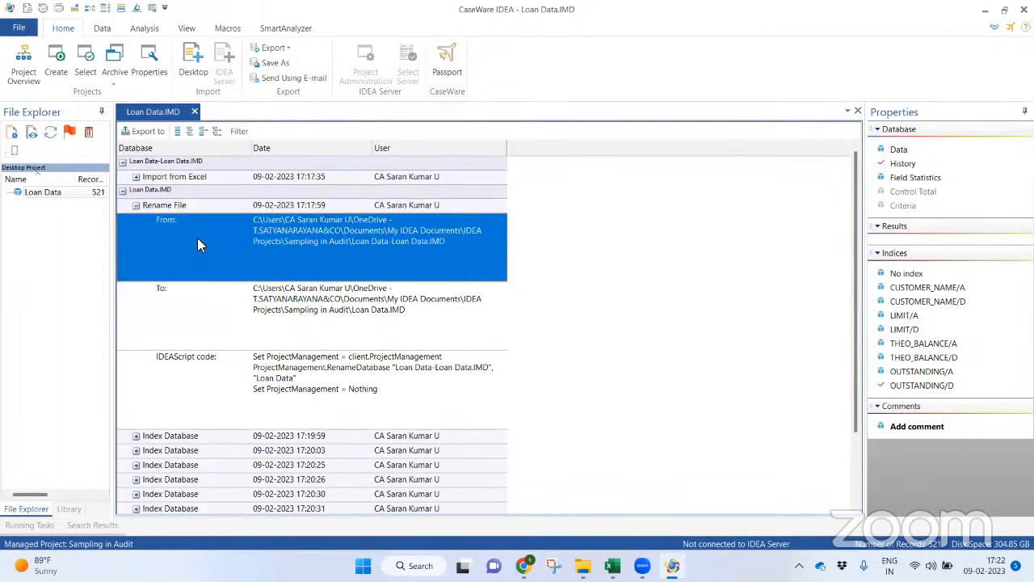
pyautogui.click(223, 289)
pyautogui.click(210, 363)
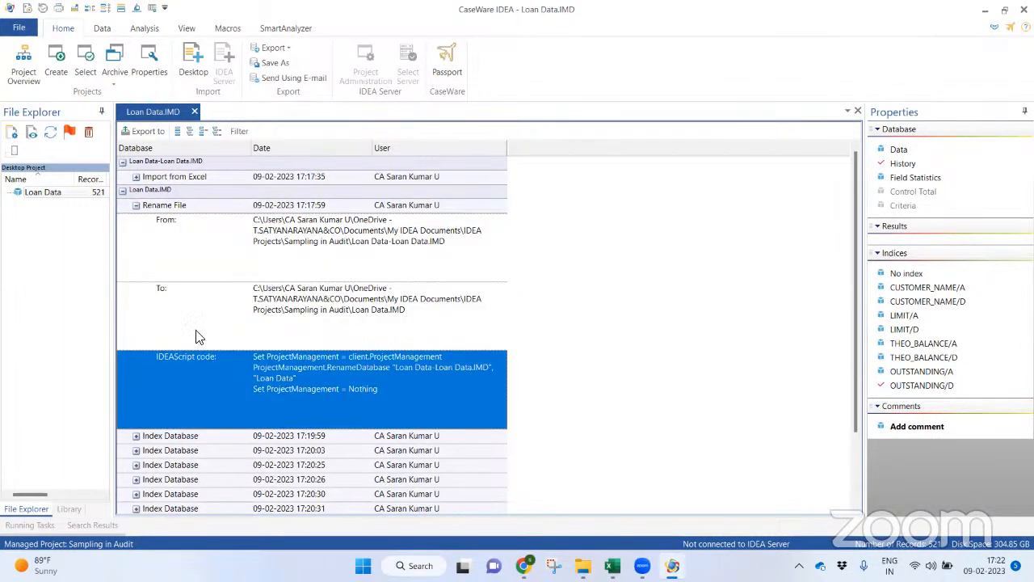
pyautogui.click(136, 205)
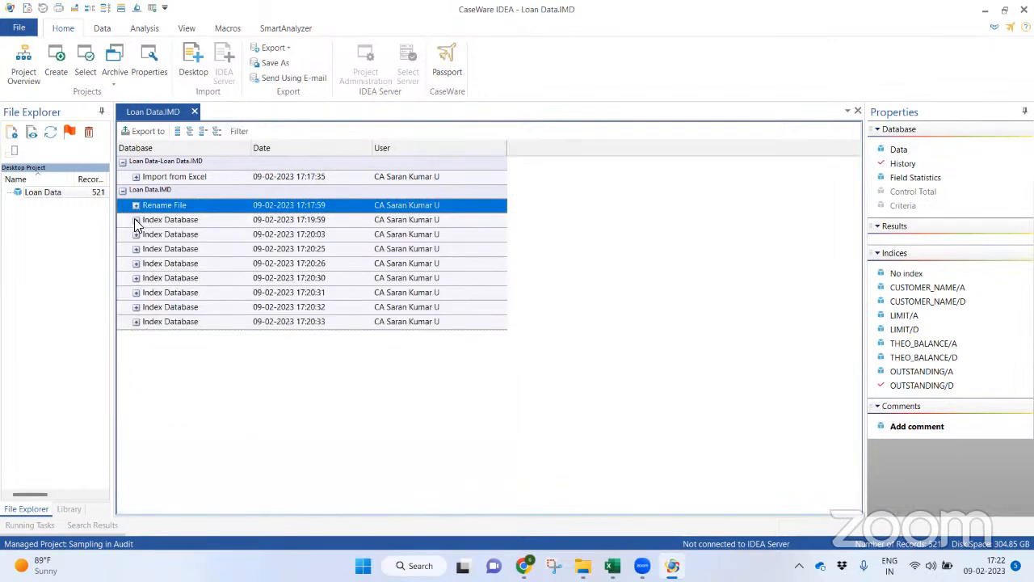
# Expand and collapse the first three Index Database history entries one by one to examine their index keys and IDEAScript code.
pyautogui.click(136, 220)
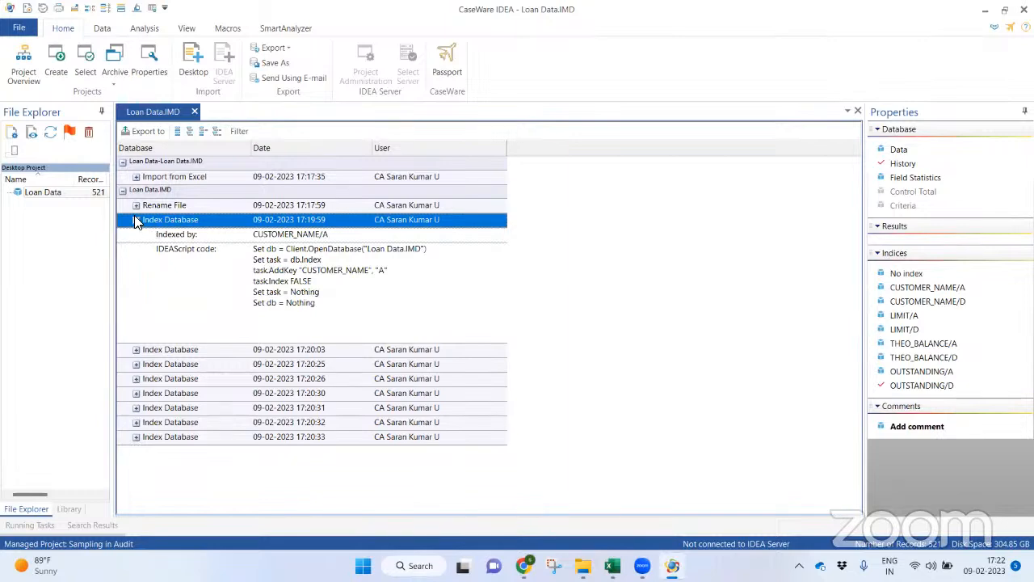
pyautogui.click(136, 220)
pyautogui.click(135, 234)
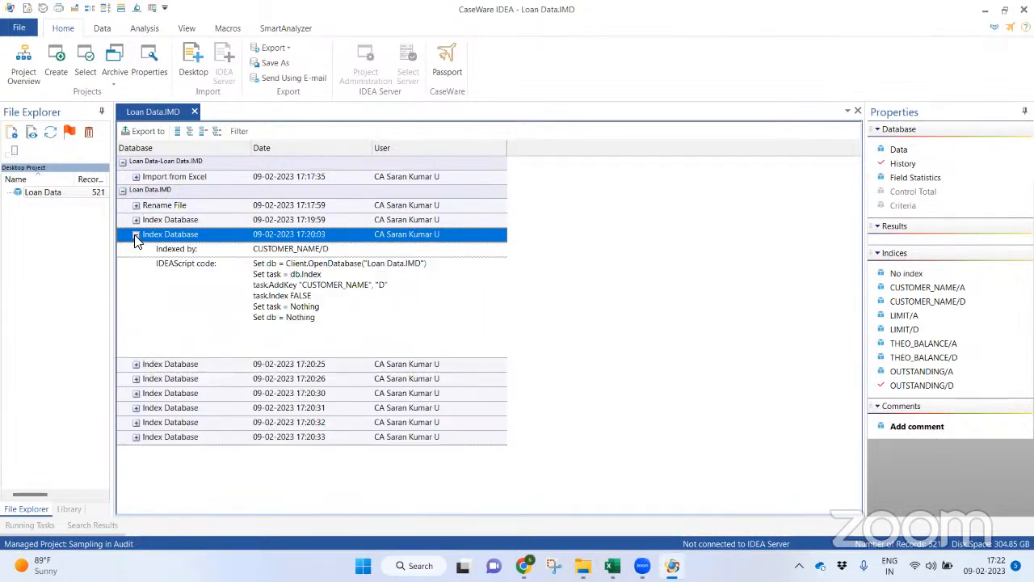
pyautogui.click(136, 234)
pyautogui.click(136, 249)
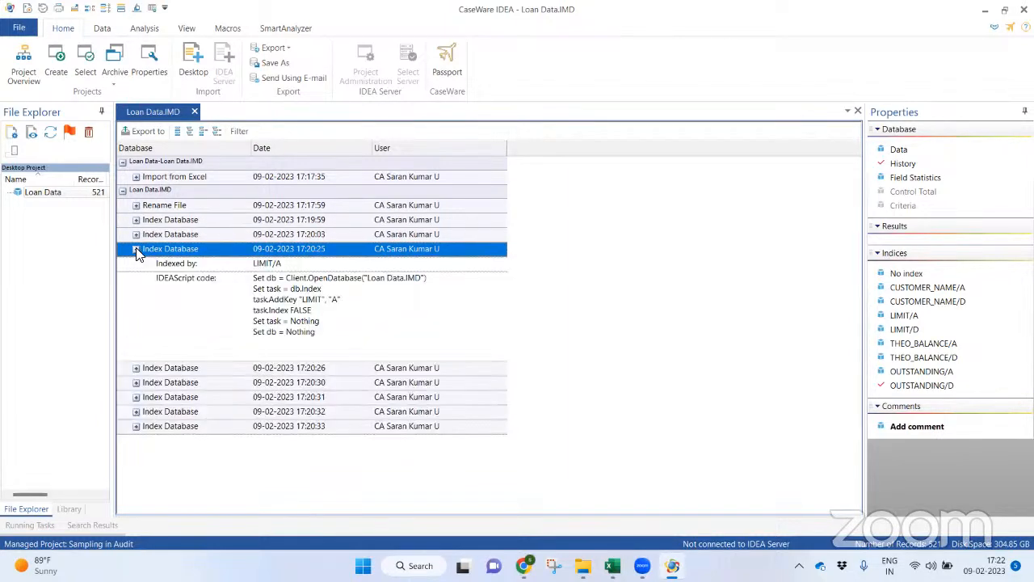
pyautogui.click(136, 249)
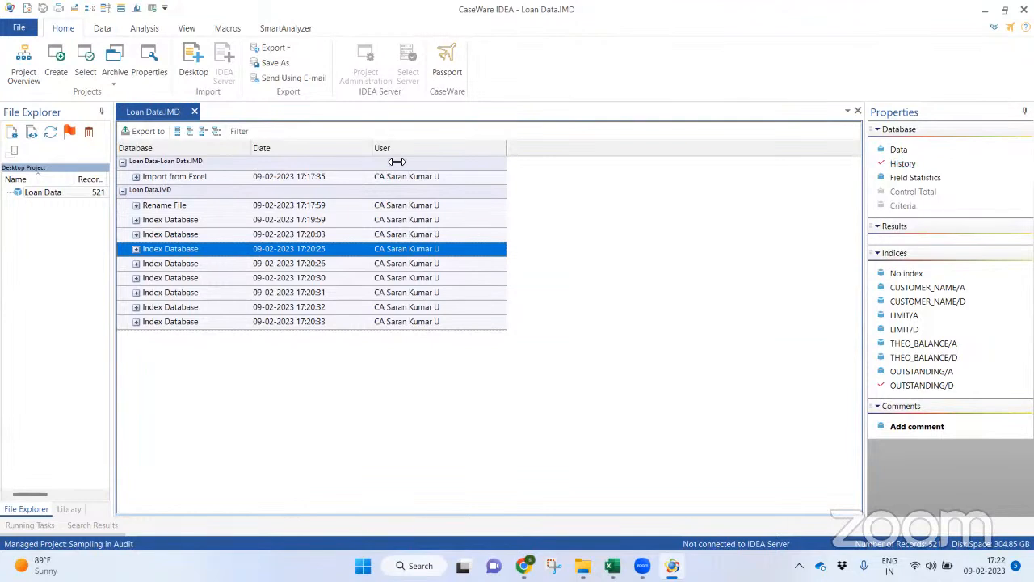
# Check the export formats offered for the history without exporting, and switch back to the database's Data view.
pyautogui.click(160, 134)
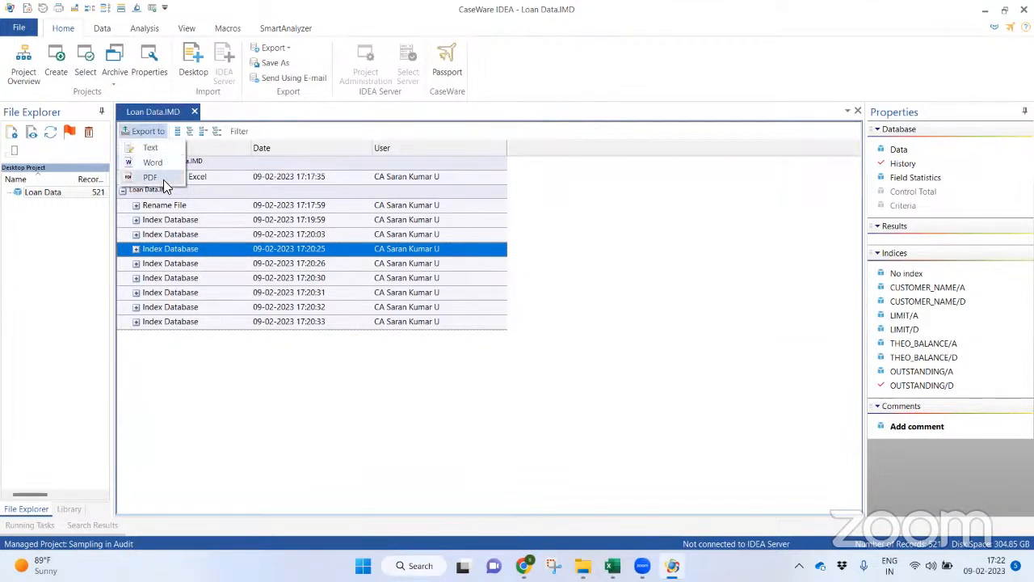
pyautogui.click(659, 281)
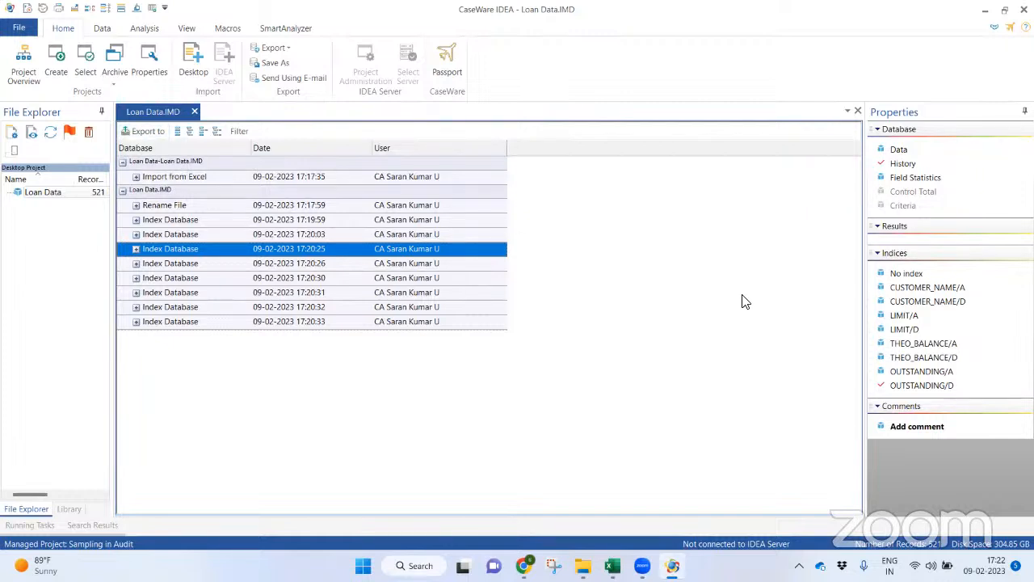
pyautogui.click(895, 155)
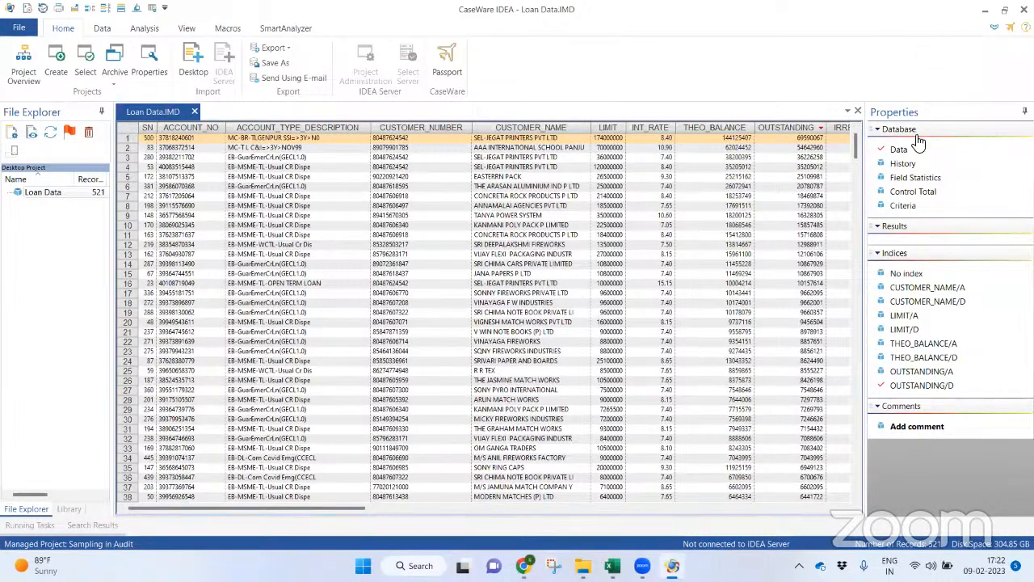
pyautogui.click(903, 163)
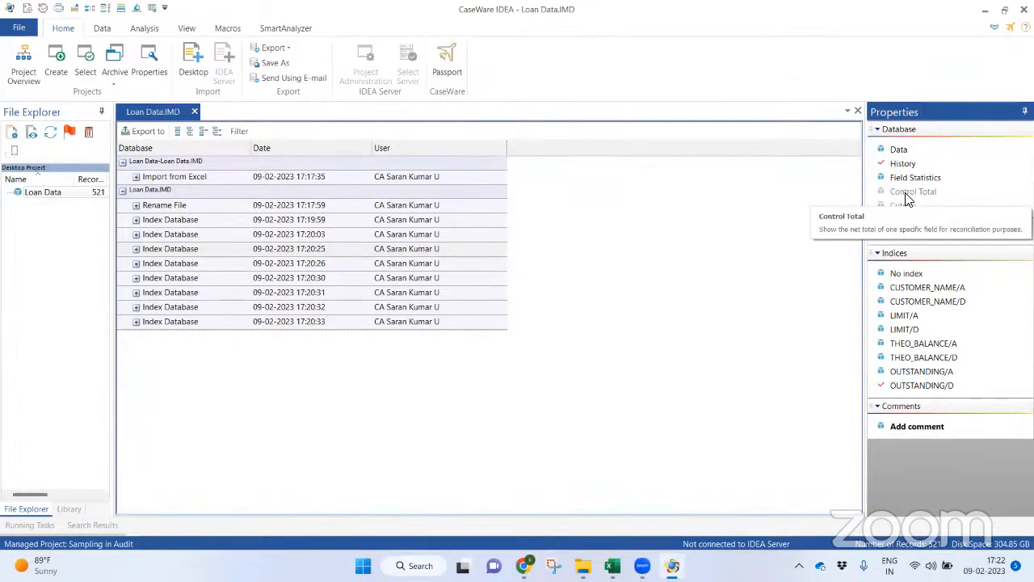
pyautogui.click(898, 149)
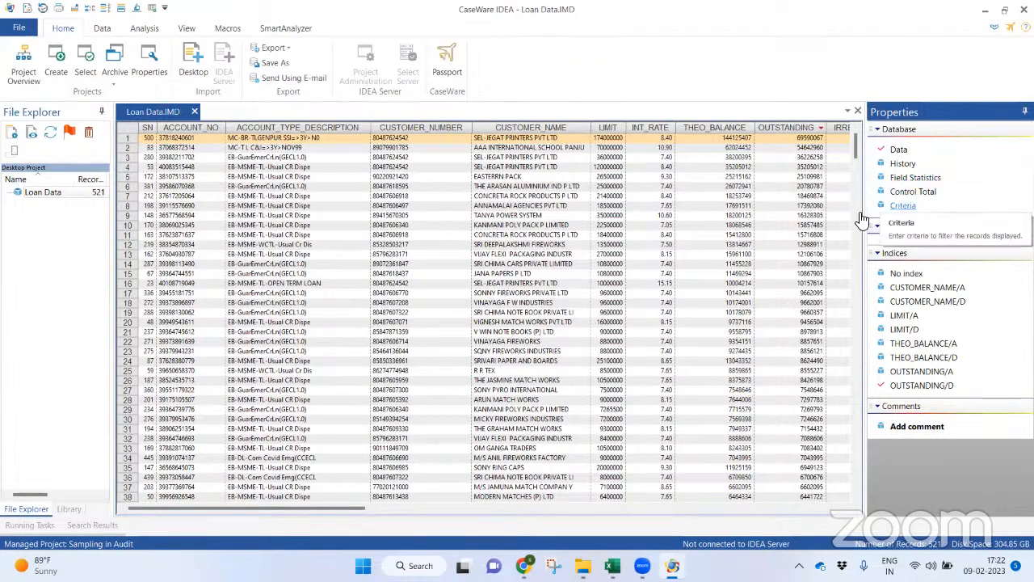
# Open the Field Statistics of Loan Data and create statistics for all fields that have none.
pyautogui.click(922, 178)
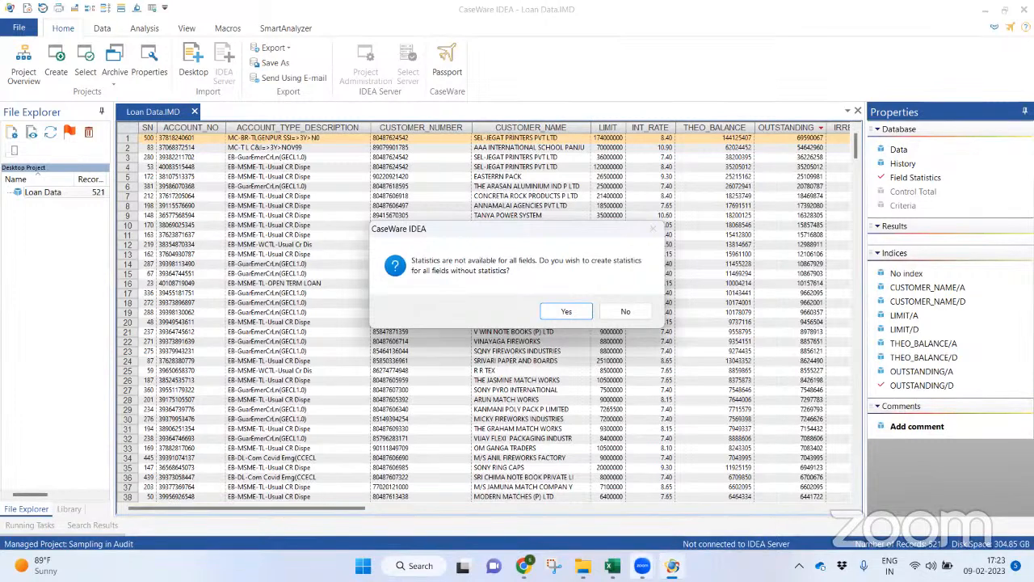
pyautogui.moveTo(643, 566)
pyautogui.click(568, 312)
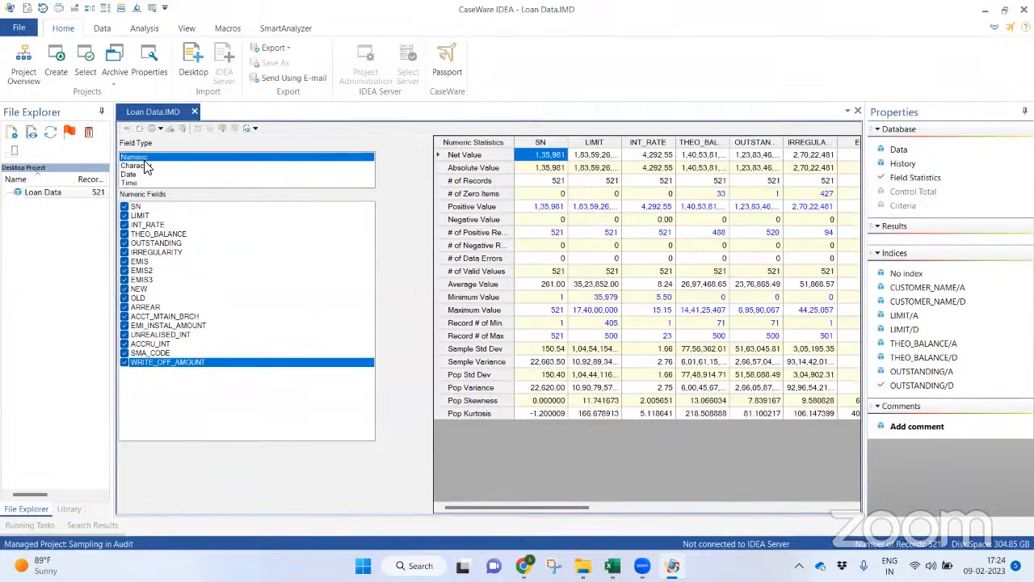
# Show the Character field statistics and examine the category breakdown of CUSTOMER_NUMBER, closing the list when done.
pyautogui.click(138, 166)
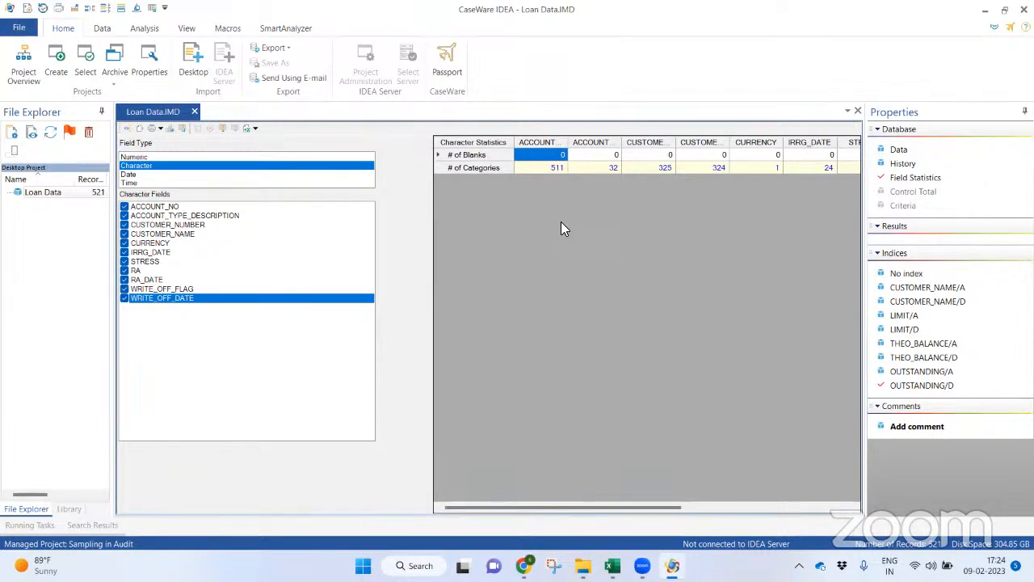
pyautogui.click(614, 154)
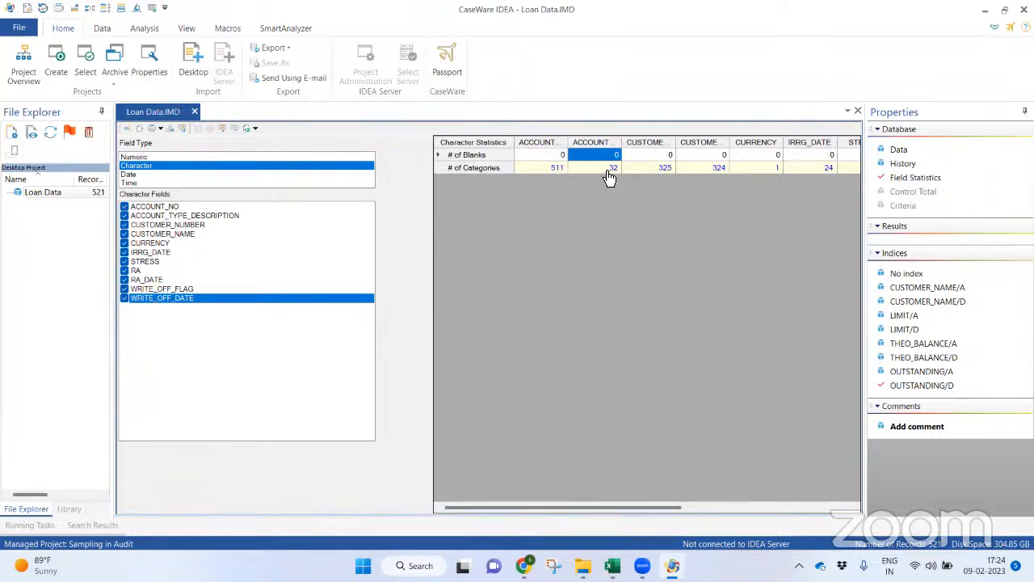
pyautogui.click(666, 168)
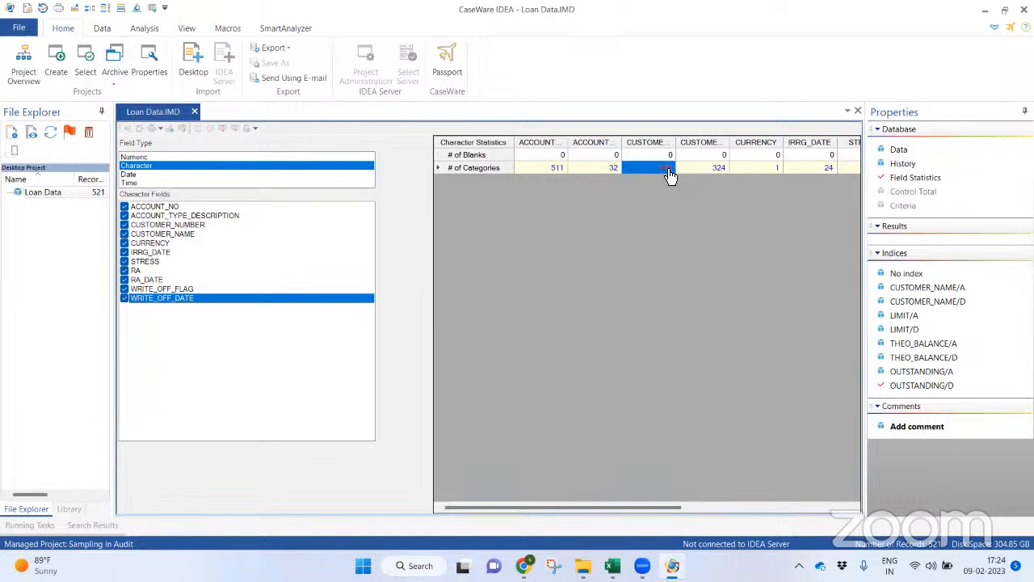
pyautogui.click(431, 219)
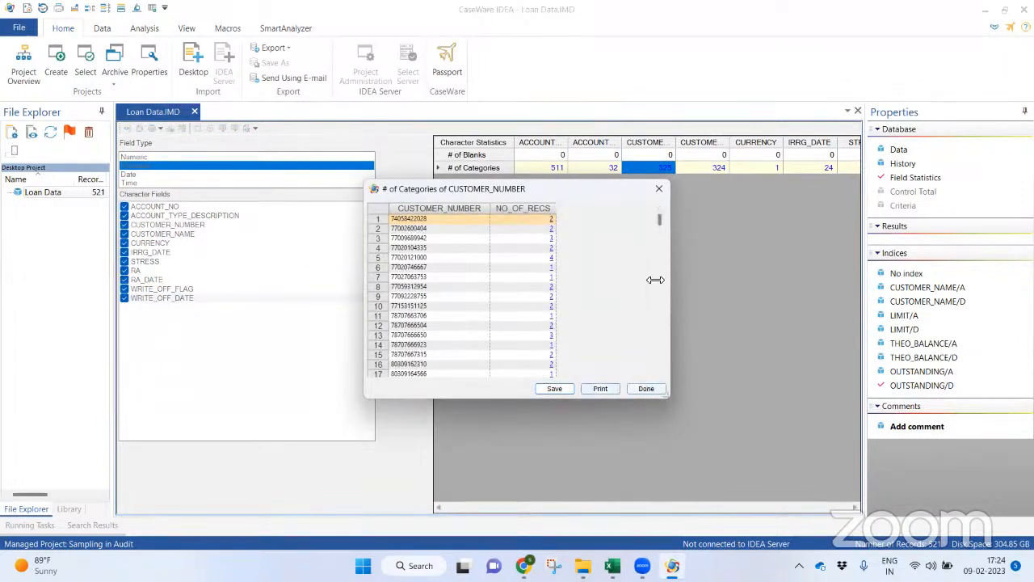
pyautogui.click(660, 189)
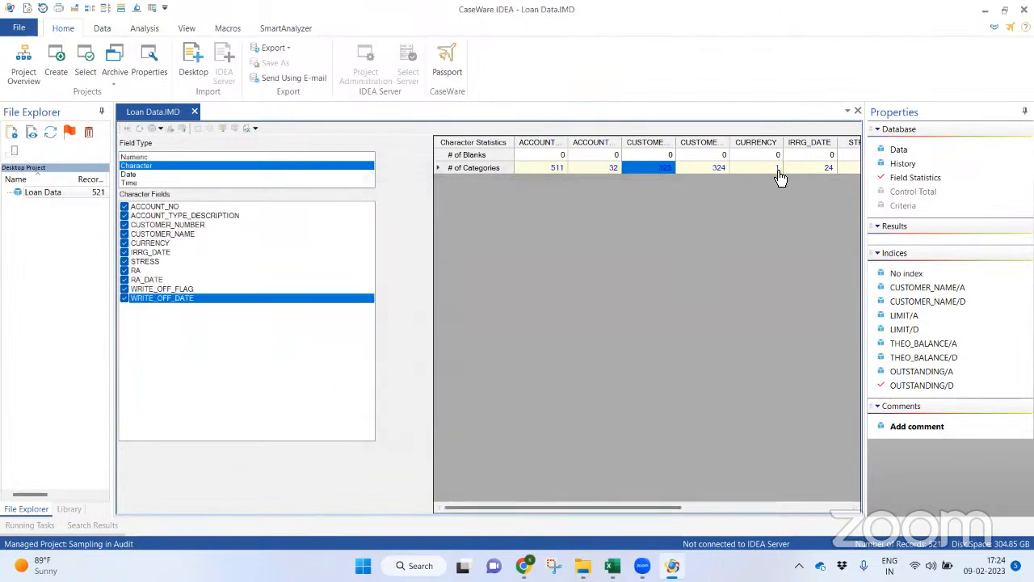
# Examine the category breakdown of the CURRENCY field and close the list.
pyautogui.click(780, 169)
pyautogui.click(458, 198)
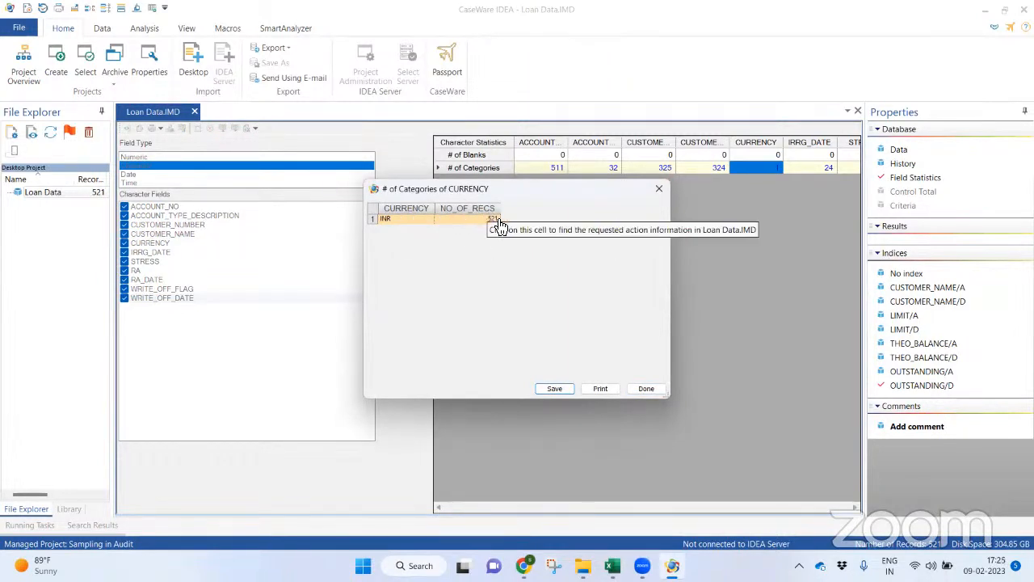
pyautogui.click(660, 189)
# Compare the Numeric field statistics with the Date statistics of SANCTION, and return to the Numeric fields.
pyautogui.click(146, 157)
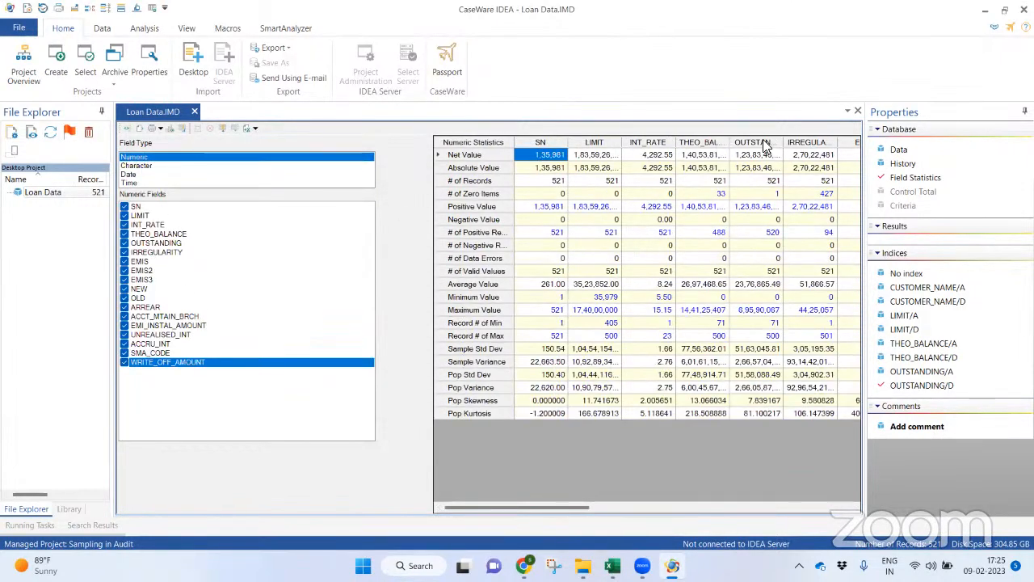
pyautogui.click(157, 175)
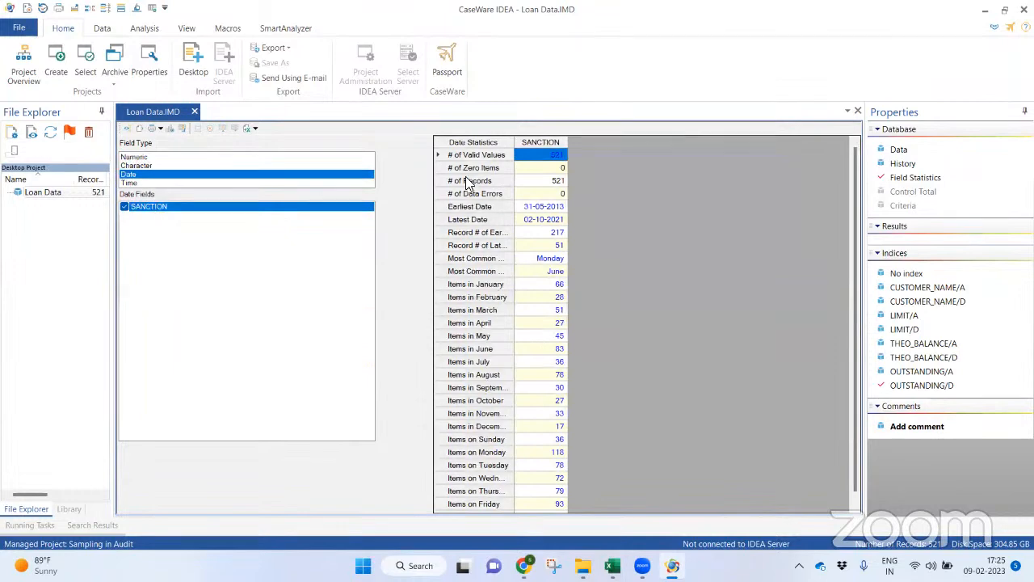
pyautogui.click(147, 158)
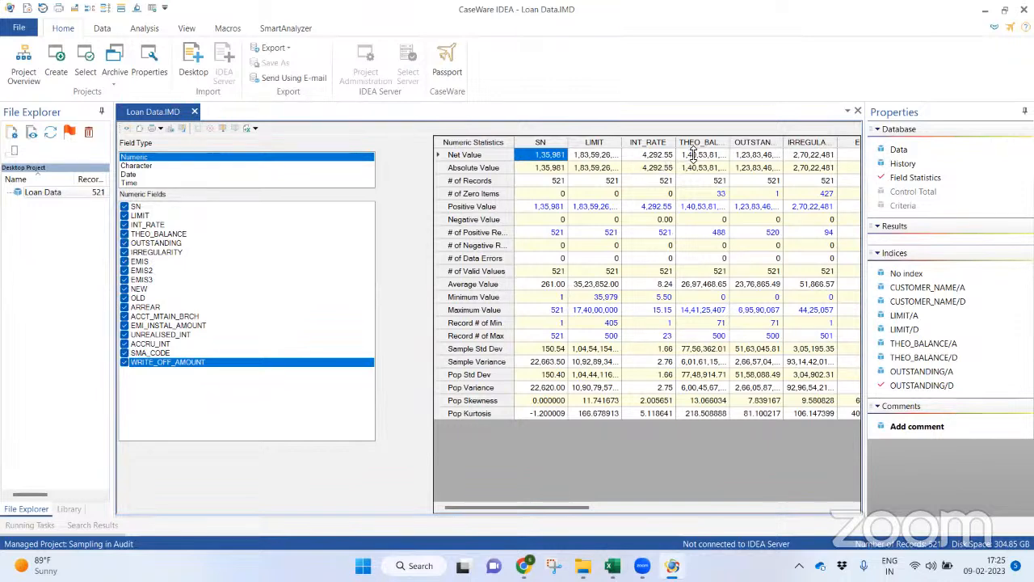
# Widen the THEO_BALANCE statistics column and examine its Net Value, Absolute Value, # of Records and # of Zero Items.
pyautogui.moveTo(725, 145); pyautogui.dragTo(788, 139)
pyautogui.click(721, 159)
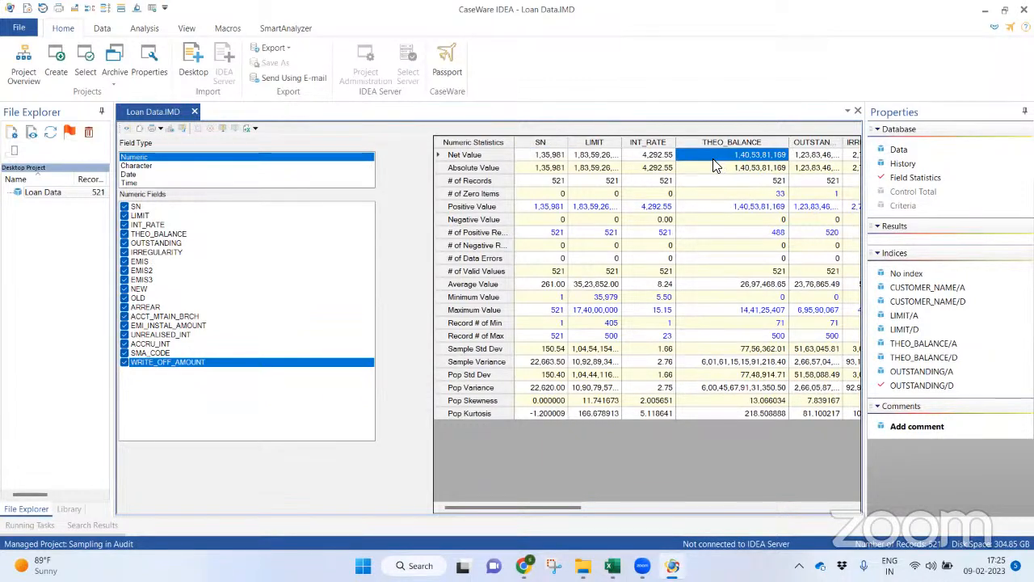
pyautogui.click(715, 171)
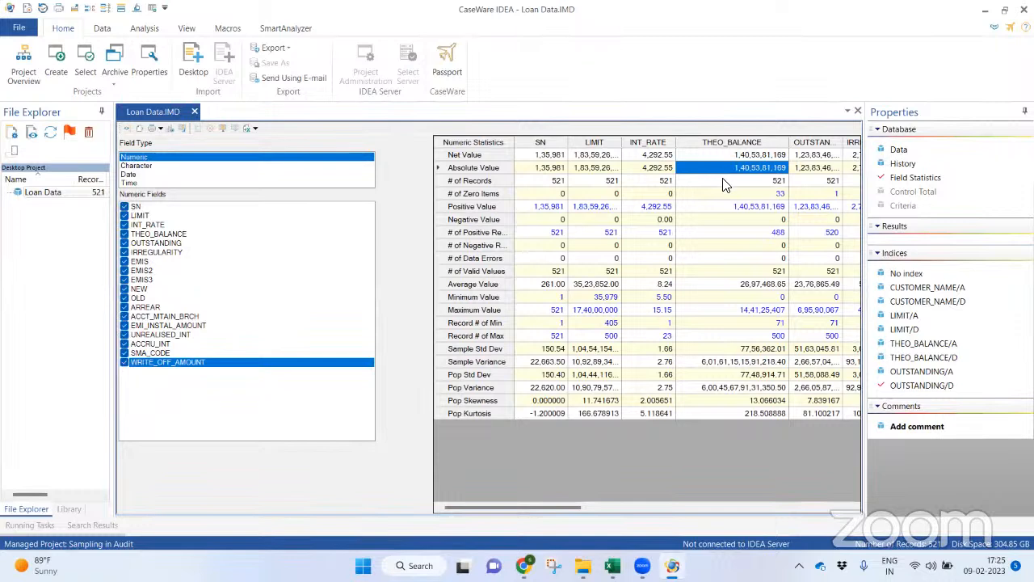
pyautogui.click(725, 183)
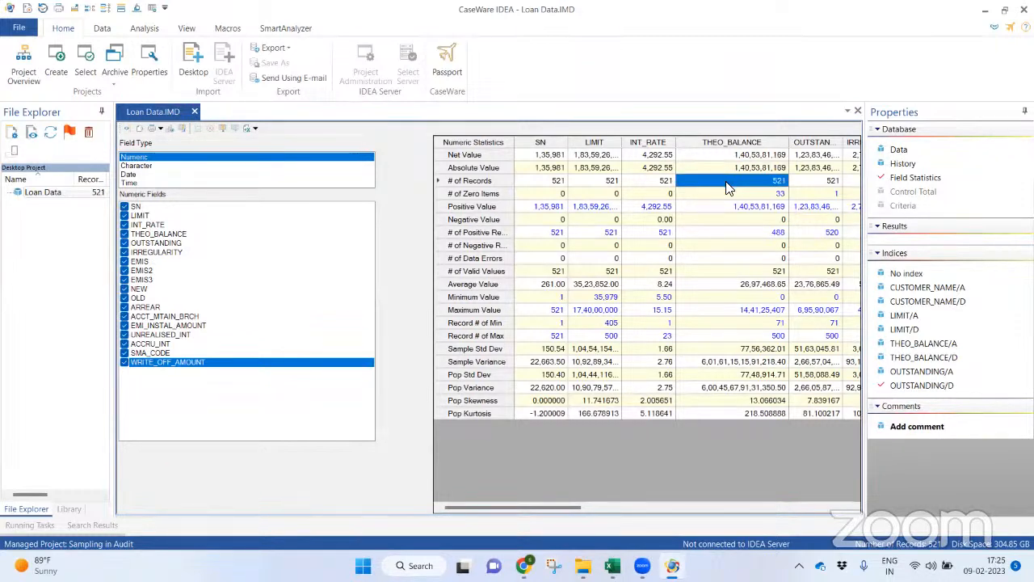
pyautogui.press('Down')
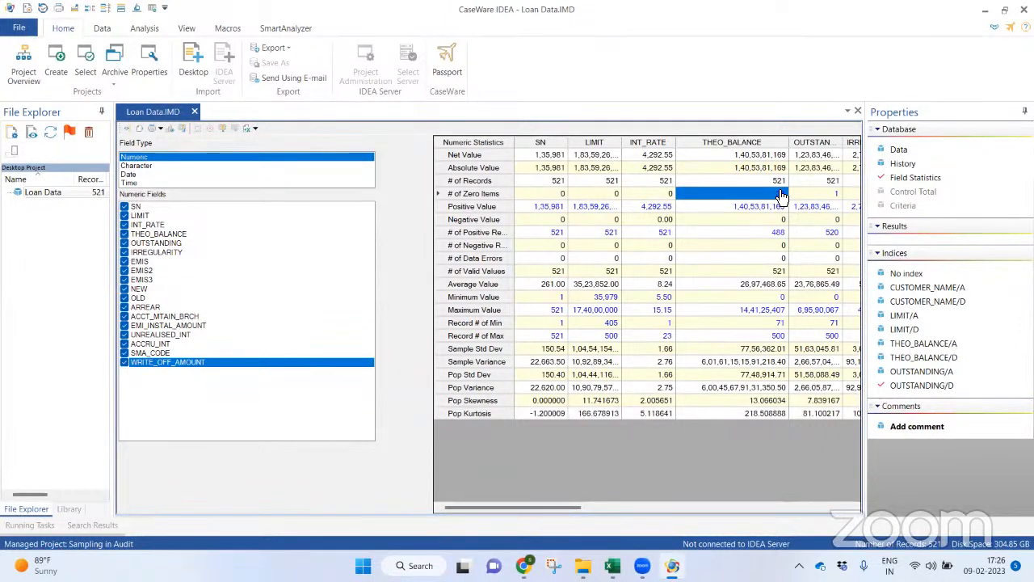
# Widen the OUTSTANDING statistics column and open the records behind its # of Zero Items.
pyautogui.click(826, 194)
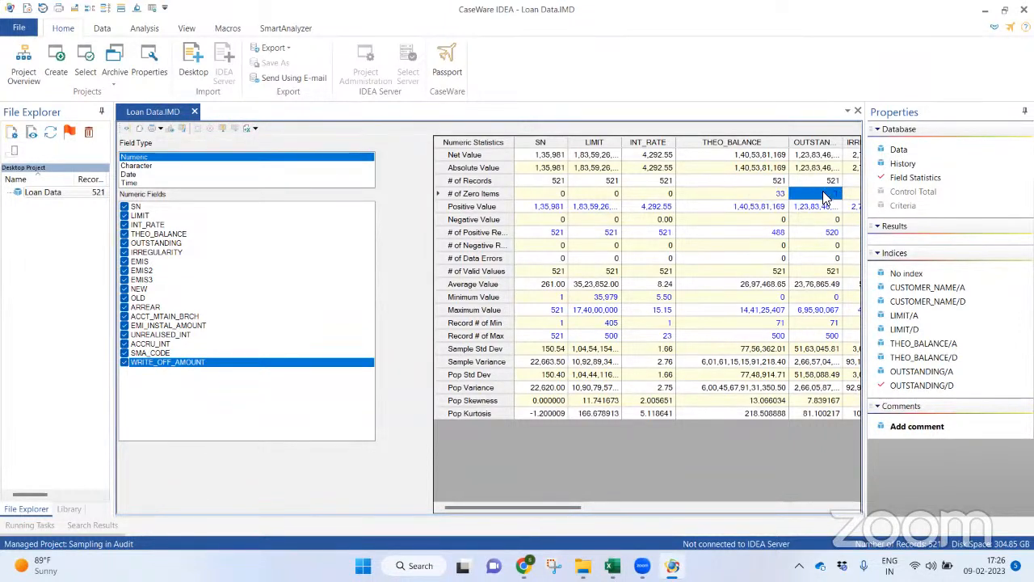
pyautogui.moveTo(777, 148); pyautogui.dragTo(830, 149)
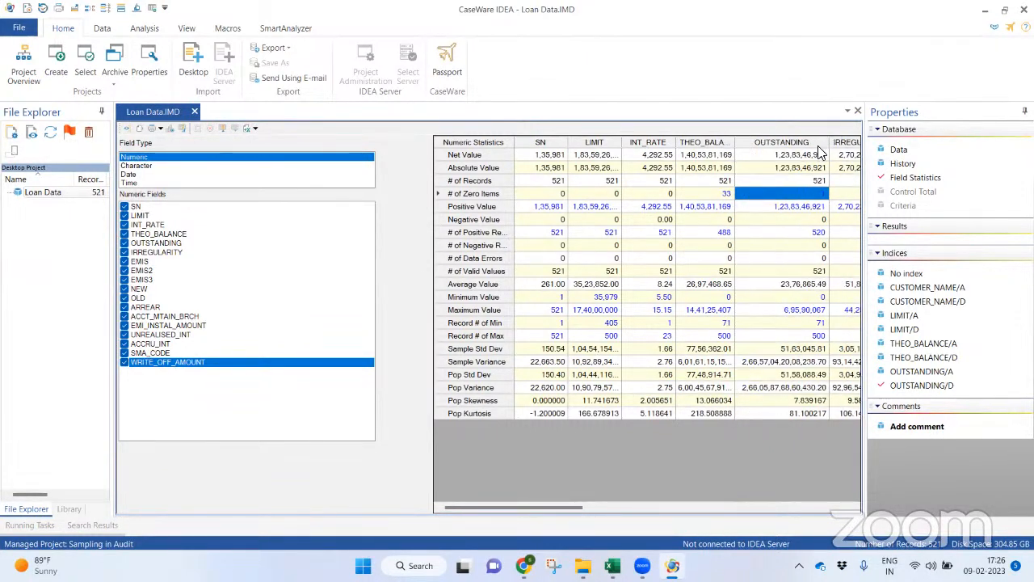
pyautogui.doubleClick(826, 199)
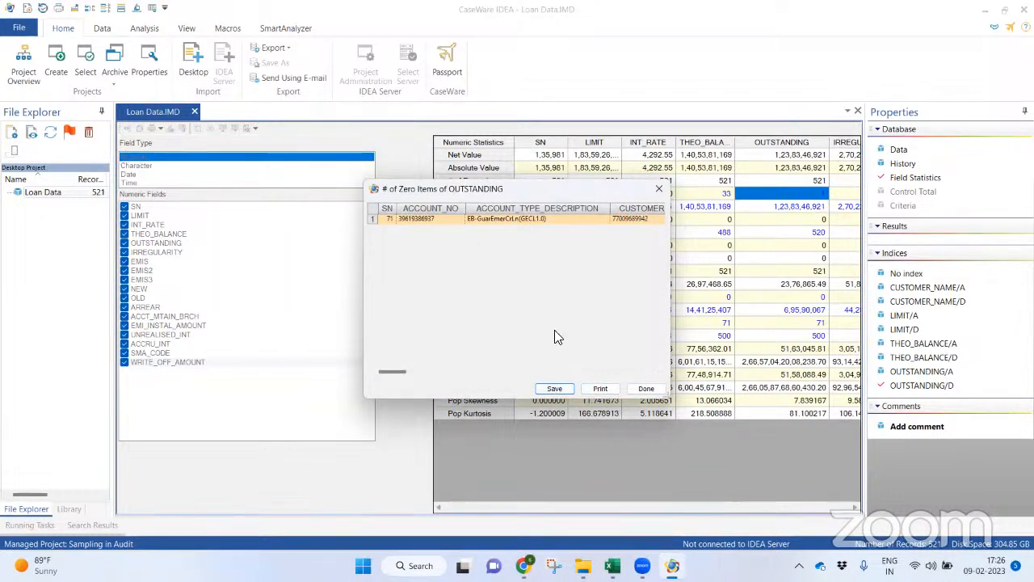
# Try to save the OUTSTANDING zero-item records as a database named O/s 0 Transactions.
pyautogui.click(556, 390)
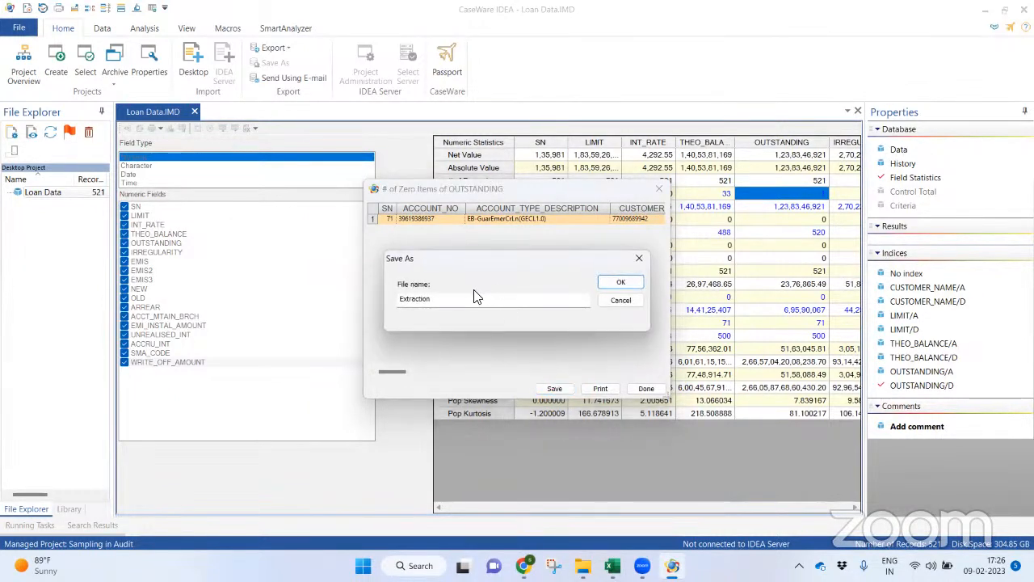
pyautogui.click(456, 300)
pyautogui.moveTo(455, 303); pyautogui.dragTo(299, 300)
pyautogui.write('O/')
pyautogui.write('s 0 Va')
pyautogui.write('Transact')
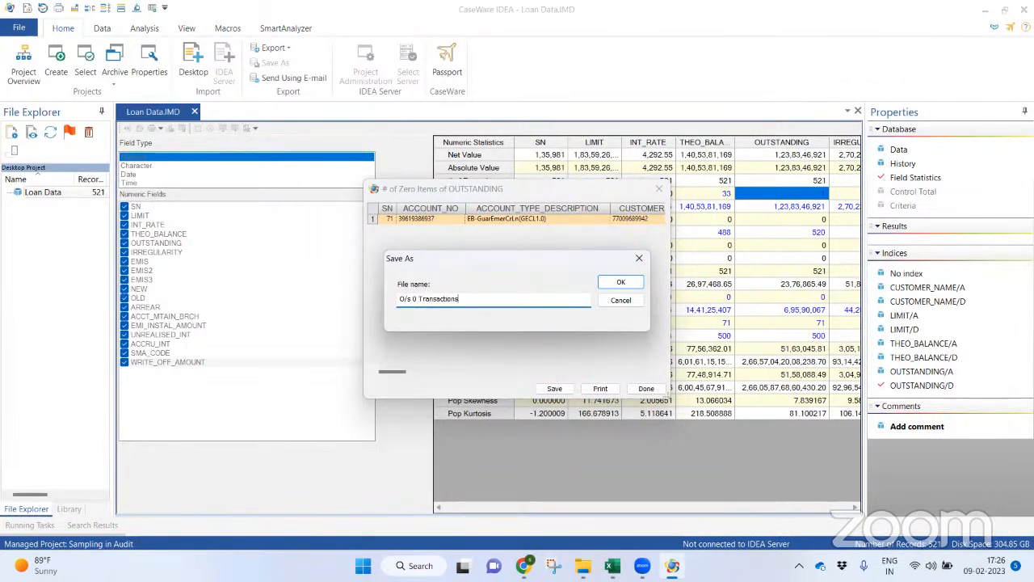
pyautogui.click(612, 284)
pyautogui.click(621, 283)
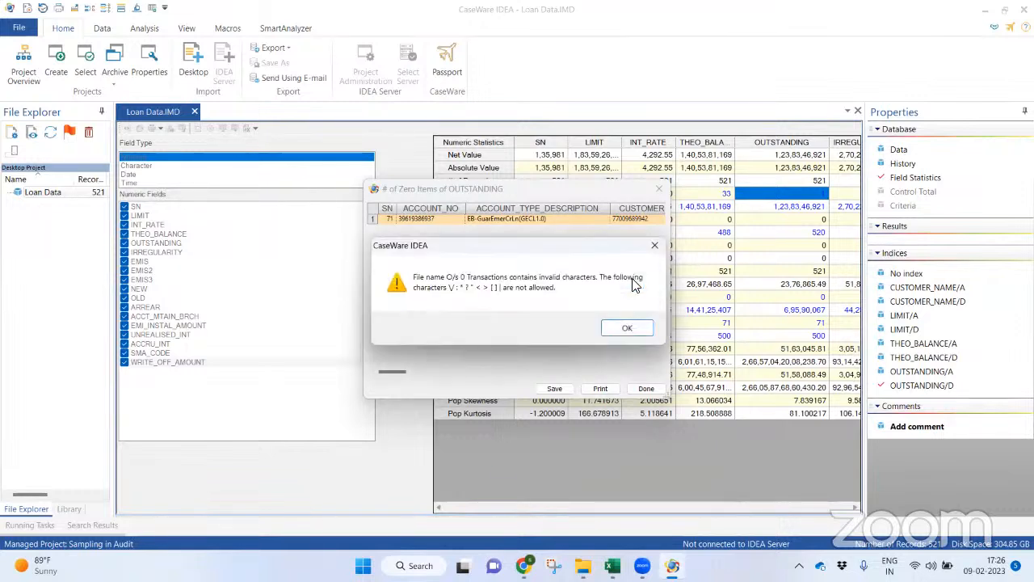
# Dismiss the file name warning and save the zero-item records as Outstanding - 0 Transactions.
pyautogui.click(623, 326)
pyautogui.click(411, 302)
pyautogui.press('BackSpace')
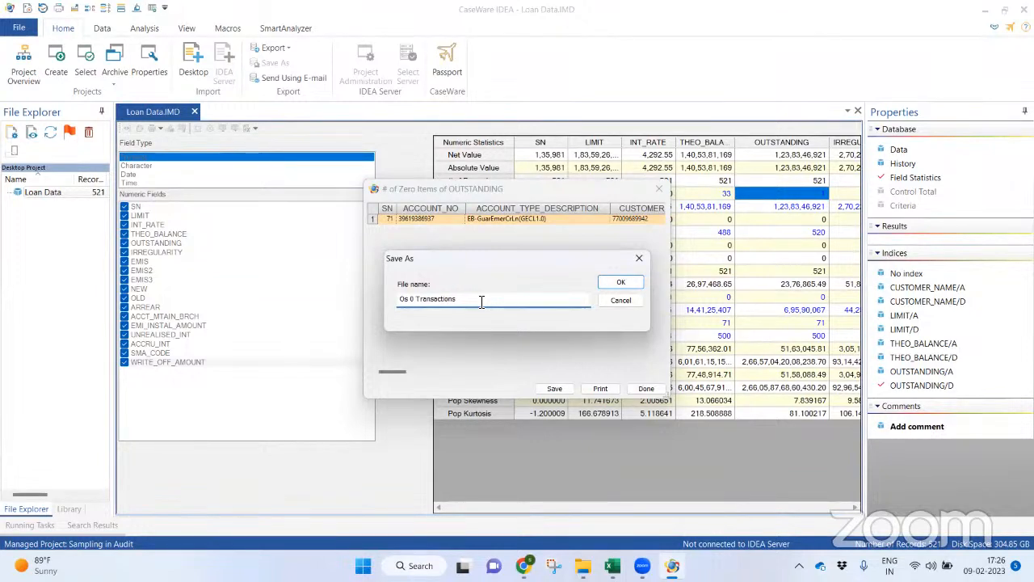
pyautogui.press('Delete')
pyautogui.write('utstanding -')
pyautogui.click(624, 286)
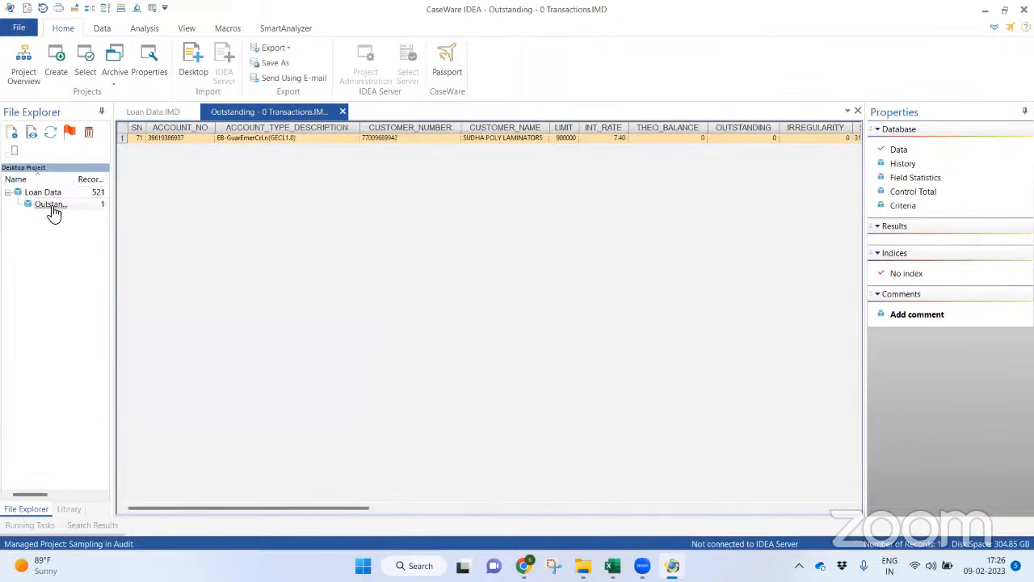
# Return to the Loan Data field statistics, view the records behind the Positive Value of OUTSTANDING, and close the list.
pyautogui.doubleClick(42, 191)
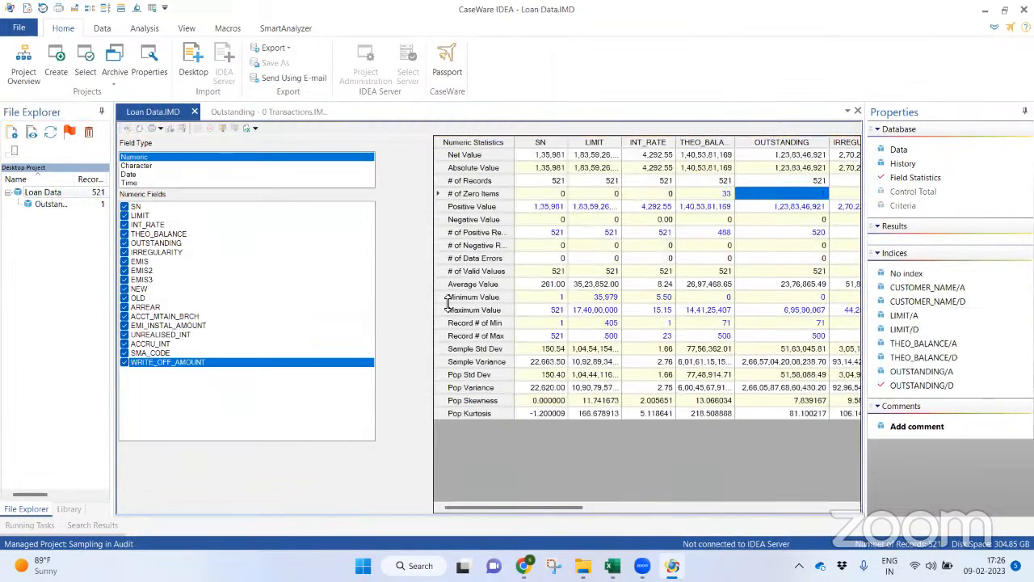
pyautogui.click(800, 209)
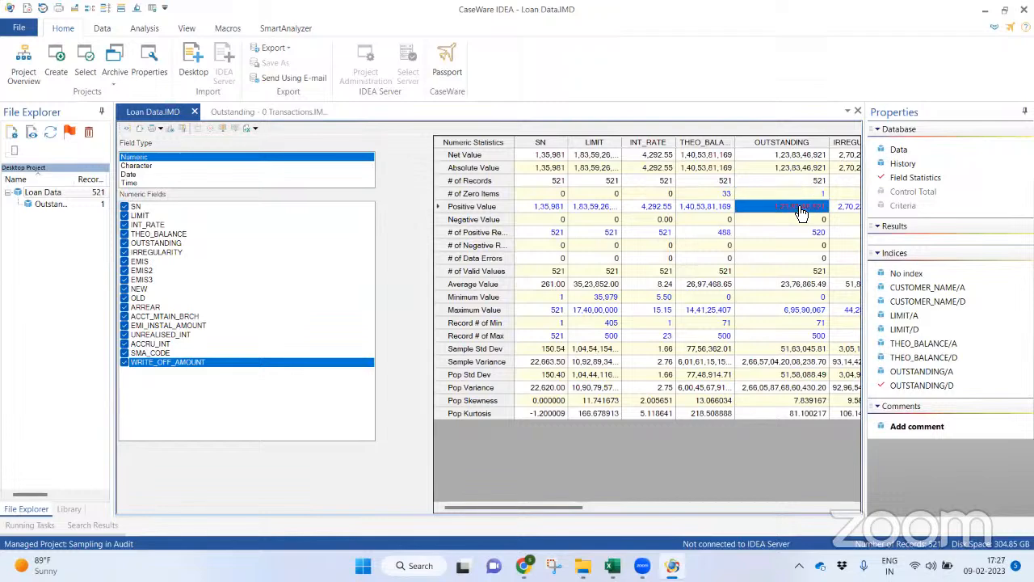
pyautogui.doubleClick(800, 210)
pyautogui.click(661, 191)
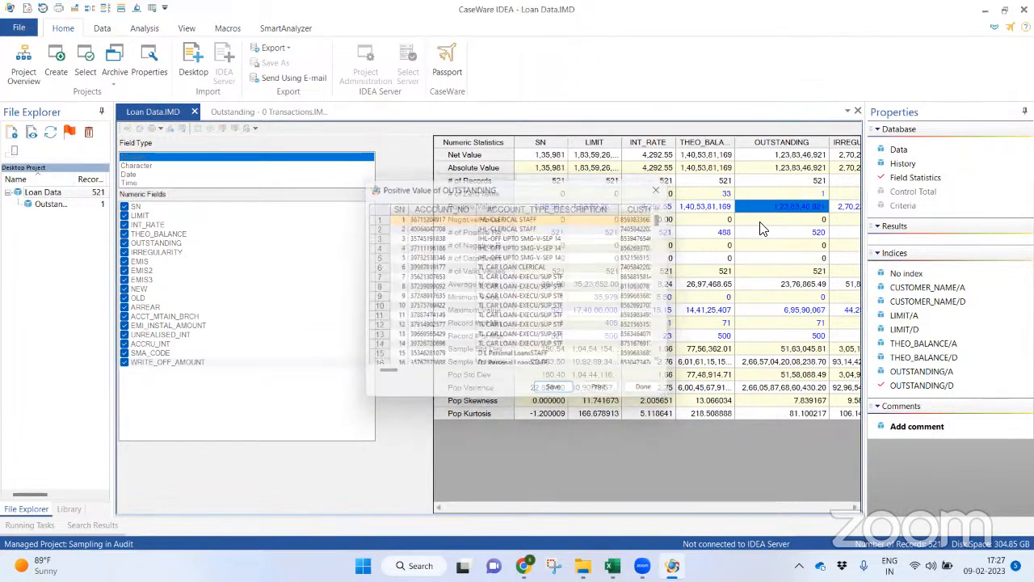
# Examine the Negative Value, # of Negative Records, # of Data Errors, # of Valid Values and Average Value of OUTSTANDING.
pyautogui.click(781, 220)
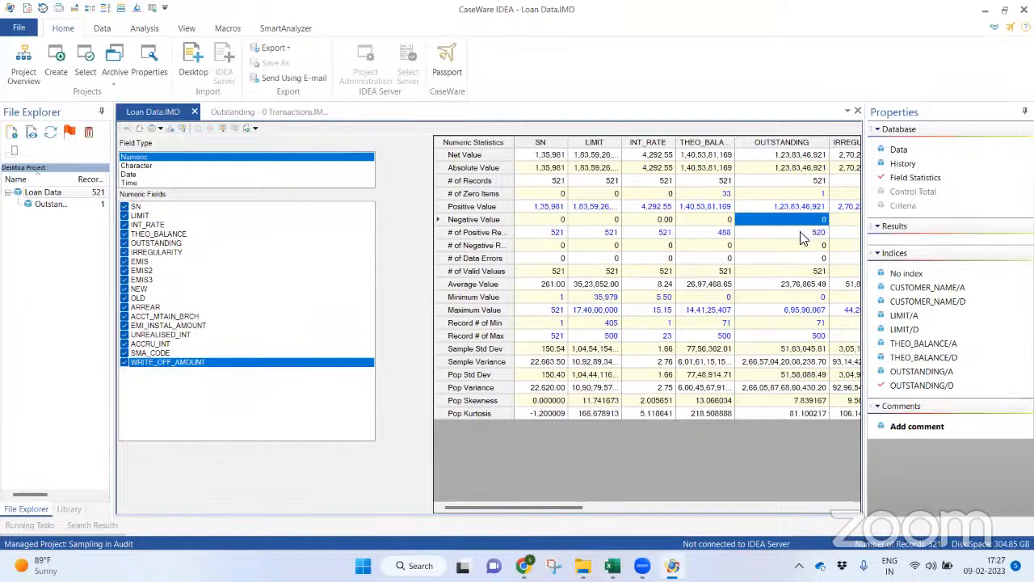
pyautogui.click(814, 247)
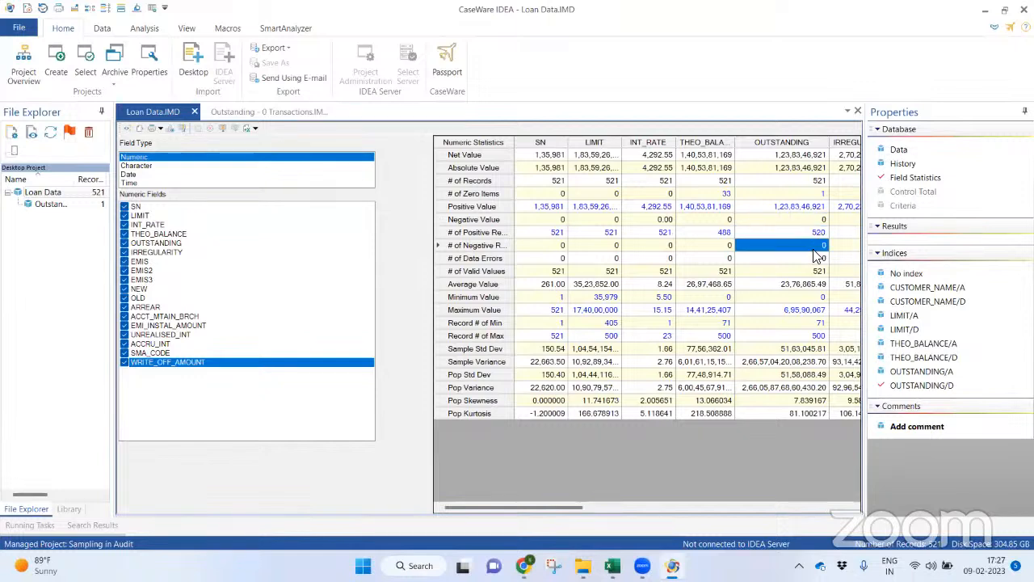
pyautogui.click(817, 259)
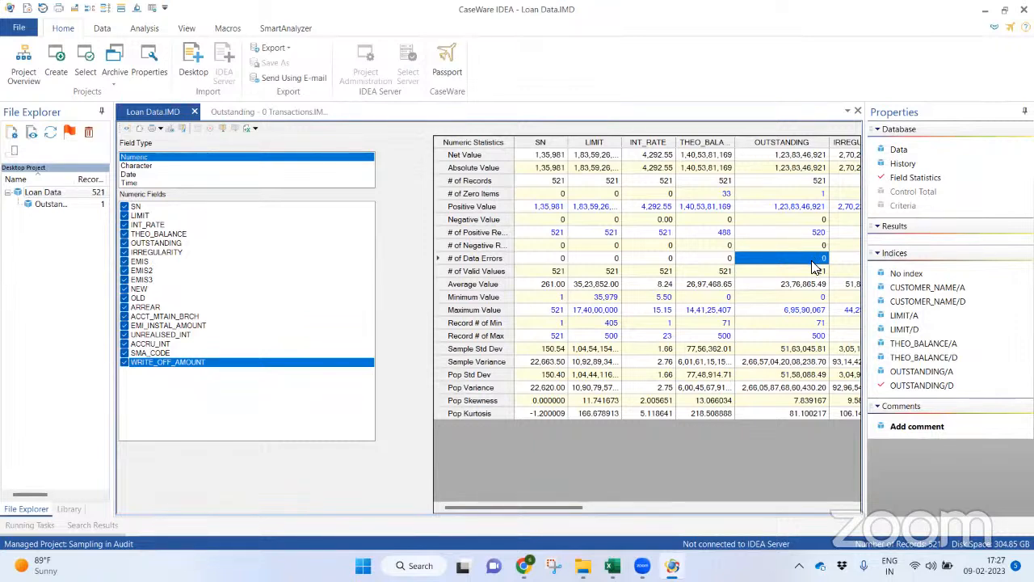
pyautogui.click(802, 270)
pyautogui.click(779, 285)
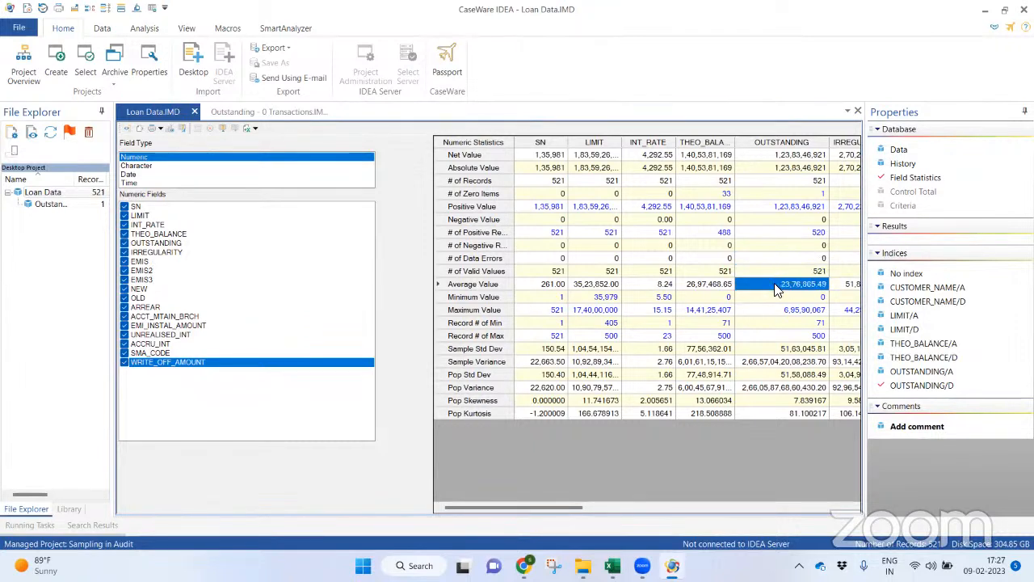
# Examine the Minimum Value and Maximum Value of OUTSTANDING and the record numbers where they occur.
pyautogui.click(785, 299)
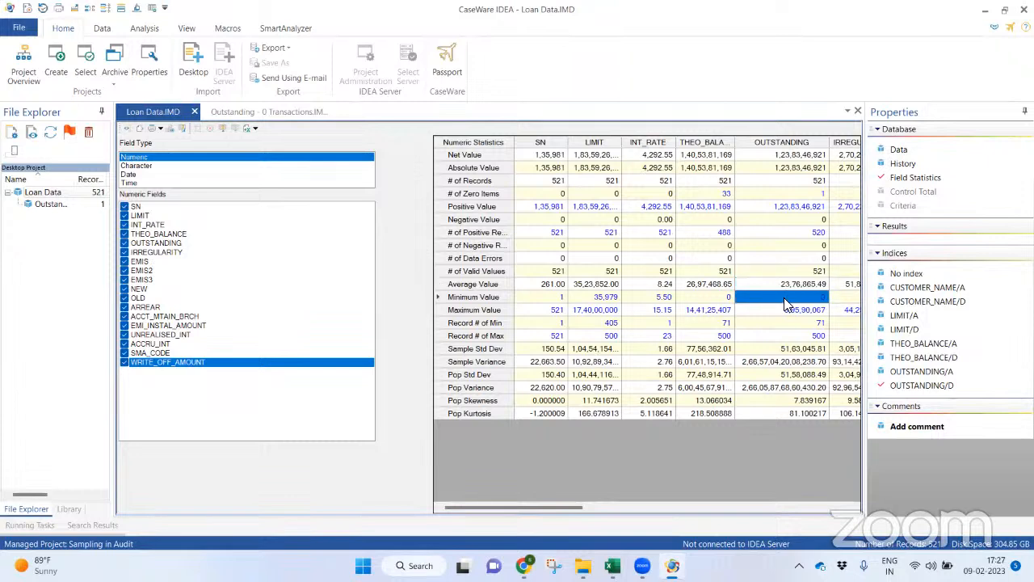
pyautogui.click(771, 313)
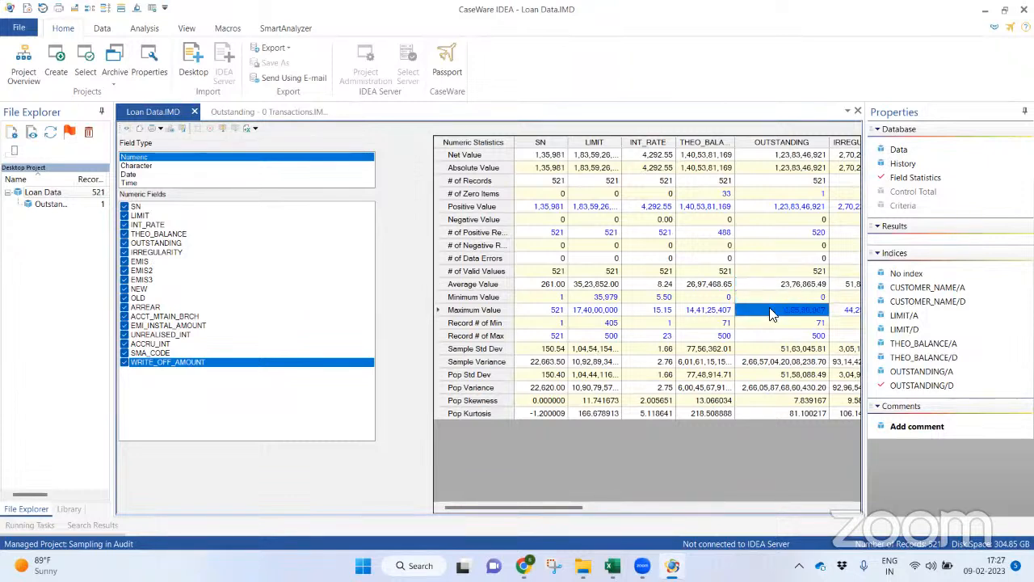
pyautogui.click(788, 324)
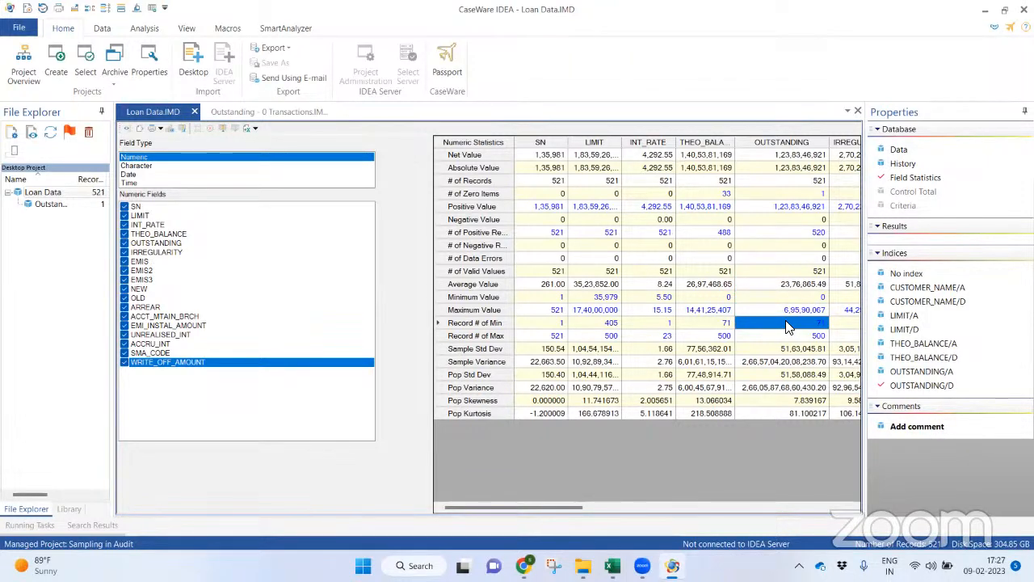
pyautogui.click(796, 335)
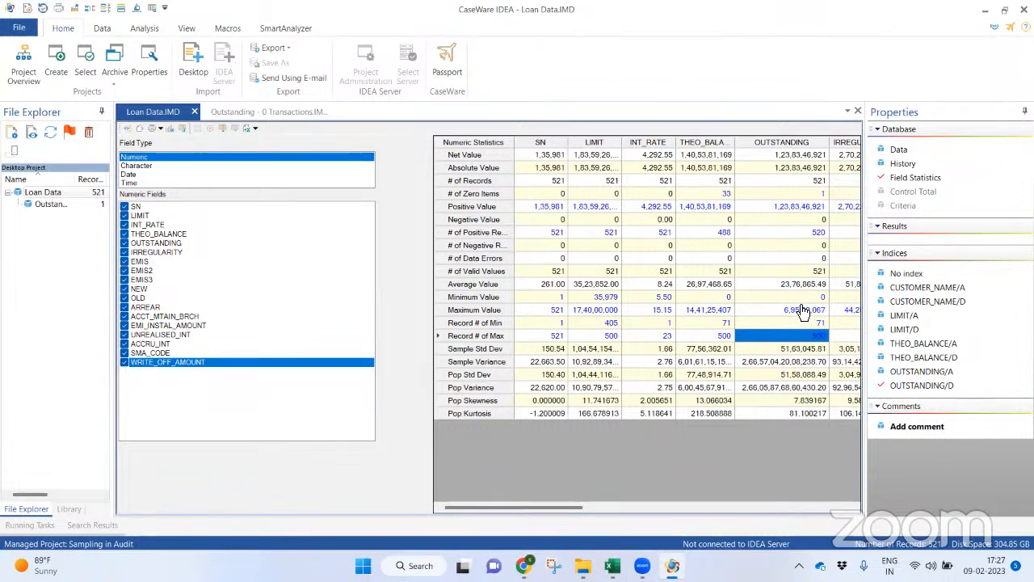
pyautogui.click(801, 325)
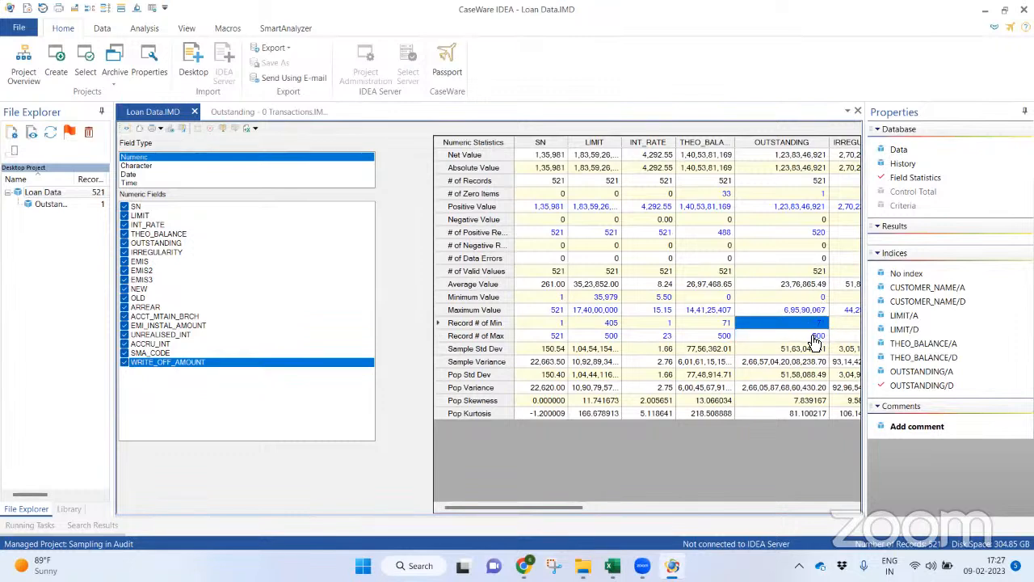
# Examine the sample and population standard deviation and variance of OUTSTANDING, and its Pop Skewness.
pyautogui.click(783, 352)
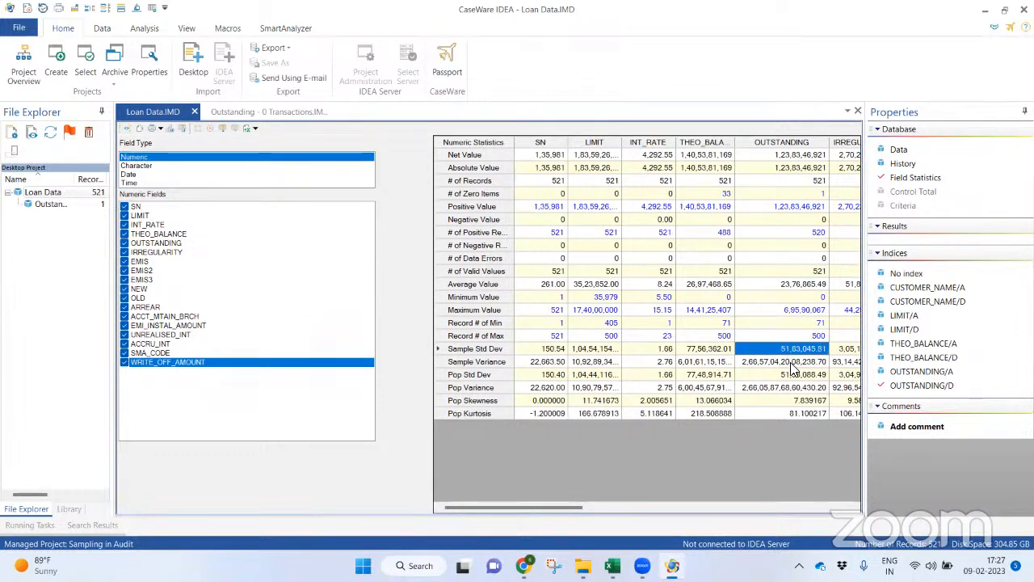
pyautogui.click(788, 362)
pyautogui.click(797, 376)
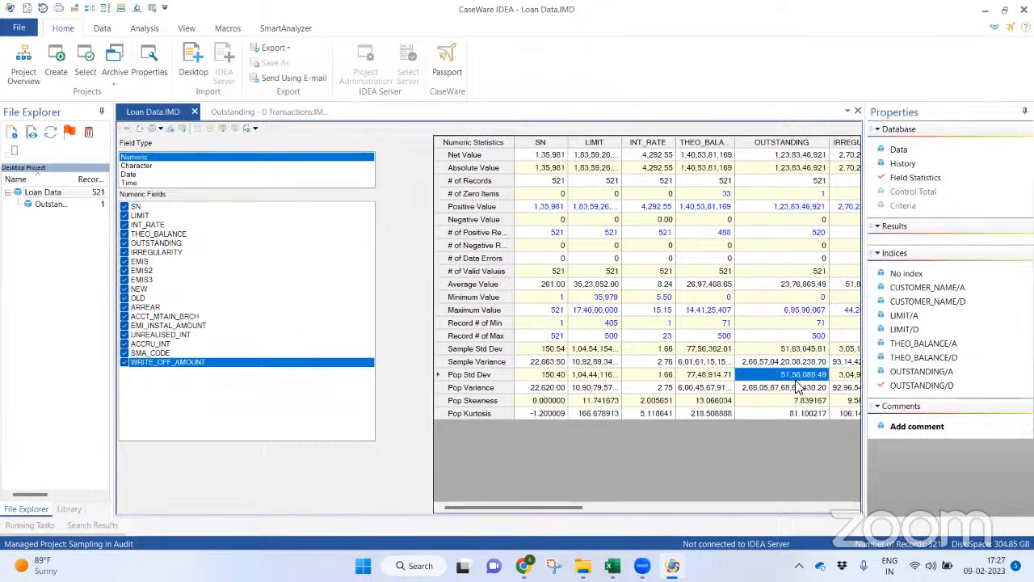
pyautogui.click(804, 388)
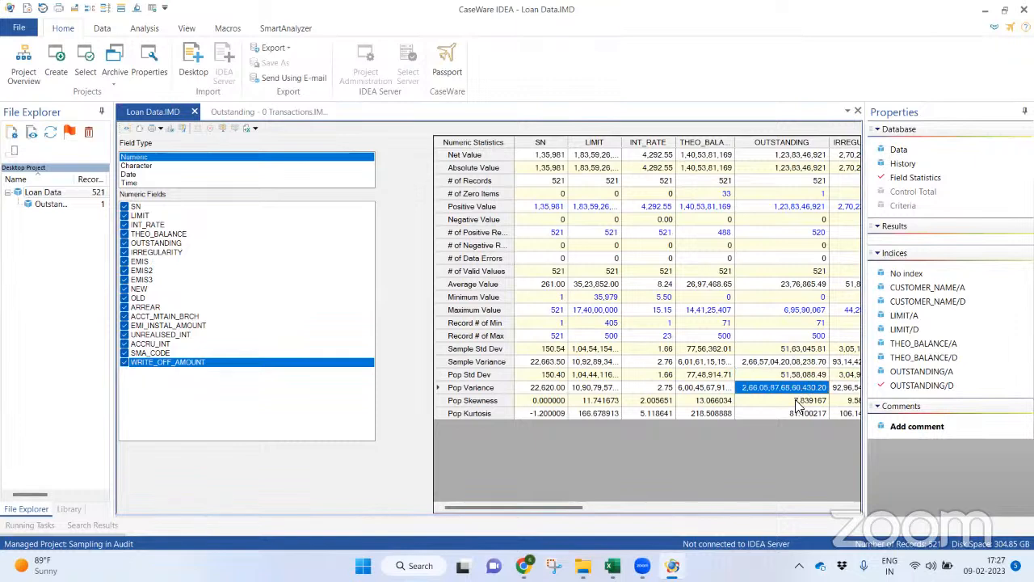
pyautogui.click(796, 401)
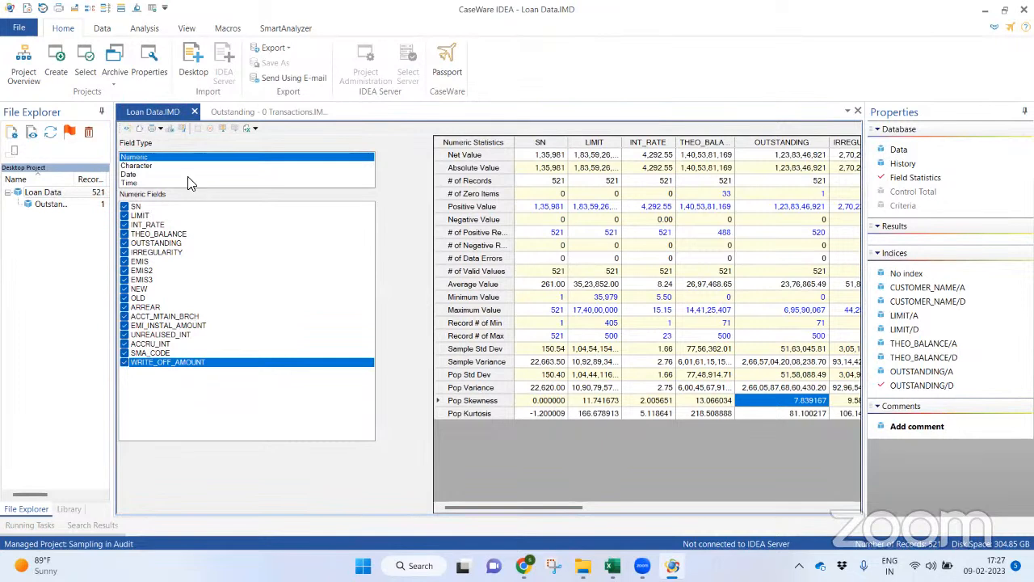
# Show the Date field statistics of SANCTION and widen the Date Statistics column to fit its full labels.
pyautogui.click(144, 183)
pyautogui.click(135, 174)
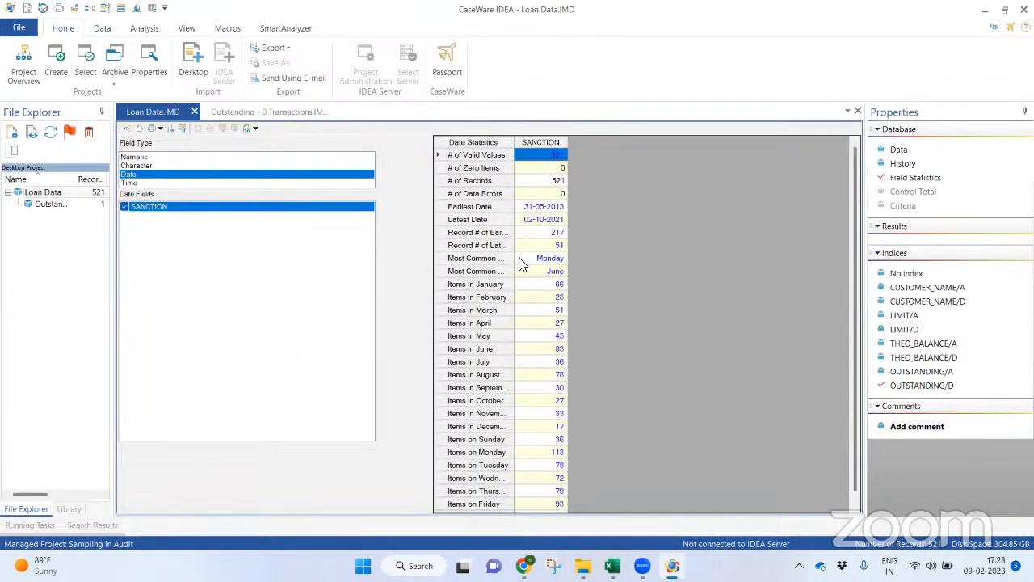
pyautogui.doubleClick(515, 142)
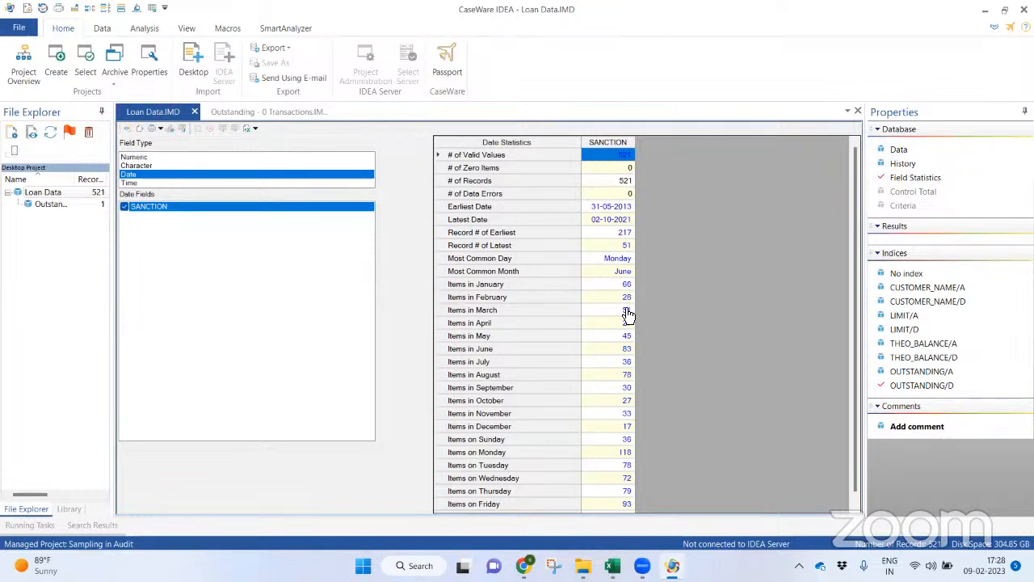
# Extract the SANCTION records behind Items on Sunday and save them as a database named Txn on Sunday.
pyautogui.doubleClick(628, 442)
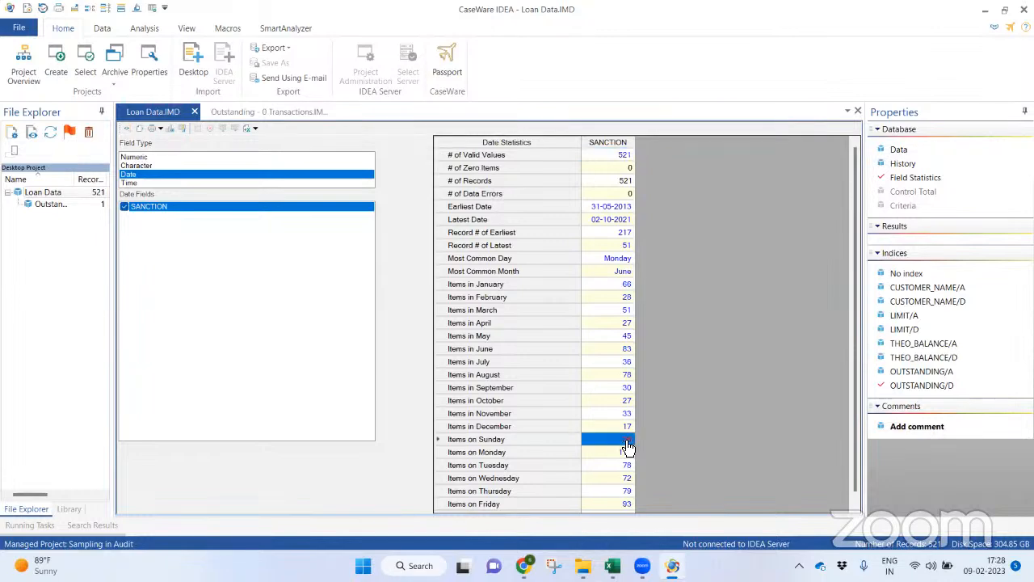
pyautogui.click(558, 390)
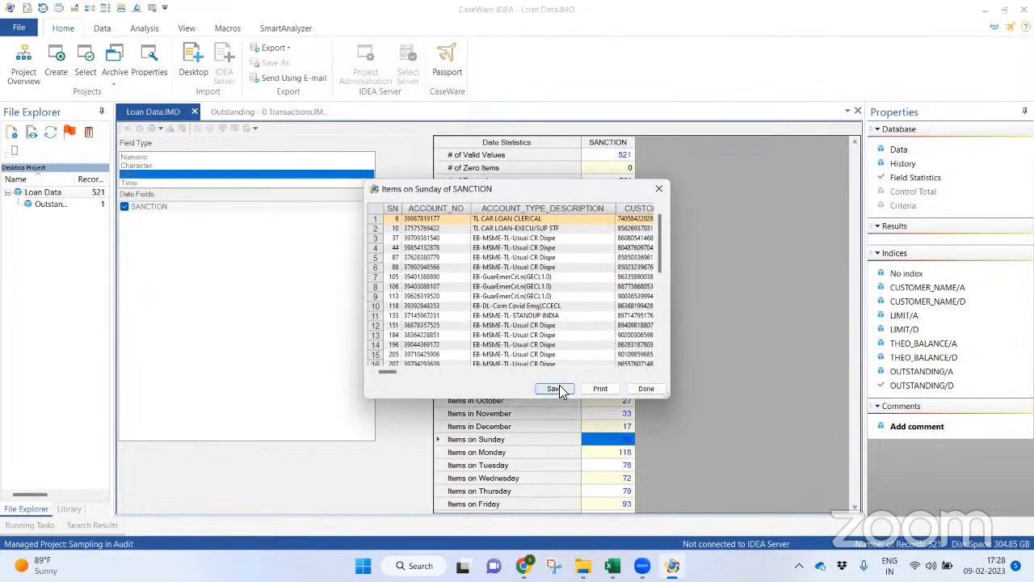
pyautogui.doubleClick(495, 299)
pyautogui.write('T')
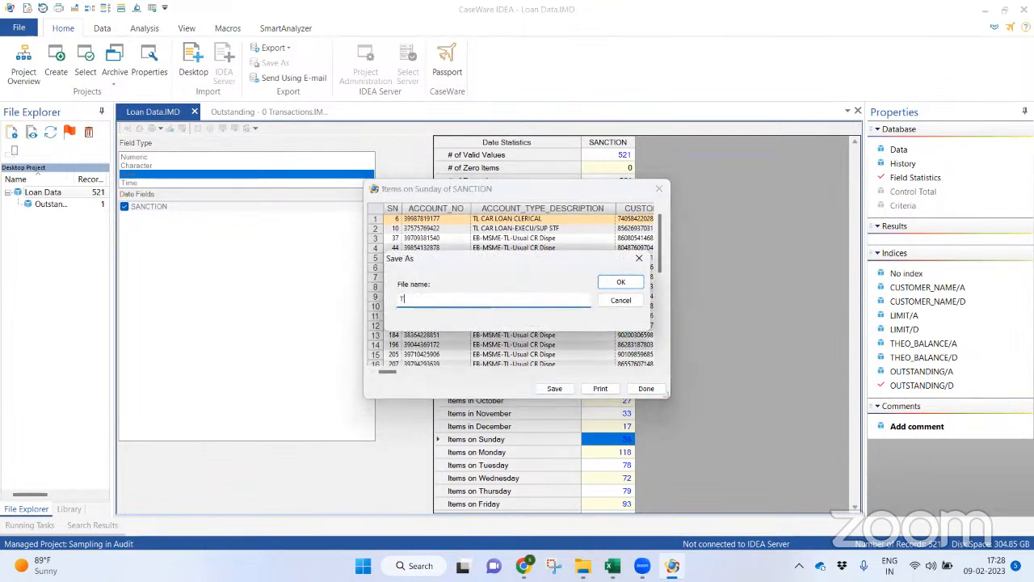
pyautogui.write('xn on Sunday')
pyautogui.press('Return')
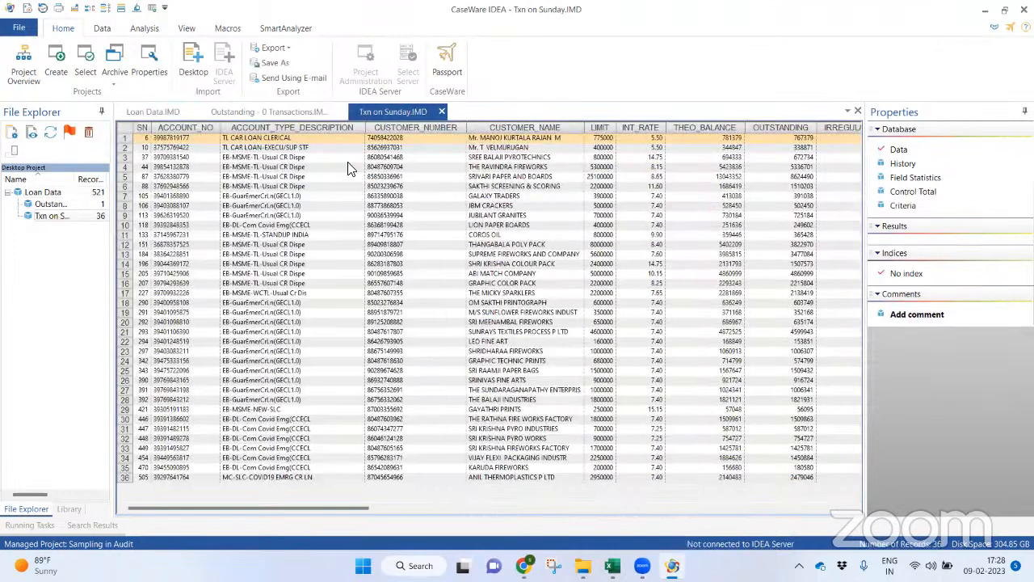
# Return to the Loan Data database and examine the remaining SANCTION date statistics down to Items on Saturday.
pyautogui.click(166, 103)
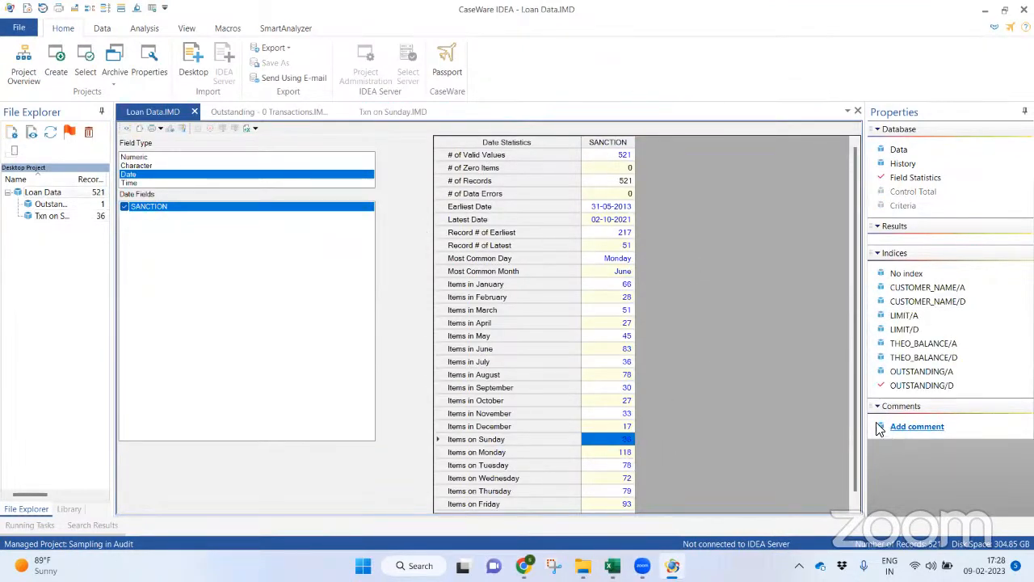
pyautogui.moveTo(855, 424); pyautogui.dragTo(858, 492)
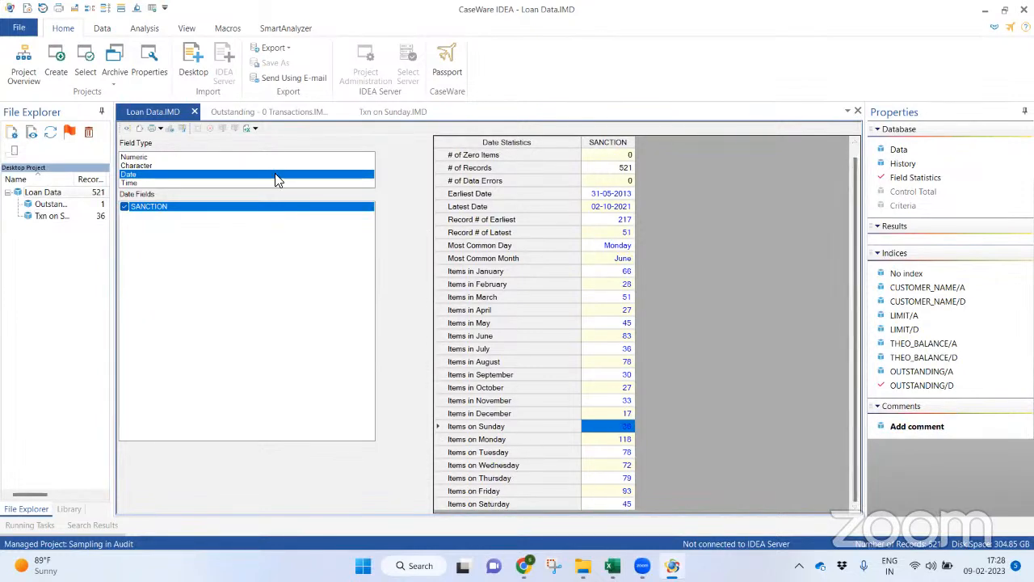
# Export the numeric field statistics to Excel as "Loan Data - Field Statistics.xls" in the "4. Sampling in Audit" subfolder of Thursday for Technology.
pyautogui.click(172, 159)
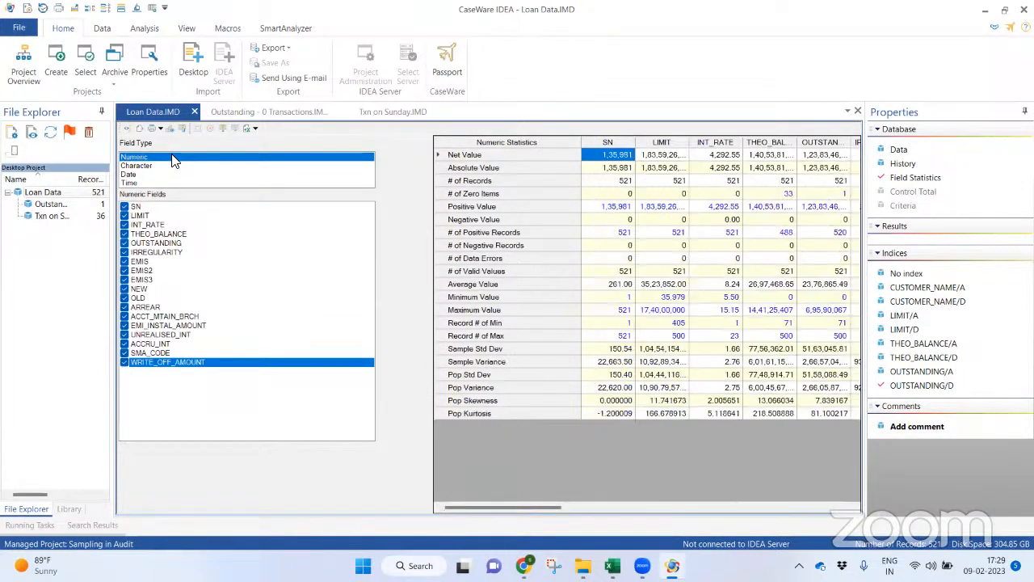
pyautogui.click(246, 126)
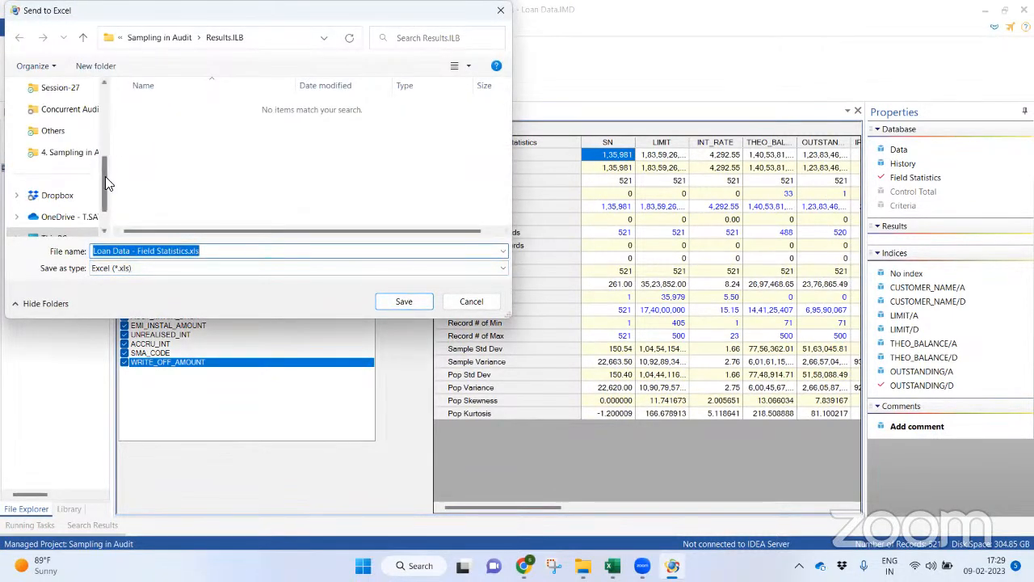
pyautogui.moveTo(105, 176); pyautogui.dragTo(113, 113)
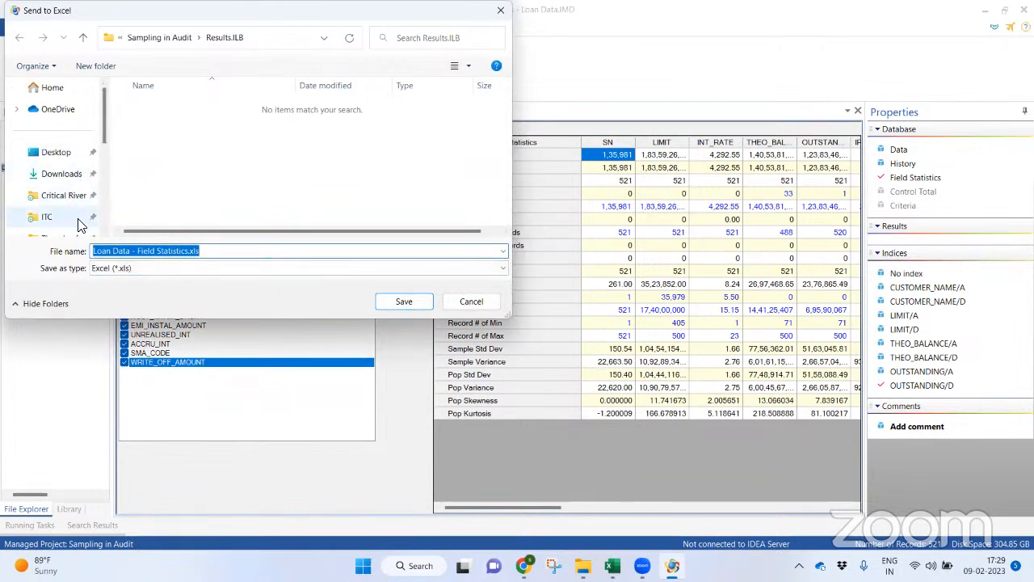
pyautogui.scroll(-2, 103, 228)
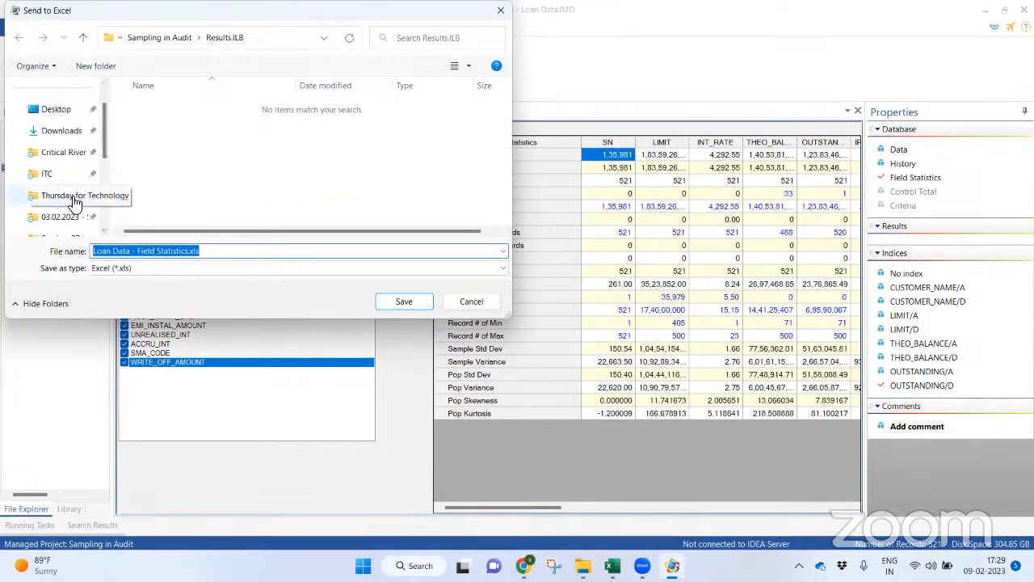
pyautogui.click(61, 194)
pyautogui.doubleClick(224, 174)
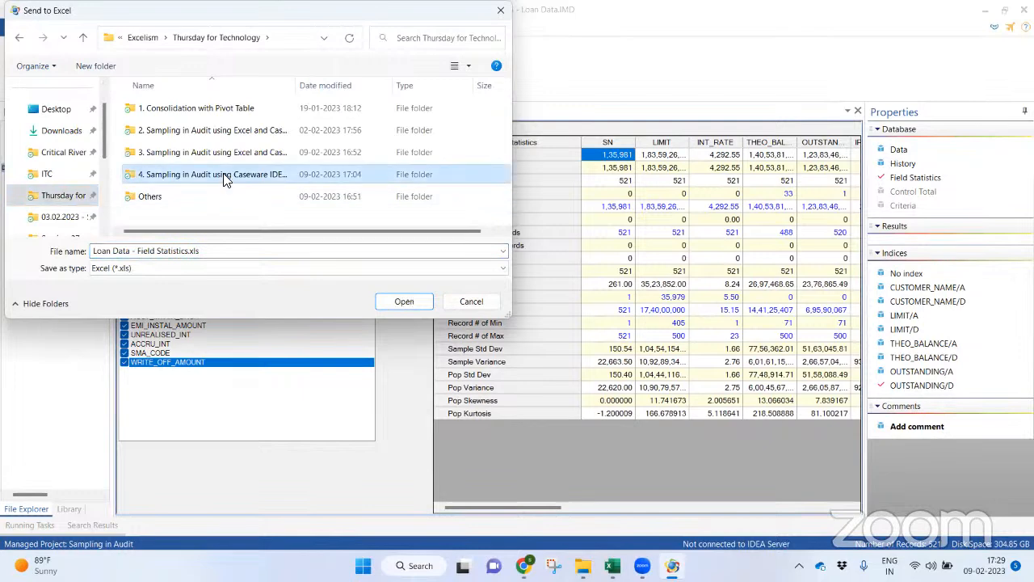
pyautogui.click(262, 251)
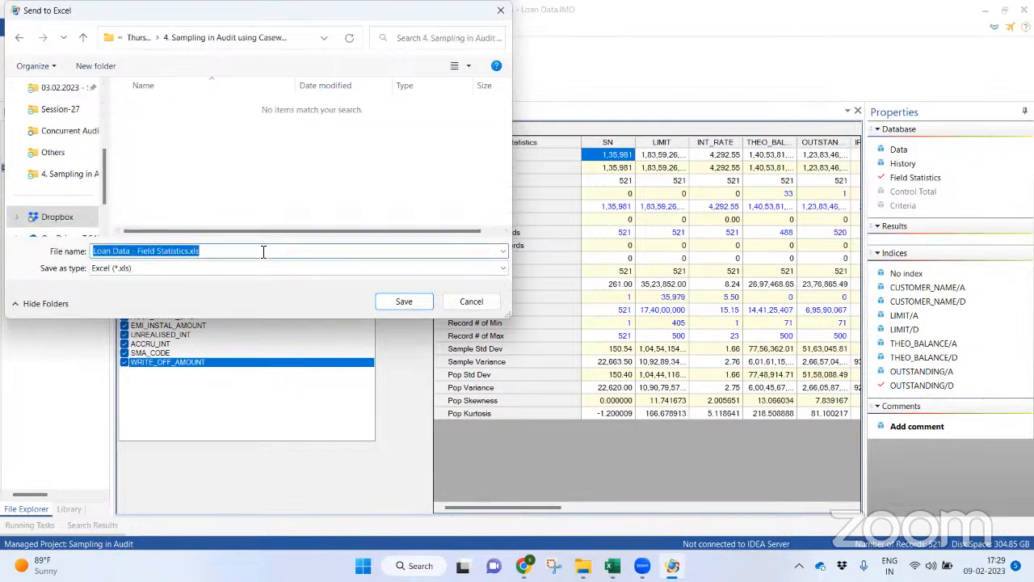
pyautogui.press('Return')
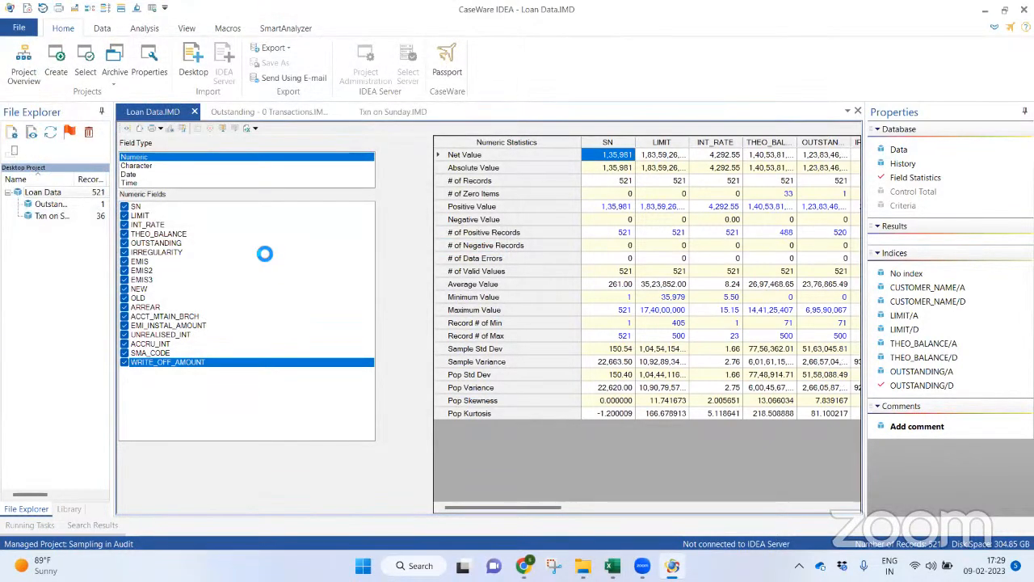
# Switch to Excel and bring the exported workbook "Loan Data - Field Statistics.xls" to the front.
pyautogui.moveTo(613, 566)
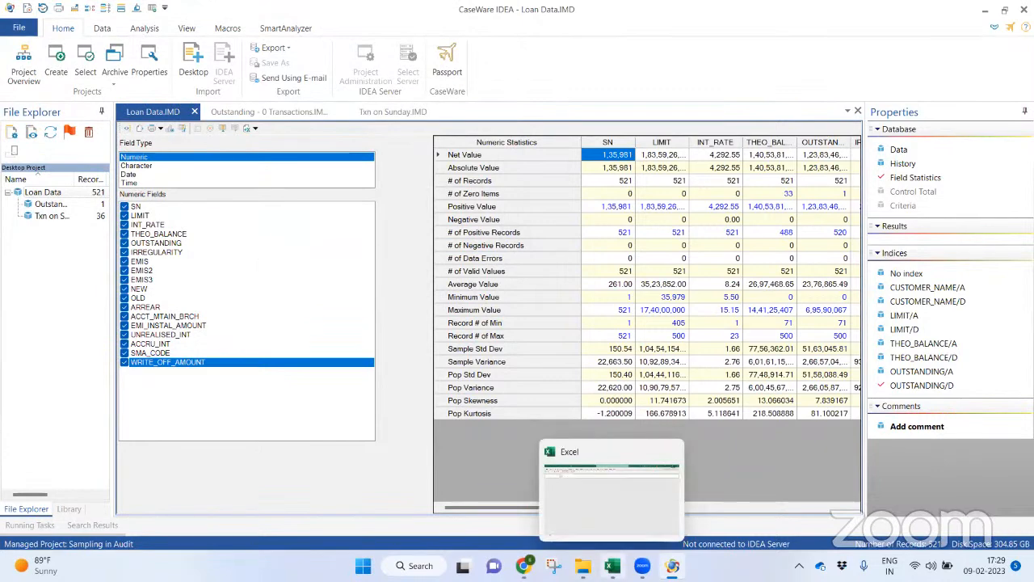
pyautogui.click(615, 487)
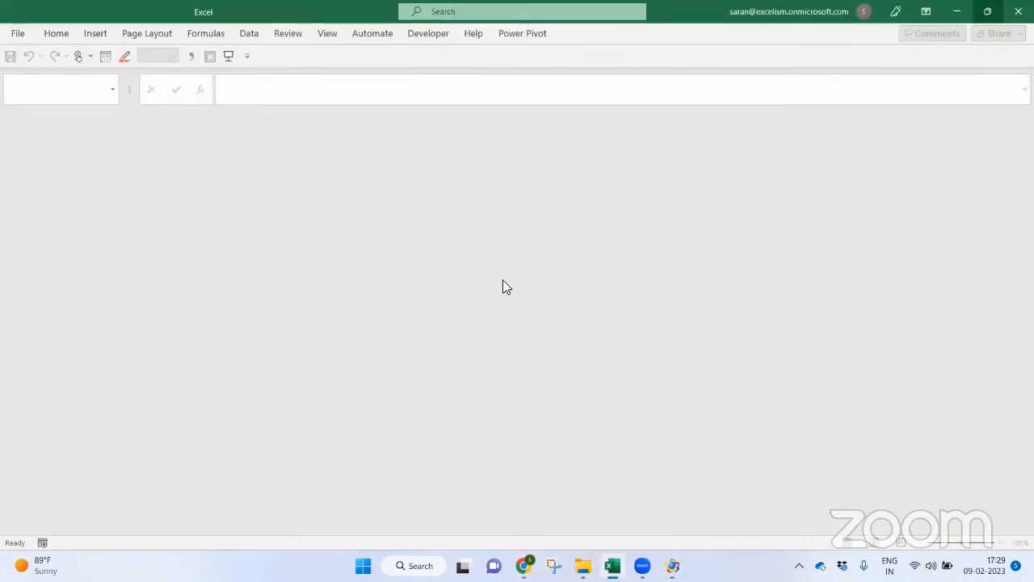
pyautogui.hotkey('alt', 'Tab')
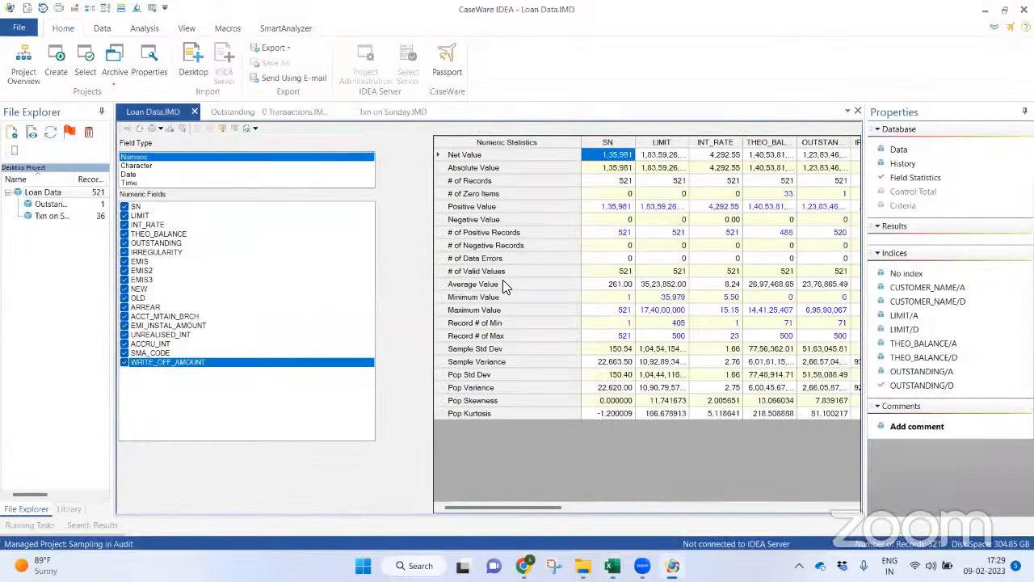
pyautogui.hotkey('alt', 'Tab')
pyautogui.hotkey('alt', 'Tab')
pyautogui.hotkey('alt', 'Down')
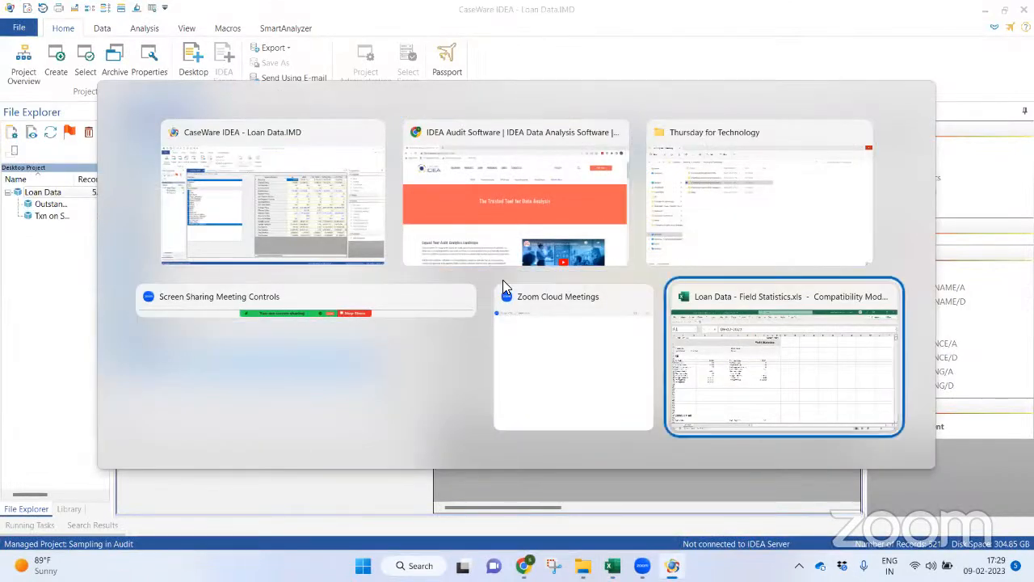
# Examine the exported report on Sheet1 field by field, from the SN statistics down through the account and customer fields to LIMIT.
pyautogui.press('Down')
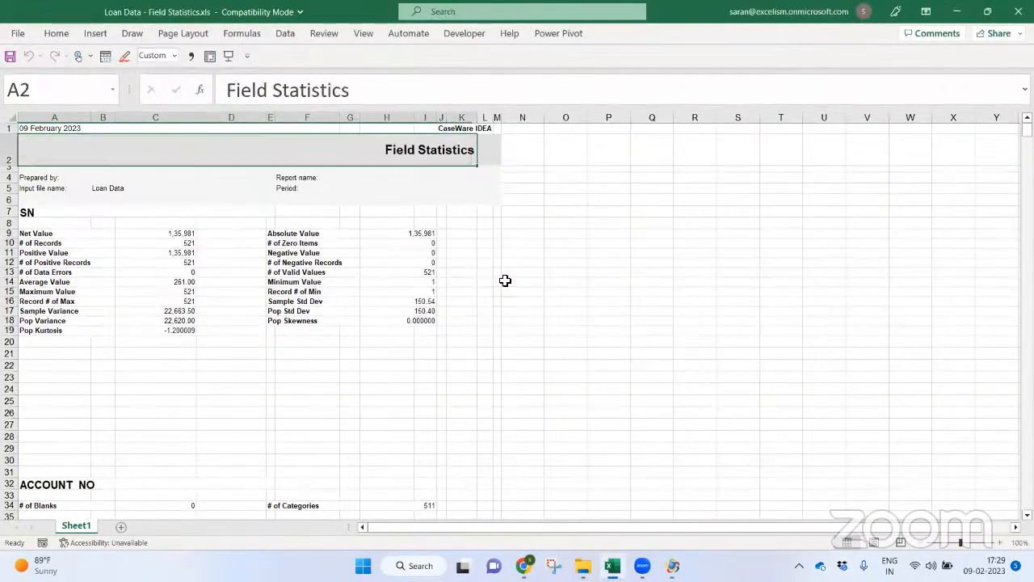
pyautogui.press('Down')
pyautogui.press('Down')
pyautogui.press('Down')
pyautogui.press('Down')
pyautogui.press('Down')
pyautogui.press('Down')
pyautogui.press('Down')
pyautogui.press('Down')
pyautogui.press('Down')
pyautogui.press('Down')
pyautogui.press('Down')
pyautogui.press('Down')
pyautogui.press('Down')
pyautogui.press('Down')
pyautogui.press('Down')
pyautogui.press('Down')
pyautogui.press('Down')
pyautogui.press('Down')
pyautogui.press('Down')
pyautogui.press('Down')
pyautogui.press('Down')
pyautogui.press('Down')
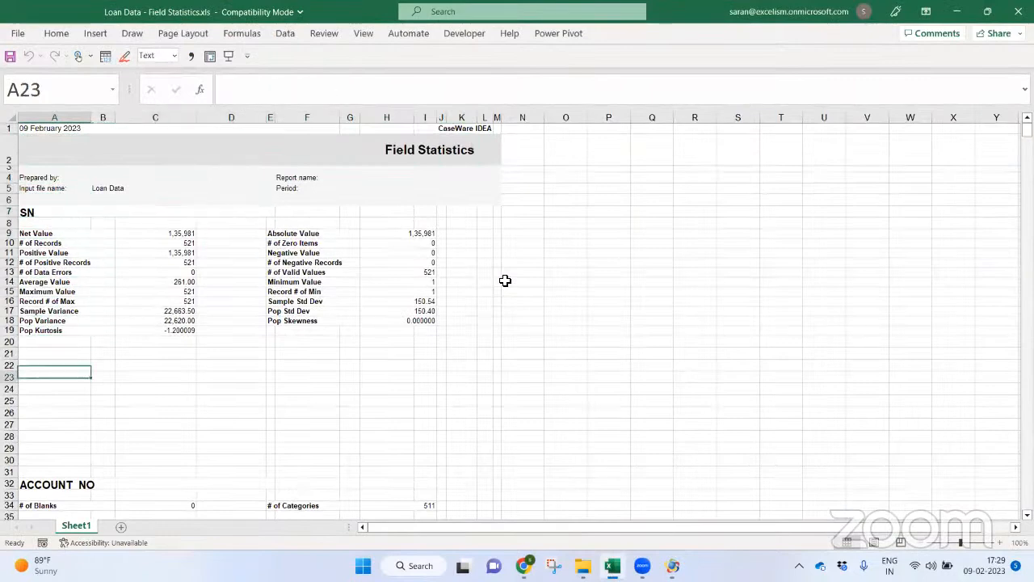
pyautogui.press('Down')
pyautogui.press('Down')
pyautogui.press('Down')
pyautogui.press('Down')
pyautogui.press('Down')
pyautogui.press('Down')
pyautogui.press('Down')
pyautogui.press('Down')
pyautogui.press('Down')
pyautogui.press('Up')
pyautogui.press('Down')
pyautogui.press('Down')
pyautogui.press('Down')
pyautogui.press('Down')
pyautogui.press('Down')
pyautogui.press('Down')
pyautogui.press('Down')
pyautogui.press('Down')
pyautogui.press('Down')
pyautogui.press('Down')
pyautogui.press('Down')
pyautogui.press('Down')
pyautogui.press('Down')
pyautogui.press('Down')
pyautogui.press('Down')
pyautogui.press('Down')
pyautogui.press('Down')
pyautogui.press('Down')
pyautogui.press('Down')
pyautogui.press('Down')
pyautogui.press('Down')
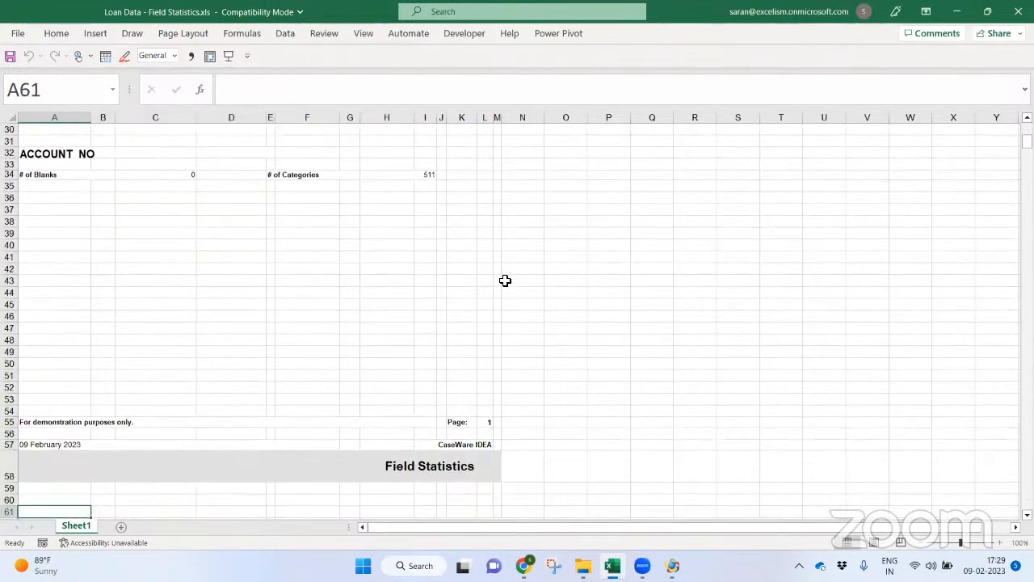
pyautogui.press('Down')
pyautogui.press('Down')
pyautogui.press('Down')
pyautogui.press('Down')
pyautogui.press('Down')
pyautogui.press('Down')
pyautogui.press('Down')
pyautogui.press('Down')
pyautogui.press('Down')
pyautogui.press('Down')
pyautogui.press('Down')
pyautogui.press('Down')
pyautogui.press('Down')
pyautogui.press('Down')
pyautogui.press('Down')
pyautogui.press('Down')
pyautogui.press('Down')
pyautogui.press('Down')
pyautogui.press('Down')
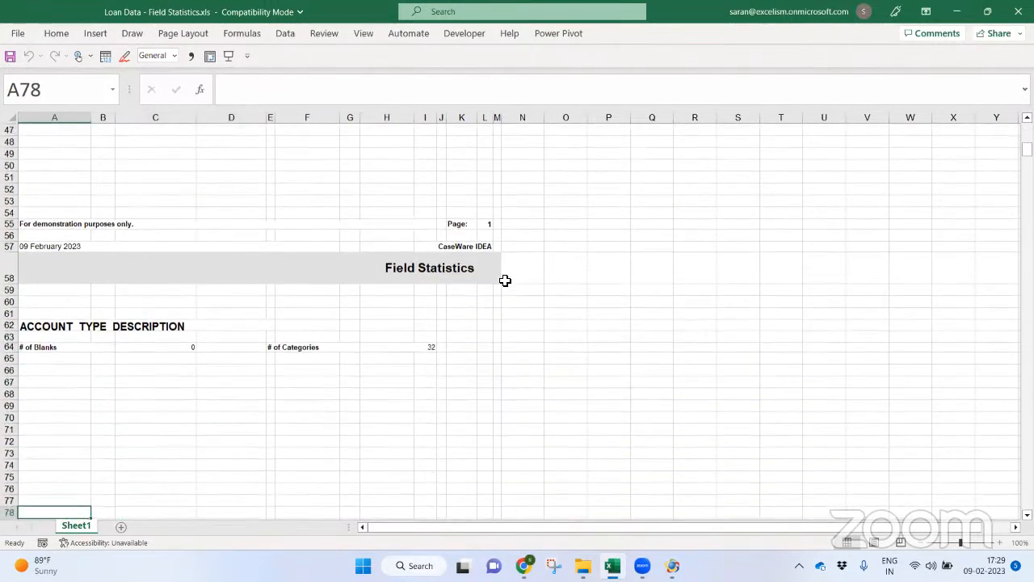
pyautogui.press('Down')
pyautogui.press('Down')
pyautogui.press('Down')
pyautogui.press('Down')
pyautogui.press('Down')
pyautogui.press('Down')
pyautogui.press('Down')
pyautogui.press('Down')
pyautogui.press('Down')
pyautogui.press('Down')
pyautogui.press('Down')
pyautogui.press('Down')
pyautogui.press('Down')
pyautogui.press('Down')
pyautogui.press('Down')
pyautogui.press('Down')
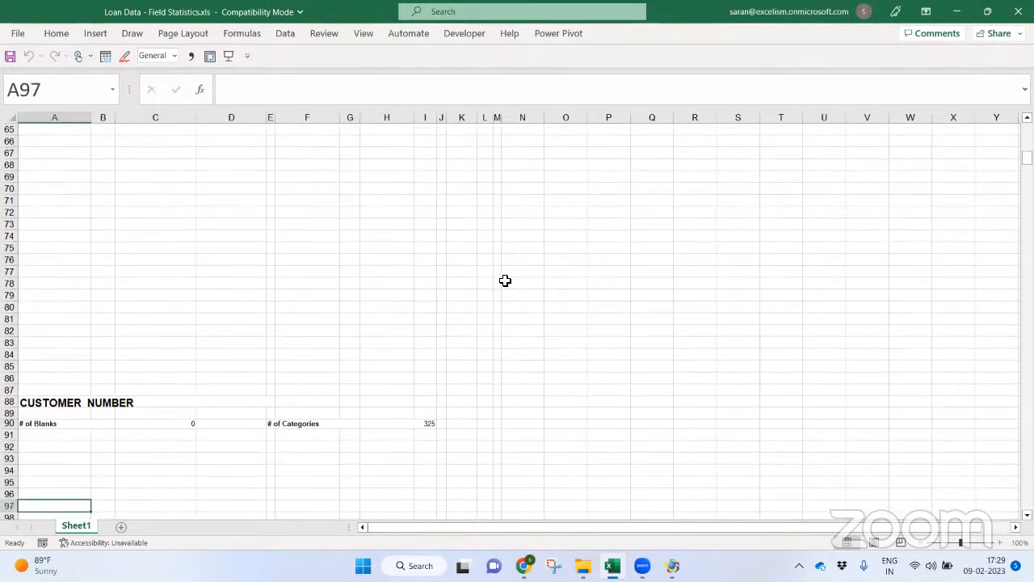
pyautogui.press('Down')
pyautogui.press('Down')
pyautogui.press('Down')
pyautogui.press('Down')
pyautogui.press('Down')
pyautogui.press('Down')
pyautogui.press('Down')
pyautogui.press('Down')
pyautogui.press('Down')
pyautogui.press('Down')
pyautogui.press('Down')
pyautogui.press('Down')
pyautogui.press('Down')
pyautogui.press('Down')
pyautogui.press('Down')
pyautogui.press('Down')
pyautogui.press('Down')
pyautogui.press('Down')
pyautogui.press('Down')
pyautogui.press('Down')
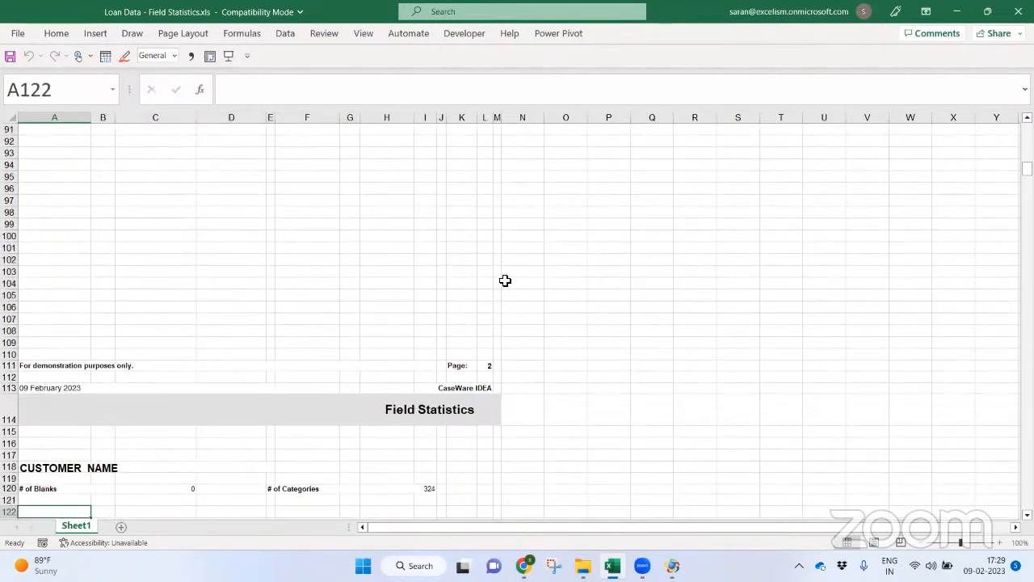
pyautogui.press('Down')
pyautogui.press('Down')
pyautogui.press('Down')
pyautogui.press('Down')
pyautogui.press('Down')
pyautogui.press('Down')
pyautogui.press('Down')
pyautogui.press('Down')
pyautogui.press('Down')
pyautogui.press('Down')
pyautogui.press('Down')
pyautogui.press('Down')
pyautogui.press('Down')
pyautogui.press('Down')
pyautogui.press('Down')
pyautogui.press('Down')
pyautogui.press('Down')
pyautogui.press('Down')
pyautogui.press('Down')
pyautogui.press('Down')
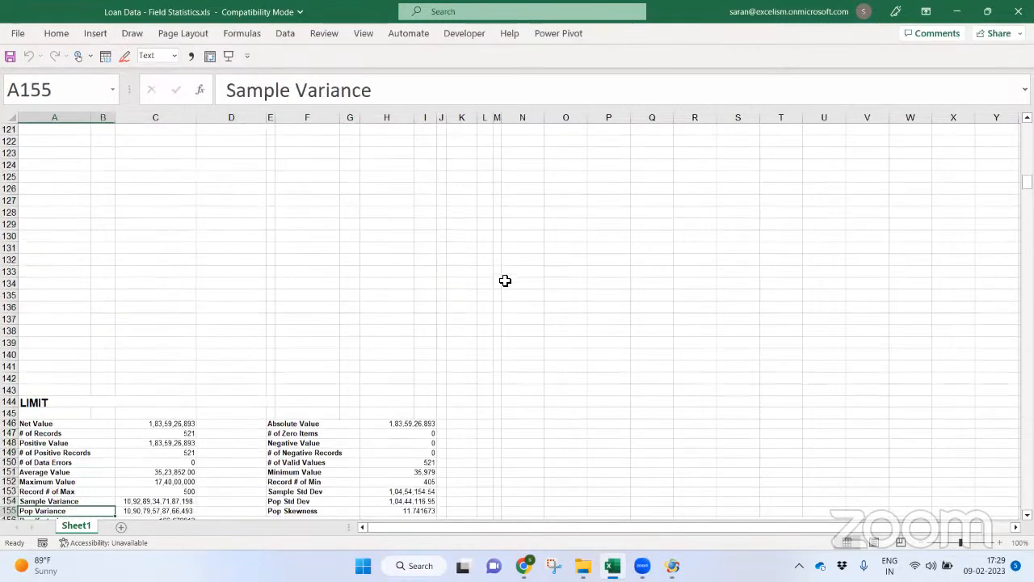
pyautogui.press('Down')
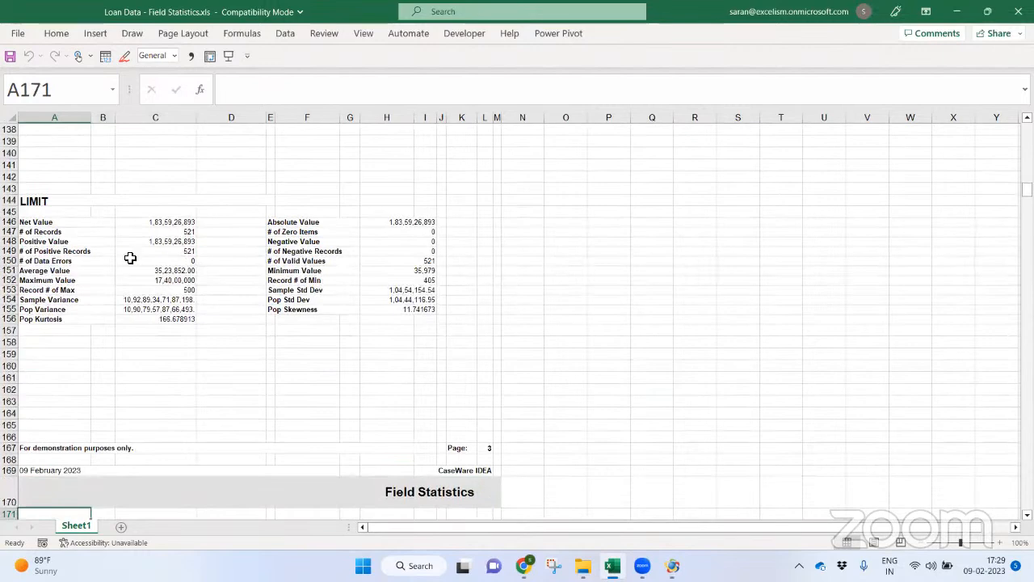
# Examine the rest of the exported field statistics, from INT RATE through RA DATE to the last page, and return to the report's start.
pyautogui.moveTo(36, 221); pyautogui.dragTo(362, 315)
pyautogui.press('Down')
pyautogui.press('Down')
pyautogui.press('Down')
pyautogui.press('Down')
pyautogui.press('Down')
pyautogui.press('Down')
pyautogui.press('Down')
pyautogui.press('Down')
pyautogui.press('Down')
pyautogui.press('Down')
pyautogui.press('Down')
pyautogui.press('Down')
pyautogui.press('Down')
pyautogui.press('Down')
pyautogui.press('Down')
pyautogui.press('Down')
pyautogui.press('Down')
pyautogui.press('Down')
pyautogui.press('Down')
pyautogui.press('Down')
pyautogui.press('Down')
pyautogui.press('Down')
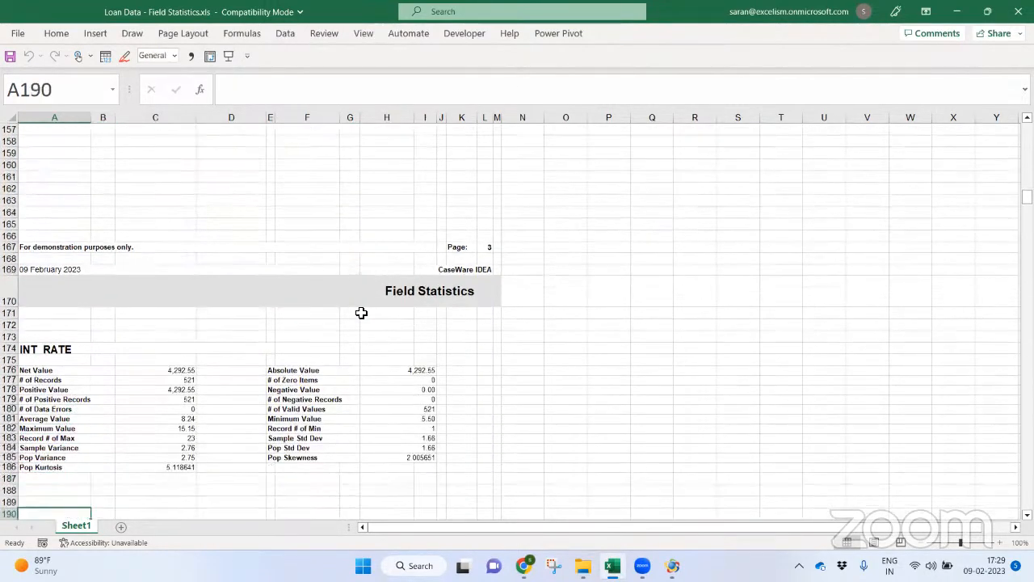
pyautogui.press('Down')
pyautogui.press('Down')
pyautogui.press('Down')
pyautogui.press('Down')
pyautogui.press('Down')
pyautogui.press('Down')
pyautogui.press('Down')
pyautogui.press('Down')
pyautogui.press('Down')
pyautogui.press('Down')
pyautogui.press('Down')
pyautogui.press('Down')
pyautogui.press('Down')
pyautogui.press('Down')
pyautogui.press('Down')
pyautogui.press('Down')
pyautogui.press('Down')
pyautogui.press('Down')
pyautogui.press('Down')
pyautogui.press('Down')
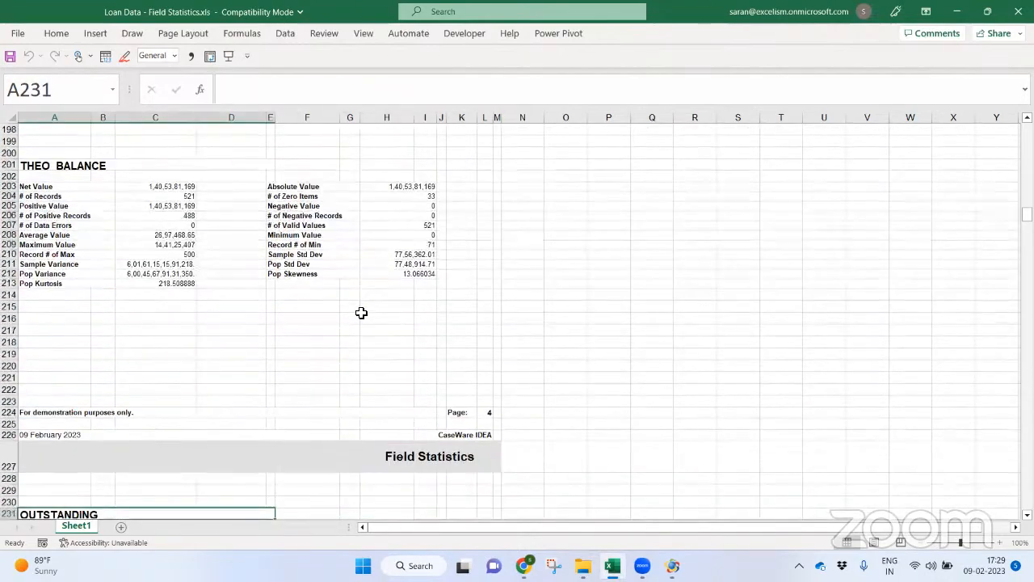
pyautogui.press('Down')
pyautogui.press('Down')
pyautogui.press('Down')
pyautogui.press('Down')
pyautogui.press('Down')
pyautogui.press('Down')
pyautogui.press('Down')
pyautogui.press('Down')
pyautogui.press('Down')
pyautogui.press('Down')
pyautogui.press('Down')
pyautogui.press('Down')
pyautogui.press('Down')
pyautogui.press('Down')
pyautogui.press('Down')
pyautogui.press('Down')
pyautogui.press('Down')
pyautogui.press('Down')
pyautogui.press('Down')
pyautogui.press('Down')
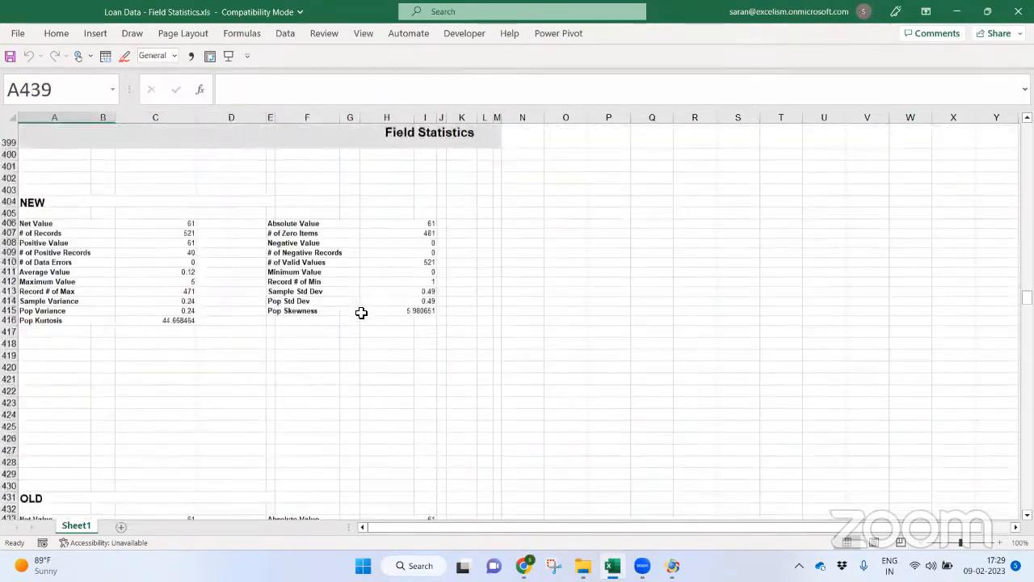
pyautogui.press('Down')
pyautogui.press('Down')
pyautogui.press('Down')
pyautogui.press('Down')
pyautogui.press('Down')
pyautogui.press('Down')
pyautogui.press('Down')
pyautogui.press('Down')
pyautogui.press('Down')
pyautogui.press('Down')
pyautogui.press('Down')
pyautogui.press('Down')
pyautogui.press('Down')
pyautogui.press('Down')
pyautogui.press('Down')
pyautogui.press('Down')
pyautogui.press('Down')
pyautogui.press('Down')
pyautogui.press('Down')
pyautogui.press('Down')
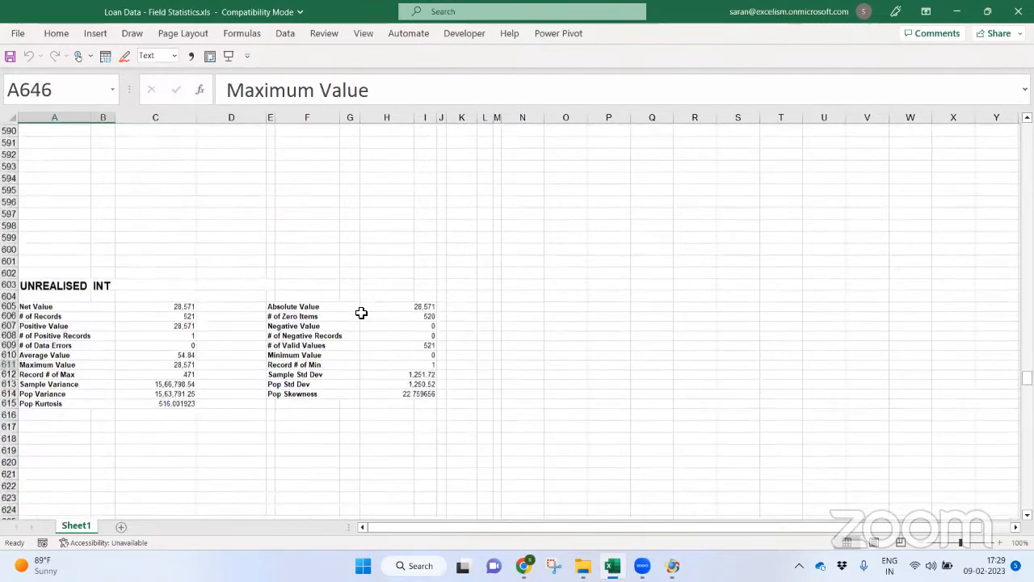
pyautogui.press('Down')
pyautogui.press('Down')
pyautogui.press('Down')
pyautogui.press('Down')
pyautogui.press('Down')
pyautogui.press('Down')
pyautogui.press('Down')
pyautogui.press('Down')
pyautogui.press('Down')
pyautogui.press('Down')
pyautogui.press('Down')
pyautogui.press('Down')
pyautogui.press('Down')
pyautogui.press('Down')
pyautogui.press('Down')
pyautogui.press('Down')
pyautogui.press('Down')
pyautogui.press('Down')
pyautogui.press('Down')
pyautogui.press('Down')
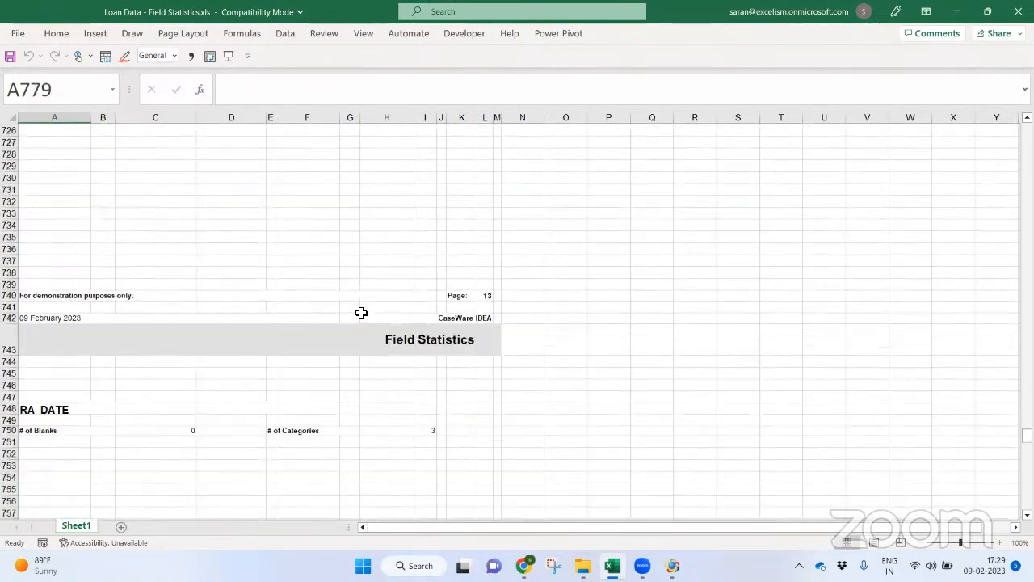
pyautogui.press('Down')
pyautogui.press('Down')
pyautogui.press('Down')
pyautogui.press('Down')
pyautogui.press('Down')
pyautogui.press('Down')
pyautogui.press('Down')
pyautogui.press('Down')
pyautogui.press('Down')
pyautogui.press('Down')
pyautogui.press('Down')
pyautogui.press('Down')
pyautogui.press('Down')
pyautogui.press('Down')
pyautogui.press('Down')
pyautogui.press('Down')
pyautogui.press('Down')
pyautogui.press('Down')
pyautogui.press('Down')
pyautogui.press('Down')
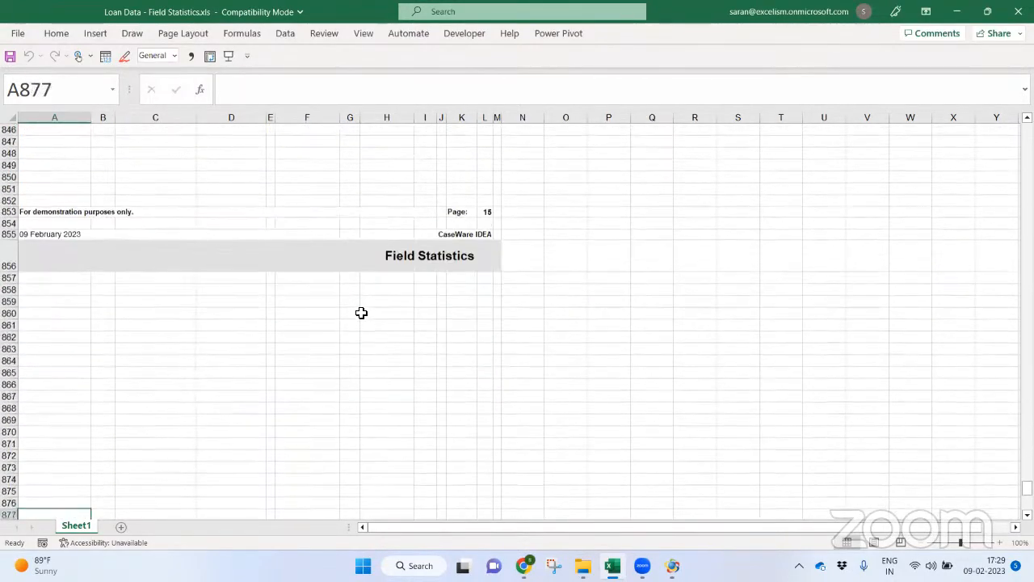
pyautogui.hotkey('ctrl', 'Home')
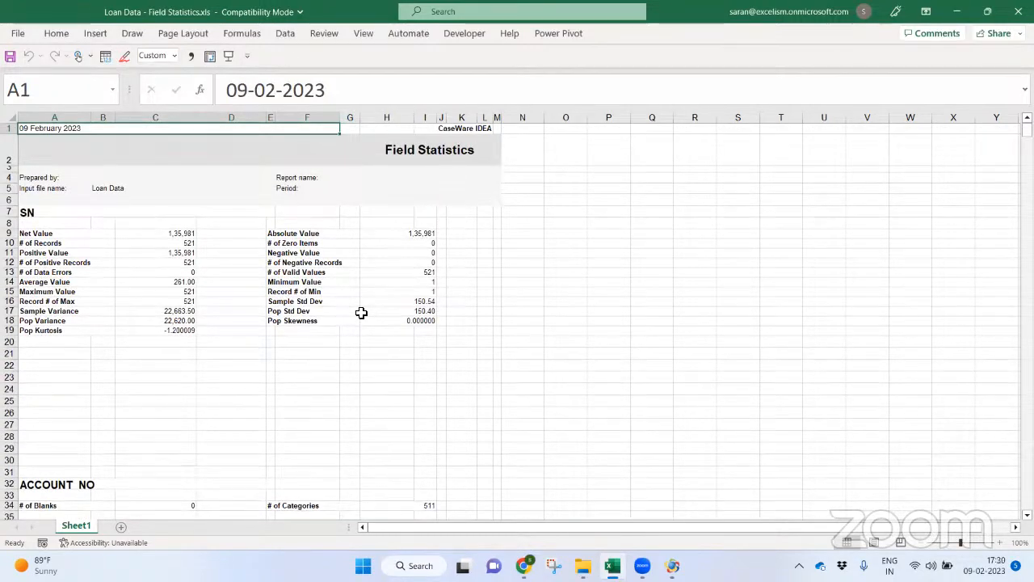
# Switch back to CaseWare IDEA, close all open databases, reopen Loan Data in its data view and display the analysis and sampling commands.
pyautogui.hotkey('alt', 'Tab')
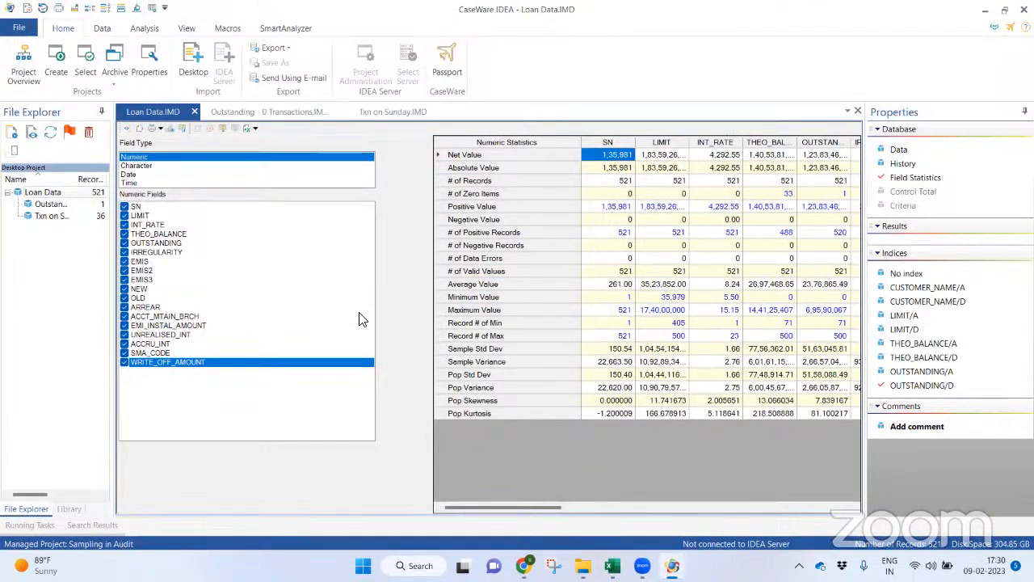
pyautogui.rightClick(171, 112)
pyautogui.click(190, 130)
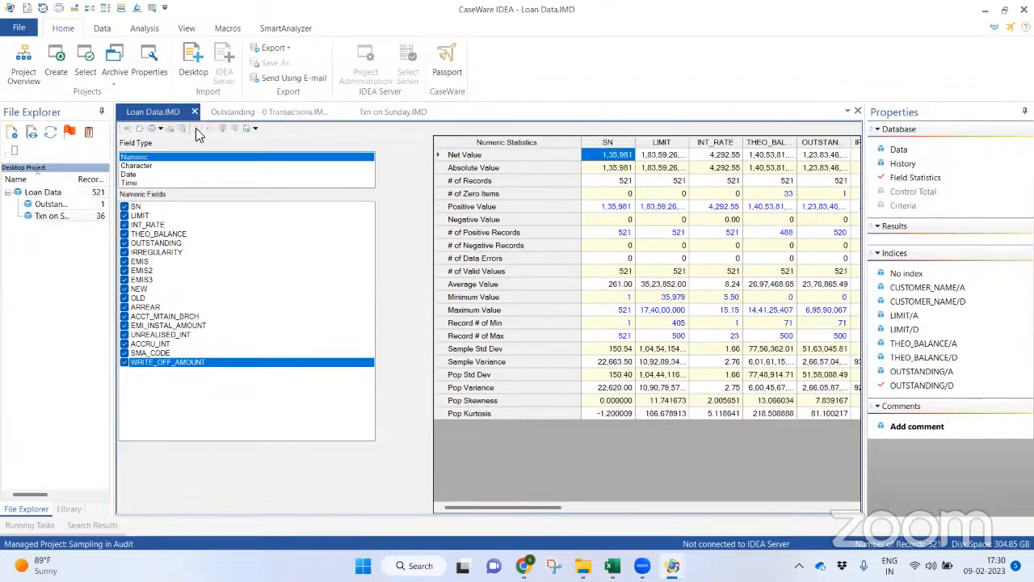
pyautogui.doubleClick(45, 194)
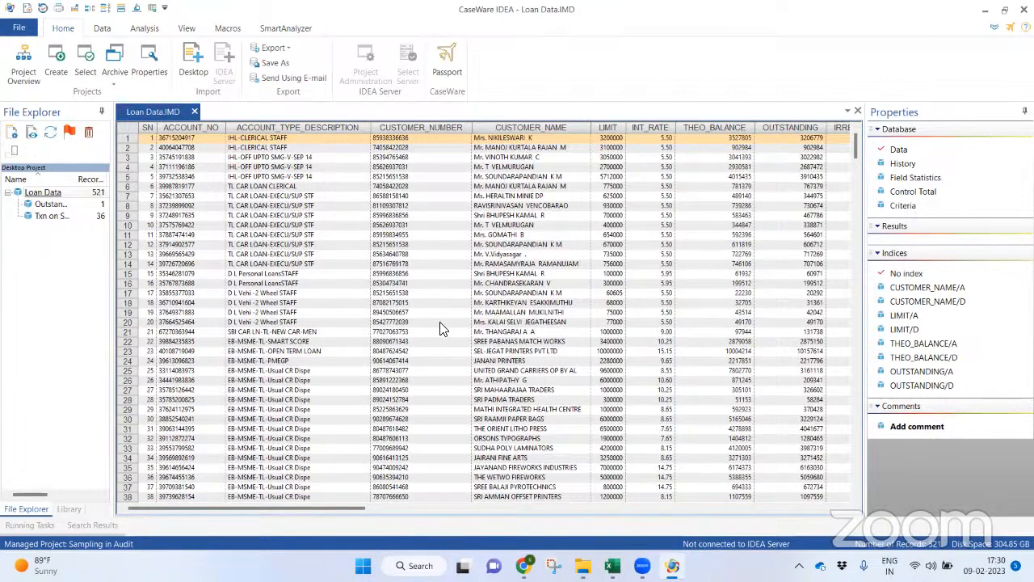
pyautogui.click(142, 31)
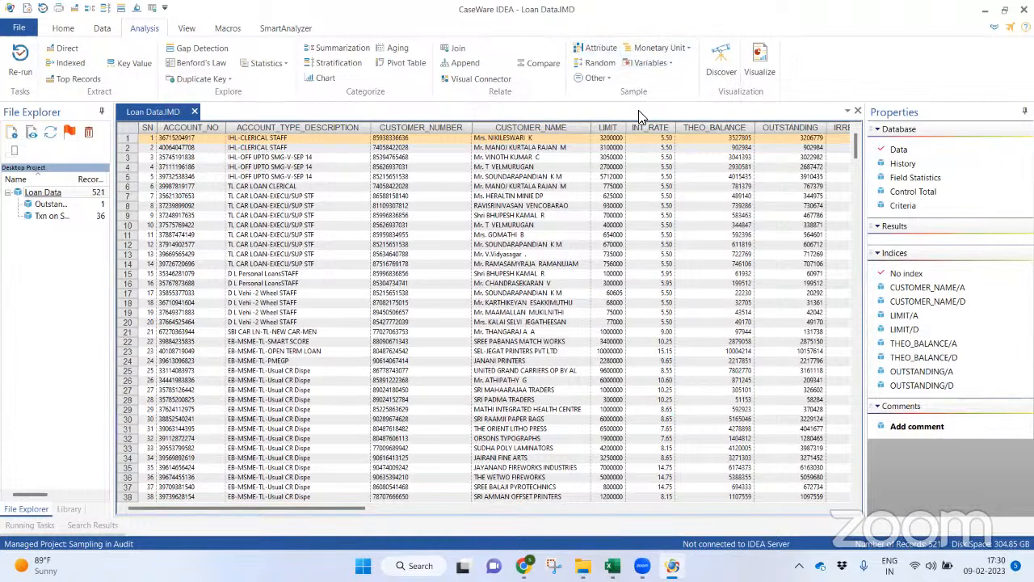
# Switch to File Explorer and copy "1. Types of Sampling.xlsx" from the "2. Sampling in Audit" folder into the "4. Sampling in Audit" folder.
pyautogui.hotkey('alt', 'Tab')
pyautogui.press('Tab')
pyautogui.press('Tab')
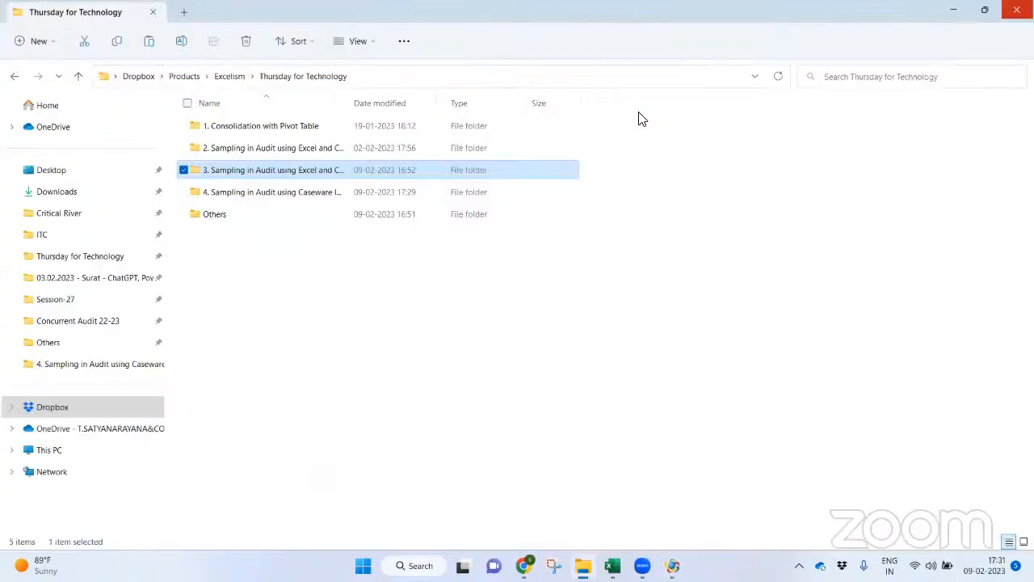
pyautogui.press('Up')
pyautogui.press('Return')
pyautogui.press('Down')
pyautogui.press('Down')
pyautogui.press('Up')
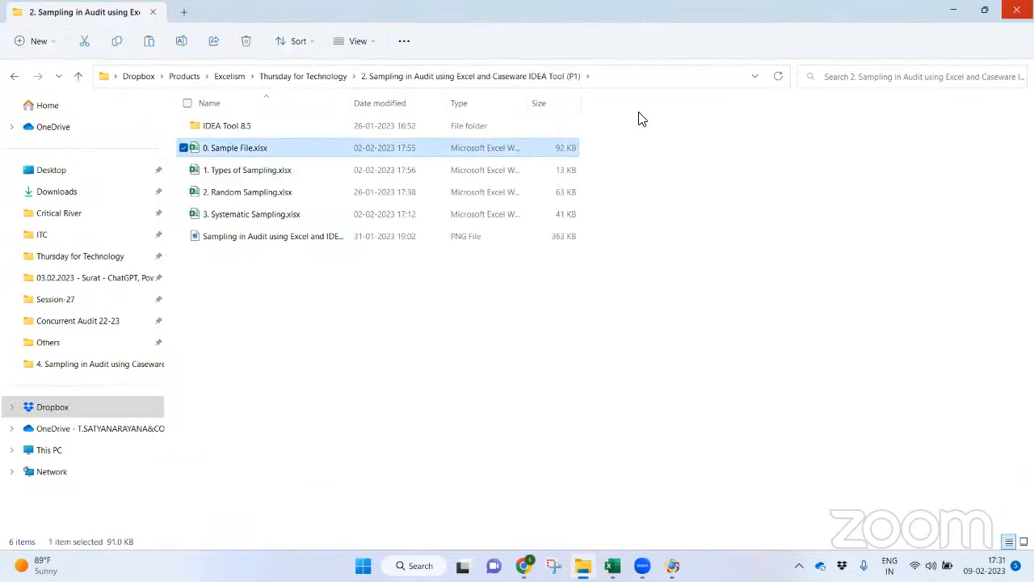
pyautogui.press('Down')
pyautogui.hotkey('alt', 'Up')
pyautogui.press('Down')
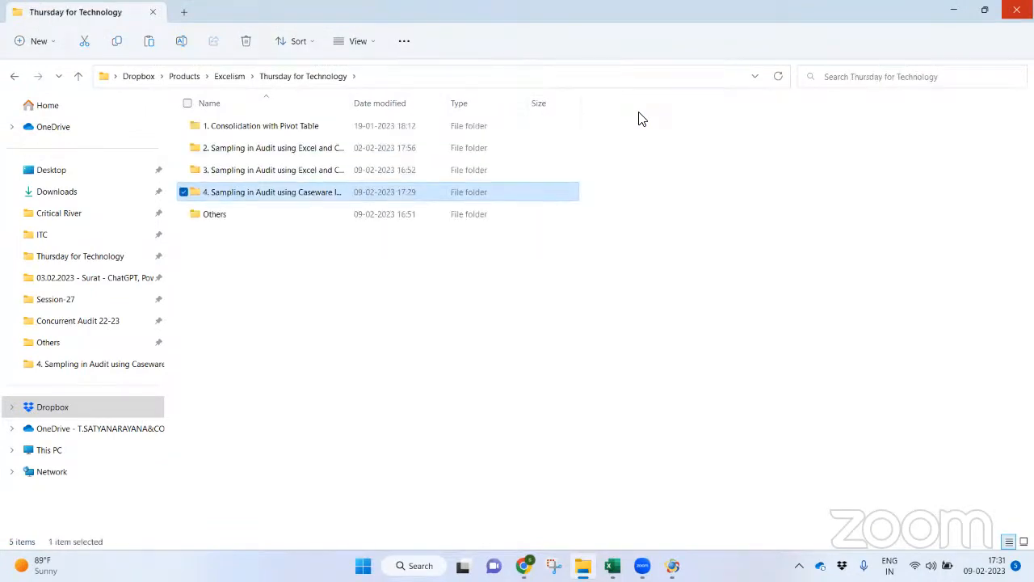
pyautogui.press('Return')
pyautogui.hotkey('ctrl', 'v')
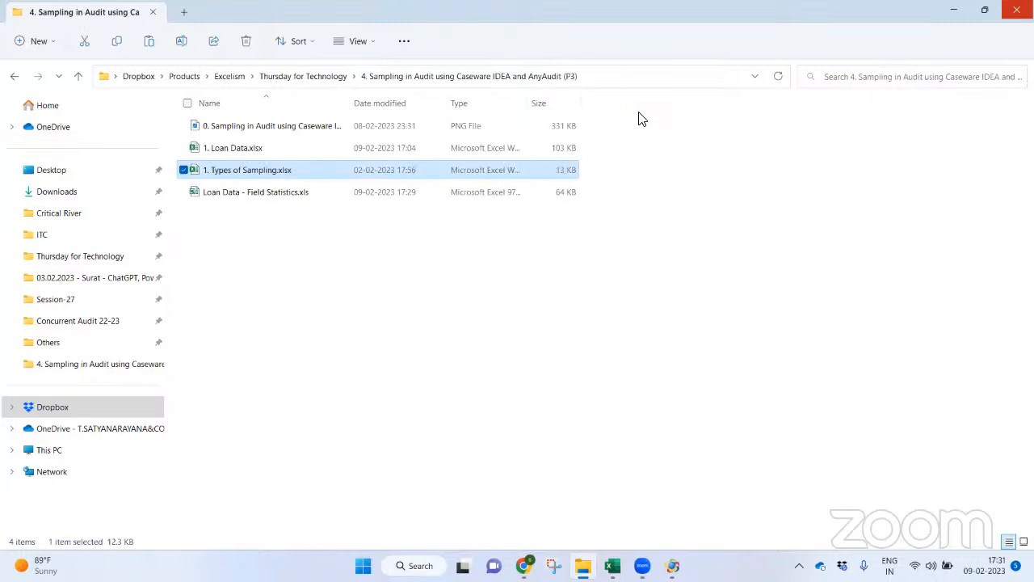
# Try to change the leading number of the copied "1. Types of Sampling.xlsx" to 2.
pyautogui.press('F2')
pyautogui.press('End')
pyautogui.press('Home')
pyautogui.hotkey('shift', 'Right')
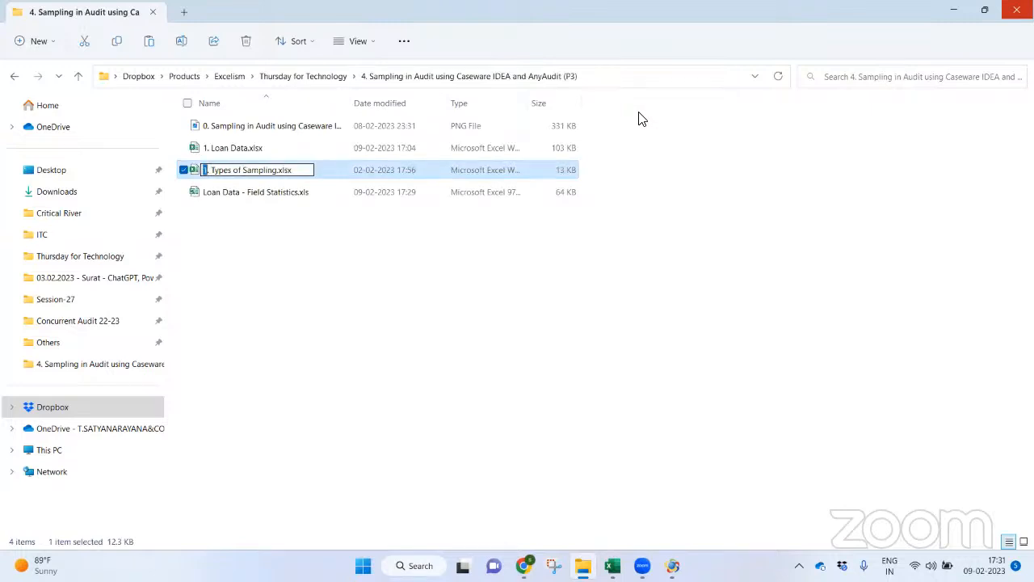
pyautogui.hotkey('ctrl', 'shift', 'Right')
pyautogui.hotkey('ctrl', 'shift', 'Right')
pyautogui.hotkey('ctrl', 'shift', 'Right')
pyautogui.hotkey('ctrl', 'shift', 'Right')
pyautogui.write('2')
pyautogui.press('Return')
pyautogui.hotkey('ctrl', 'z')
pyautogui.press('F2')
pyautogui.press('Home')
pyautogui.press('Return')
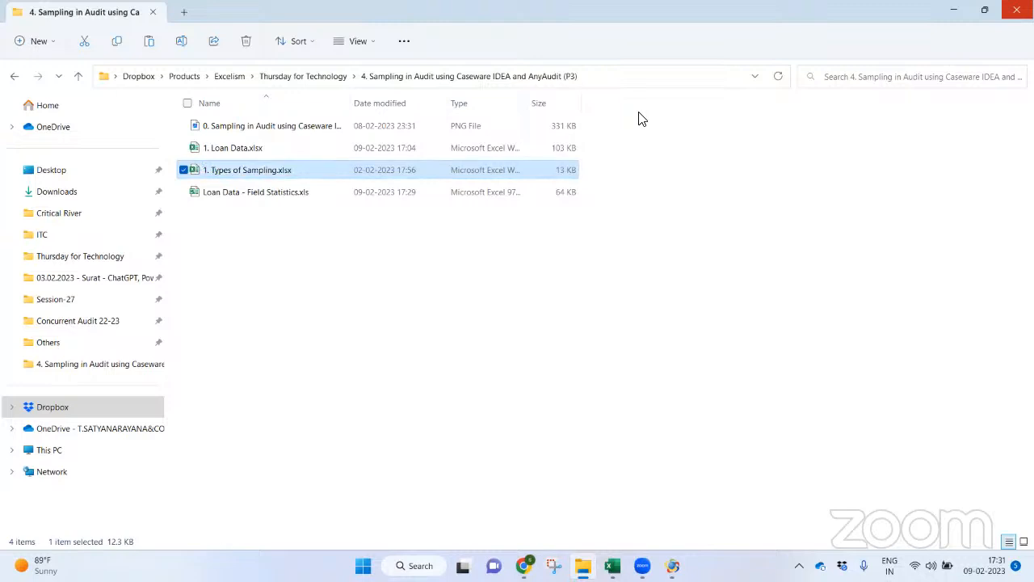
pyautogui.press('Up')
pyautogui.press('F2')
pyautogui.press('Escape')
# Open the copied "1. Types of Sampling.xlsx" workbook in Excel at its list of sampling type descriptions.
pyautogui.press('Down')
pyautogui.press('Return')
pyautogui.click(624, 225)
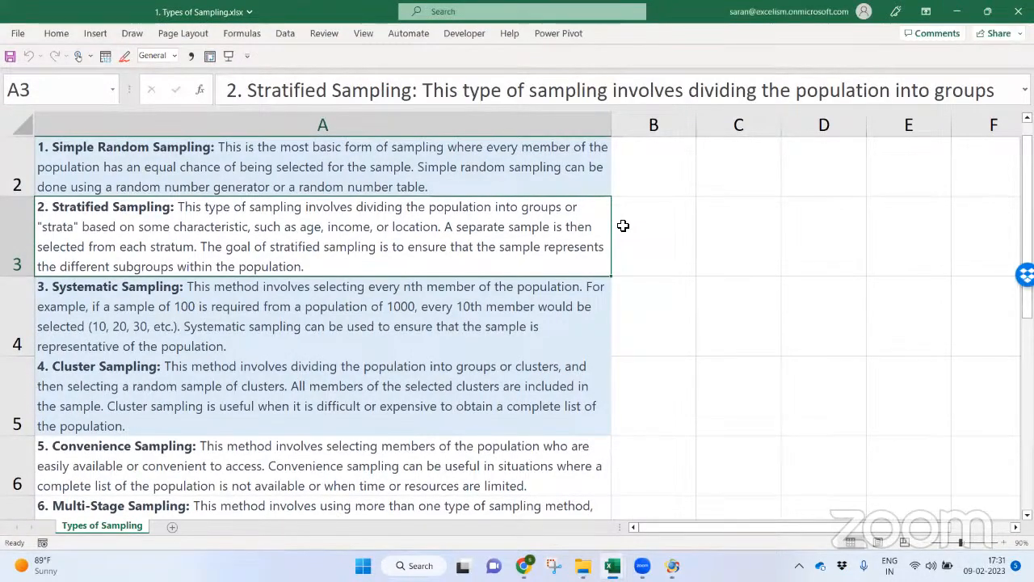
# Review the sampling definitions in A2 to A4 and switch to the Loan Data database in CaseWare IDEA.
pyautogui.press('Up')
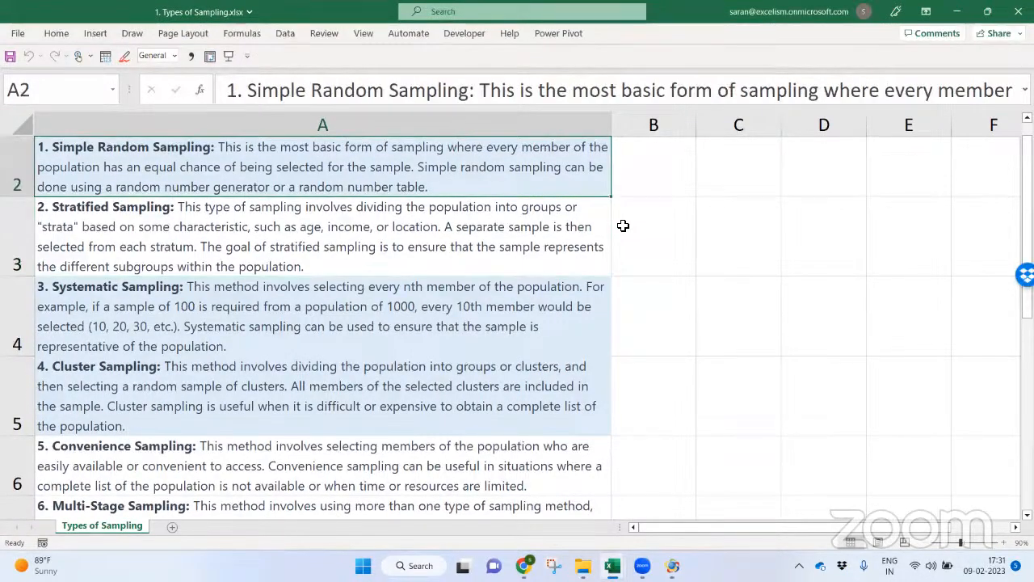
pyautogui.press('Down')
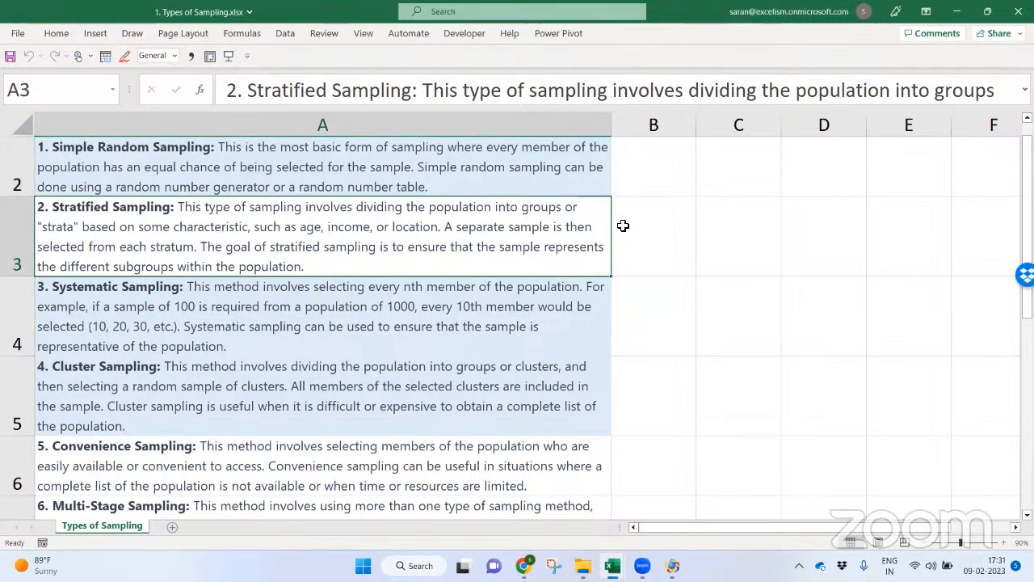
pyautogui.press('Down')
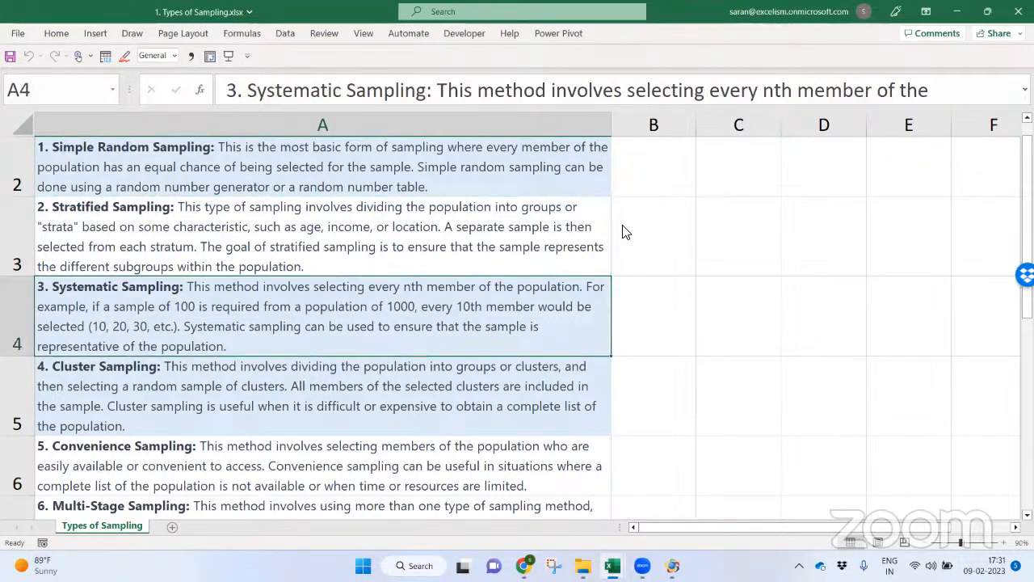
pyautogui.hotkey('alt', 'Tab')
pyautogui.hotkey('alt', 'Tab')
pyautogui.hotkey('alt', 'Tab')
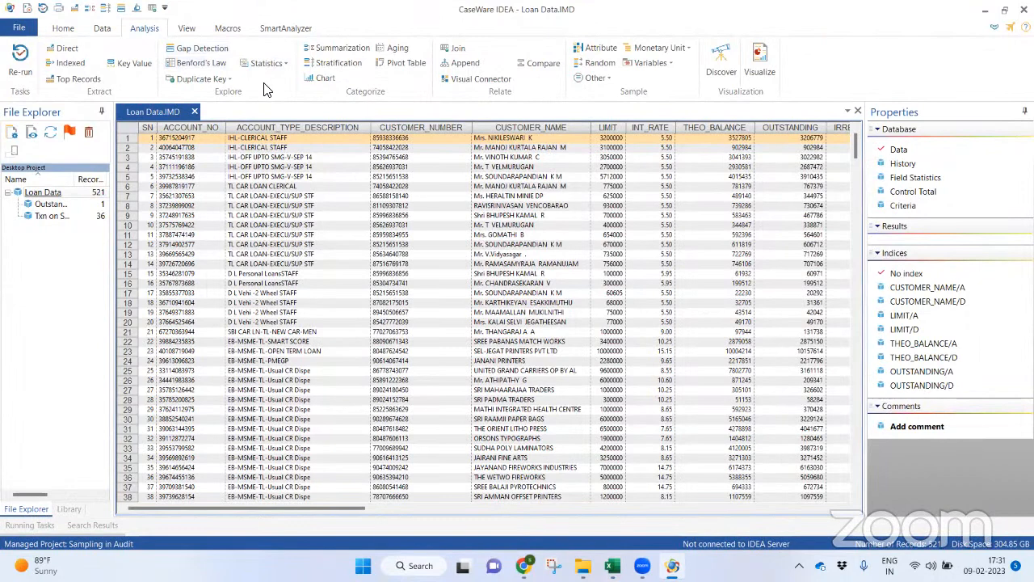
pyautogui.click(101, 30)
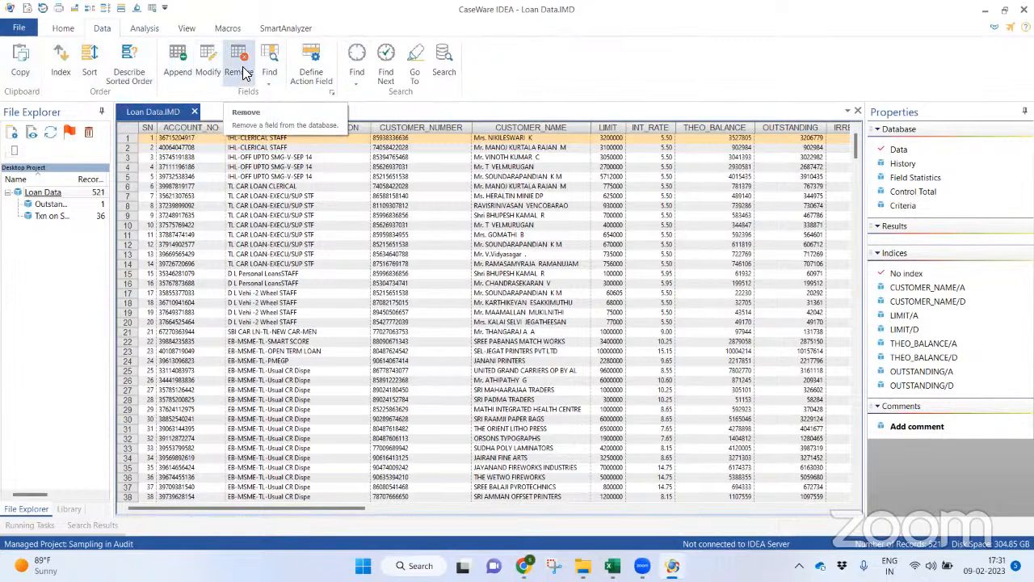
pyautogui.click(144, 29)
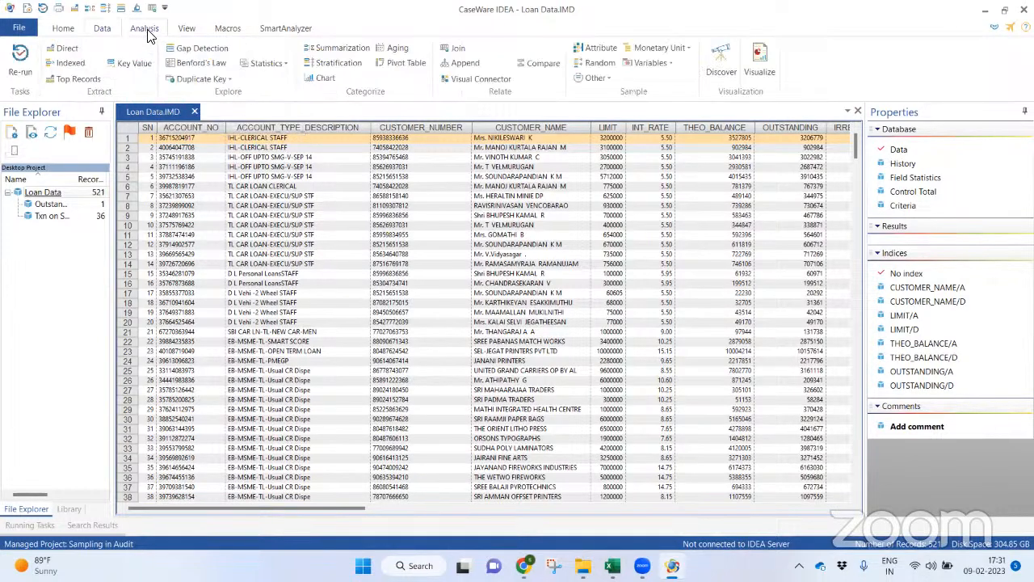
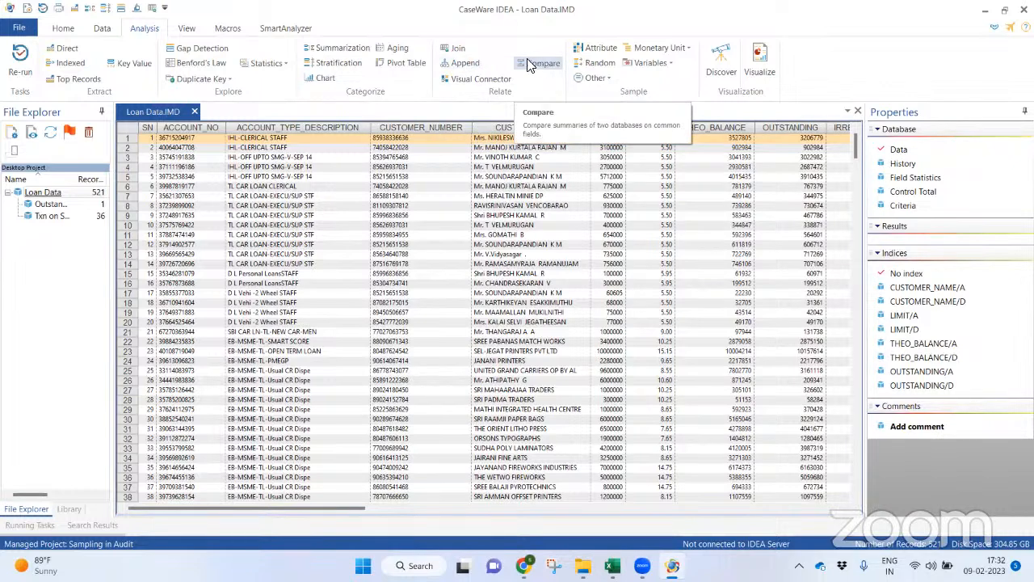
# Start a random record sampling of Loan Data with 30 records to select, keeping the generated random number seed.
pyautogui.click(603, 61)
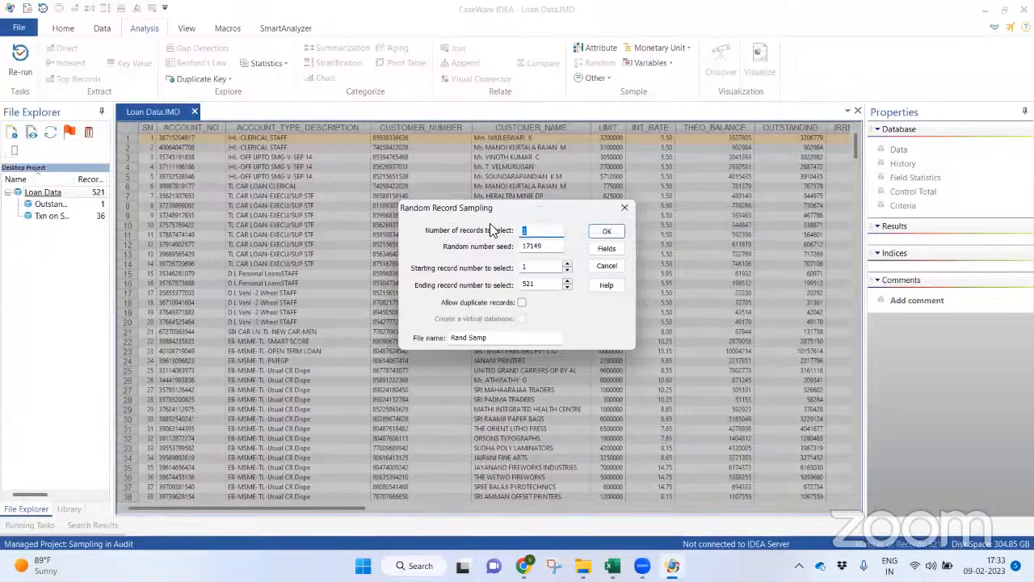
pyautogui.write('30')
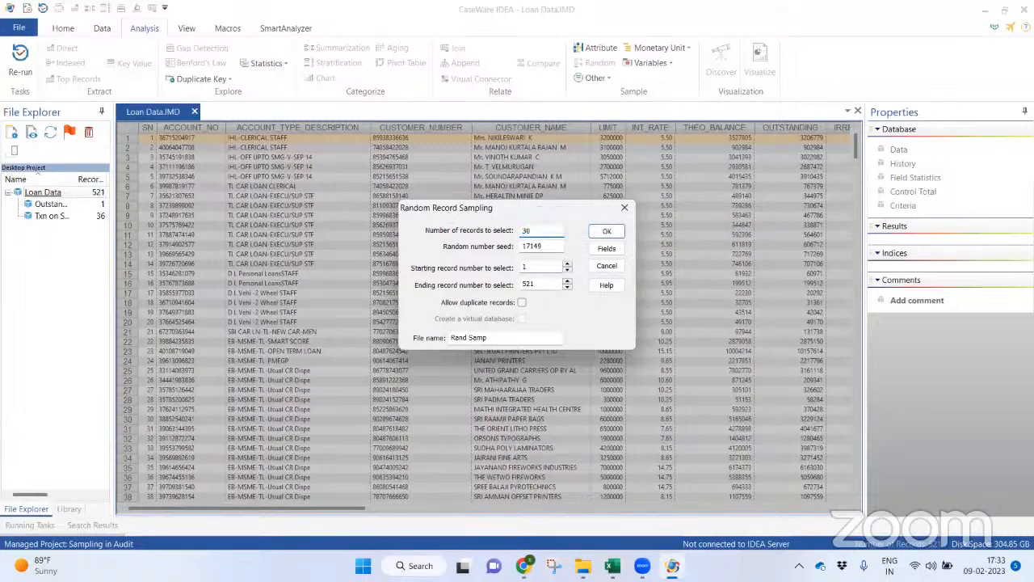
pyautogui.click(553, 247)
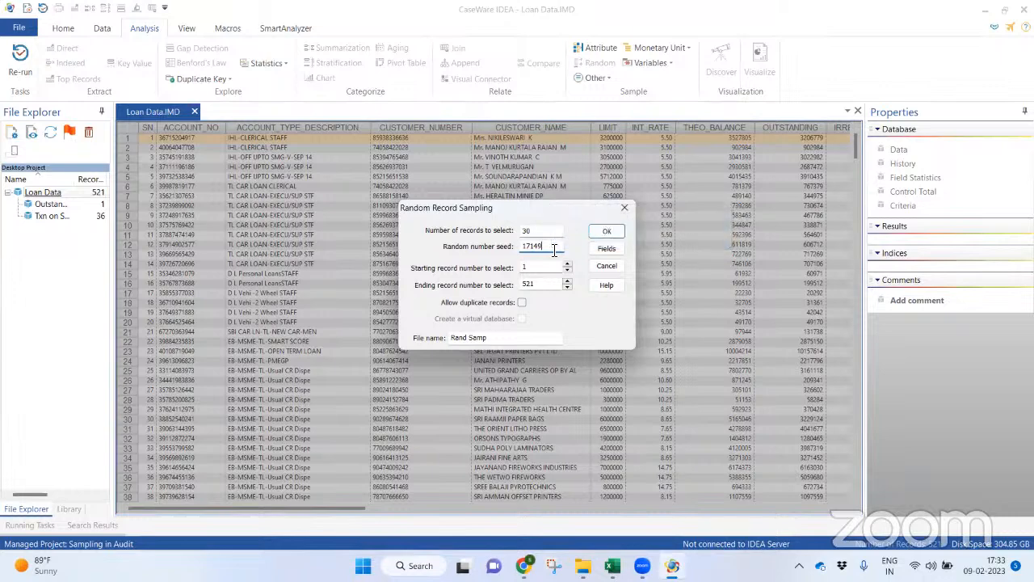
pyautogui.moveTo(555, 250); pyautogui.dragTo(516, 249)
pyautogui.click(547, 230)
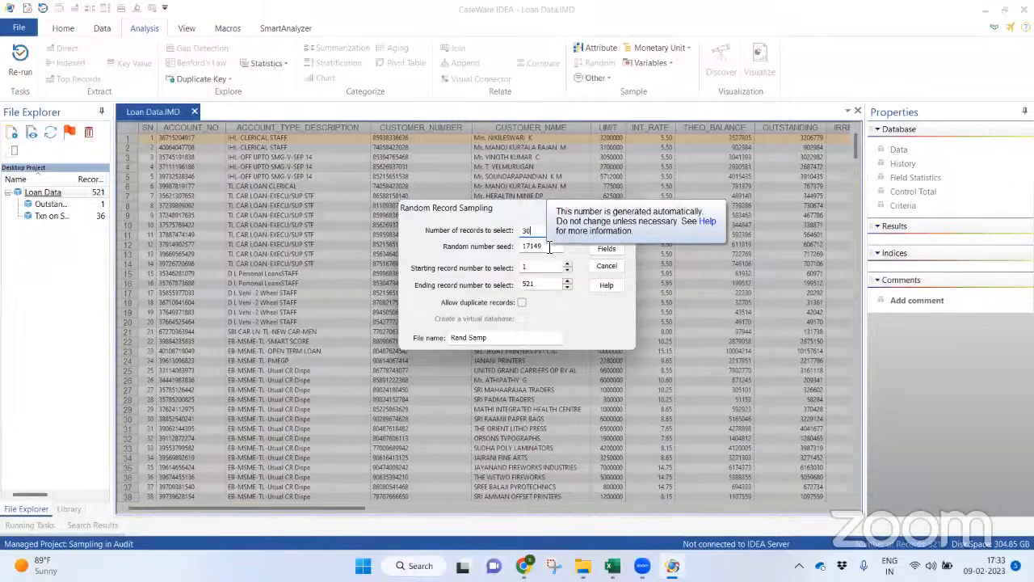
# Set the ending record number to 521 and name the output file Random Sampling.
pyautogui.click(546, 268)
pyautogui.click(548, 283)
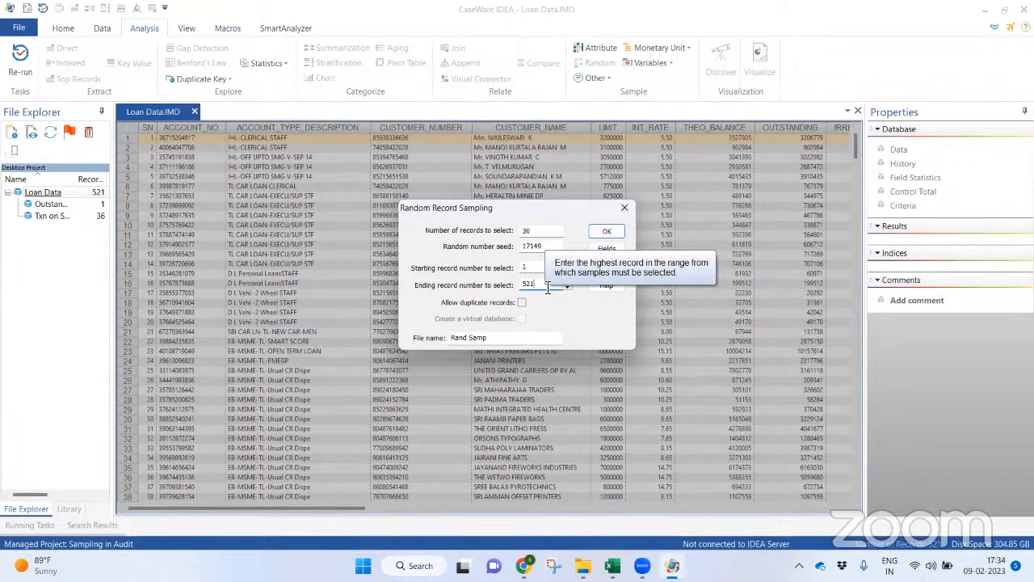
pyautogui.doubleClick(530, 289)
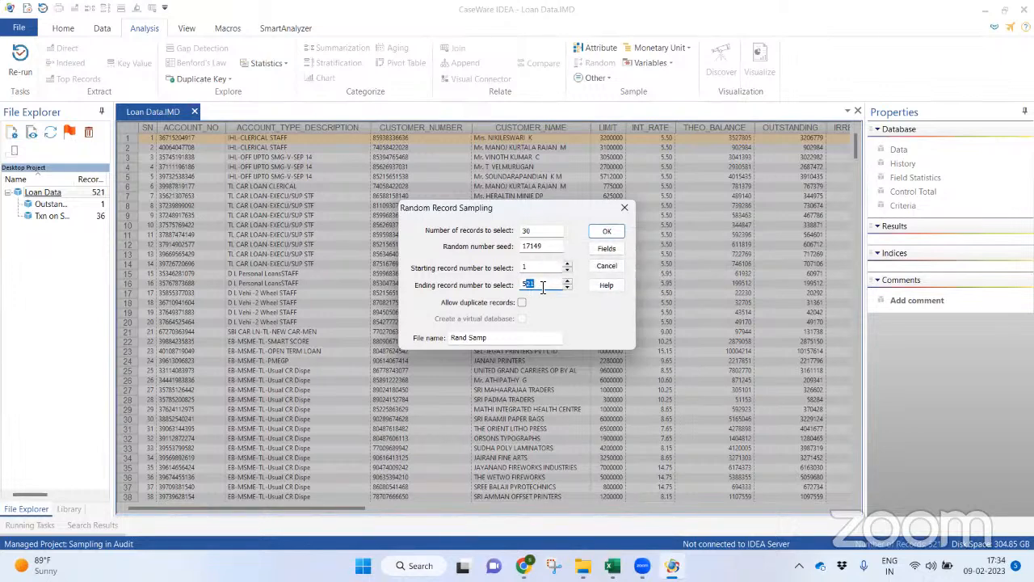
pyautogui.write('500')
pyautogui.press('BackSpace')
pyautogui.press('BackSpace')
pyautogui.write('21')
pyautogui.moveTo(511, 337); pyautogui.dragTo(386, 335)
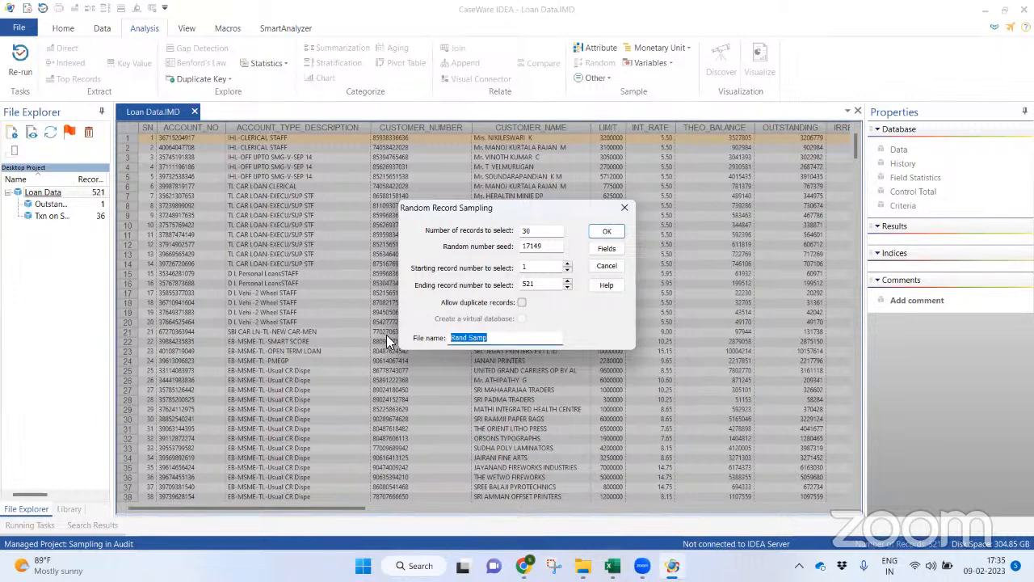
pyautogui.write('Random Sampling')
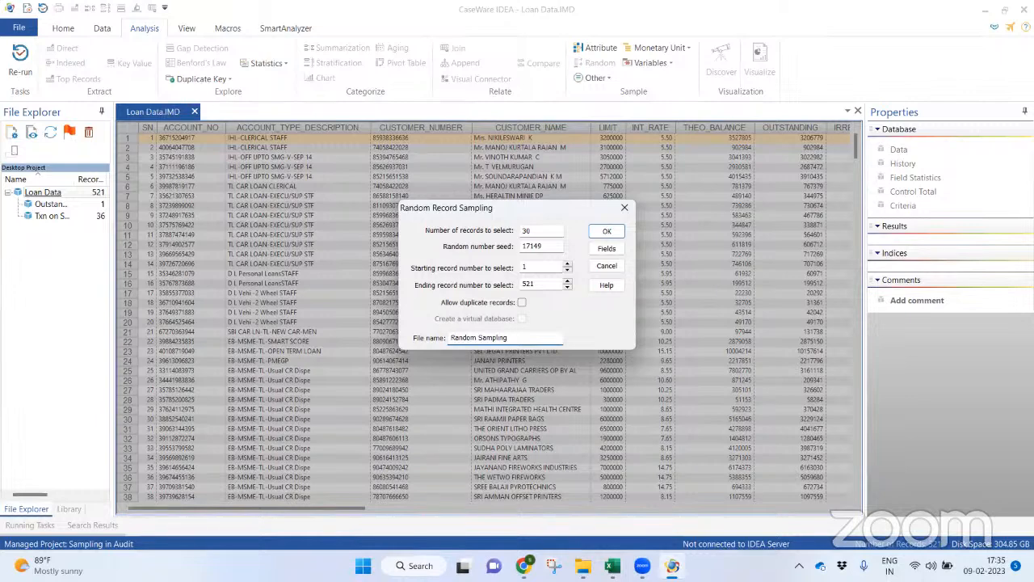
# Limit the sample's included fields to IRRG_DATE, UNREALISED_INT, ACCRU_INT and STRESS.
pyautogui.click(613, 249)
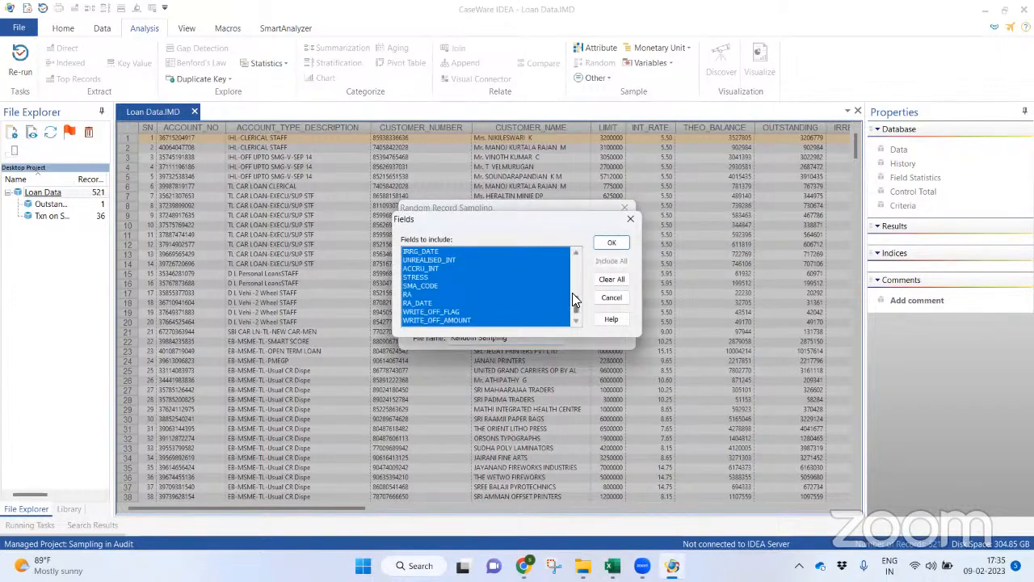
pyautogui.click(612, 279)
pyautogui.click(447, 253)
pyautogui.click(454, 260)
pyautogui.click(460, 268)
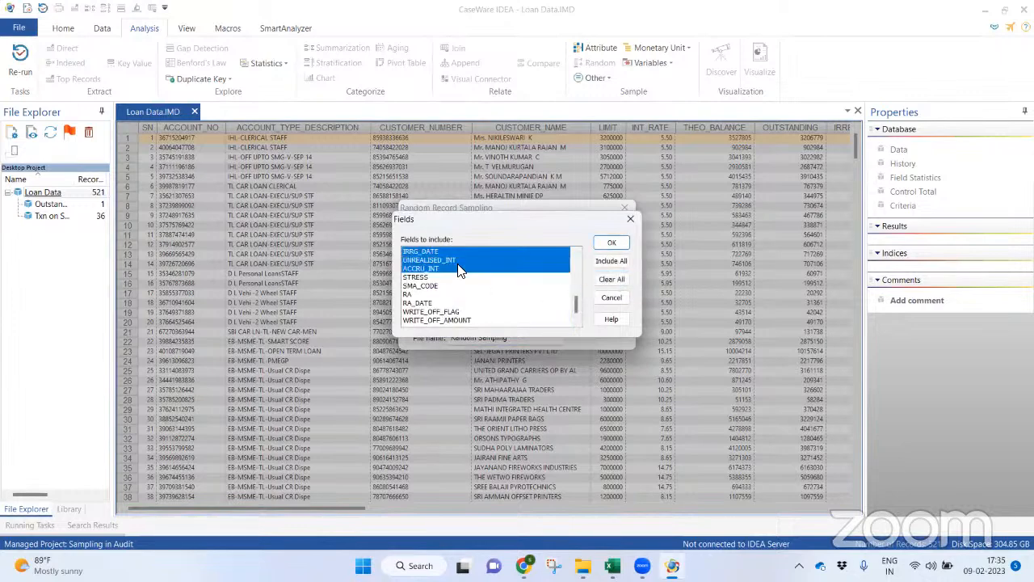
pyautogui.click(465, 277)
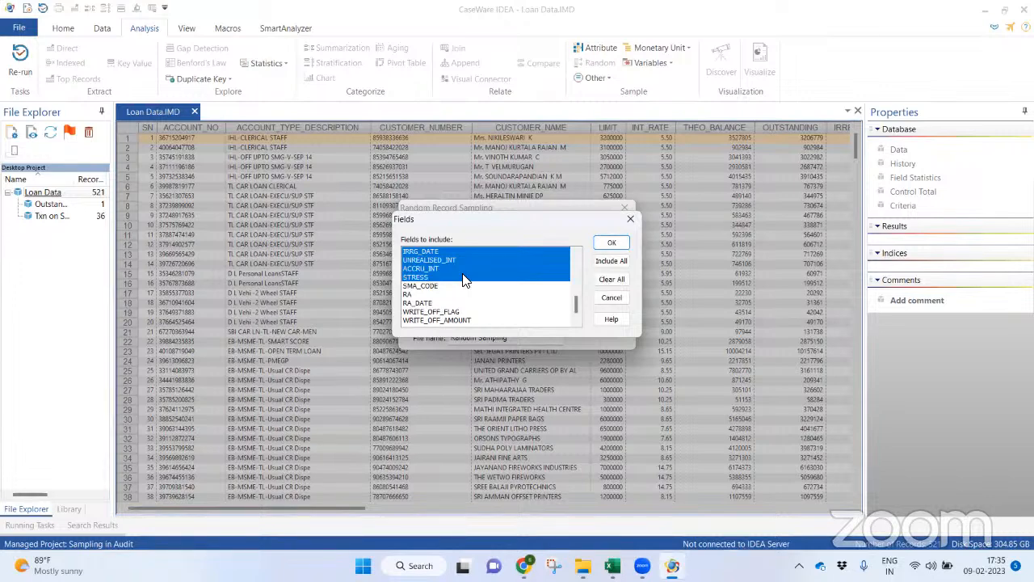
# Include all database fields in the output and generate the random sample.
pyautogui.click(611, 261)
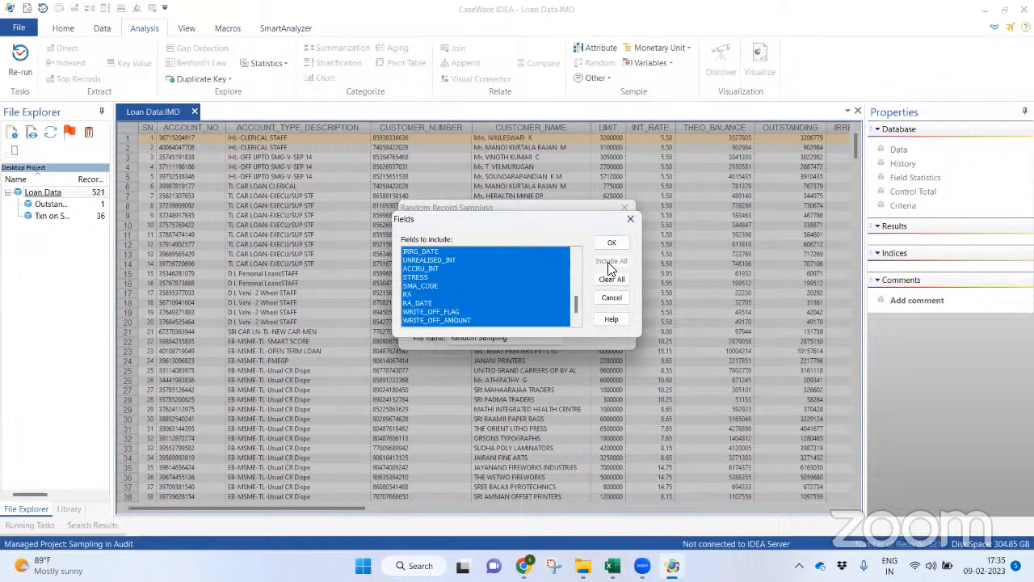
pyautogui.click(612, 243)
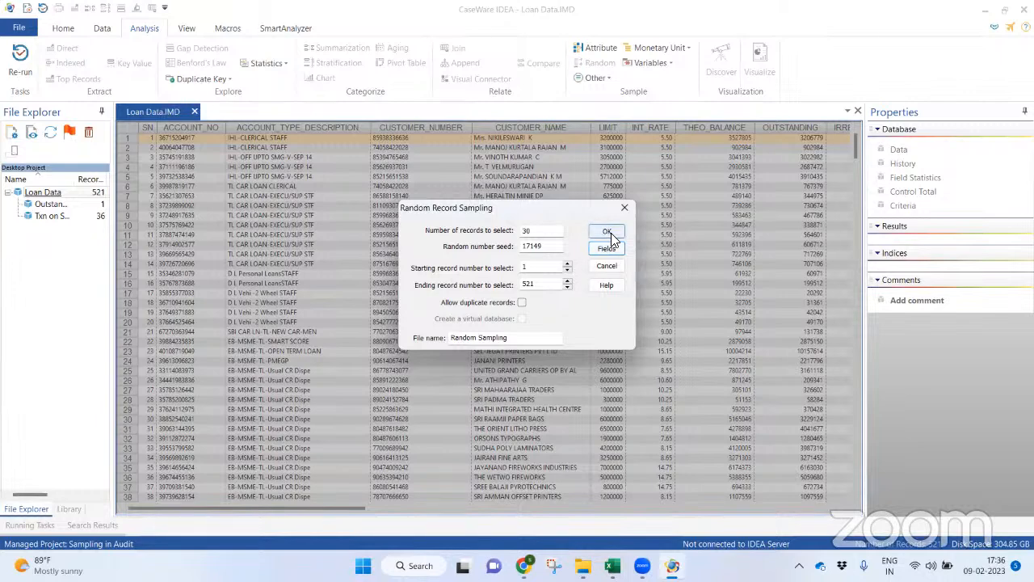
pyautogui.click(608, 233)
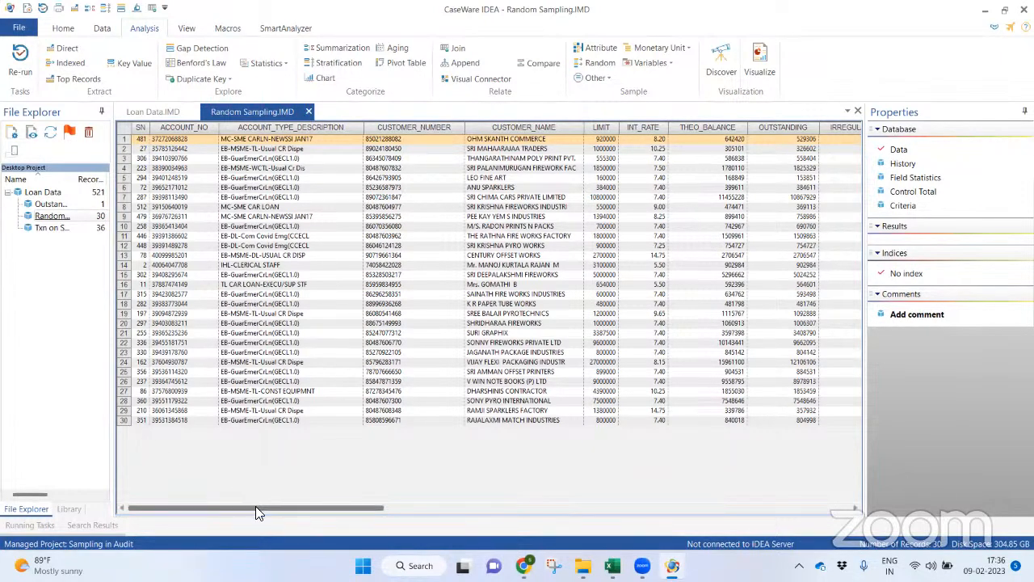
# Compare the SAM_RECNO values of the sampled records with their SN column and close the Random Sampling database.
pyautogui.moveTo(256, 506); pyautogui.dragTo(758, 504)
pyautogui.moveTo(777, 131)
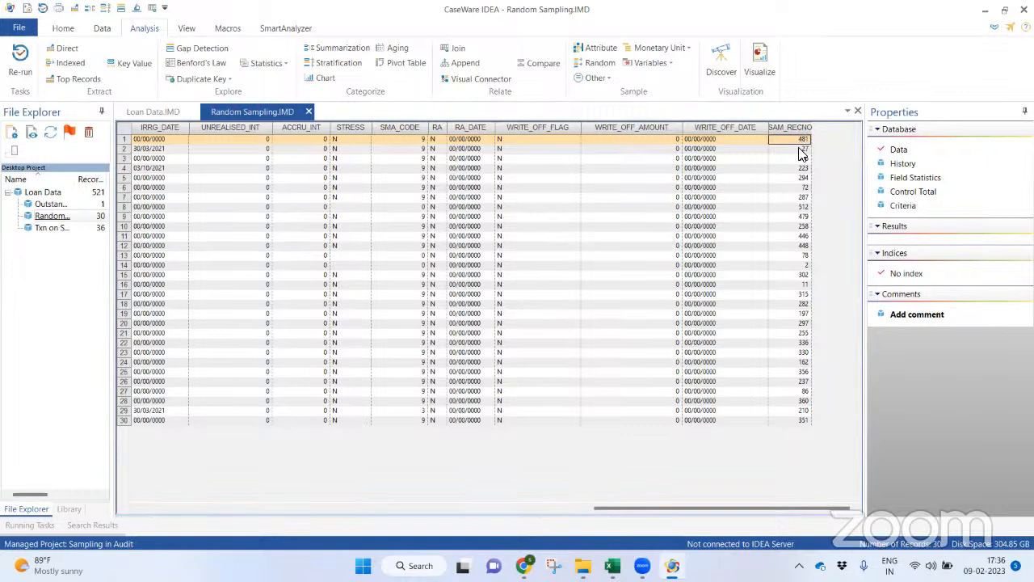
pyautogui.click(801, 151)
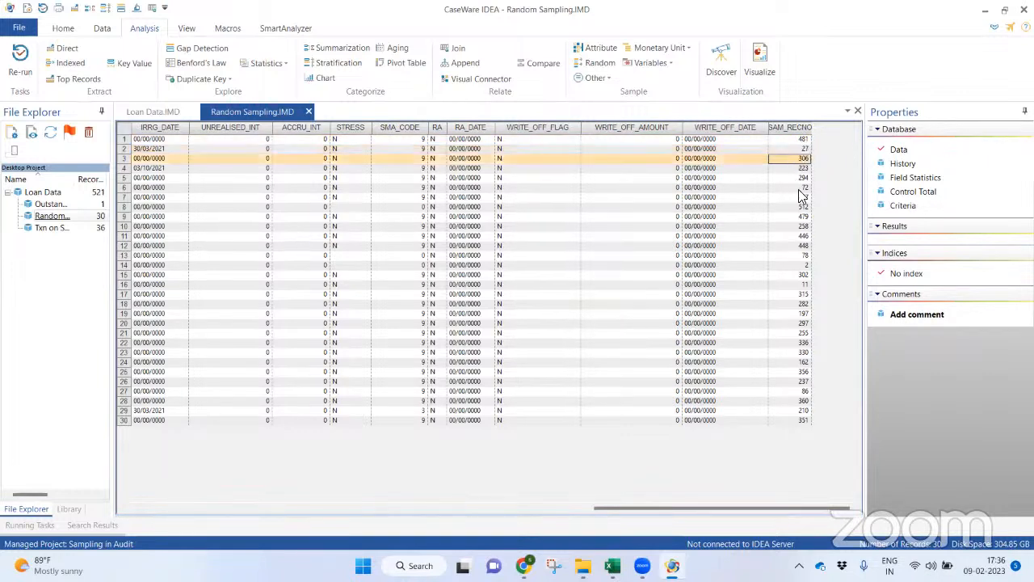
pyautogui.click(801, 169)
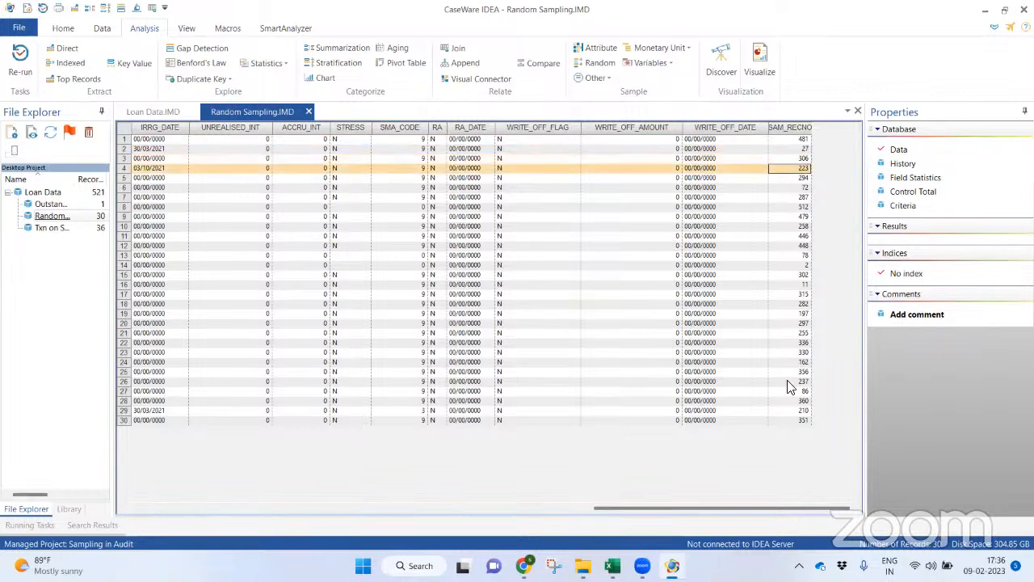
pyautogui.moveTo(795, 507); pyautogui.dragTo(176, 497)
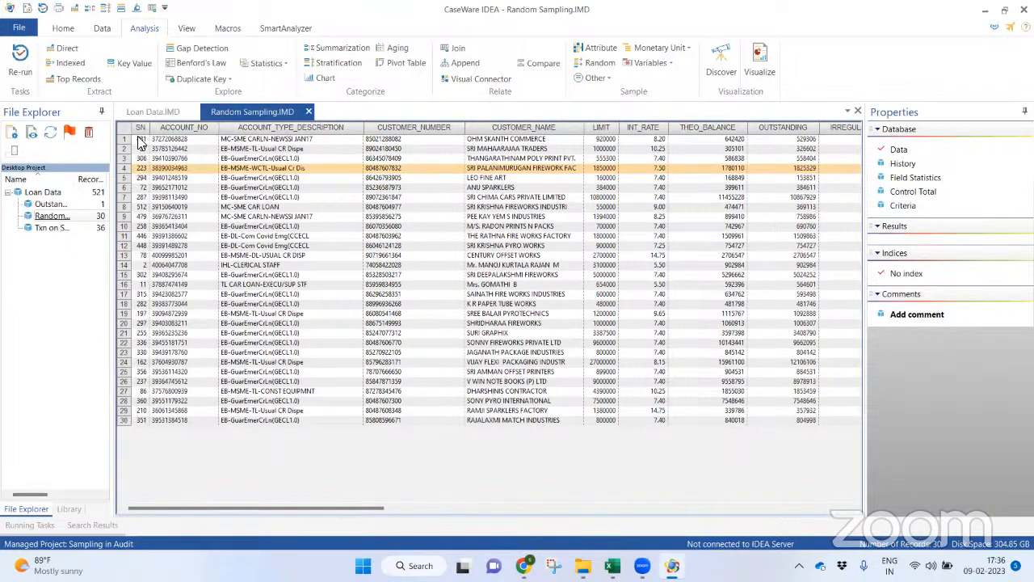
pyautogui.moveTo(267, 509); pyautogui.dragTo(808, 509)
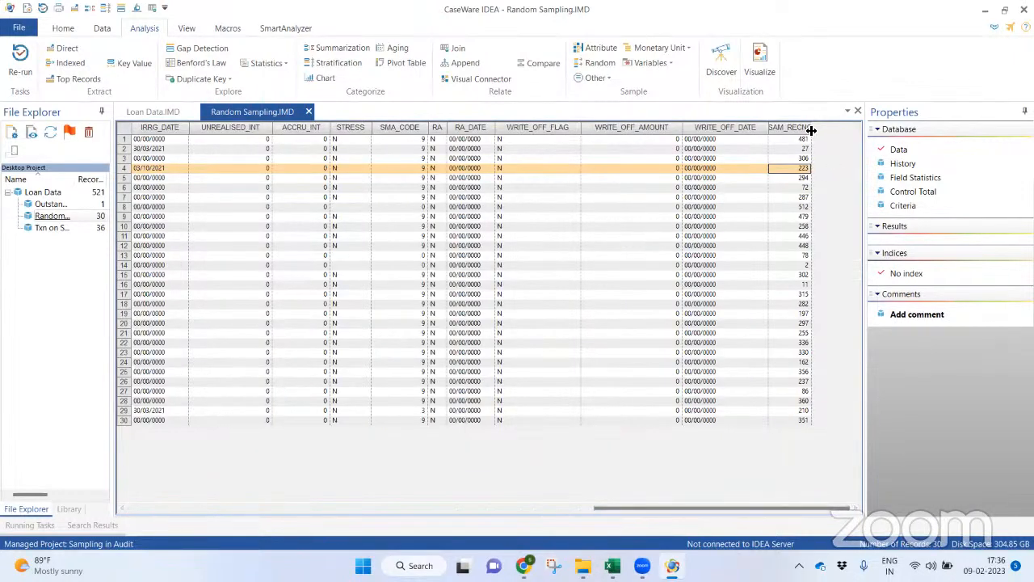
pyautogui.click(798, 139)
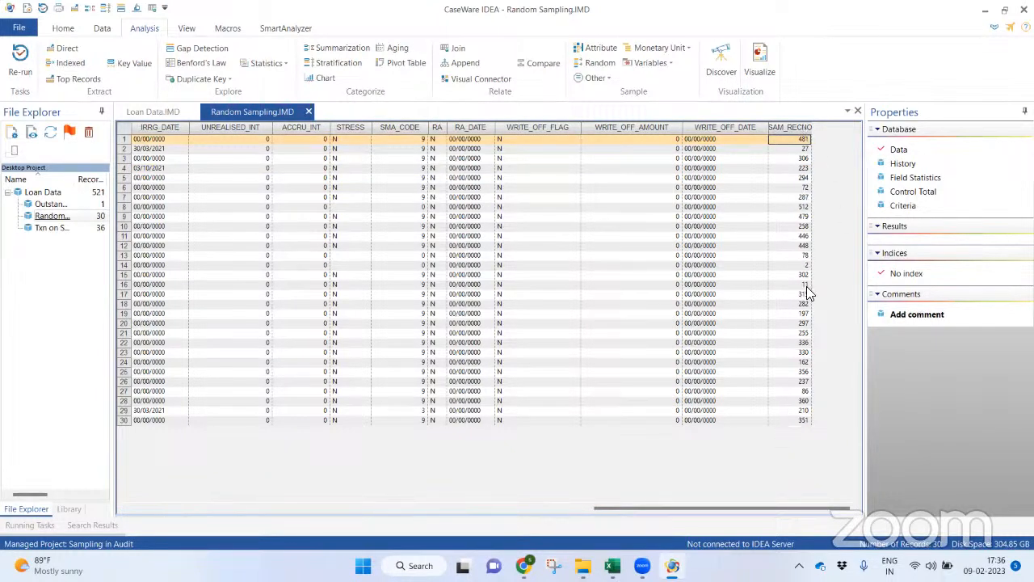
pyautogui.click(308, 112)
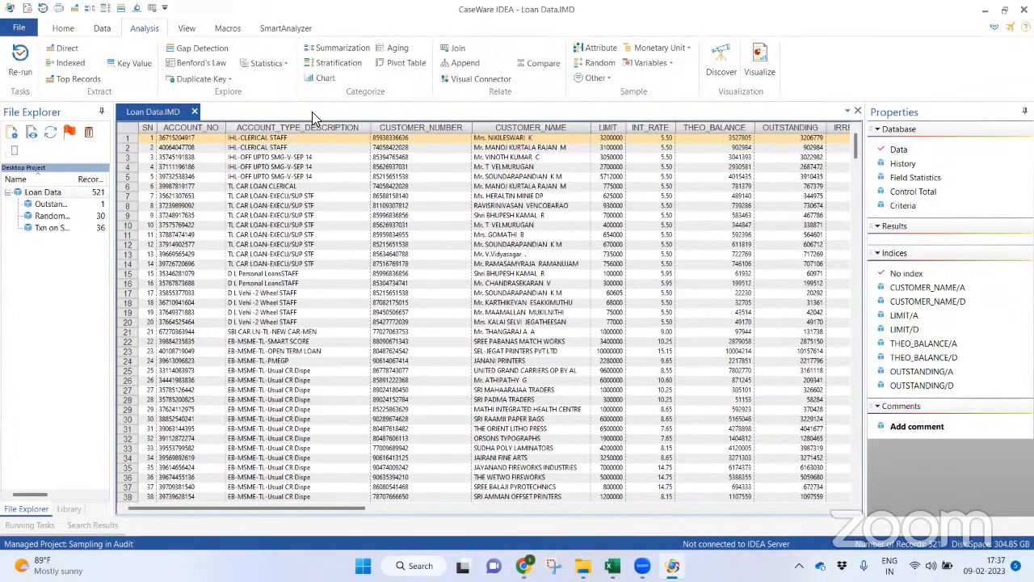
# Switch to the Types of Sampling Excel workbook and copy only the formatting of A4 onto the Stratified Sampling cell A3.
pyautogui.click(599, 78)
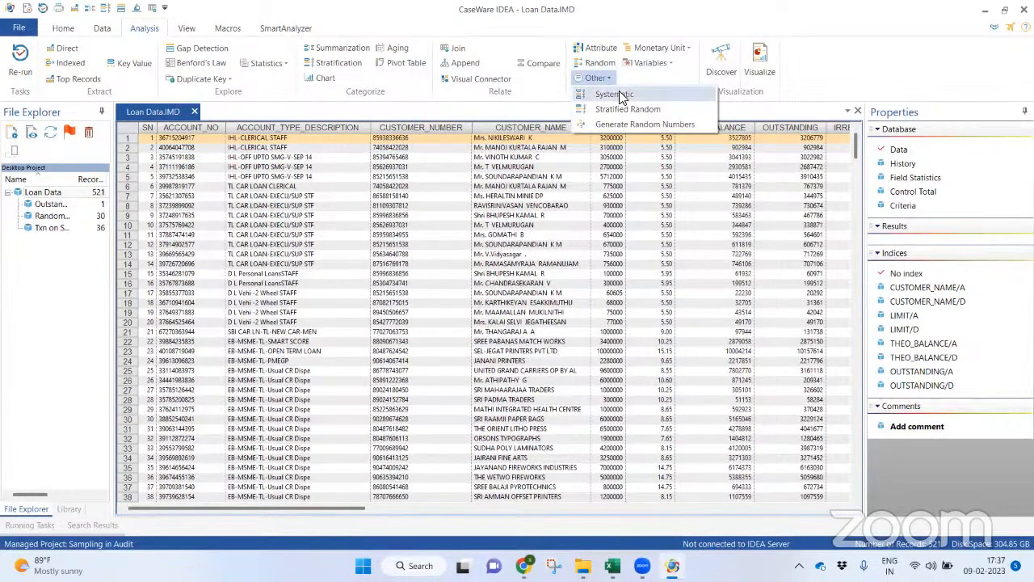
pyautogui.hotkey('alt', 'Tab')
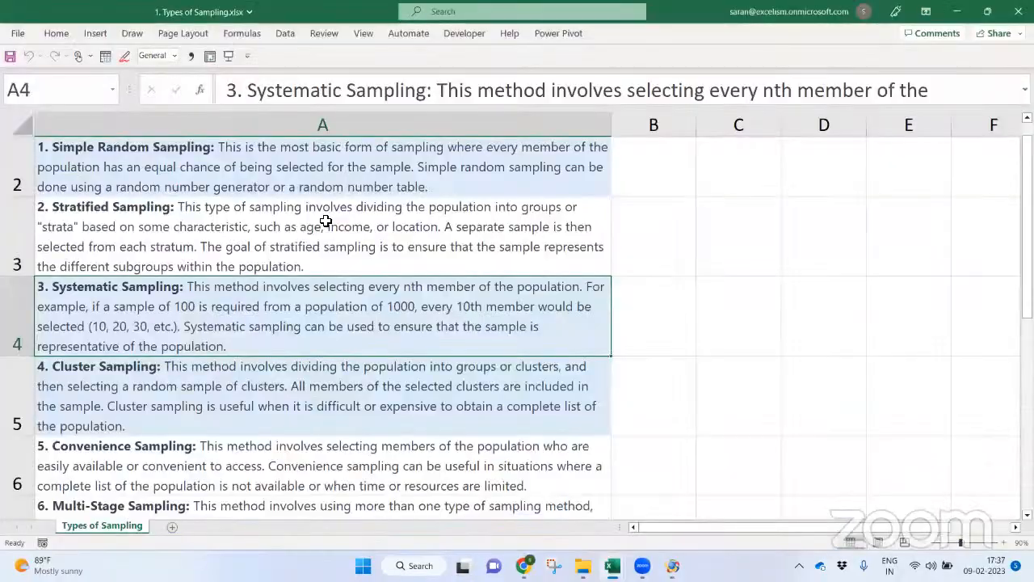
pyautogui.click(326, 221)
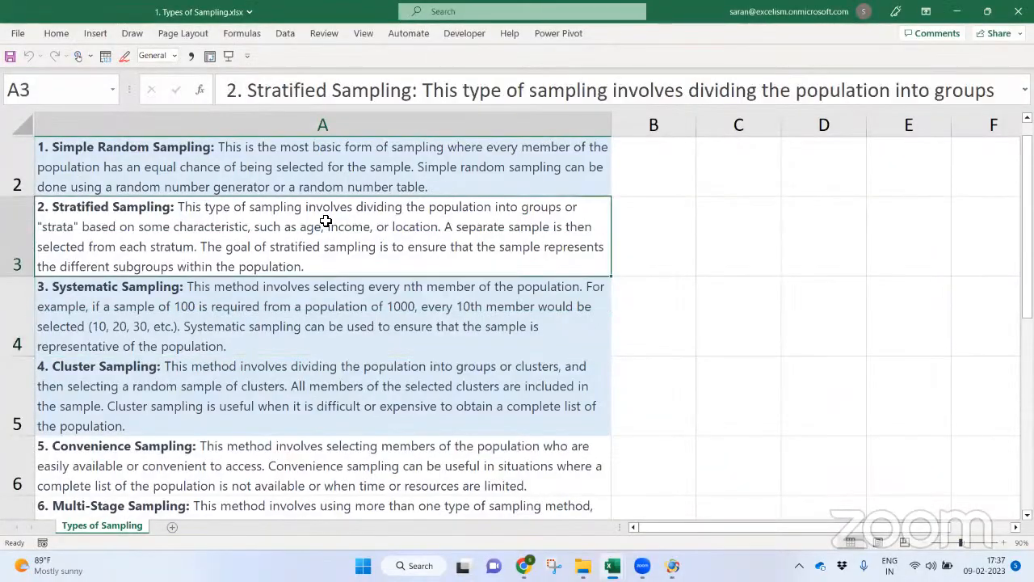
pyautogui.click(349, 284)
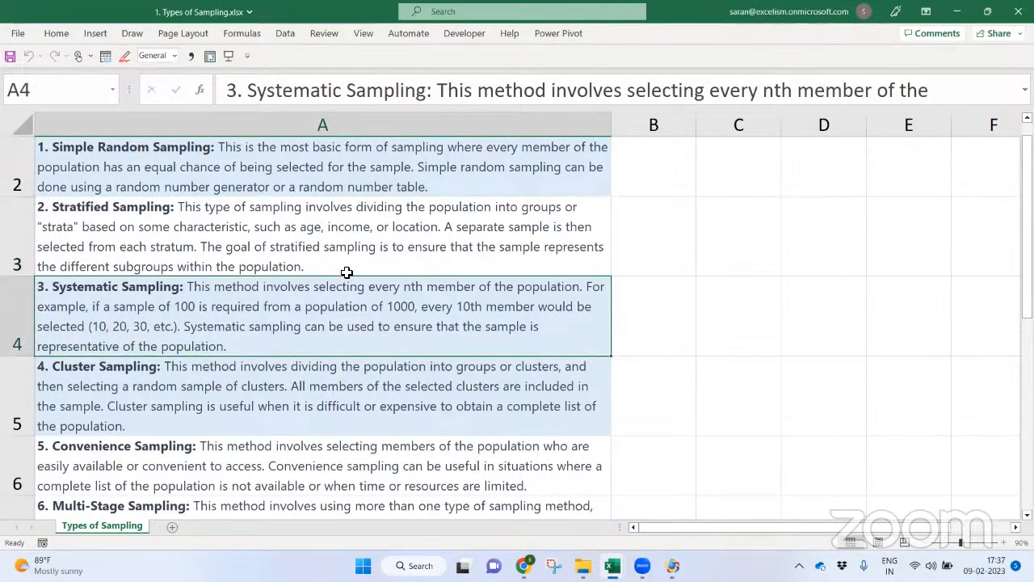
pyautogui.click(335, 243)
pyautogui.click(363, 281)
pyautogui.hotkey('ctrl', 'c')
pyautogui.press('Up')
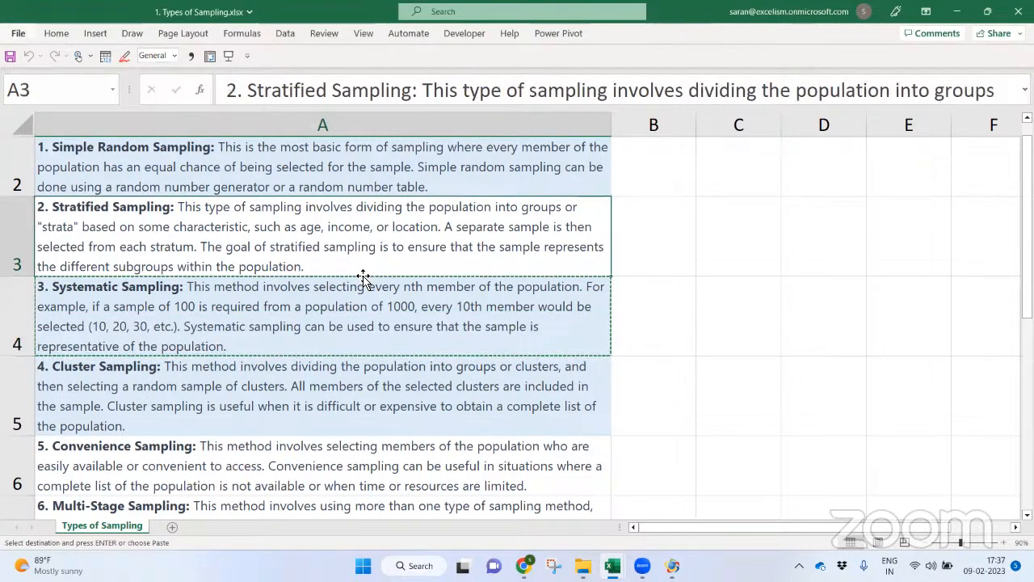
pyautogui.hotkey('ctrl', 'alt', 'v')
pyautogui.press('t')
pyautogui.press('Return')
pyautogui.press('Escape')
pyautogui.press('Down')
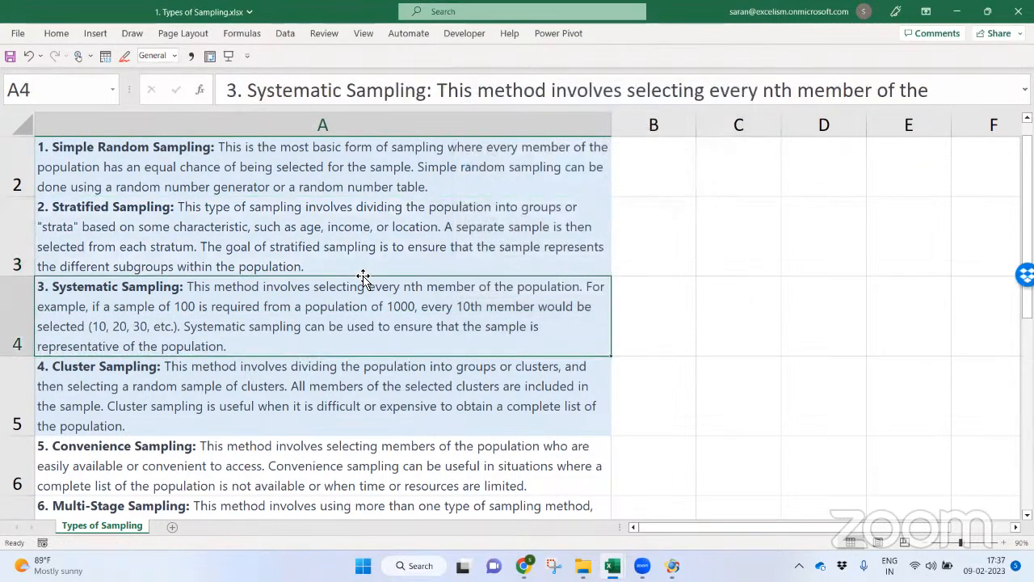
# Change "nth" to "Nth" in the Systematic Sampling definition in A4.
pyautogui.doubleClick(410, 291)
pyautogui.write('N')
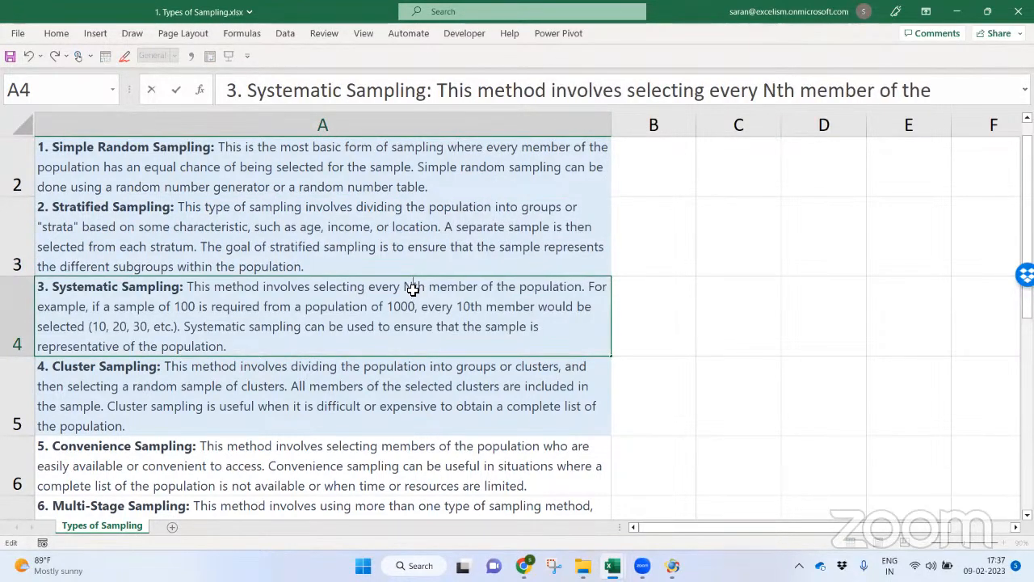
pyautogui.press('Return')
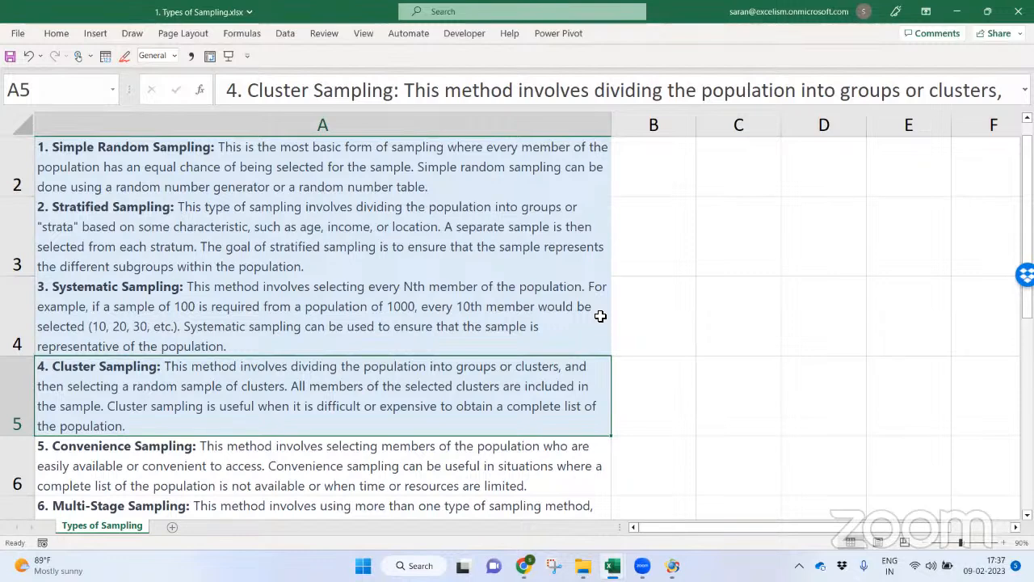
pyautogui.click(564, 310)
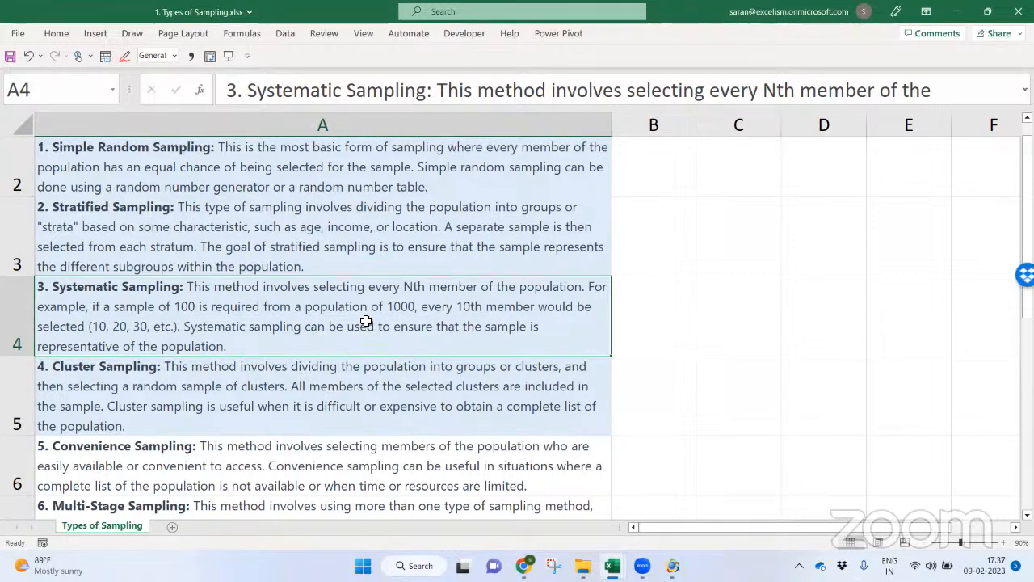
# Switch to CaseWare IDEA and start a systematic sample on the Loan Data database.
pyautogui.hotkey('alt', 'Tab')
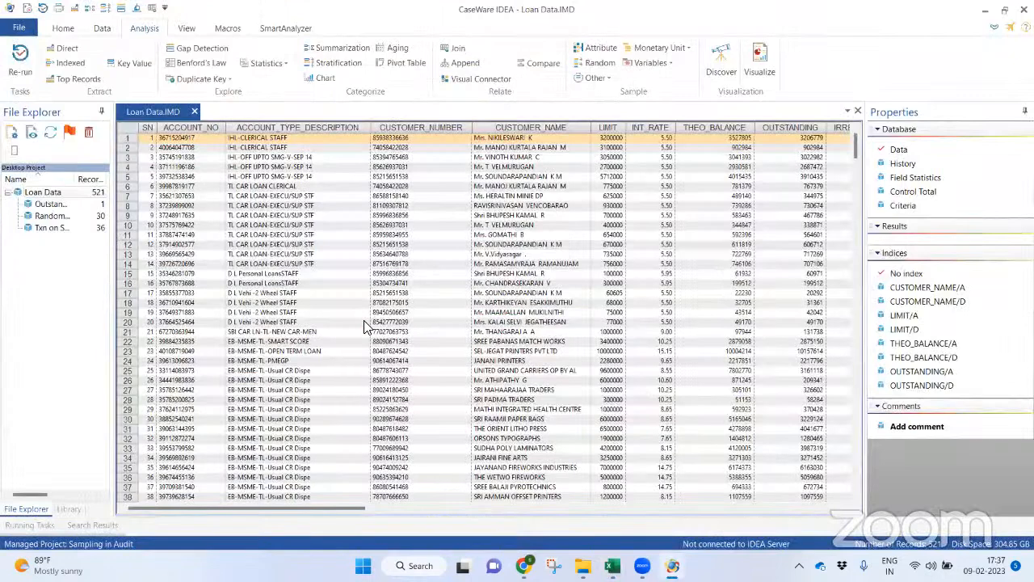
pyautogui.click(595, 79)
pyautogui.click(608, 95)
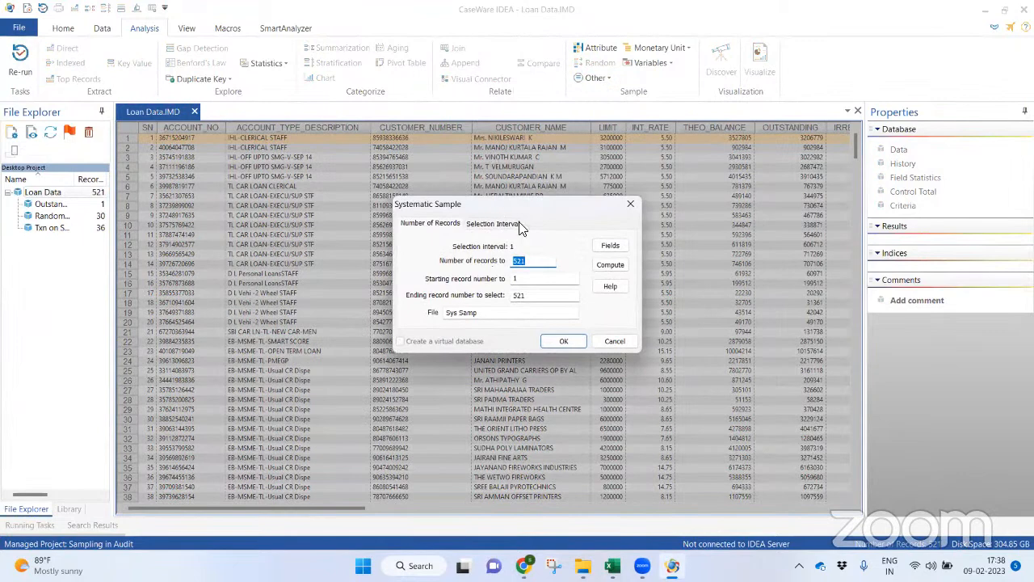
pyautogui.moveTo(551, 203); pyautogui.dragTo(560, 190)
pyautogui.moveTo(547, 145); pyautogui.dragTo(547, 145)
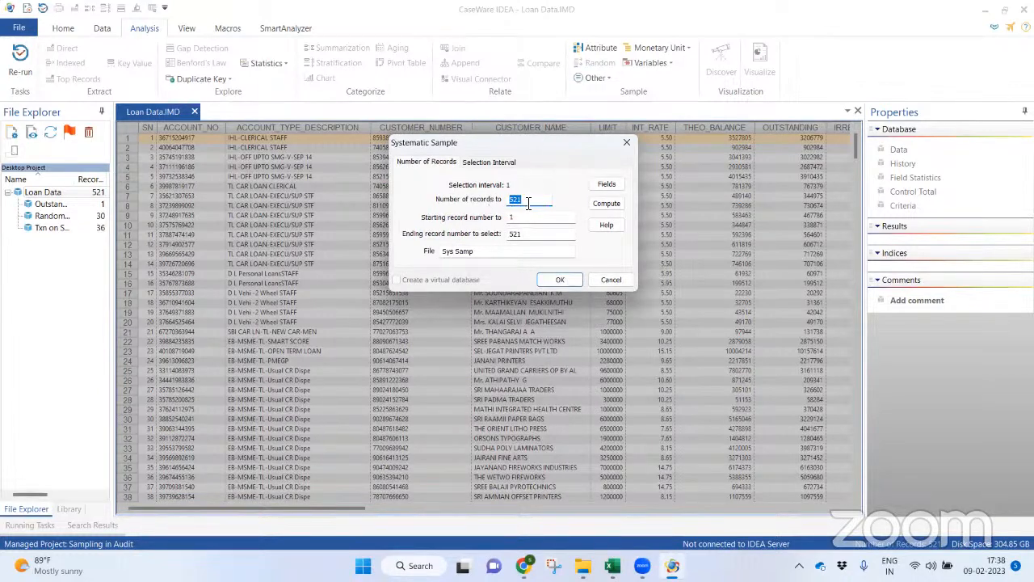
# Set the number of records to select to 30 and the selection interval to 20.
pyautogui.write('30')
pyautogui.click(523, 217)
pyautogui.moveTo(512, 217); pyautogui.dragTo(507, 238)
pyautogui.click(501, 166)
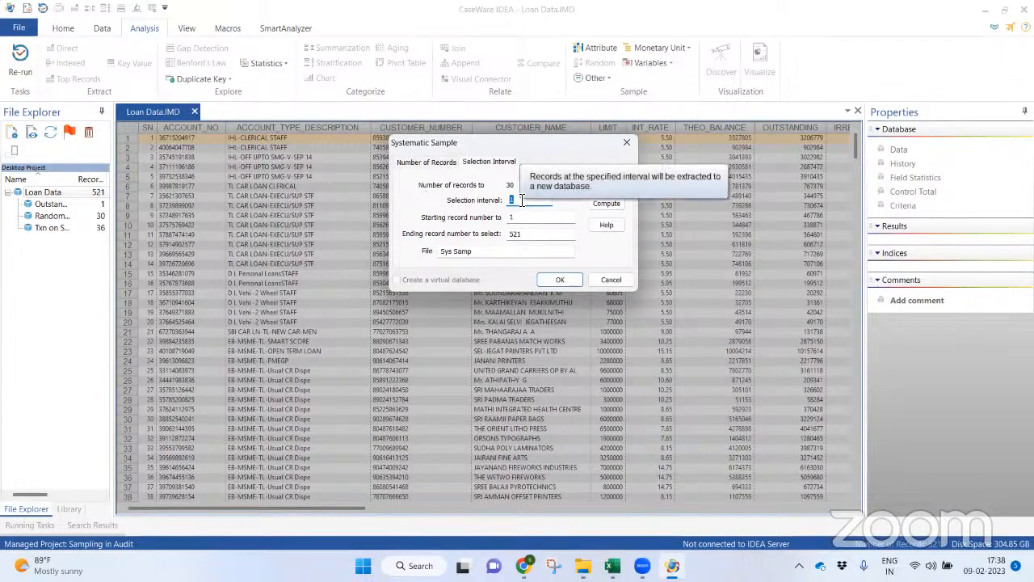
pyautogui.write('20')
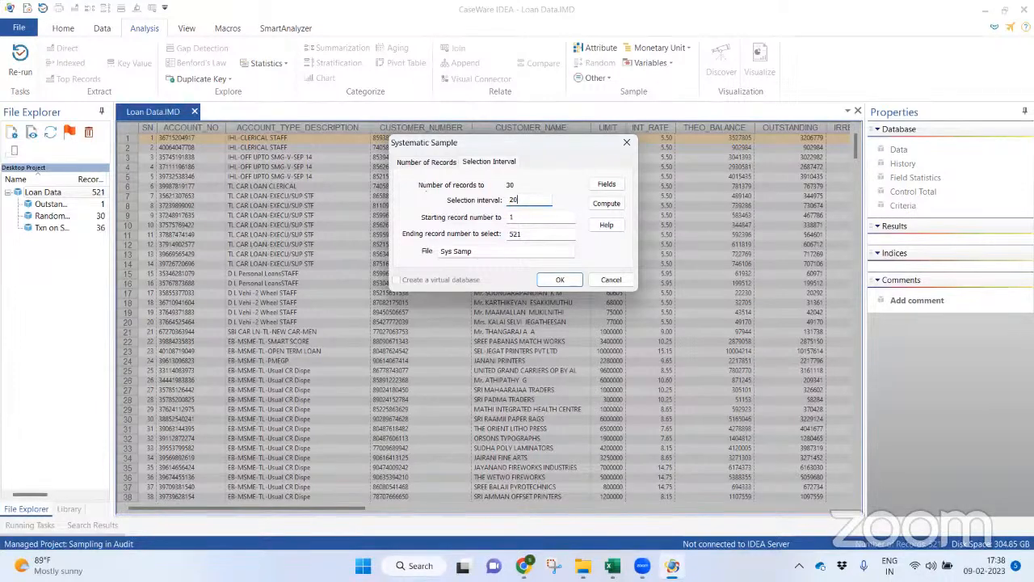
# Set the number of records to 40 and recompute the record count from the selection interval.
pyautogui.click(424, 162)
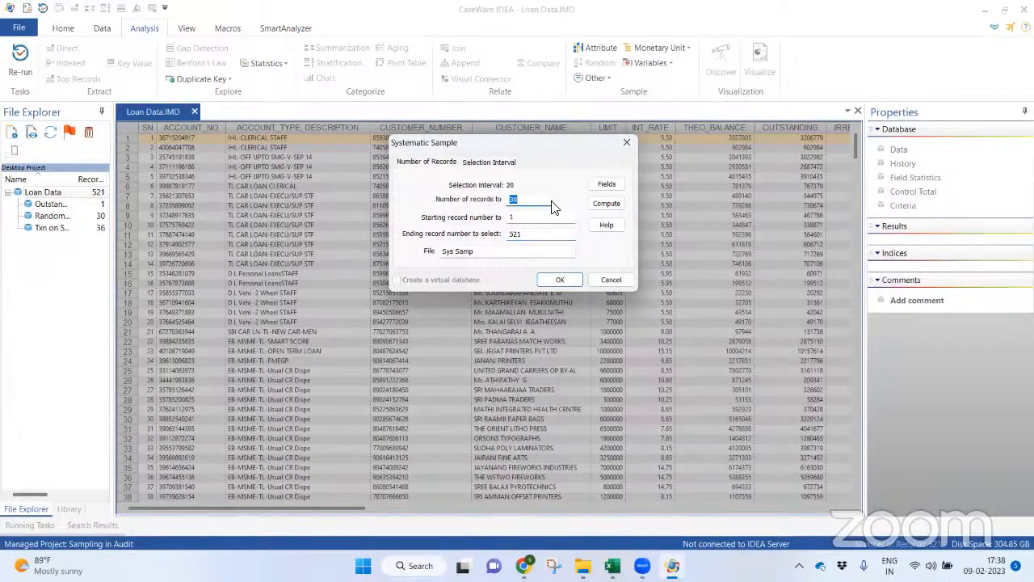
pyautogui.write('40')
pyautogui.click(543, 235)
pyautogui.click(534, 202)
pyautogui.click(503, 163)
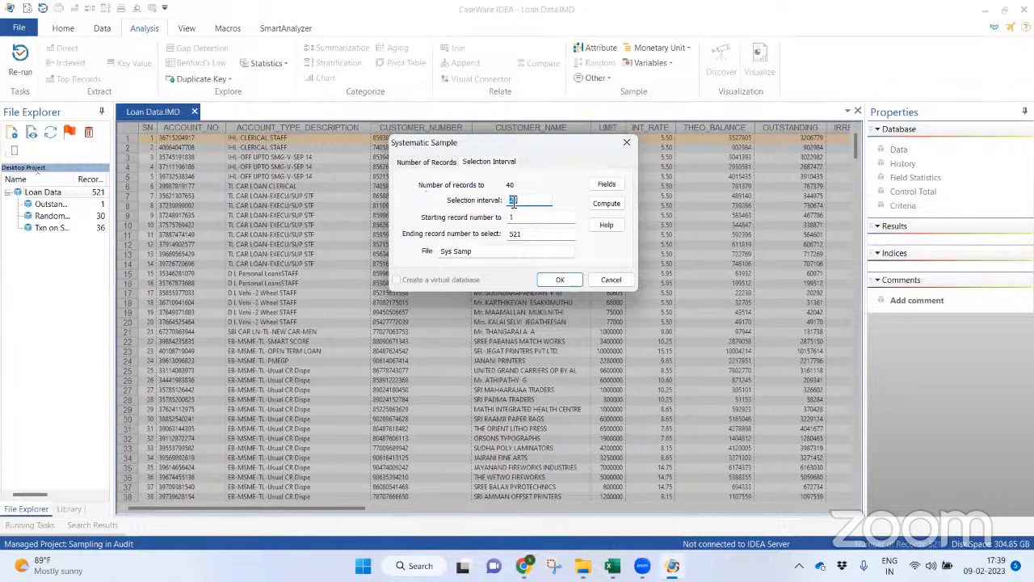
pyautogui.click(601, 206)
# Set the number of records to 35 and compute the matching selection interval.
pyautogui.click(453, 166)
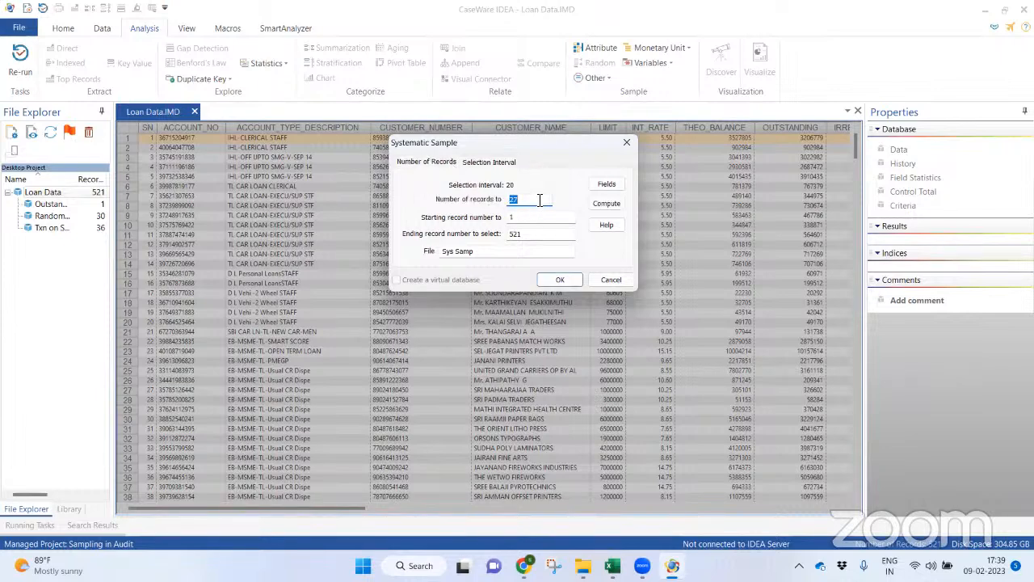
pyautogui.write('30')
pyautogui.press('BackSpace')
pyautogui.press('BackSpace')
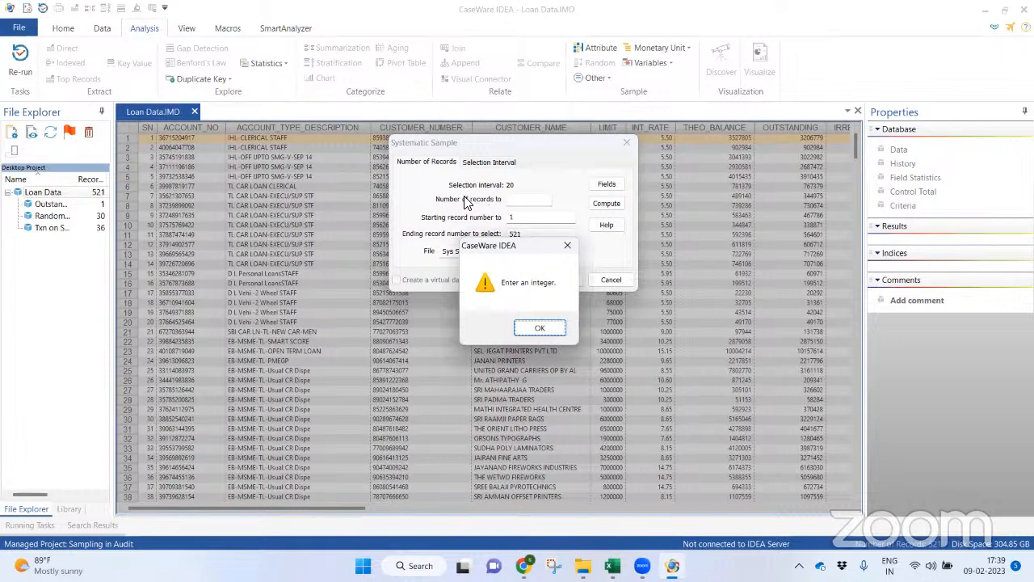
pyautogui.click(540, 327)
pyautogui.write('35')
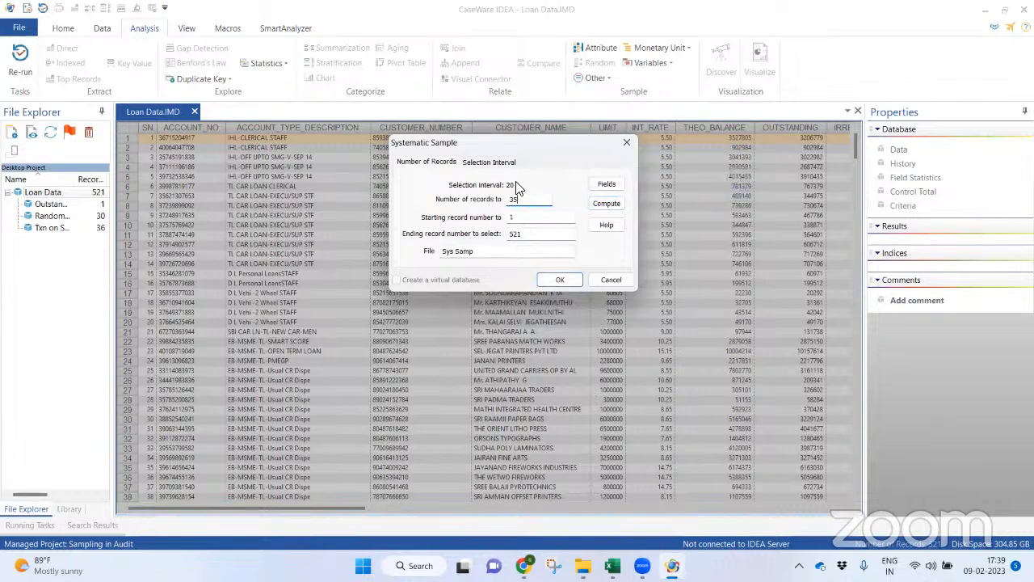
pyautogui.click(607, 207)
# Set the selection interval to 20 and compute the number of records to select.
pyautogui.click(497, 161)
pyautogui.write('20')
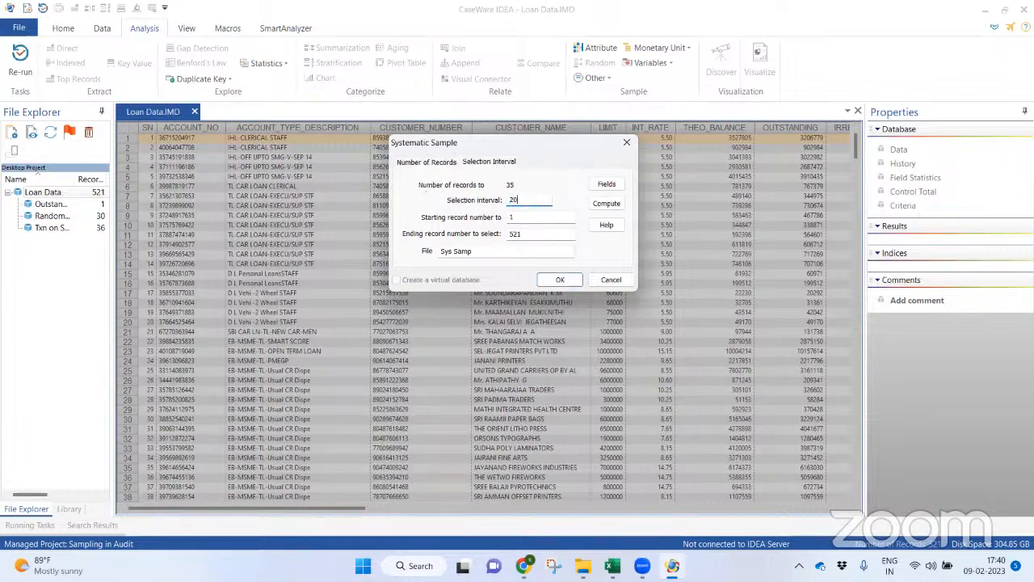
pyautogui.click(607, 203)
# Name the output database Systematic Sampling and generate the systematic sample.
pyautogui.moveTo(499, 252); pyautogui.dragTo(405, 250)
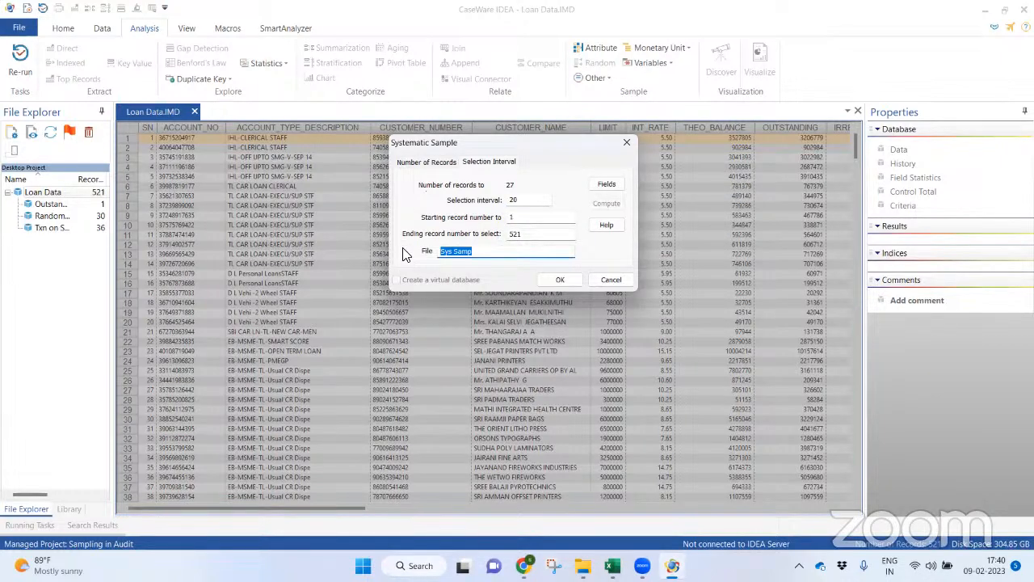
pyautogui.write('Systematic Sampling')
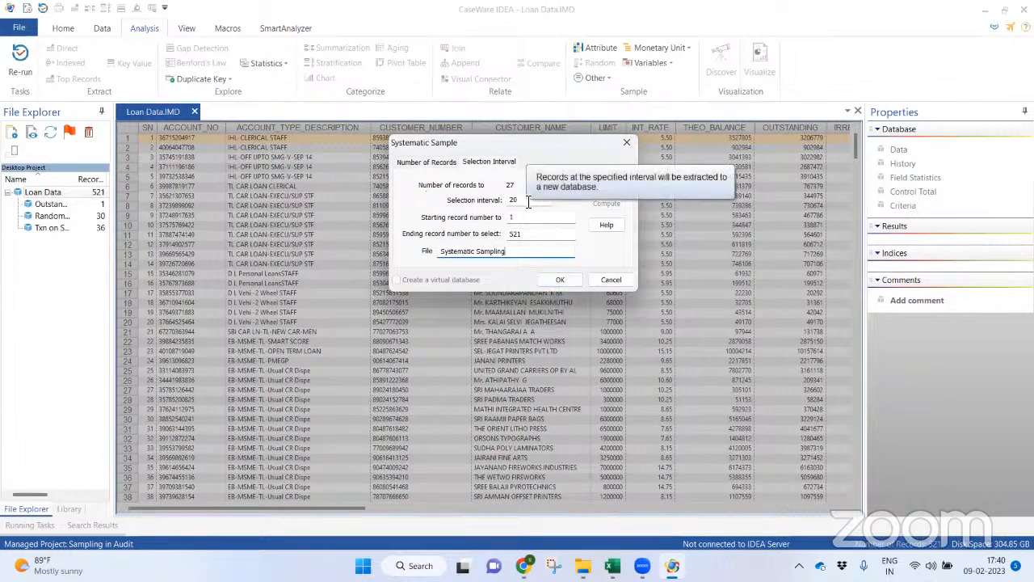
pyautogui.click(561, 280)
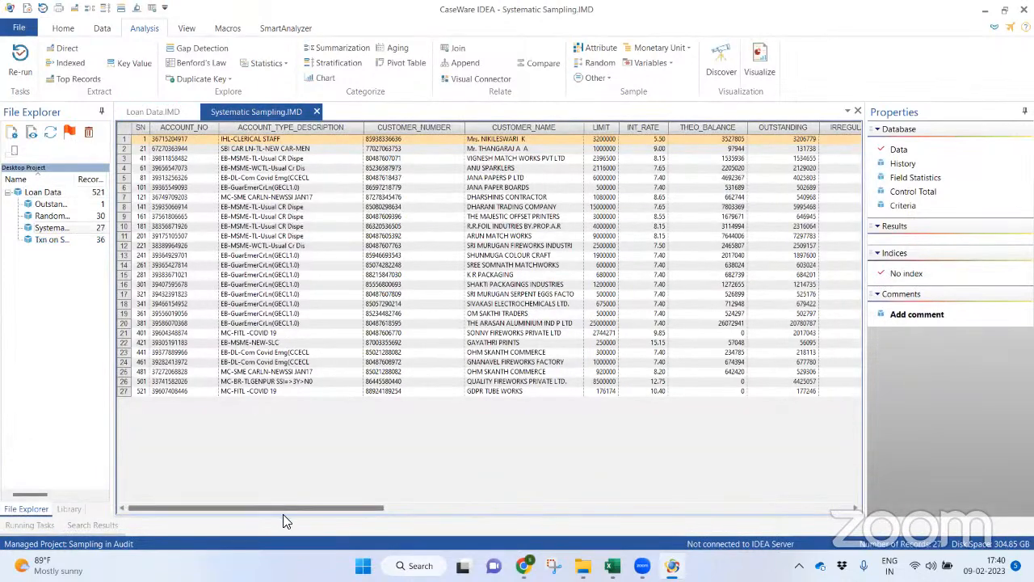
# Examine the SAM_RECNO values of the systematic sample and close the Systematic Sampling database.
pyautogui.moveTo(285, 506); pyautogui.dragTo(748, 457)
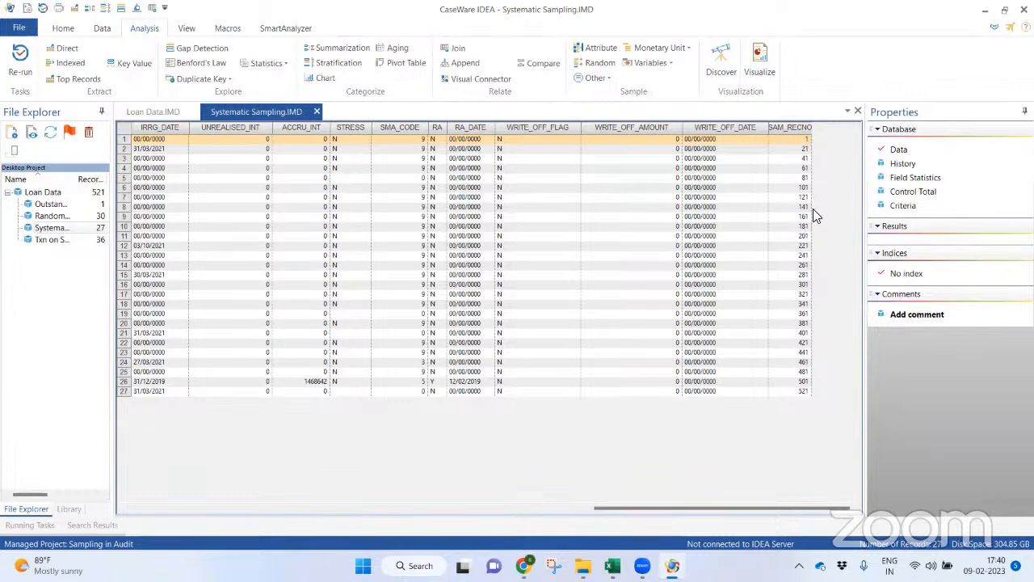
pyautogui.moveTo(739, 501); pyautogui.dragTo(280, 507)
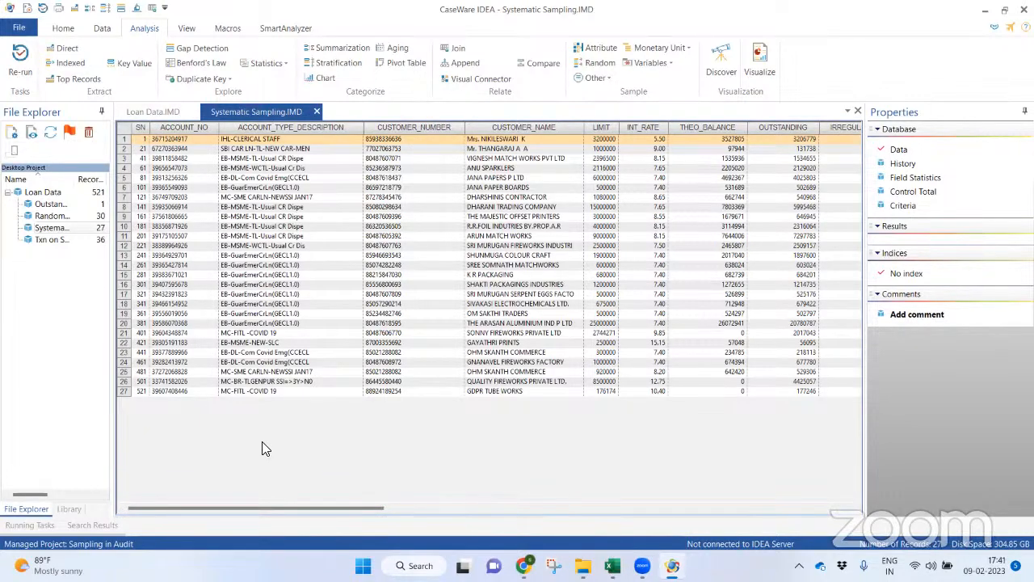
pyautogui.click(317, 111)
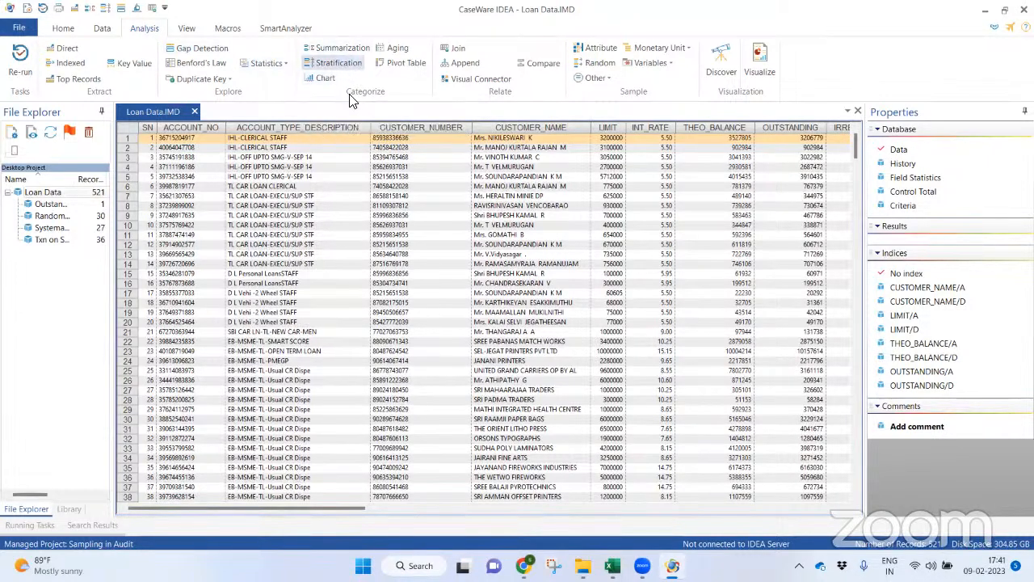
# Start a stratified random sample with numeric stratification, using OUTSTANDING as both the field to stratify and the field to total on.
pyautogui.click(599, 78)
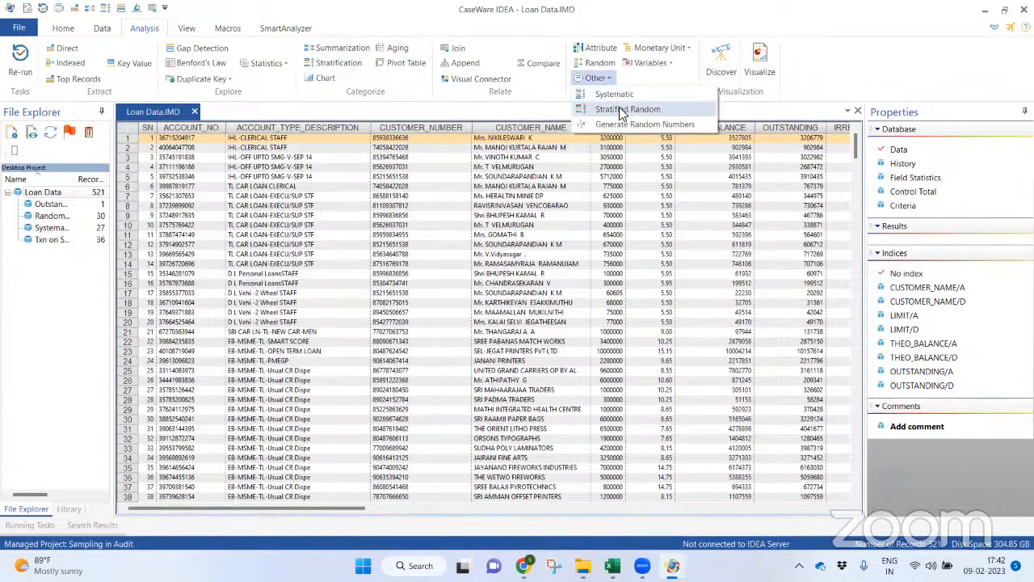
pyautogui.click(619, 109)
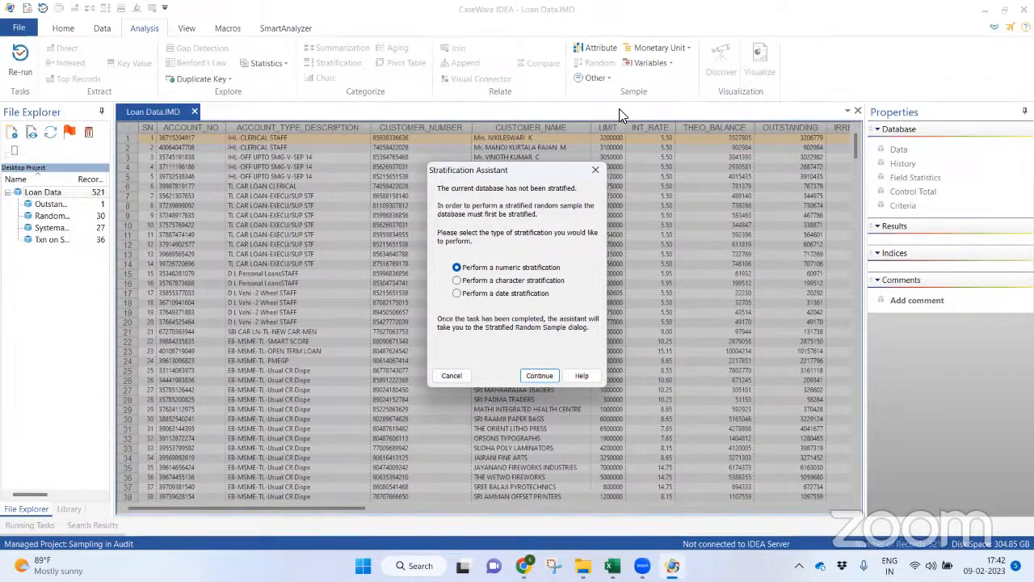
pyautogui.click(540, 376)
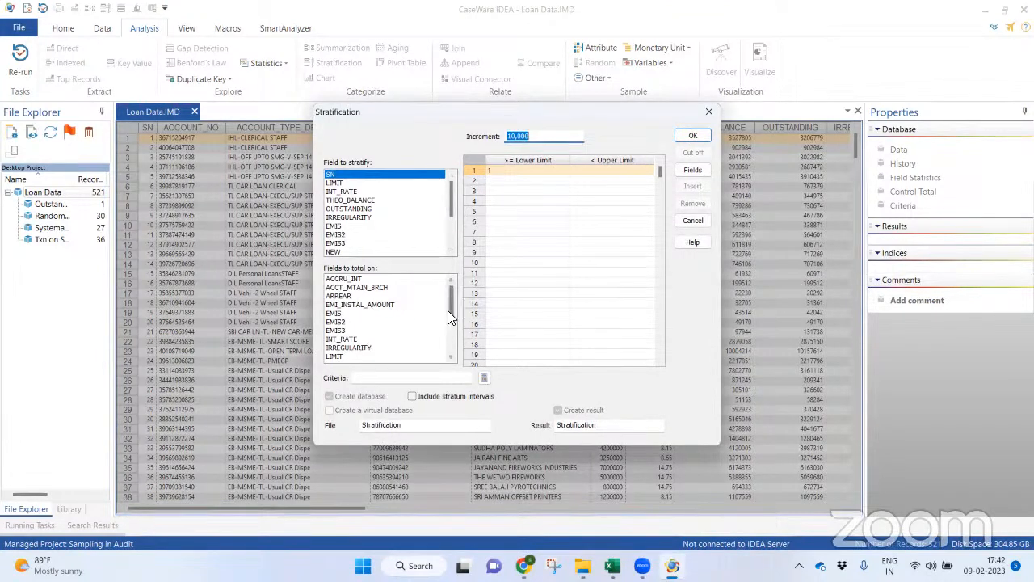
pyautogui.scroll(-1, 447, 311)
pyautogui.moveTo(448, 321); pyautogui.dragTo(448, 328)
pyautogui.click(387, 341)
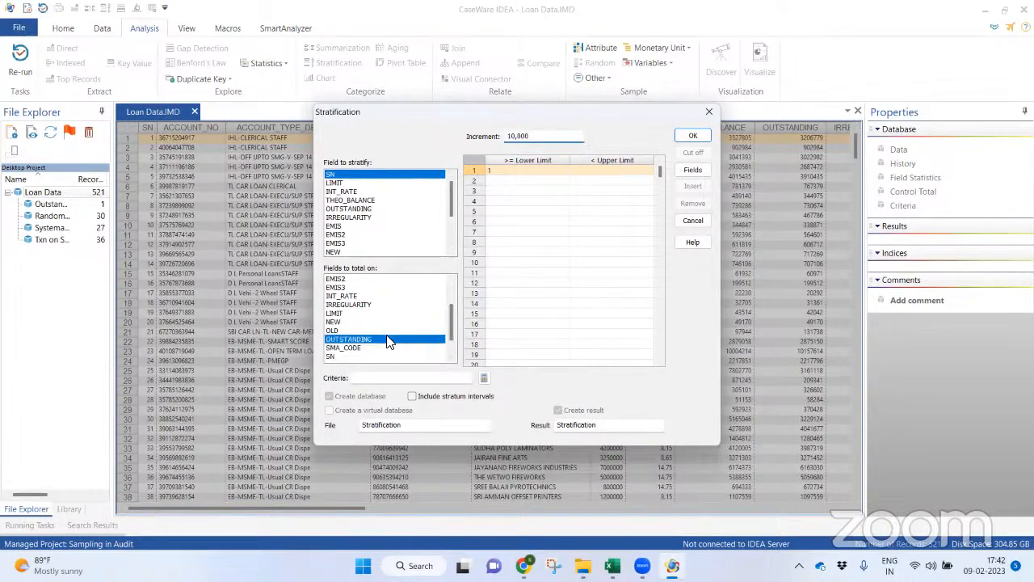
pyautogui.click(387, 209)
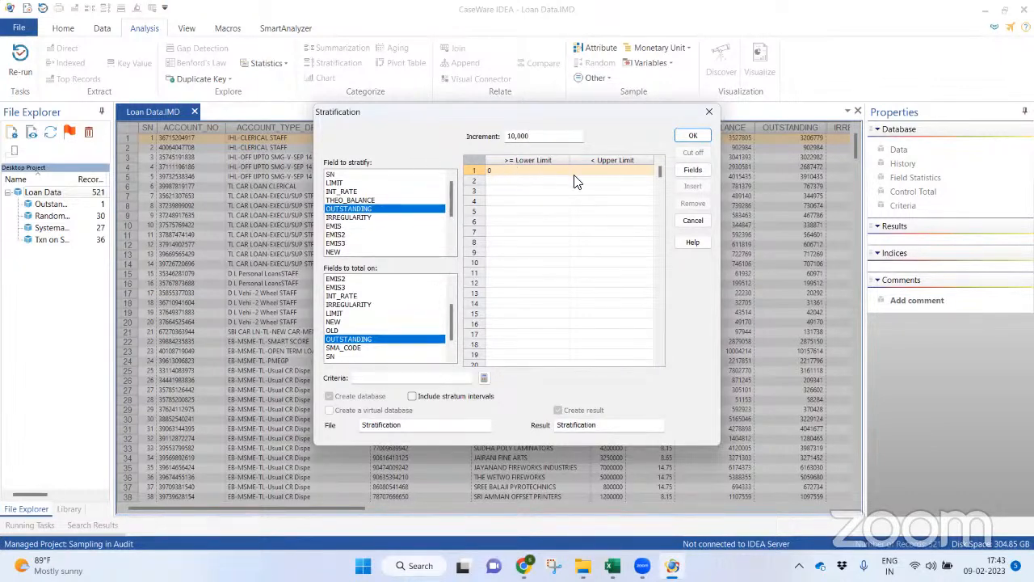
# Try filling the strata limits from 0 in 10,000 increments, up to 200,000 and again to 110,000, and remove the rows.
pyautogui.click(598, 171)
pyautogui.moveTo(599, 179); pyautogui.dragTo(605, 361)
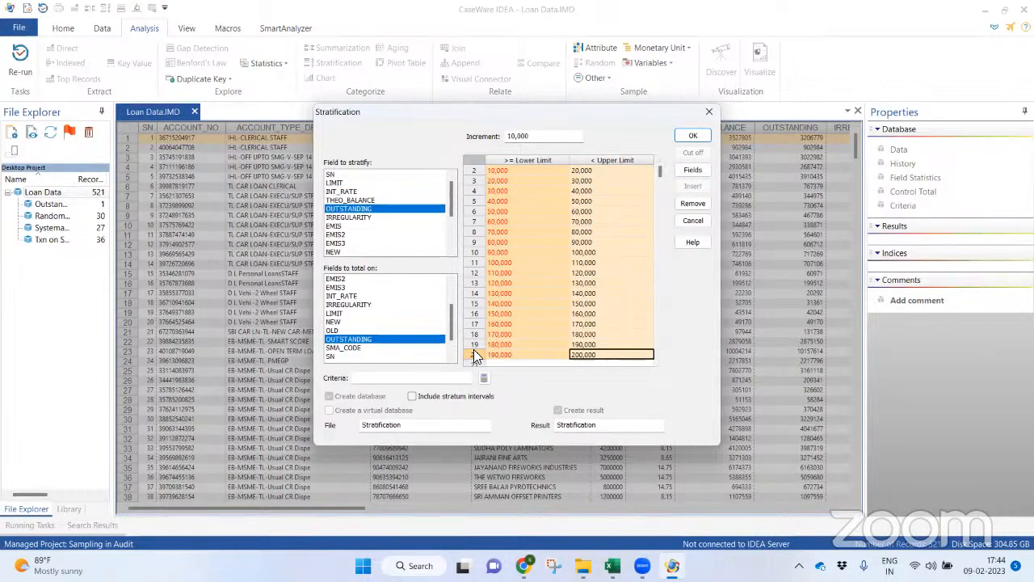
pyautogui.scroll(1, 551, 346)
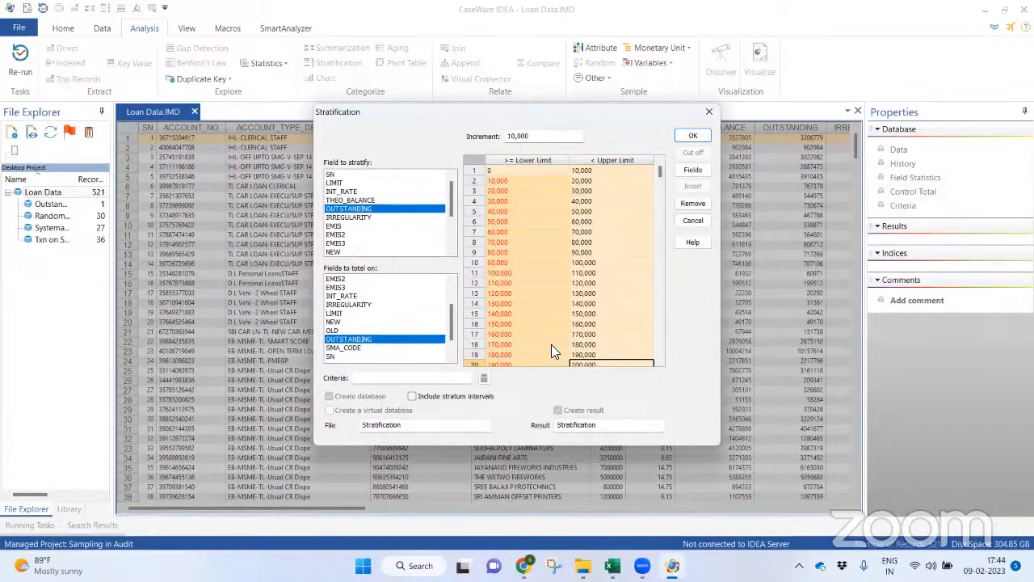
pyautogui.click(692, 202)
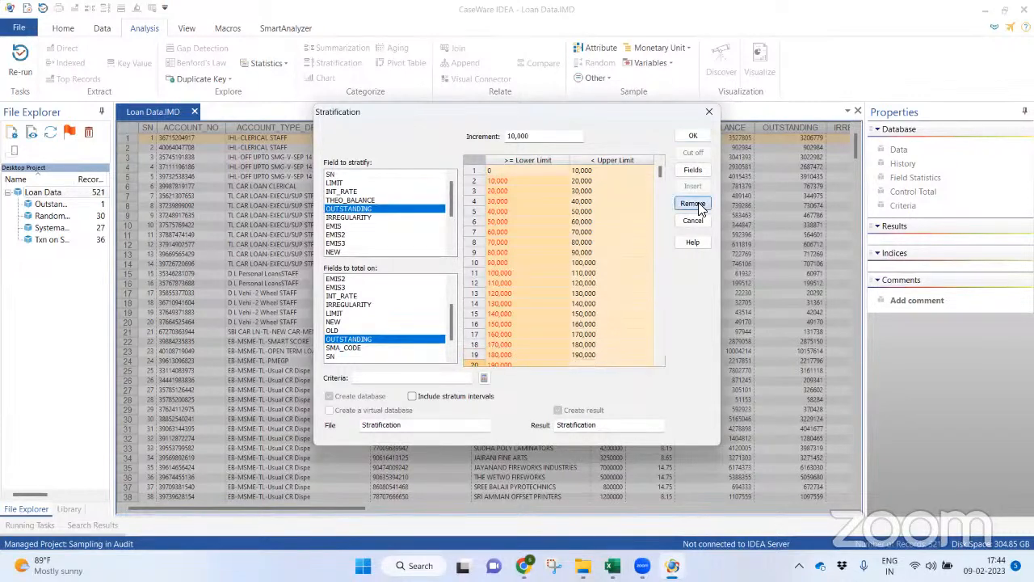
pyautogui.click(597, 175)
pyautogui.moveTo(596, 170); pyautogui.dragTo(606, 272)
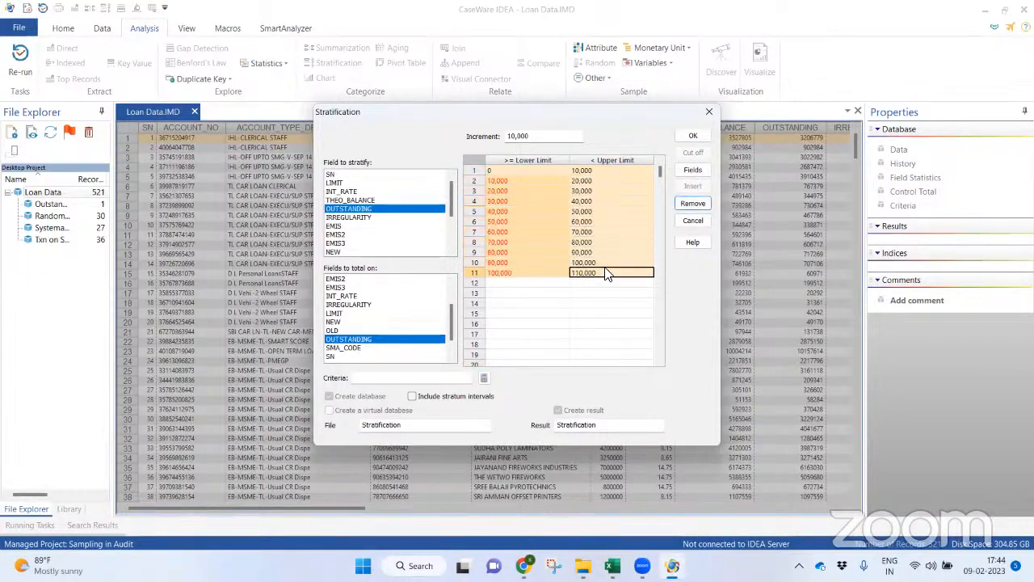
pyautogui.click(685, 204)
# Reset the remaining stratum's lower limit to 0 and remove that row's limits.
pyautogui.click(612, 174)
pyautogui.press('BackSpace')
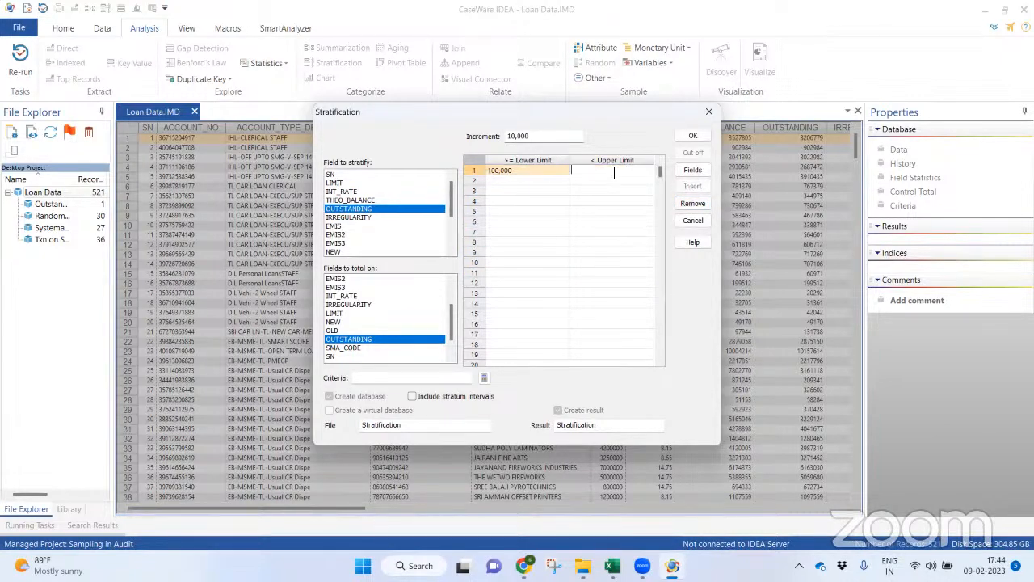
pyautogui.click(541, 174)
pyautogui.press('BackSpace')
pyautogui.write('0')
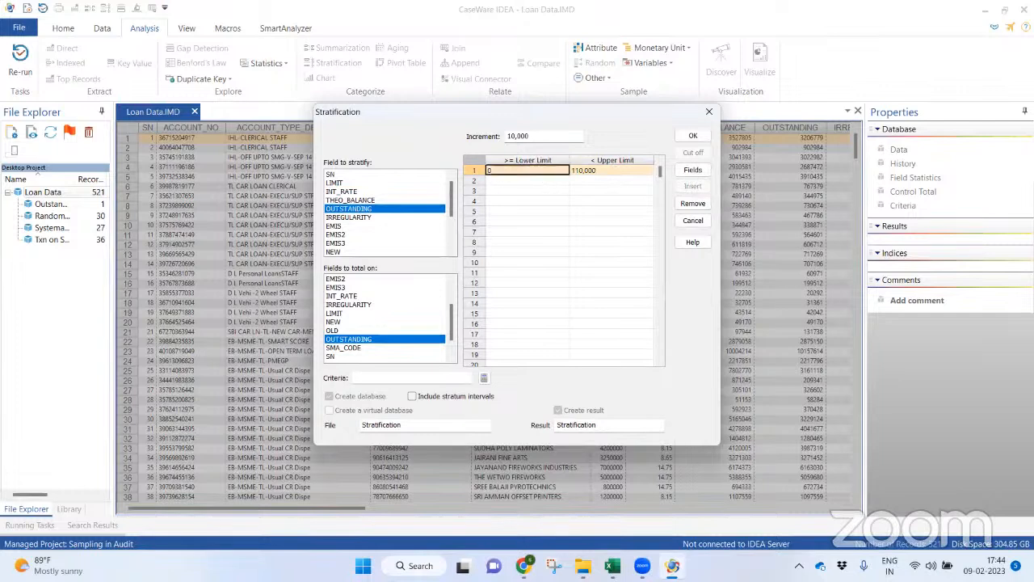
pyautogui.click(610, 170)
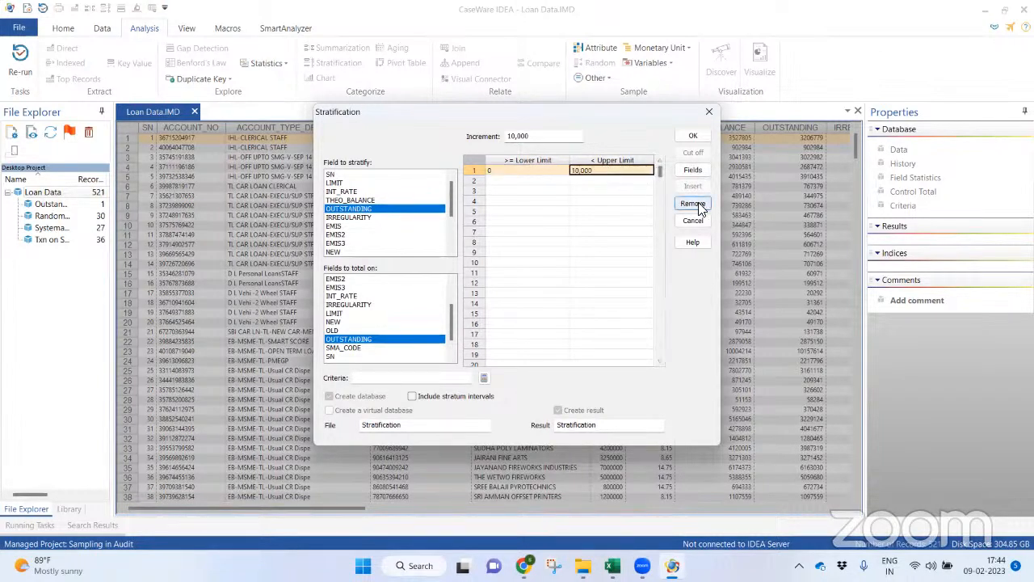
pyautogui.click(692, 203)
# Set the stratification increment to 50,000 and fill five strata covering 0 to 250,000.
pyautogui.click(551, 137)
pyautogui.moveTo(551, 138); pyautogui.dragTo(443, 136)
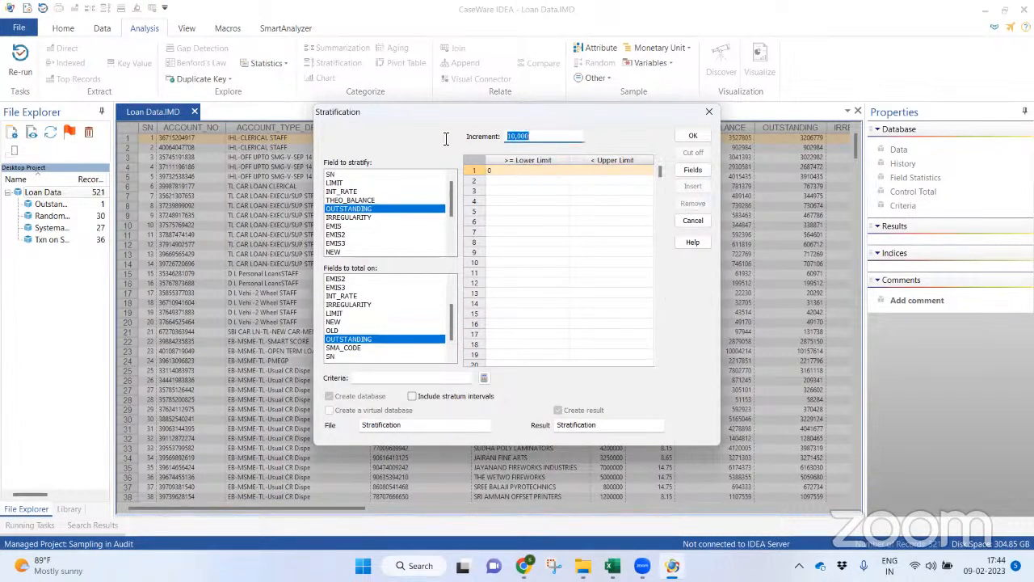
pyautogui.write('50000')
pyautogui.click(620, 169)
pyautogui.click(621, 181)
pyautogui.click(621, 191)
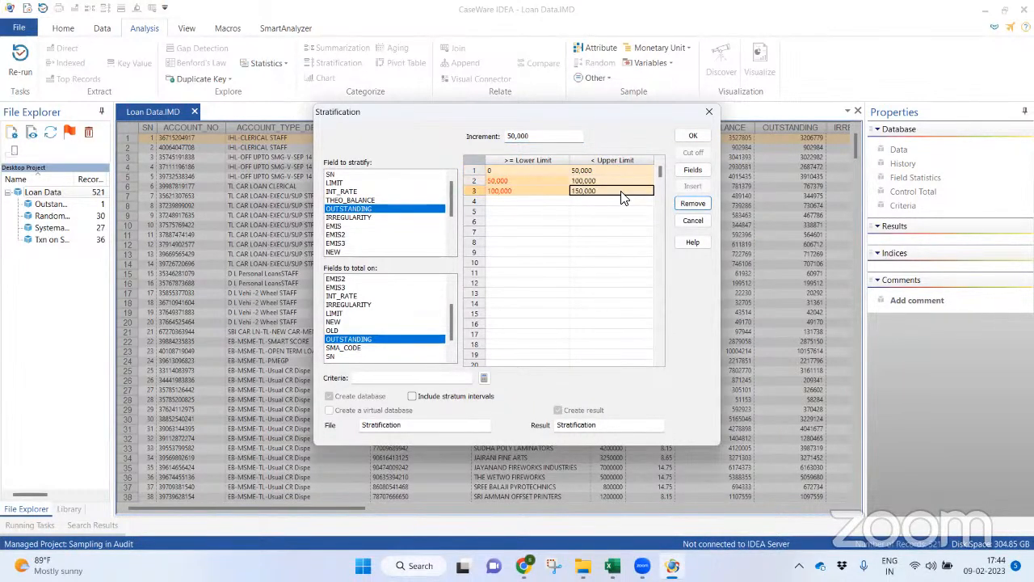
pyautogui.click(621, 202)
pyautogui.click(620, 211)
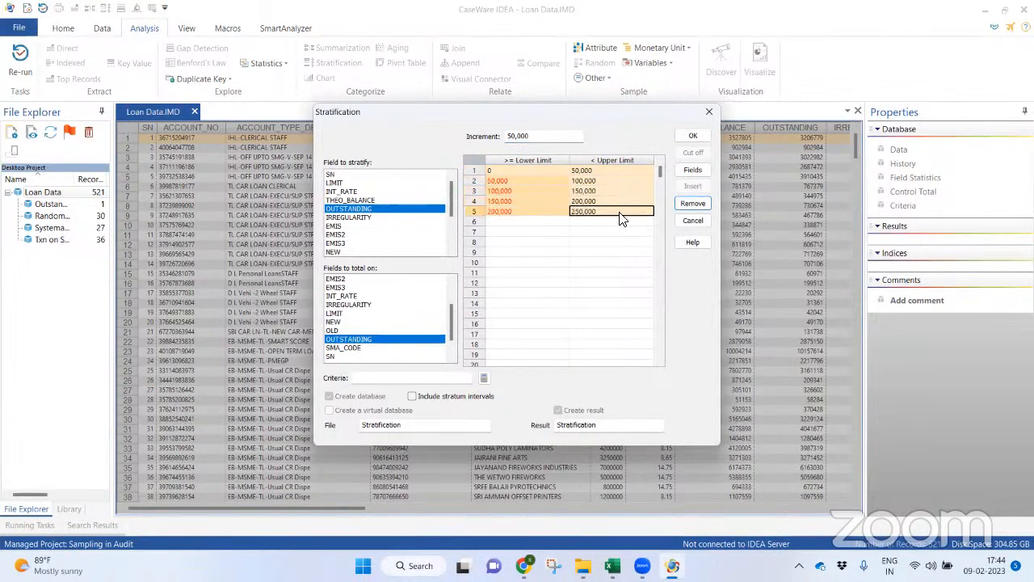
# Extend the strata limits in 50,000 increments from 250,000 up to 500,000.
pyautogui.click(620, 221)
pyautogui.click(620, 232)
pyautogui.click(617, 241)
pyautogui.click(615, 252)
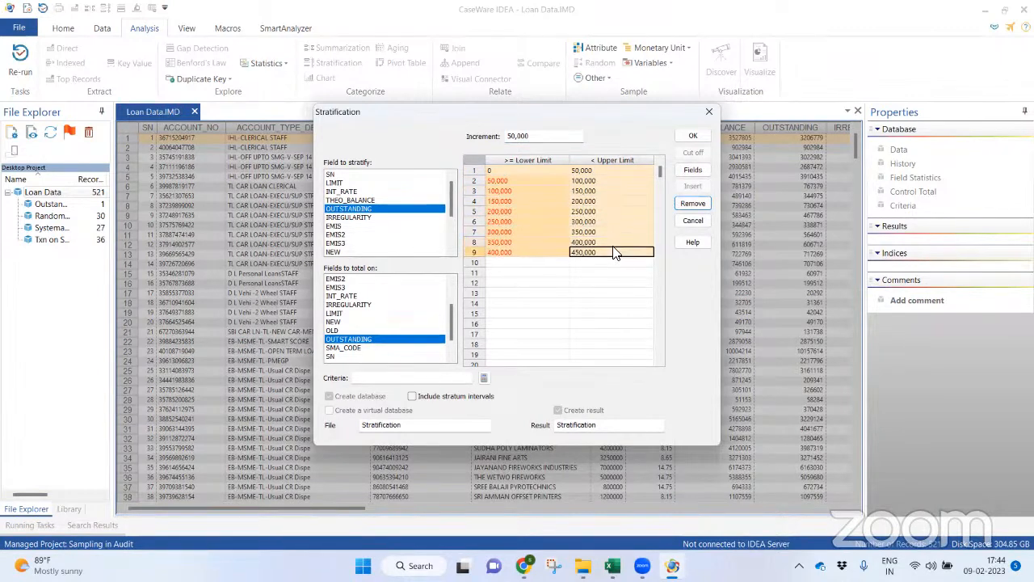
pyautogui.click(615, 262)
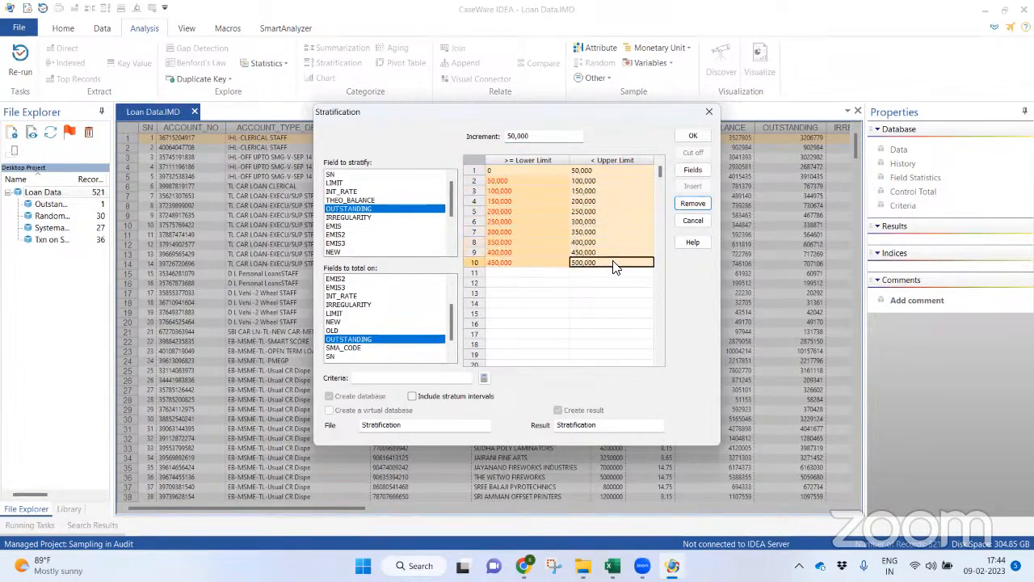
# Set the increment to 250,000 and fill strata from 500,000 to 2,000,000, removing the extra row above that limit.
pyautogui.moveTo(543, 140); pyautogui.dragTo(484, 136)
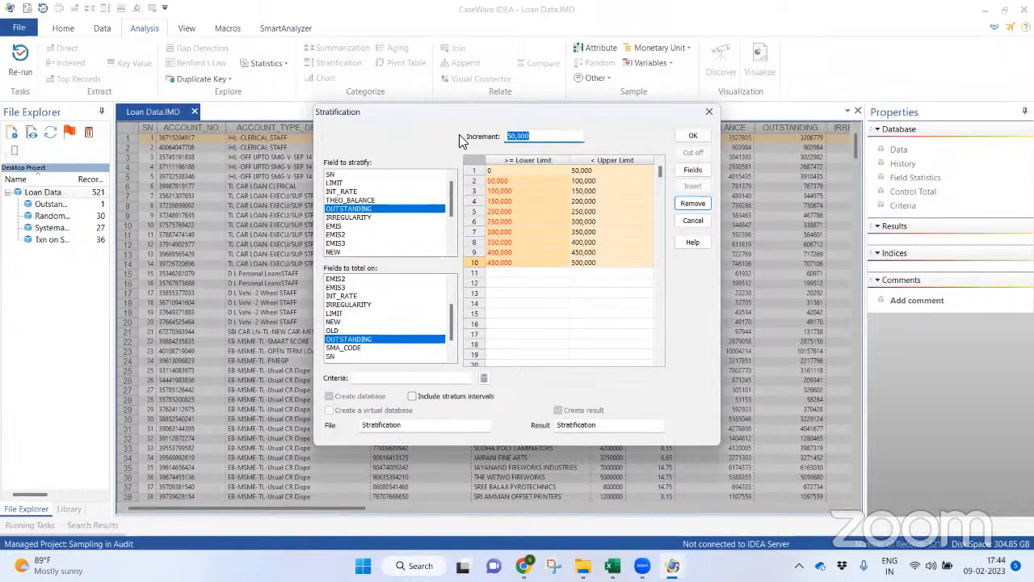
pyautogui.write('25,0000')
pyautogui.click(602, 273)
pyautogui.moveTo(600, 271); pyautogui.dragTo(610, 337)
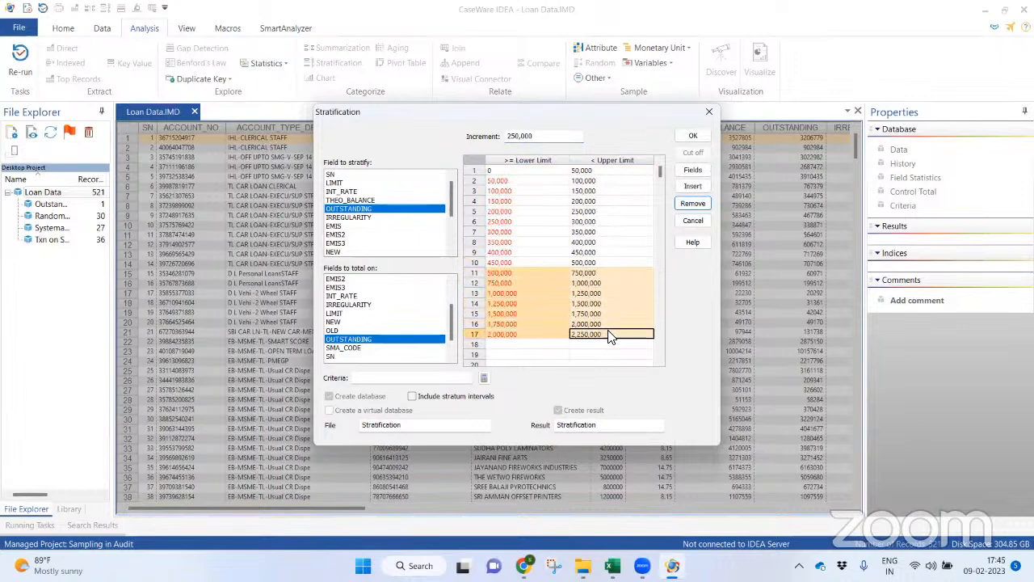
pyautogui.click(605, 273)
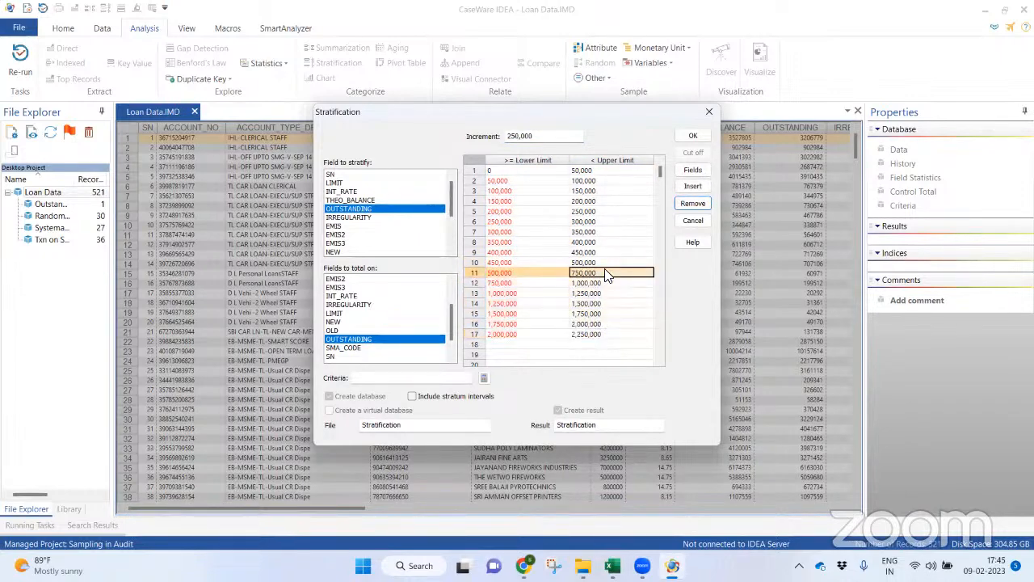
pyautogui.click(615, 335)
pyautogui.click(692, 203)
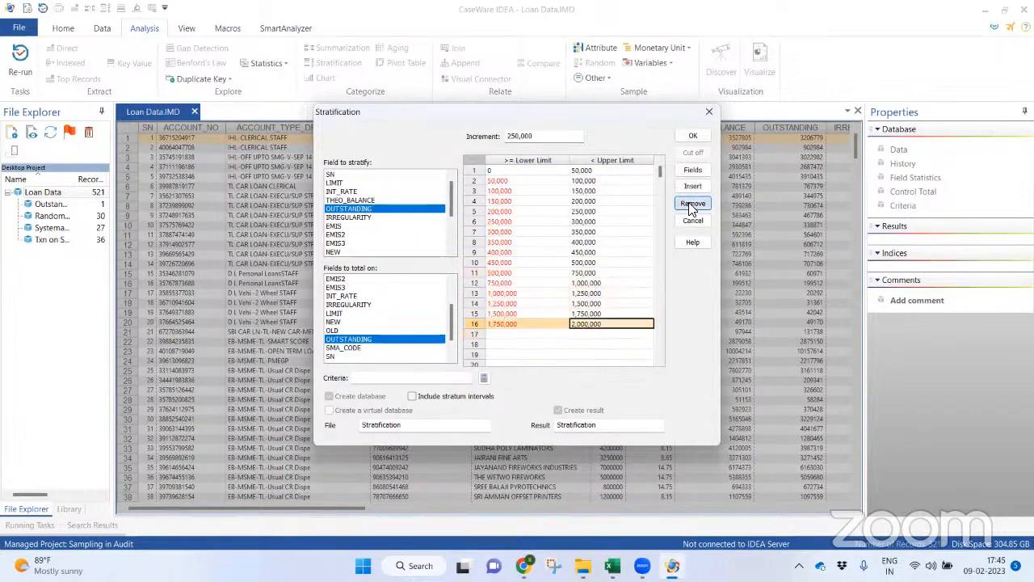
# Set the increment to 500,000 and add strata from 2,000,000 up to 5,000,000.
pyautogui.moveTo(552, 136); pyautogui.dragTo(466, 142)
pyautogui.write('500,000')
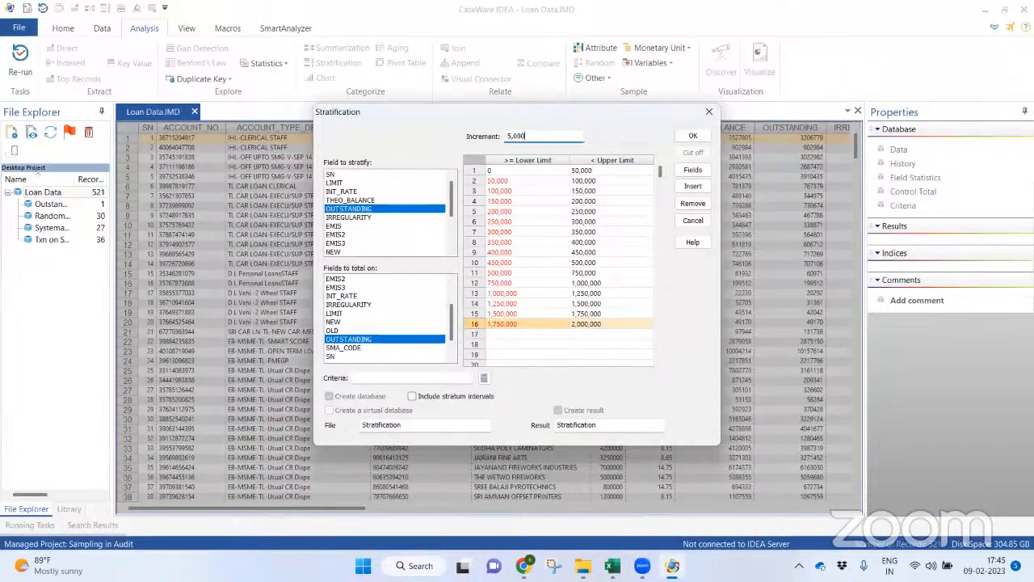
pyautogui.moveTo(622, 334); pyautogui.dragTo(660, 358)
pyautogui.click(659, 360)
pyautogui.click(660, 361)
pyautogui.click(660, 361)
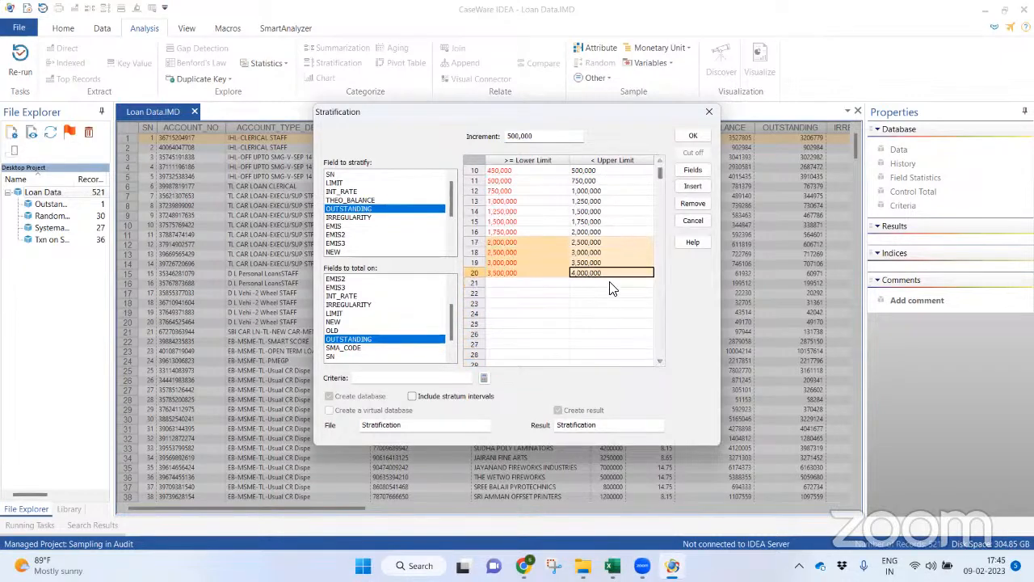
pyautogui.moveTo(611, 279); pyautogui.dragTo(612, 298)
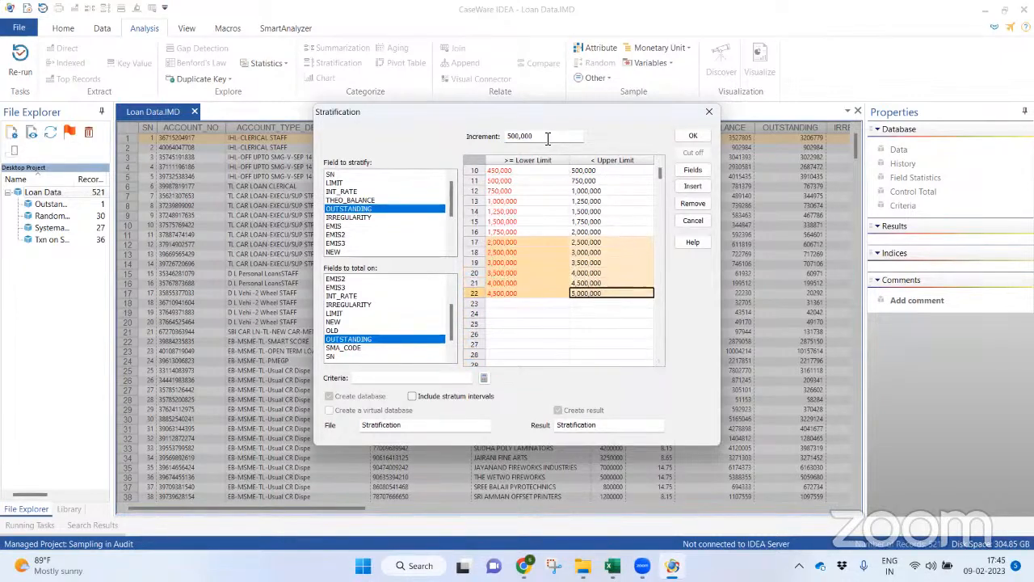
# Set the increment to 1,000,000 and add ten strata from 5,000,000 up to 15,000,000.
pyautogui.moveTo(547, 138); pyautogui.dragTo(451, 136)
pyautogui.write('10')
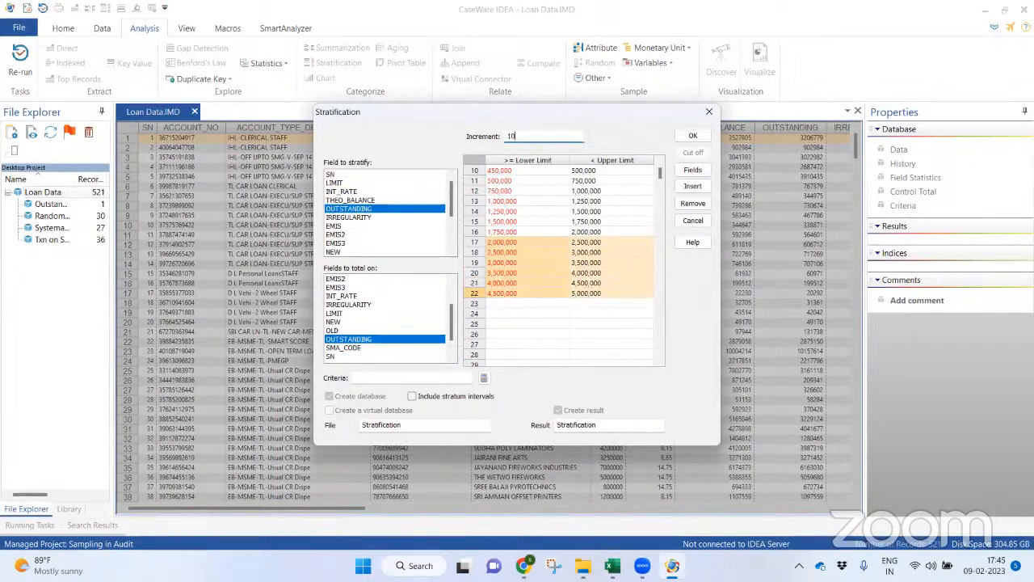
pyautogui.write('0,0000')
pyautogui.click(608, 305)
pyautogui.click(609, 316)
pyautogui.click(609, 325)
pyautogui.click(611, 334)
pyautogui.click(612, 345)
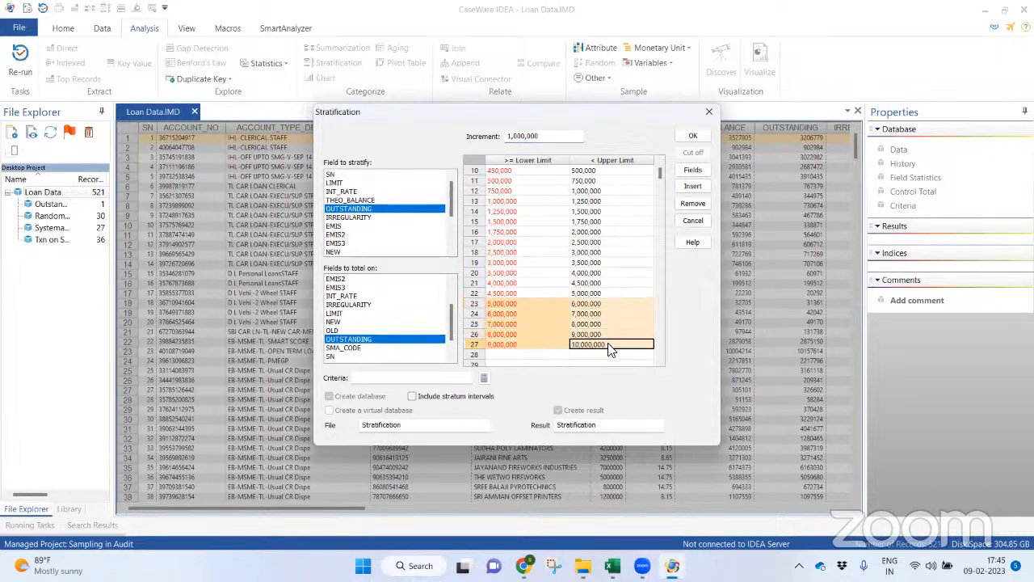
pyautogui.click(611, 355)
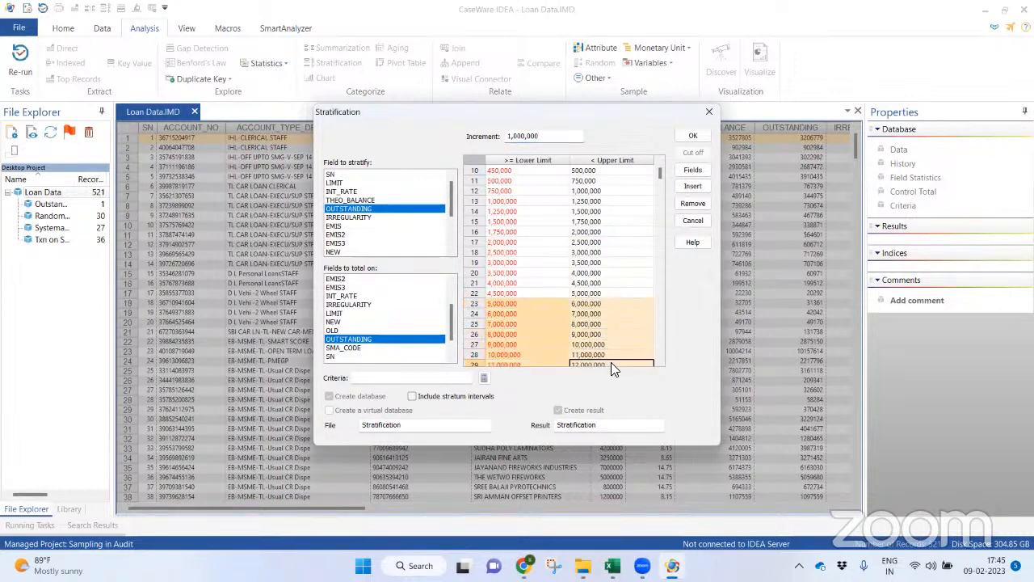
pyautogui.click(611, 362)
pyautogui.click(659, 362)
pyautogui.click(660, 362)
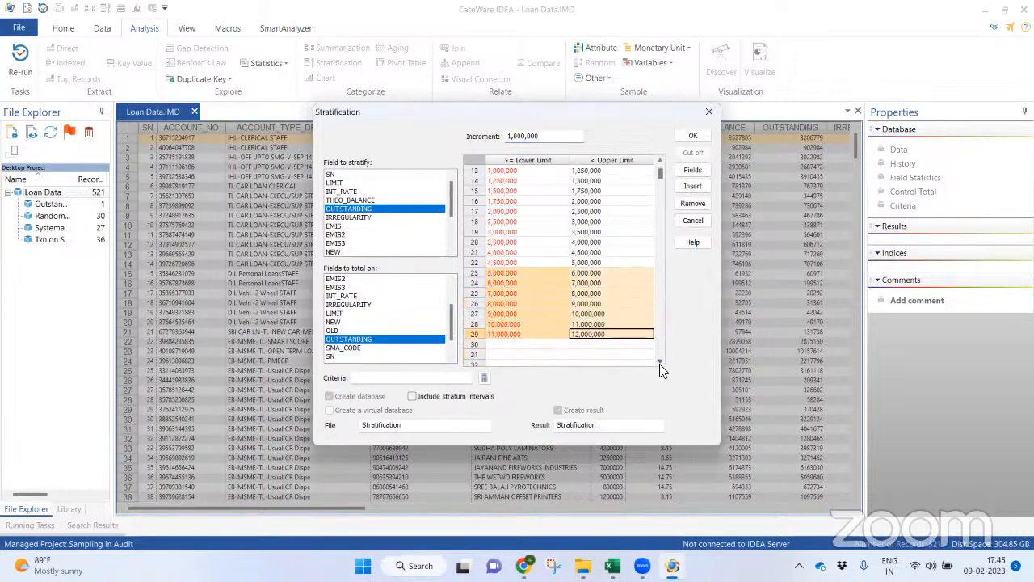
pyautogui.click(659, 362)
pyautogui.click(660, 362)
pyautogui.click(660, 362)
pyautogui.click(660, 362)
pyautogui.click(611, 303)
pyautogui.click(611, 314)
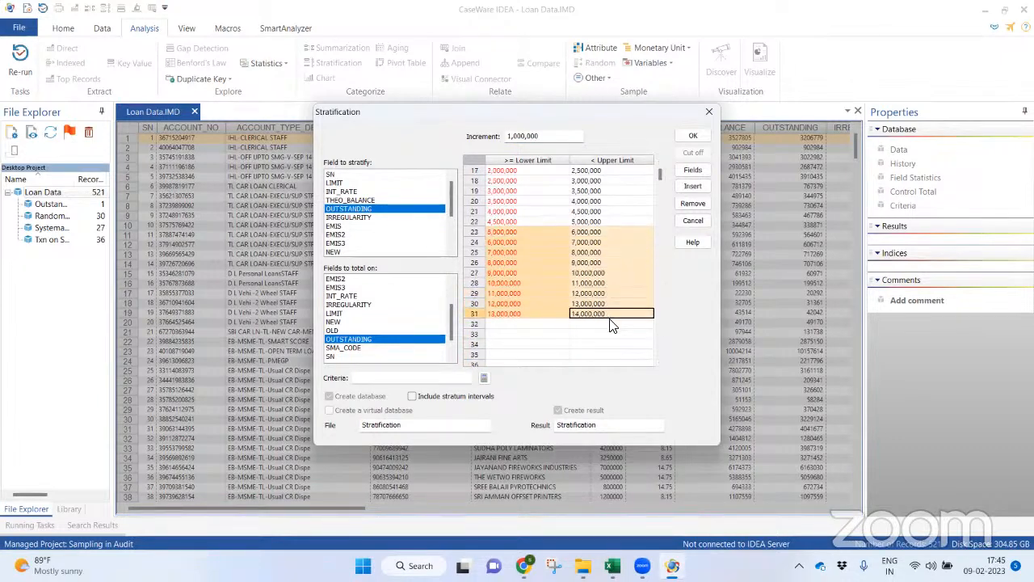
pyautogui.click(613, 324)
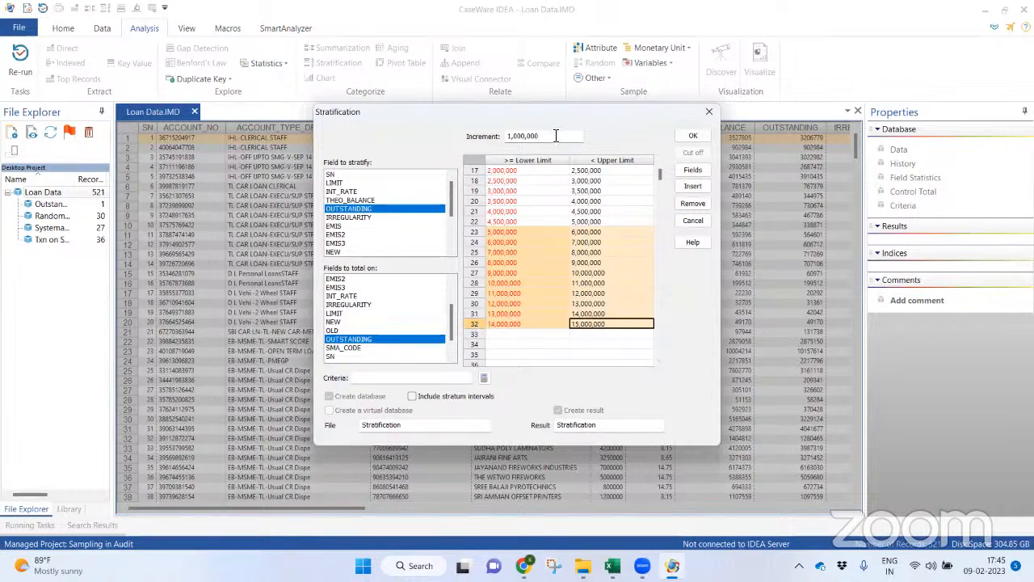
# Set the increment to 2,500,000 and fill strata from 15,000,000 to 30,000,000, removing the surplus rows above 30,000,000.
pyautogui.moveTo(558, 136); pyautogui.dragTo(444, 137)
pyautogui.write('2,500,000')
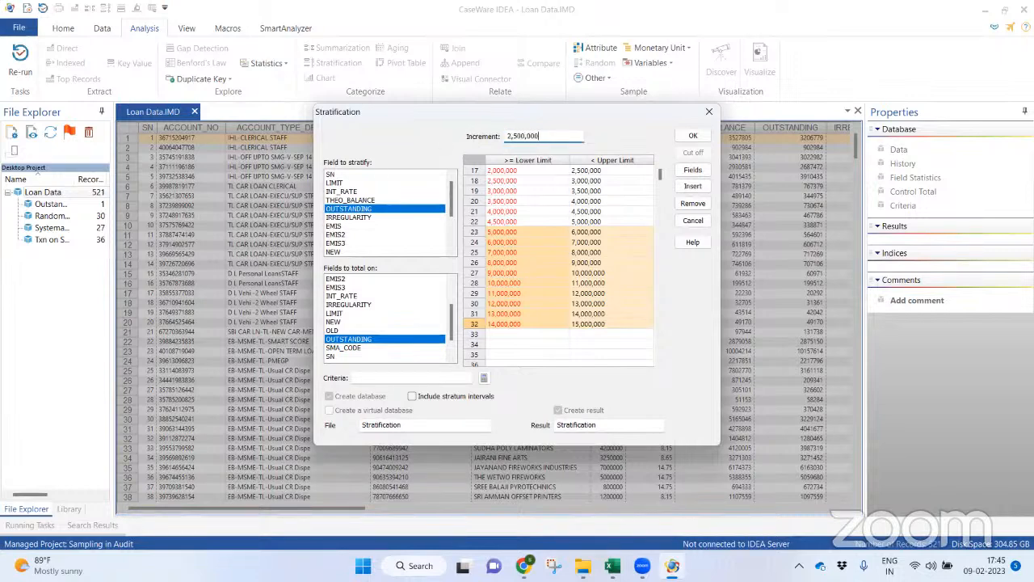
pyautogui.click(627, 326)
pyautogui.click(615, 334)
pyautogui.click(615, 344)
pyautogui.click(616, 354)
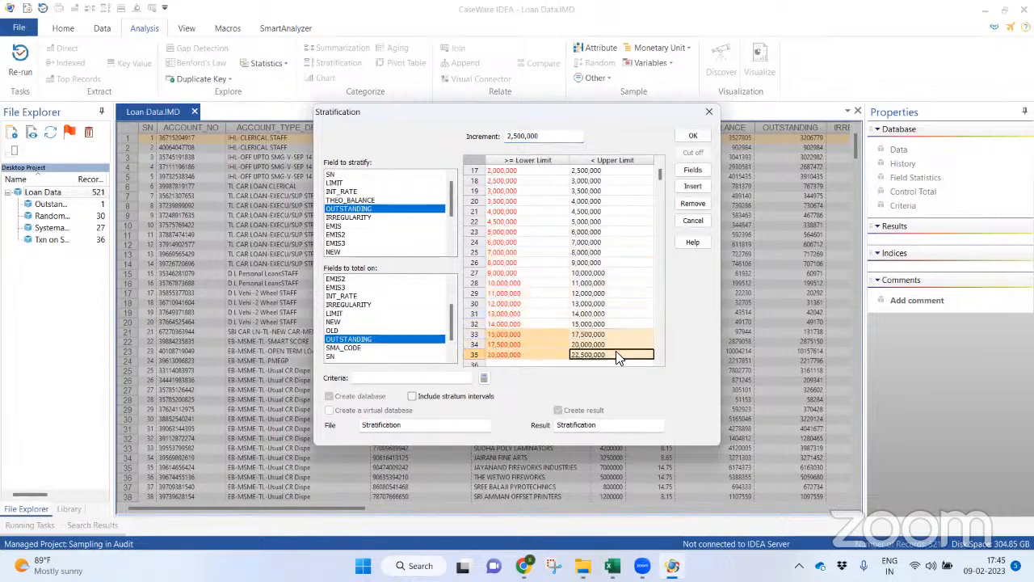
pyautogui.click(619, 364)
pyautogui.press('Up')
pyautogui.moveTo(618, 358); pyautogui.dragTo(614, 333)
pyautogui.click(613, 331)
pyautogui.click(612, 328)
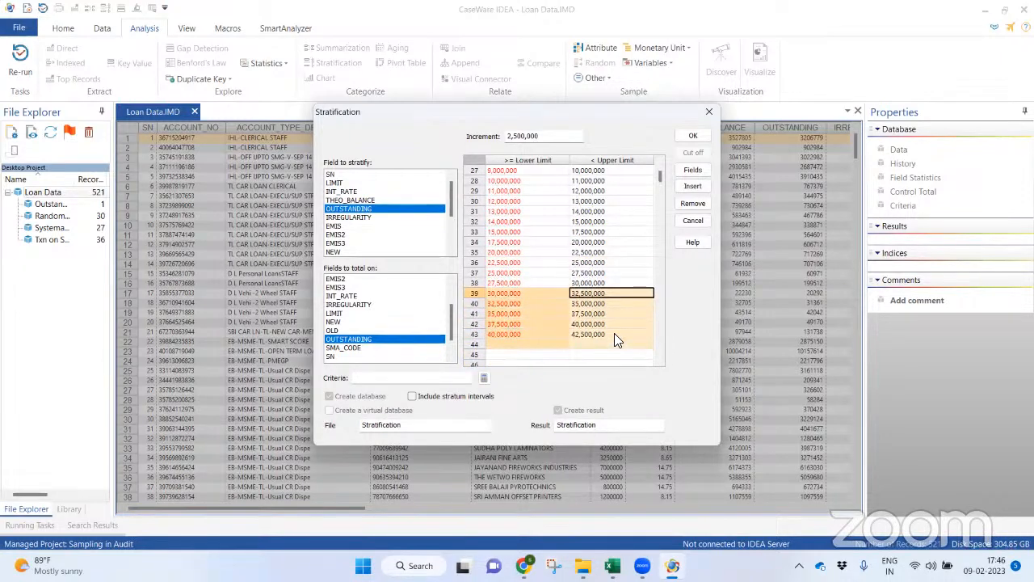
pyautogui.click(691, 204)
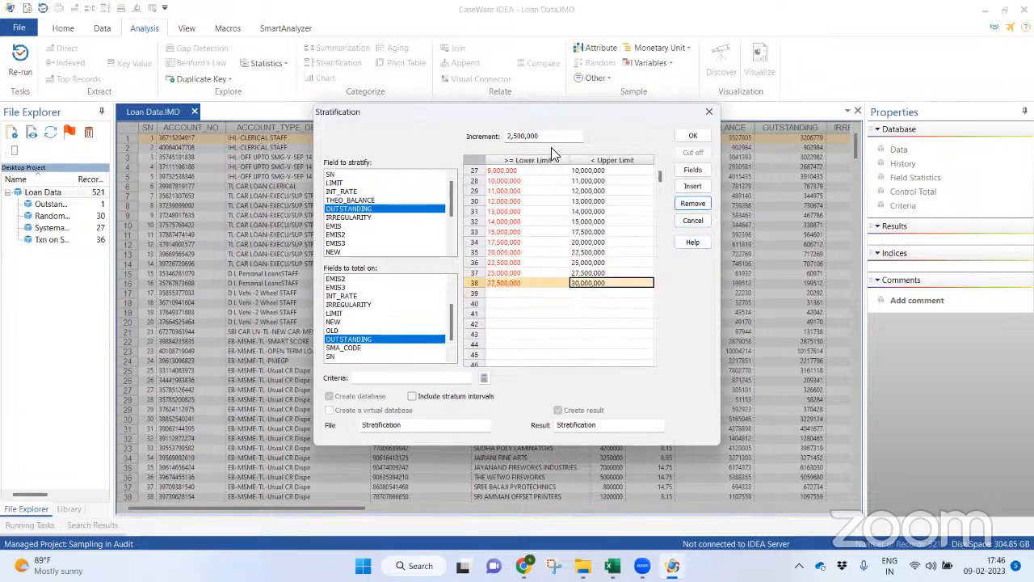
# Set the increment to 5,000,000 and add two strata covering 30,000,000 to 40,000,000.
pyautogui.moveTo(535, 135); pyautogui.dragTo(395, 129)
pyautogui.write('5,000,000')
pyautogui.click(607, 293)
pyautogui.click(612, 304)
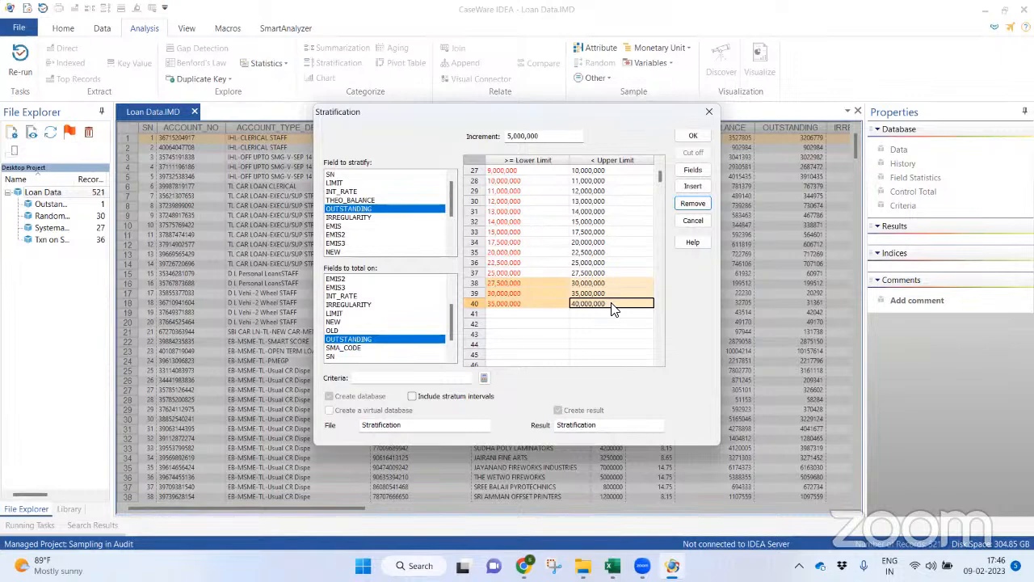
pyautogui.click(621, 285)
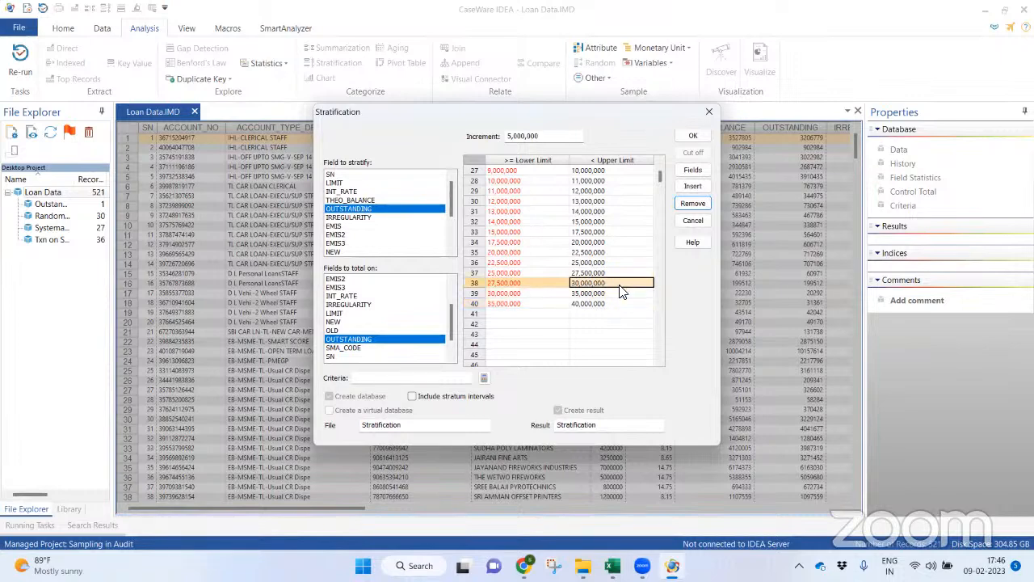
pyautogui.moveTo(658, 179); pyautogui.dragTo(658, 164)
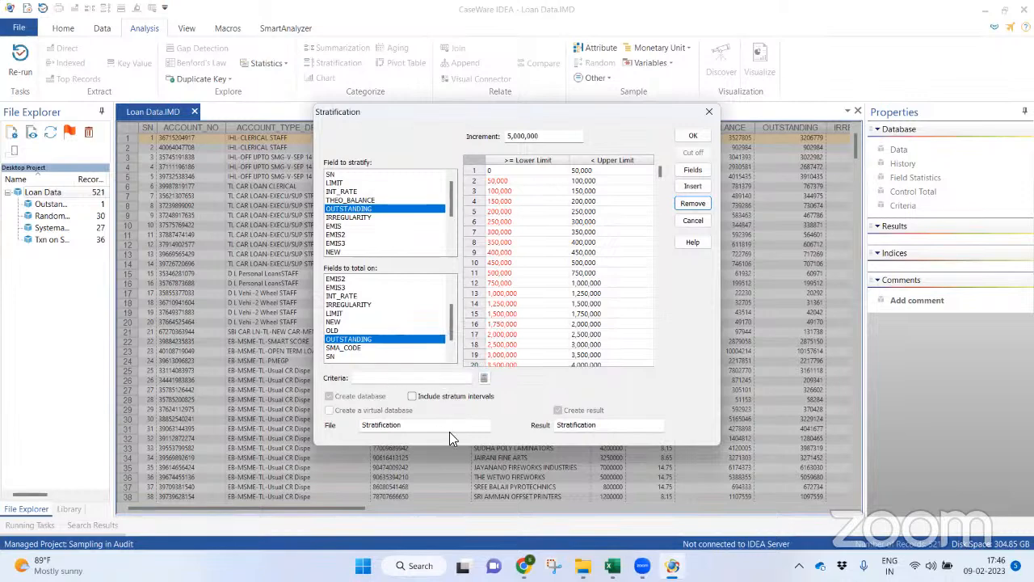
# Include the stratum intervals and name the stratification result "Stratificated Data on Outstanding".
pyautogui.click(411, 395)
pyautogui.moveTo(439, 425); pyautogui.dragTo(329, 409)
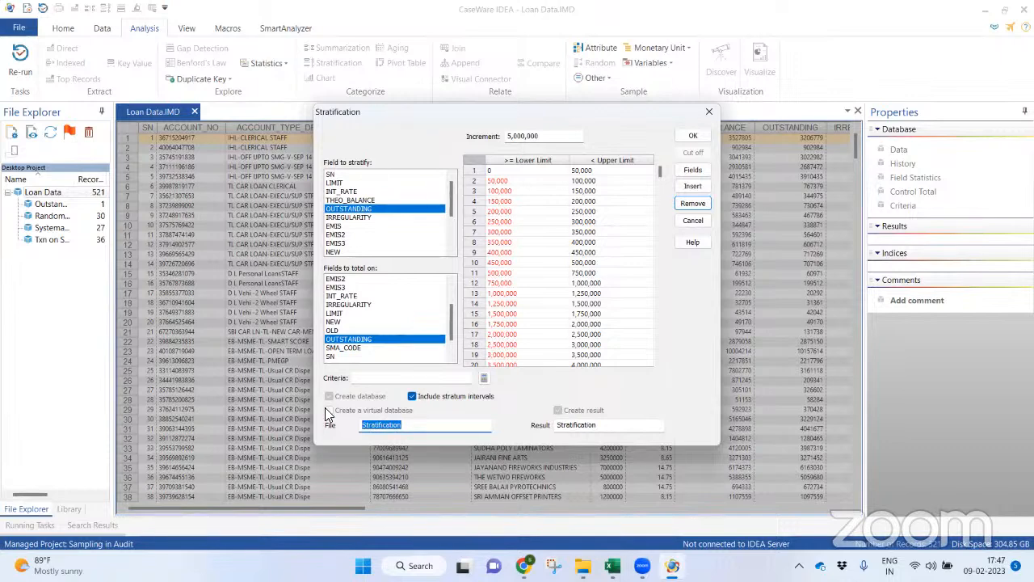
pyautogui.moveTo(624, 425); pyautogui.dragTo(545, 425)
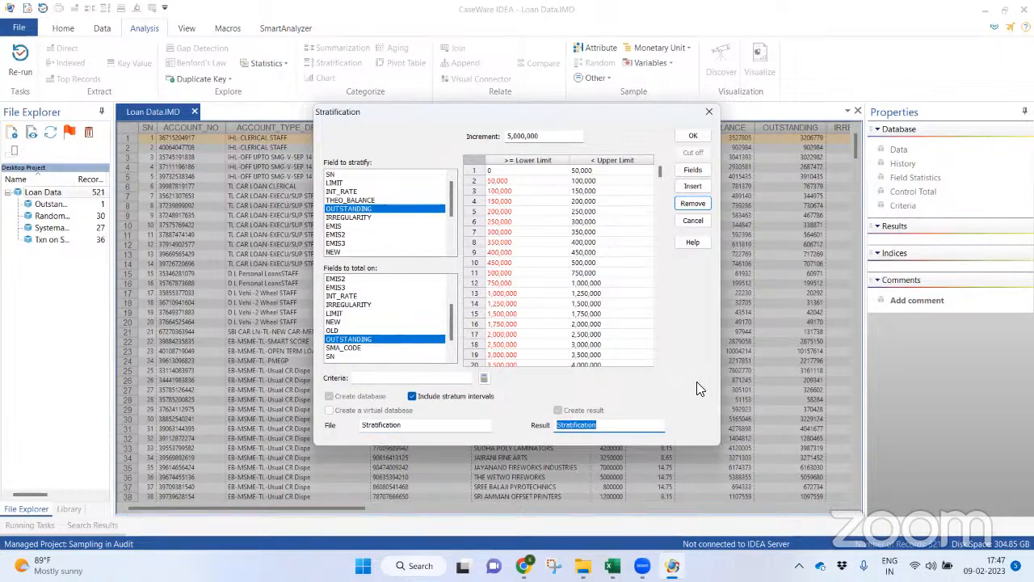
pyautogui.click(626, 429)
pyautogui.press('BackSpace')
pyautogui.press('BackSpace')
pyautogui.press('BackSpace')
pyautogui.write('ed De')
pyautogui.write('ta on Outstanding')
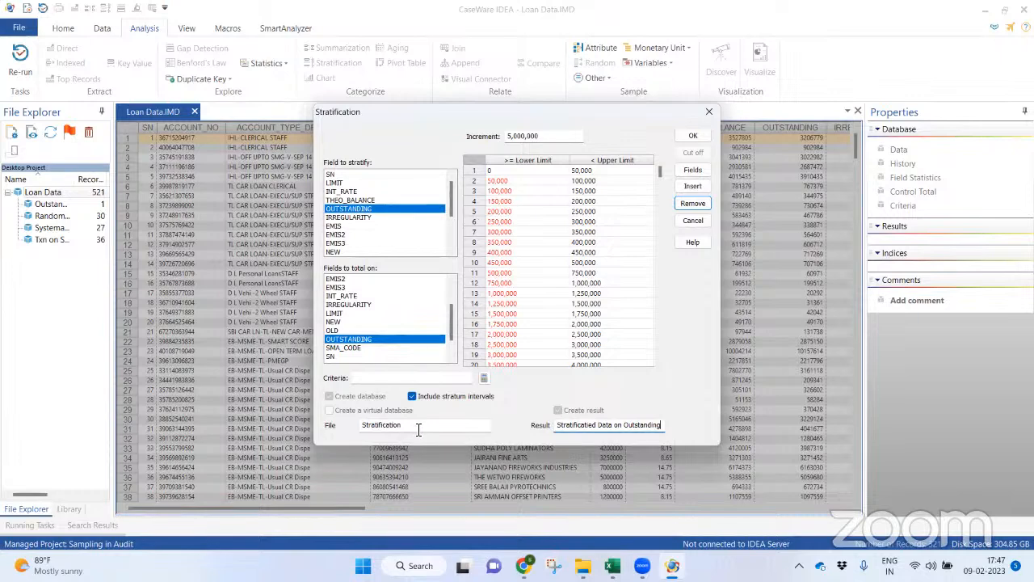
# Name the stratification output file "Stratified data on Oustanding".
pyautogui.moveTo(417, 429); pyautogui.dragTo(301, 425)
pyautogui.press('End')
pyautogui.press('BackSpace')
pyautogui.press('BackSpace')
pyautogui.press('BackSpace')
pyautogui.write('ed')
pyautogui.press('BackSpace')
pyautogui.press('BackSpace')
pyautogui.press('BackSpace')
pyautogui.press('BackSpace')
pyautogui.press('BackSpace')
pyautogui.write('ed data on Oustanding')
# Correct the spelling of the first word in the result name and run the stratification.
pyautogui.click(580, 426)
pyautogui.hotkey('shift', 'Right')
pyautogui.hotkey('shift', 'Right')
pyautogui.press('Delete')
pyautogui.click(694, 136)
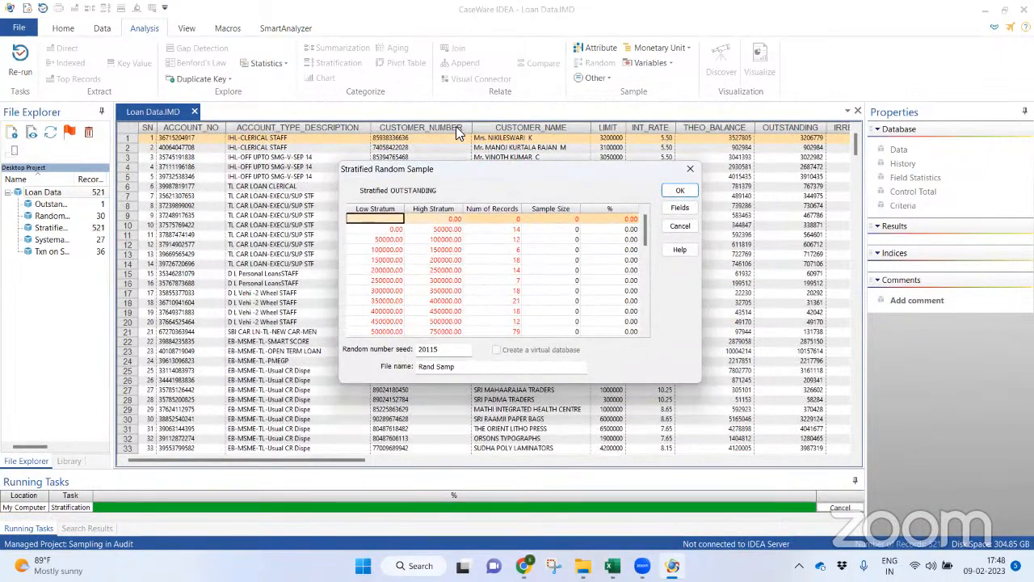
# Set the sample size to 1 for each of the ten 50,000-wide strata from 0 to 500,000.
pyautogui.moveTo(448, 165); pyautogui.dragTo(440, 123)
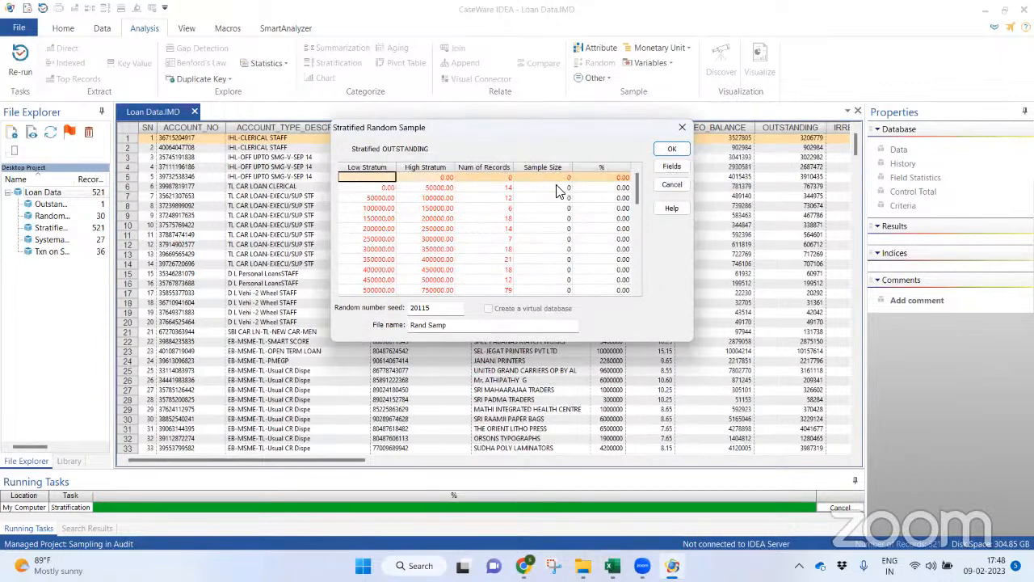
pyautogui.click(381, 187)
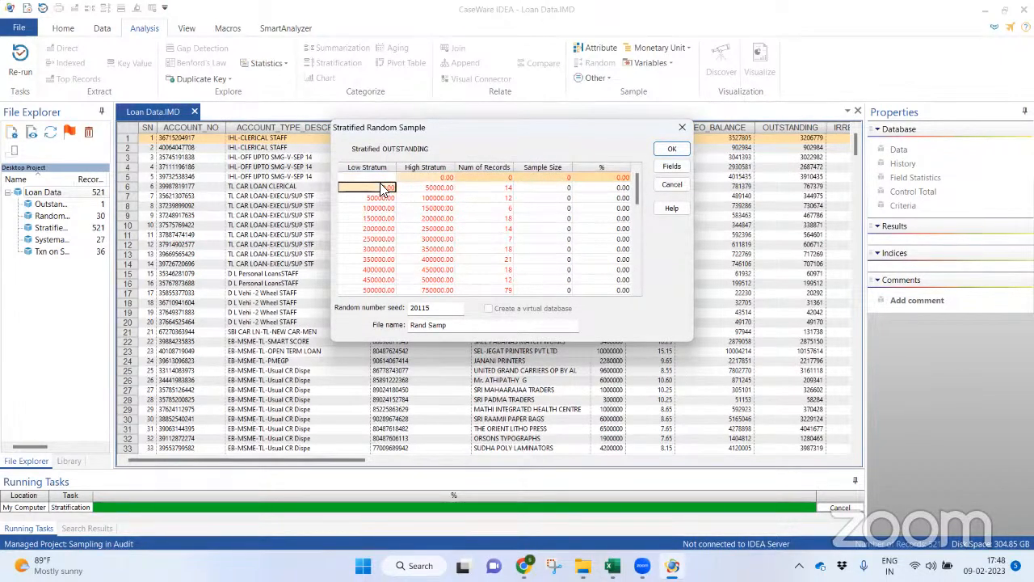
pyautogui.click(486, 192)
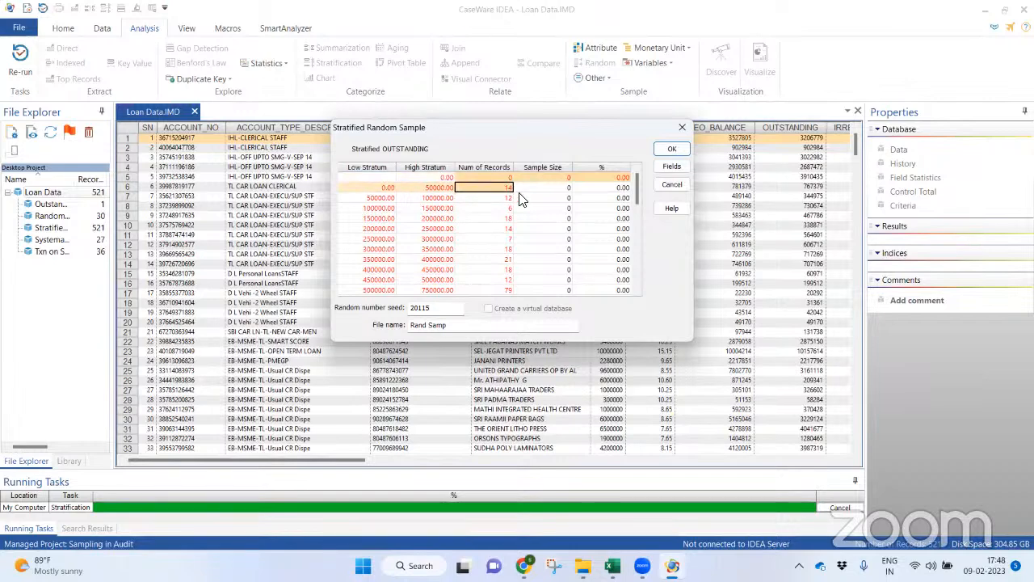
pyautogui.click(547, 196)
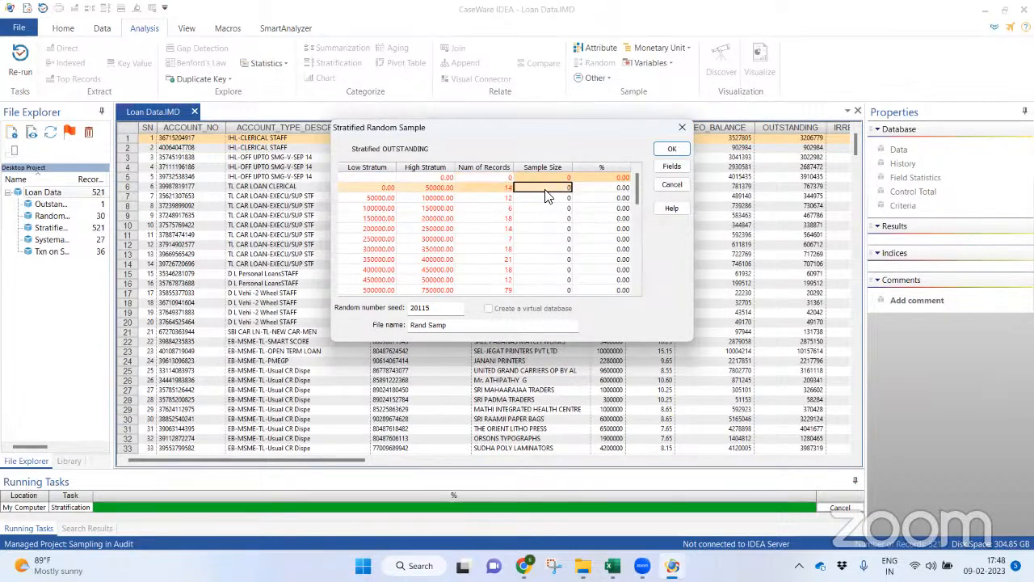
pyautogui.write('1')
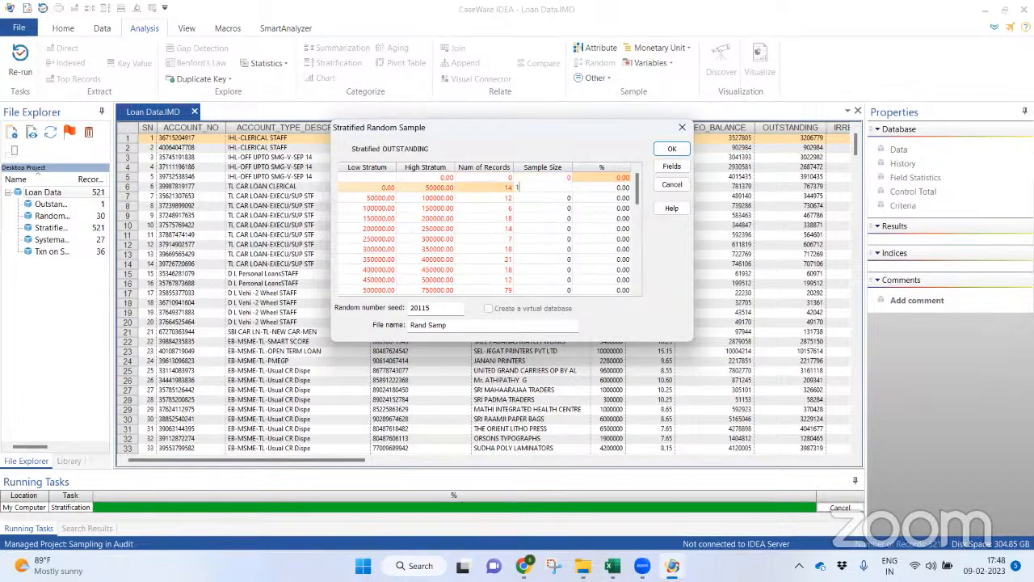
pyautogui.press('Return')
pyautogui.write('1')
pyautogui.press('Return')
pyautogui.write('1')
pyautogui.press('Return')
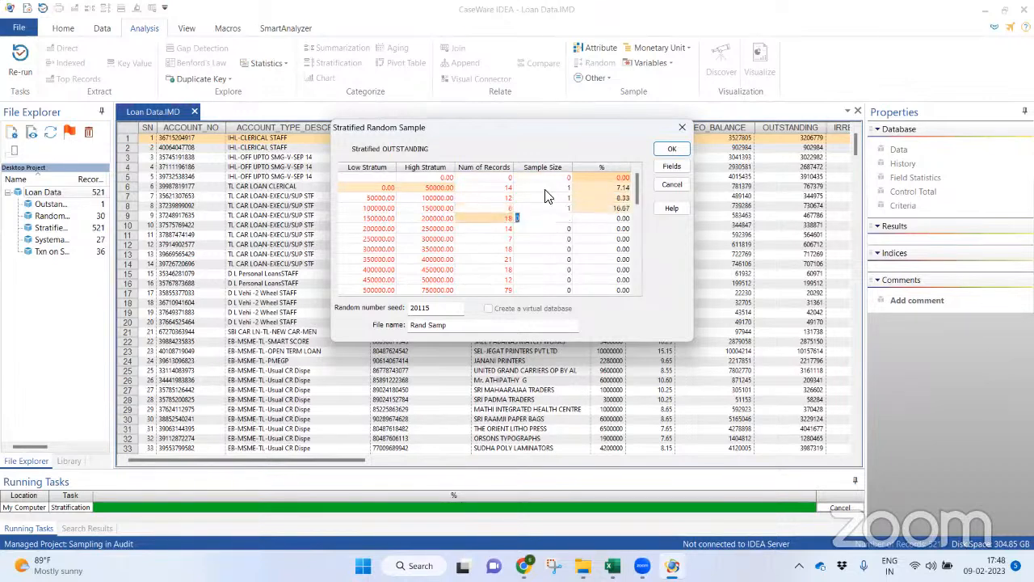
pyautogui.write('1')
pyautogui.press('Return')
pyautogui.write('1')
pyautogui.press('Return')
pyautogui.write('1')
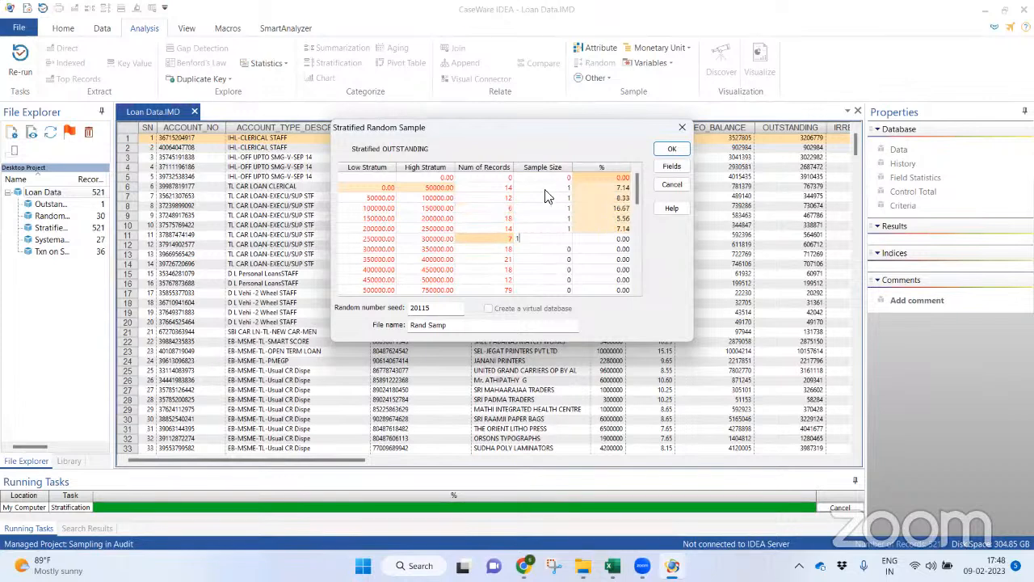
pyautogui.press('Return')
pyautogui.write('1')
pyautogui.press('Return')
pyautogui.write('1')
pyautogui.press('Return')
pyautogui.write('1')
pyautogui.press('Return')
pyautogui.write('1')
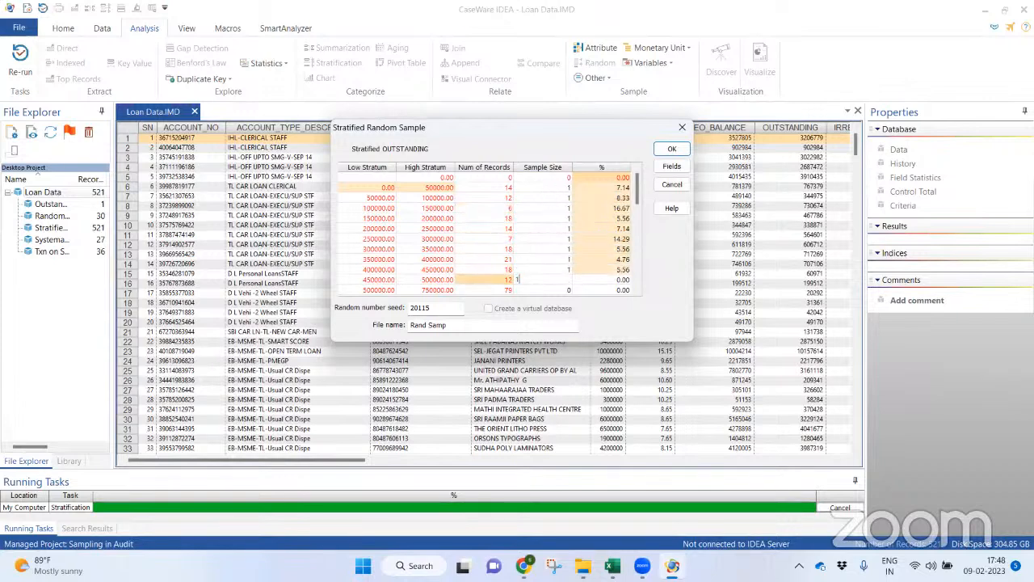
pyautogui.scroll(-5, 549, 196)
pyautogui.press('Up')
pyautogui.press('Up')
pyautogui.press('Up')
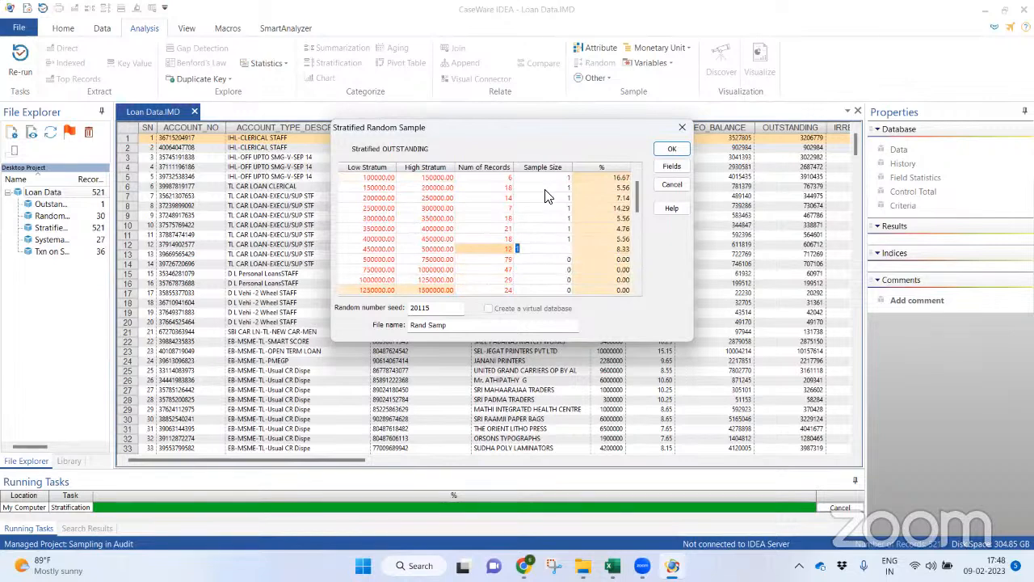
# Set the sample sizes to 5, 3, 2, 2 and 2 for the five successive 250,000-wide strata from 500,000 to 1,750,000.
pyautogui.press('Down')
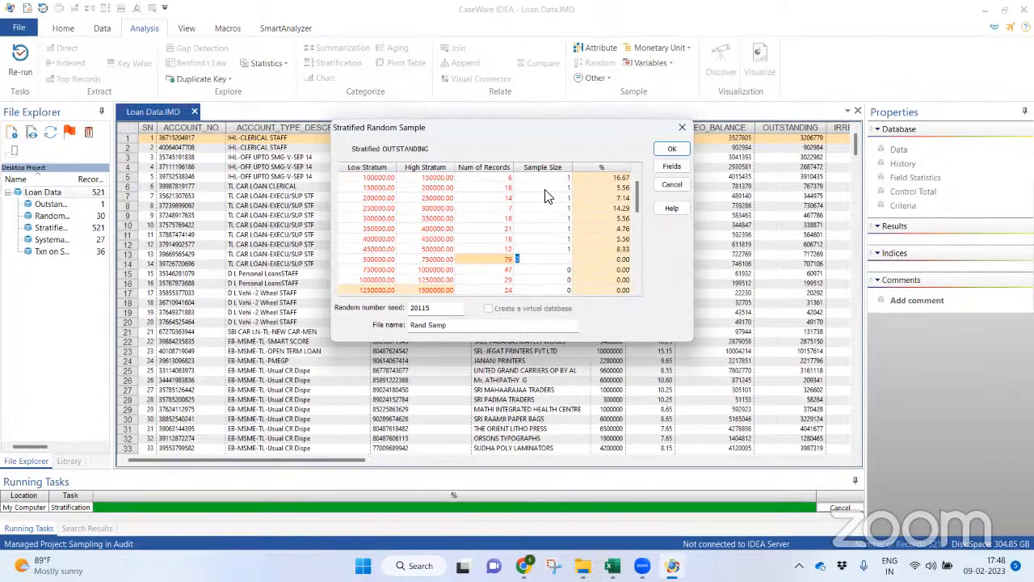
pyautogui.write('5')
pyautogui.press('Down')
pyautogui.write('3')
pyautogui.press('Down')
pyautogui.write('2')
pyautogui.press('Down')
pyautogui.write('2')
pyautogui.press('Down')
pyautogui.write('2')
pyautogui.press('Down')
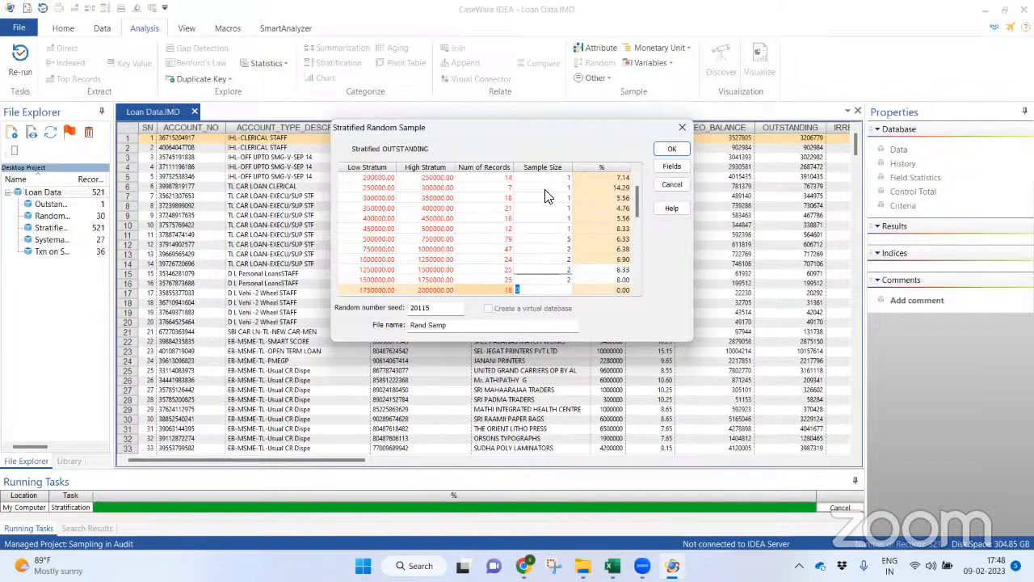
# Set the sample size to 2 for each of the four strata from 1,750,000 to 3,500,000.
pyautogui.write('2')
pyautogui.press('Down')
pyautogui.write('2')
pyautogui.press('Down')
pyautogui.write('0')
pyautogui.press('Down')
pyautogui.press('Up')
pyautogui.write('2')
pyautogui.press('Down')
pyautogui.write('2')
pyautogui.press('Down')
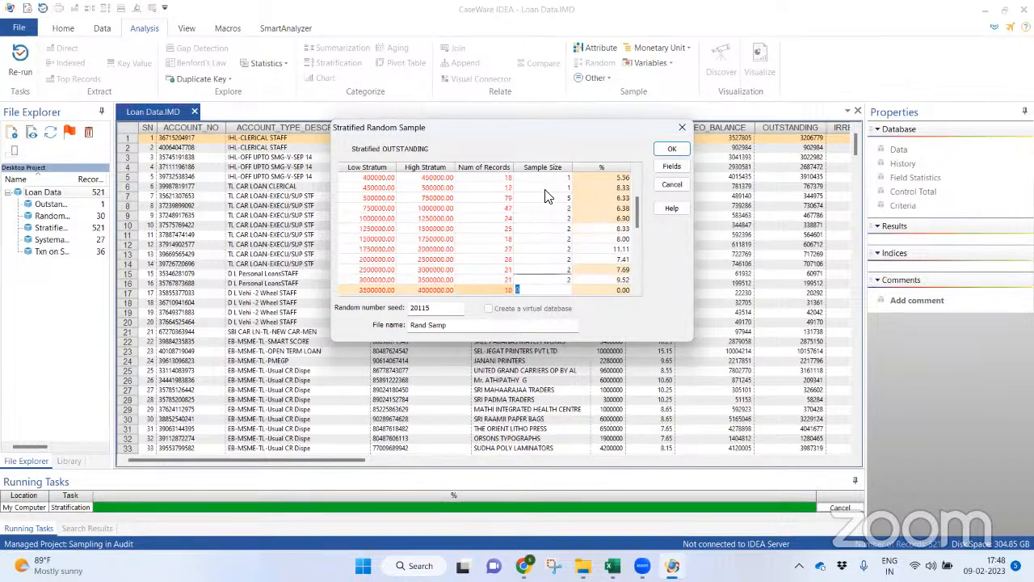
# Set the sample size to 1 for each of the eight strata from 3,500,000 to 10,000,000.
pyautogui.write('1')
pyautogui.press('Down')
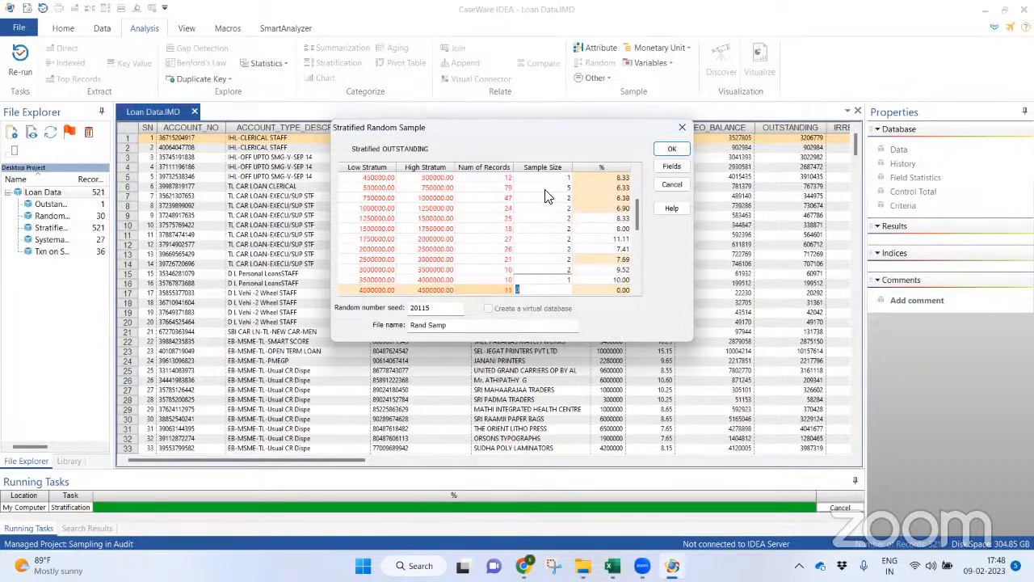
pyautogui.write('1')
pyautogui.press('Down')
pyautogui.write('1')
pyautogui.press('Down')
pyautogui.write('1')
pyautogui.press('Down')
pyautogui.write('1')
pyautogui.press('Down')
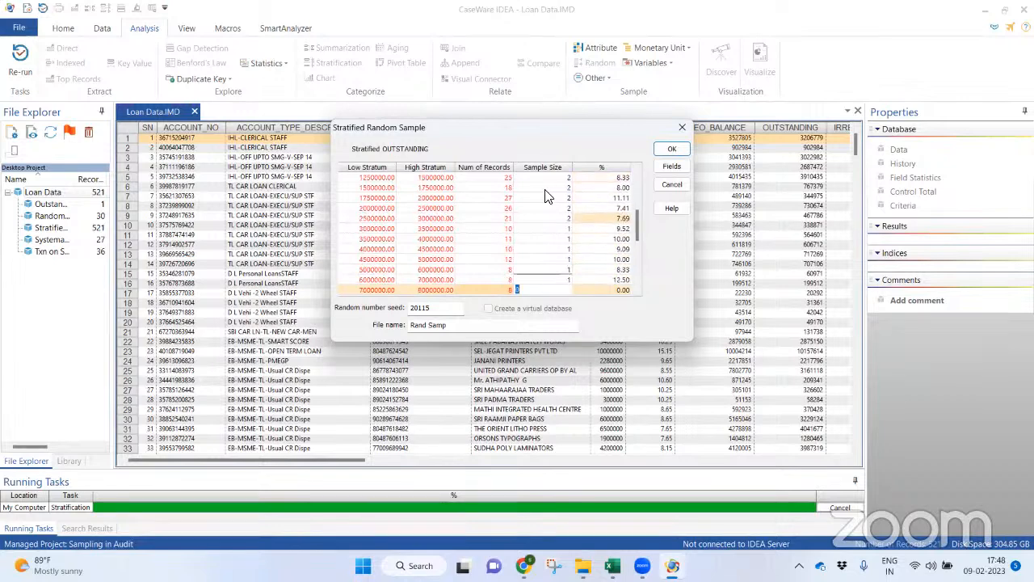
pyautogui.write('1')
pyautogui.press('Down')
pyautogui.write('1')
pyautogui.press('Down')
pyautogui.write('1')
pyautogui.press('Down')
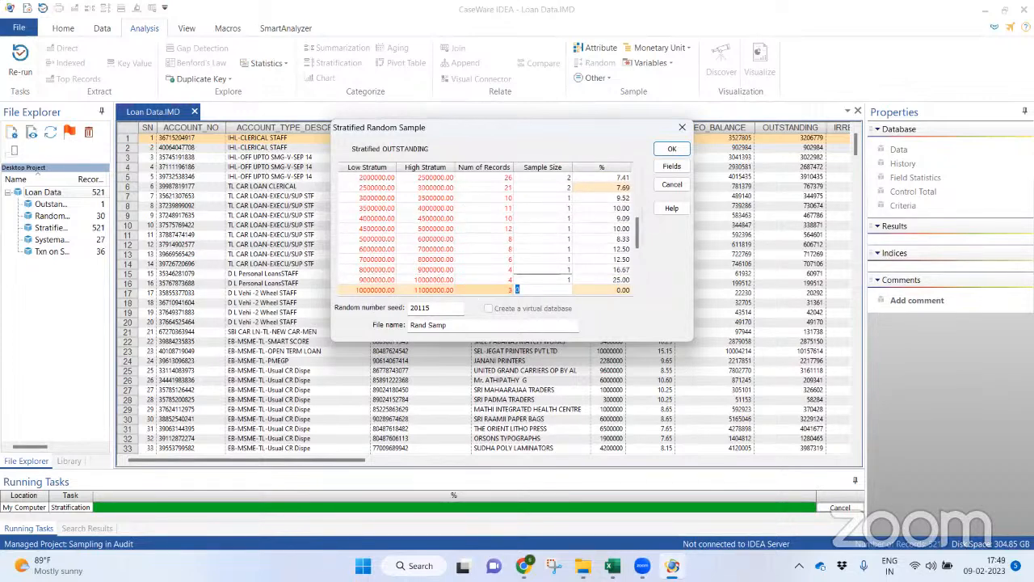
# Set the sample size to 3 for the 10,000,000–11,000,000 stratum and 2 for the 12,000,000–13,000,000 stratum.
pyautogui.write('3')
pyautogui.press('Down')
pyautogui.press('Down')
pyautogui.press('Down')
pyautogui.press('Down')
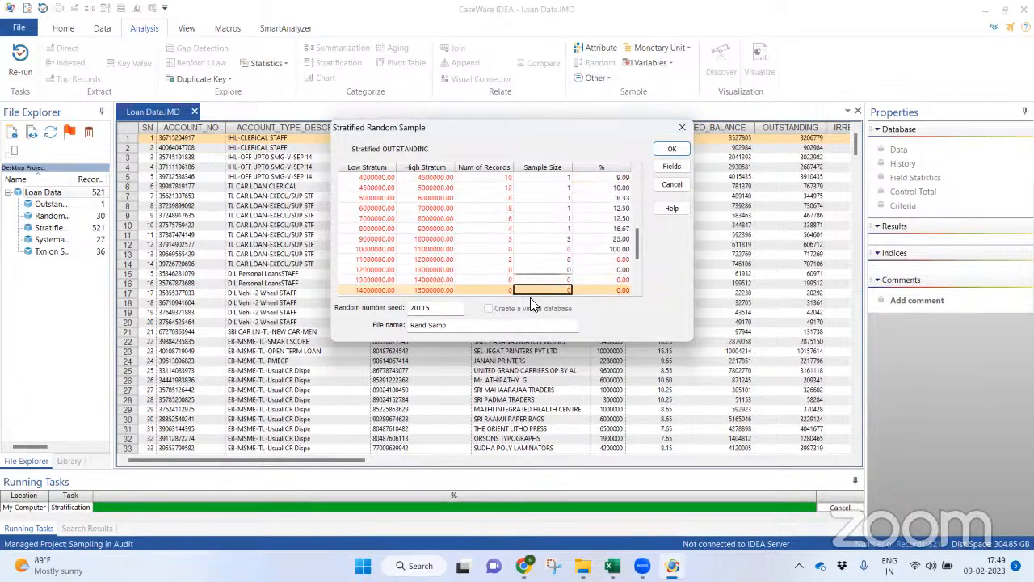
pyautogui.press('Up')
pyautogui.press('Up')
pyautogui.press('Up')
pyautogui.press('Up')
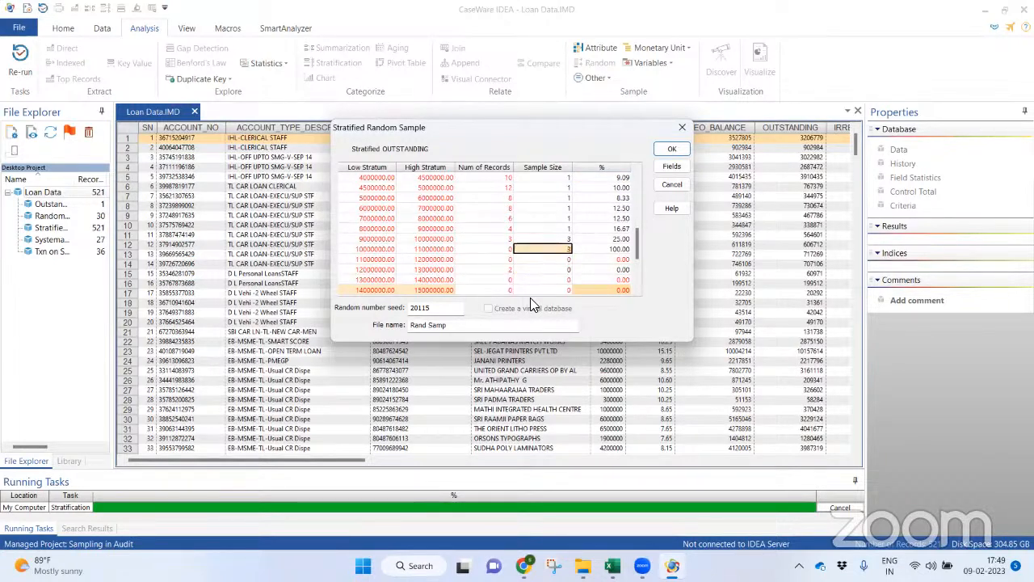
pyautogui.press('Down')
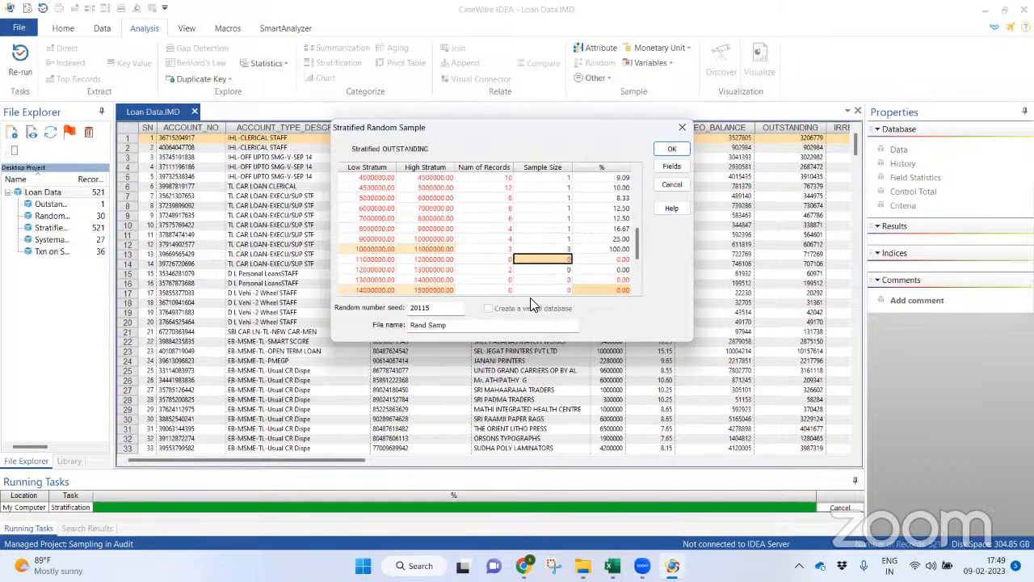
pyautogui.press('Down')
pyautogui.press('Down')
pyautogui.press('Down')
pyautogui.press('Down')
pyautogui.press('Down')
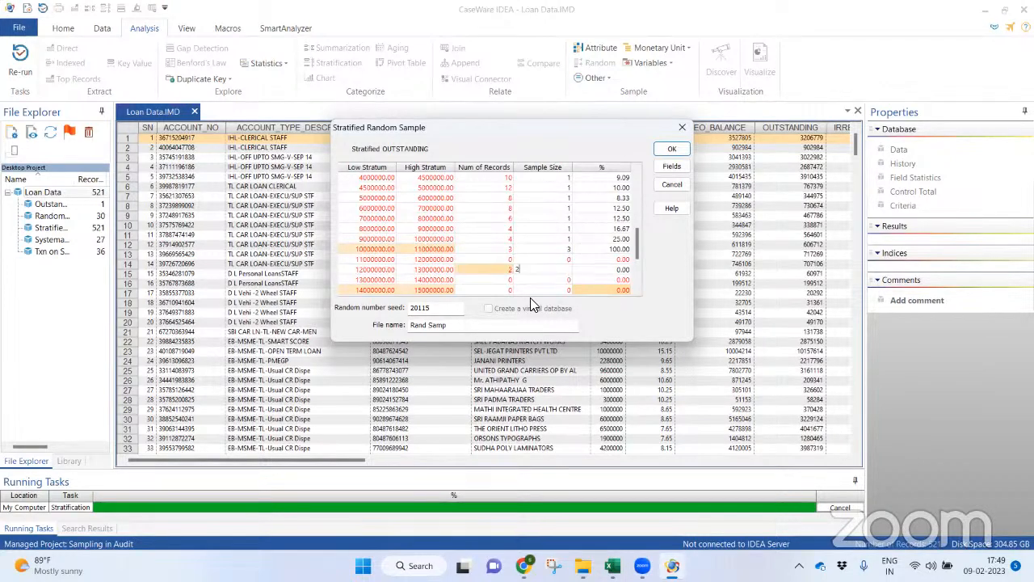
pyautogui.press('Up')
pyautogui.press('Up')
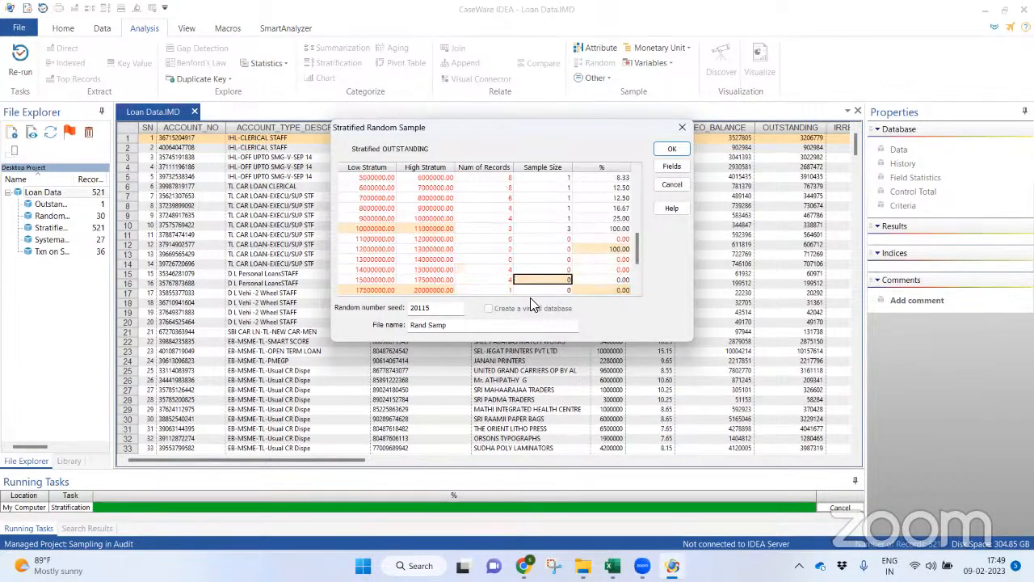
# Set the sample size to 4 for the 15,000,000–17,500,000 stratum and 1 for each of the two strata from 17,500,000 to 22,500,000.
pyautogui.press('Down')
pyautogui.write('4')
pyautogui.press('Down')
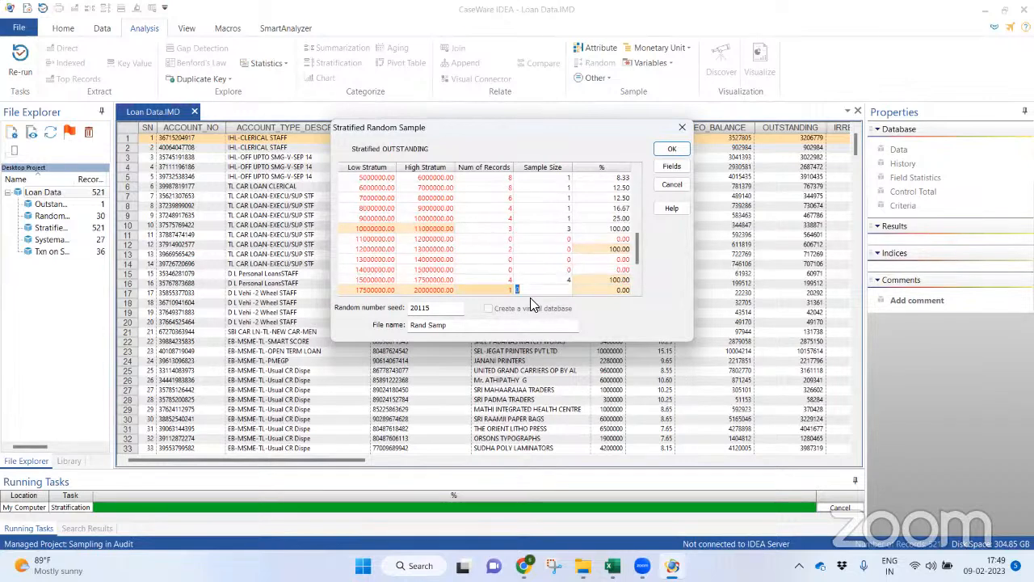
pyautogui.write('1')
pyautogui.press('Down')
pyautogui.press('Down')
pyautogui.press('Up')
pyautogui.write('1')
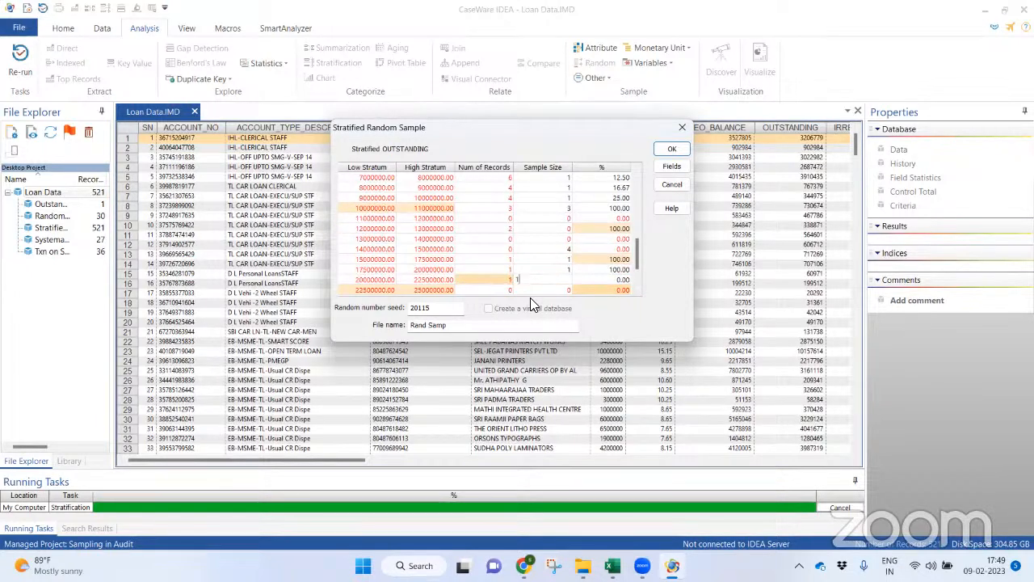
# Set the sample size to 1 for the 25,000,000–27,500,000 stratum.
pyautogui.press('Down')
pyautogui.press('Down')
pyautogui.press('Down')
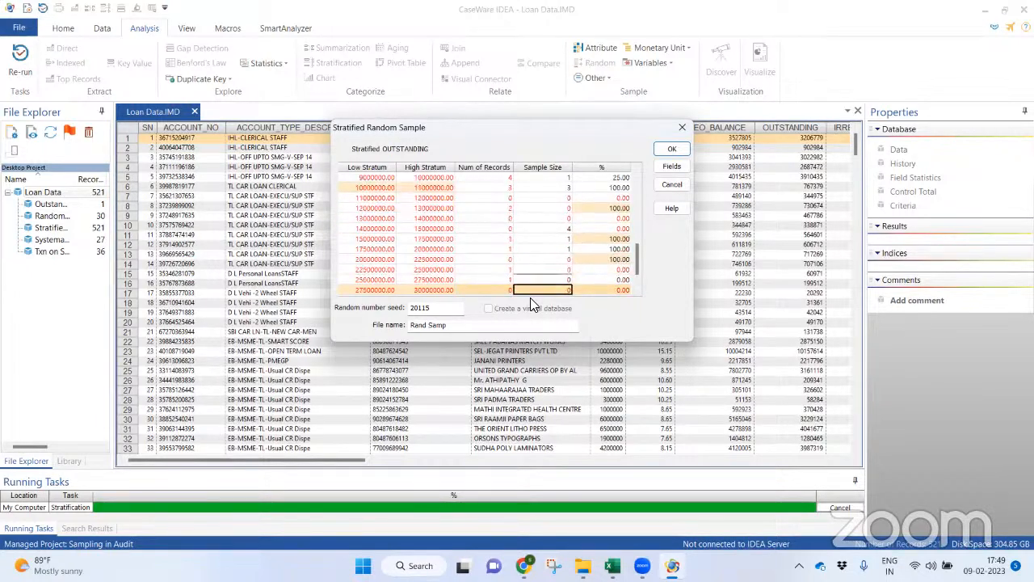
pyautogui.press('Up')
pyautogui.write('1')
pyautogui.press('Down')
pyautogui.press('Down')
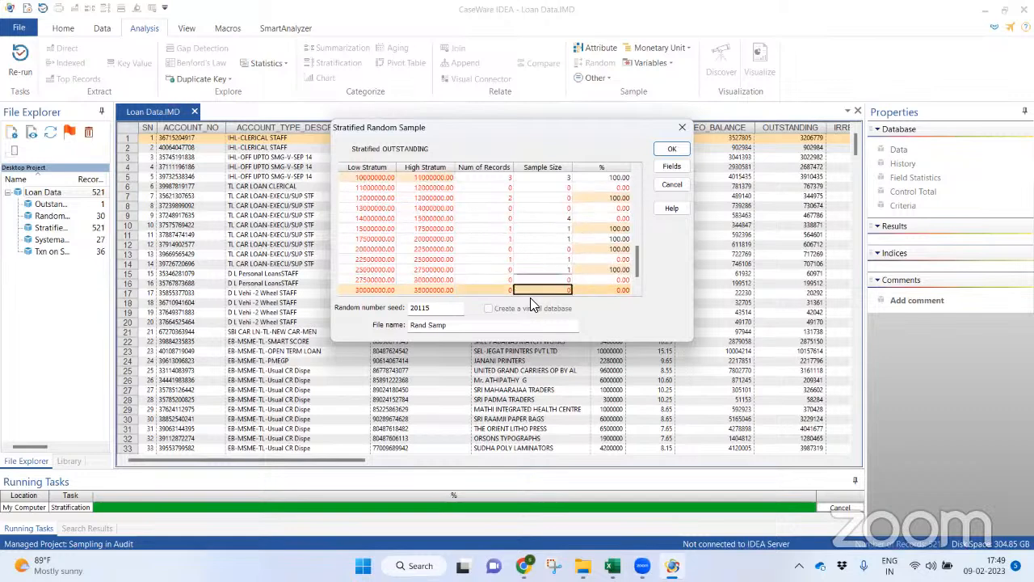
# Set the sample size to 2 for the 35,000,000–40,000,000 stratum and 2 for the stratum above 40,000,000.
pyautogui.press('Down')
pyautogui.press('Up')
pyautogui.press('Up')
pyautogui.press('Up')
pyautogui.press('Up')
pyautogui.press('Down')
pyautogui.press('Down')
pyautogui.press('Down')
pyautogui.press('Down')
pyautogui.press('Down')
pyautogui.press('Down')
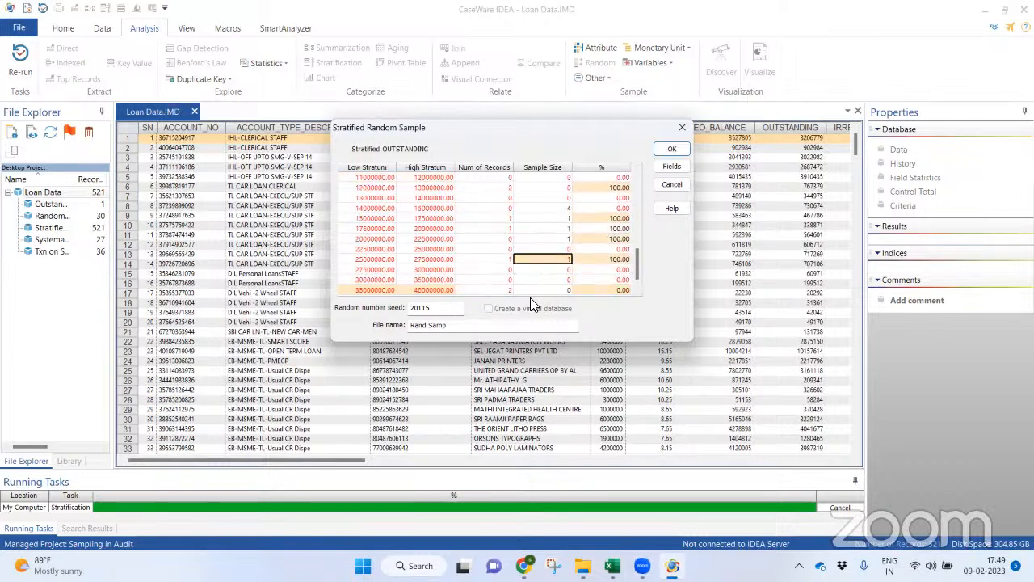
pyautogui.press('Up')
pyautogui.press('Up')
pyautogui.press('Up')
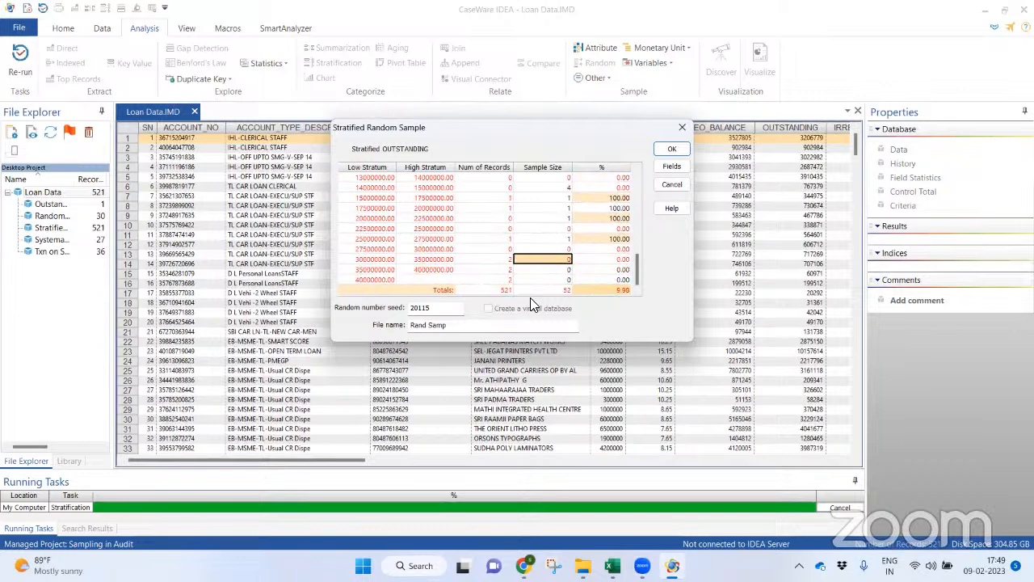
pyautogui.press('Down')
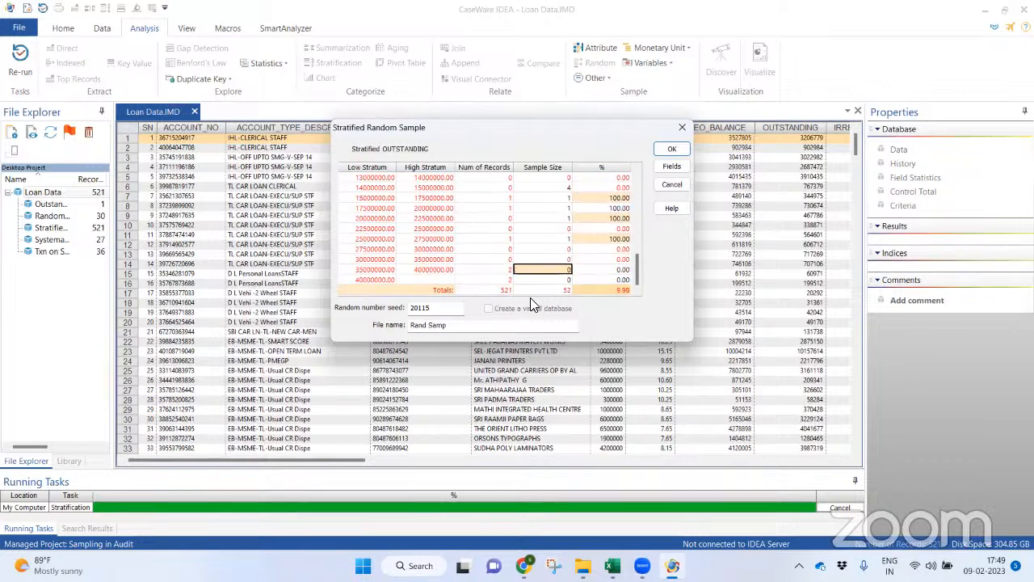
pyautogui.write('2')
pyautogui.press('Down')
pyautogui.write('2')
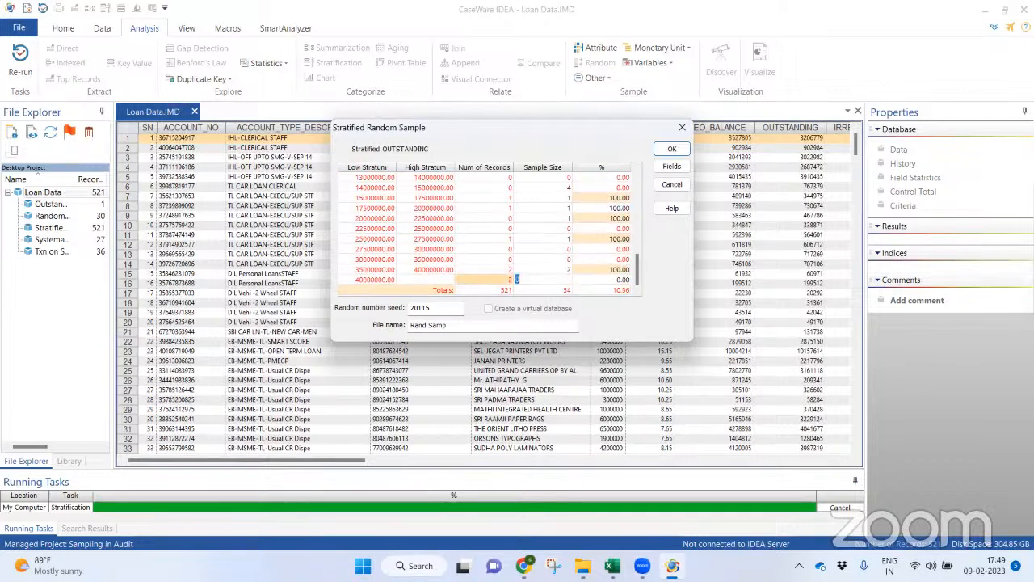
pyautogui.press('Down')
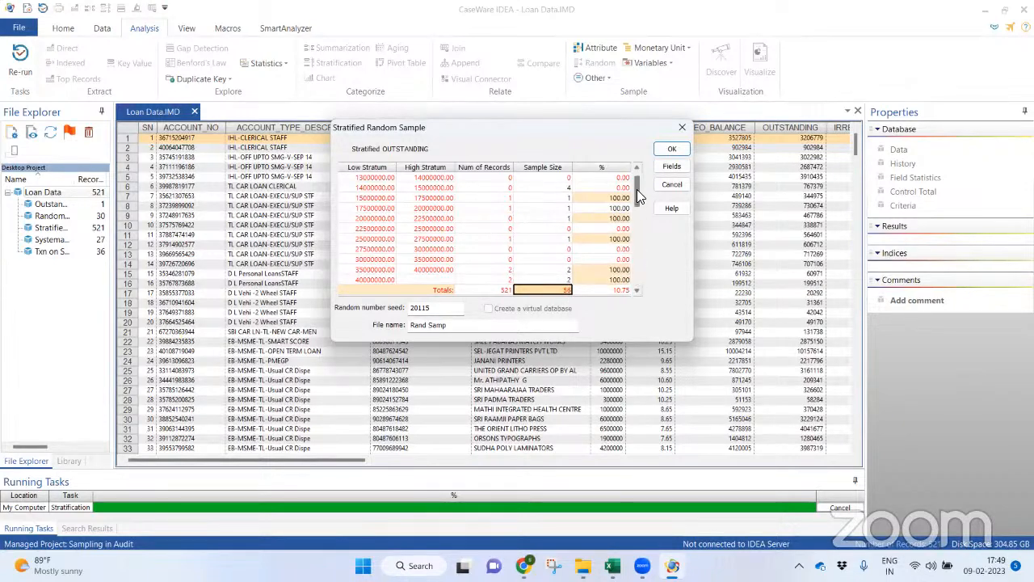
# Name the sample output file "Stratified Sampling", keep all fields included and run the stratified random sample.
pyautogui.scroll(10, 637, 174)
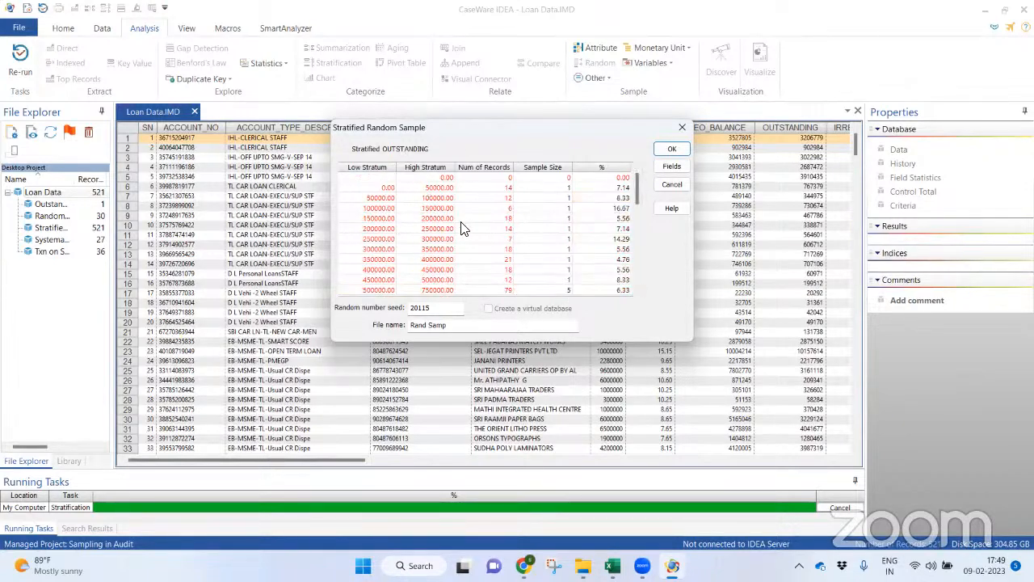
pyautogui.moveTo(638, 198); pyautogui.dragTo(635, 296)
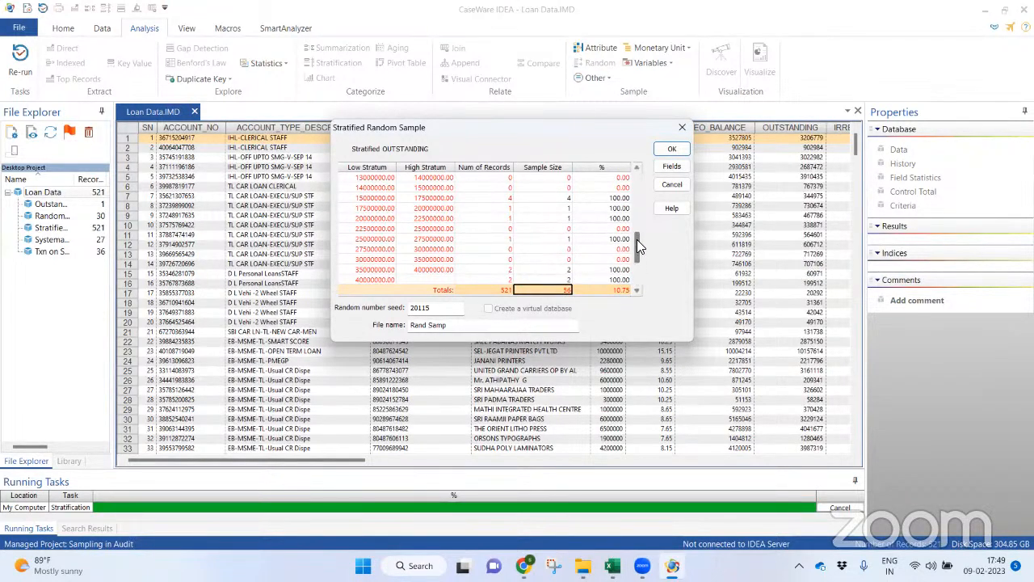
pyautogui.scroll(3, 637, 239)
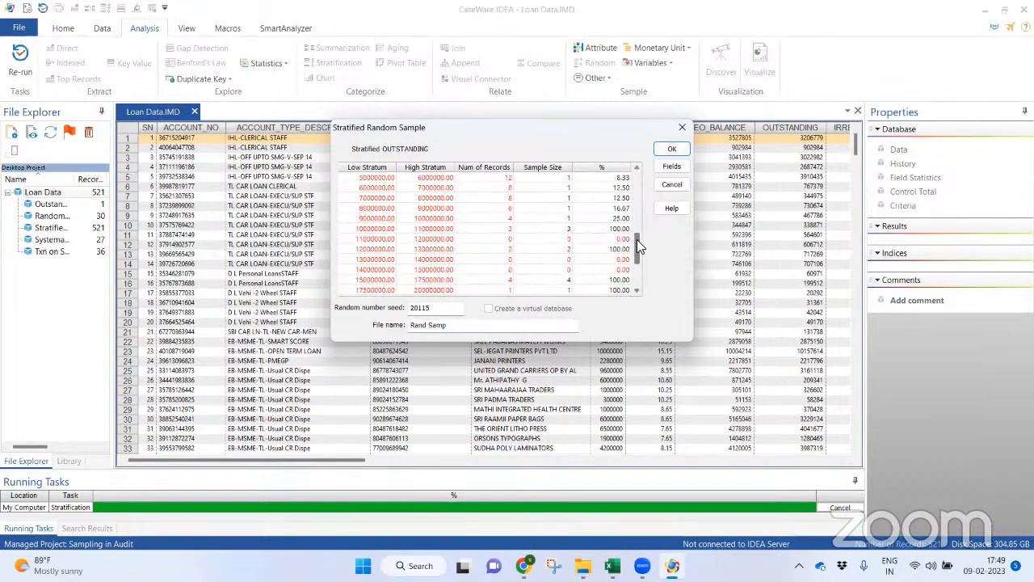
pyautogui.moveTo(637, 239); pyautogui.dragTo(637, 286)
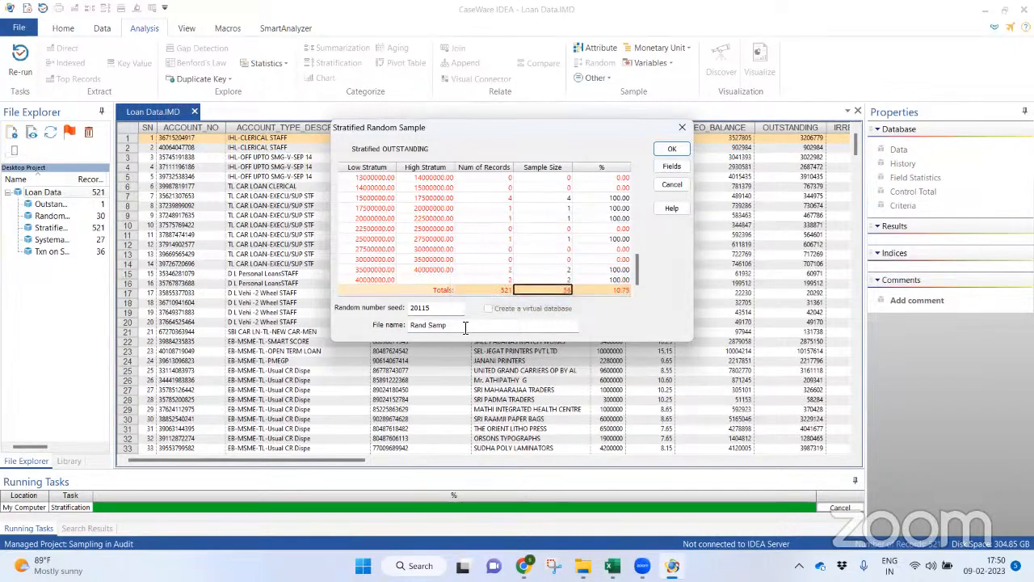
pyautogui.moveTo(465, 326); pyautogui.dragTo(372, 325)
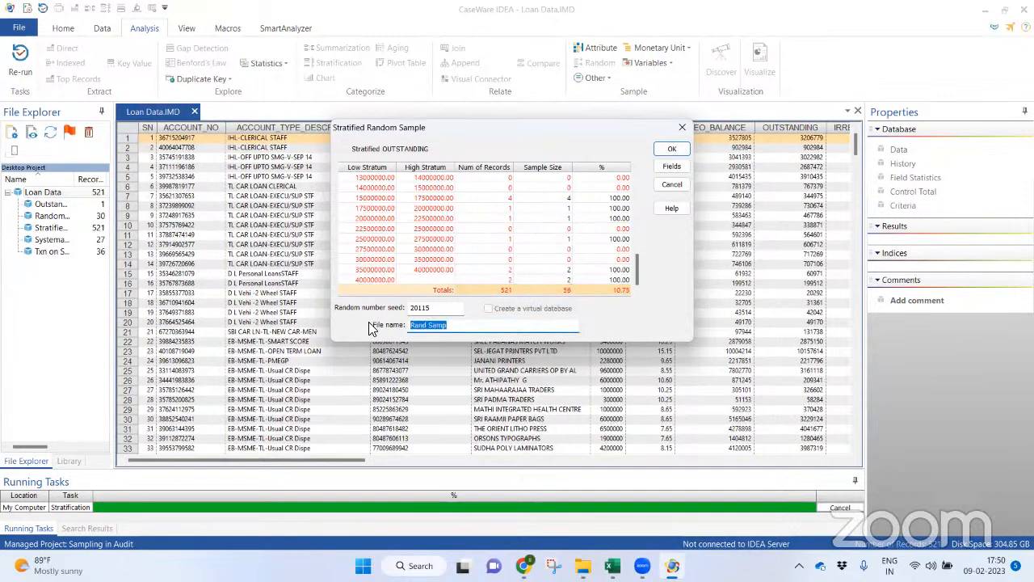
pyautogui.write('Stratified Sampling')
pyautogui.click(672, 165)
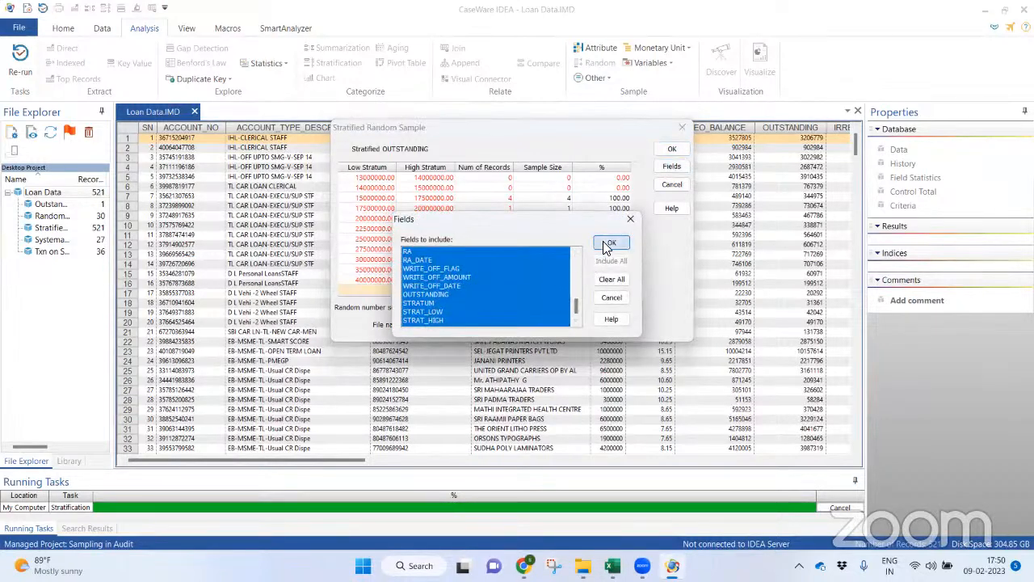
pyautogui.click(610, 242)
pyautogui.click(670, 152)
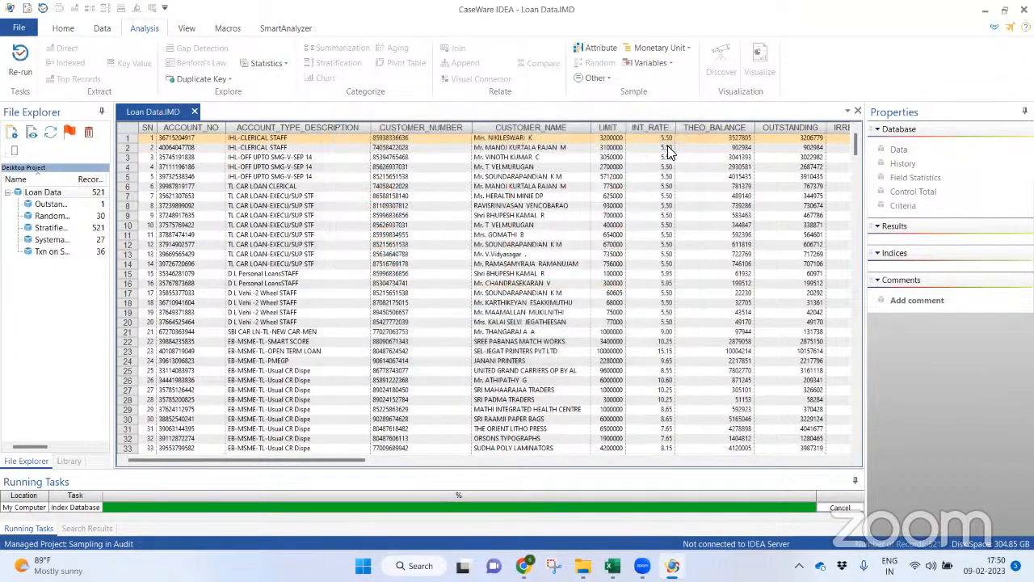
# Review the stratified data on outstanding, the Stratified Sampling result and the original Loan Data database.
pyautogui.click(62, 229)
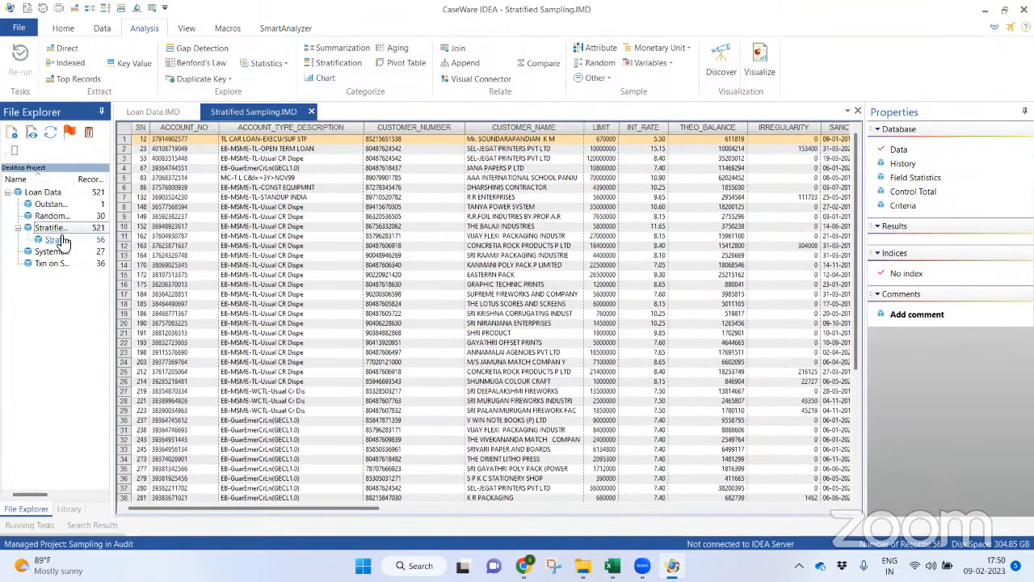
pyautogui.doubleClick(58, 230)
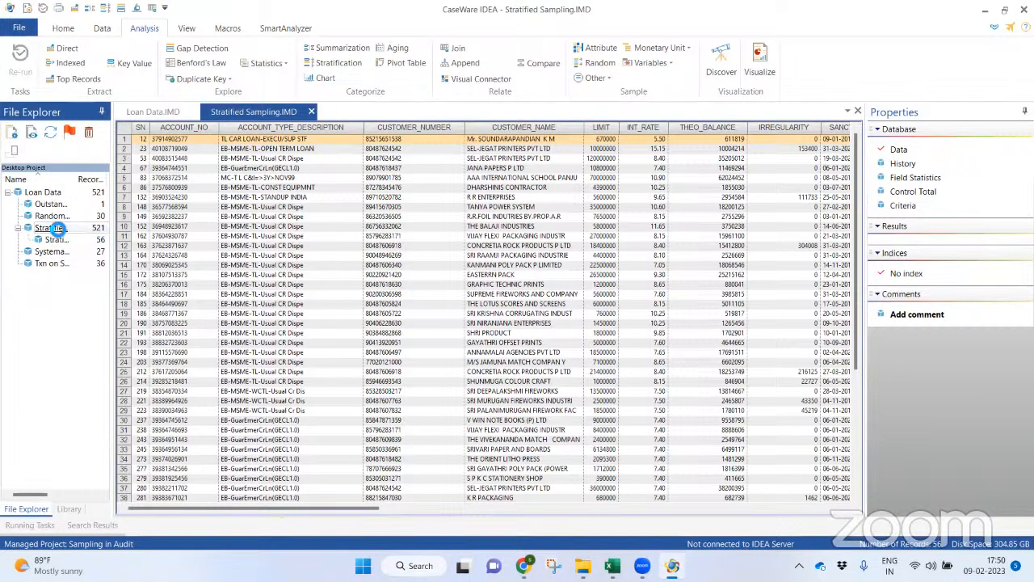
pyautogui.doubleClick(60, 239)
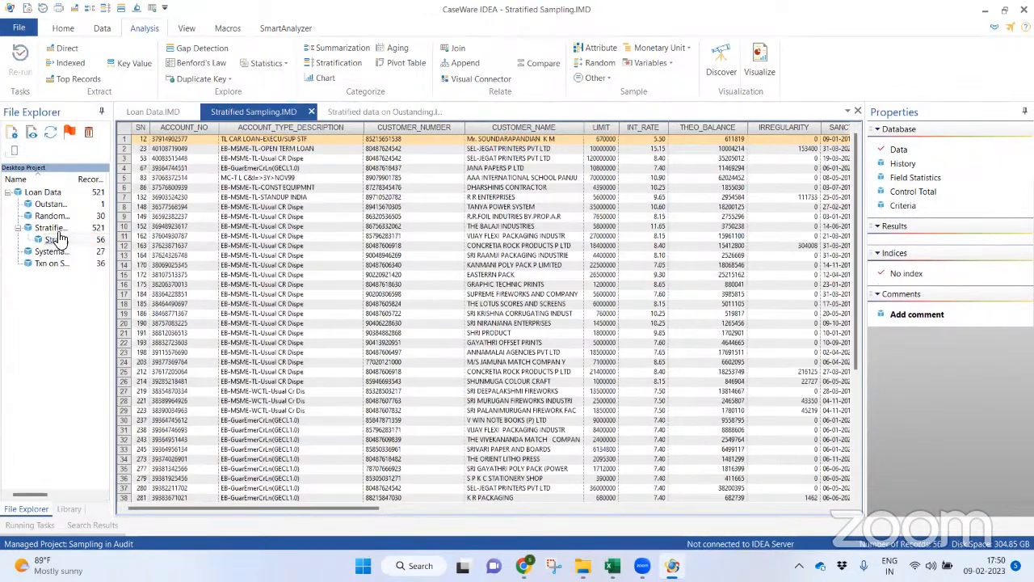
pyautogui.doubleClick(33, 191)
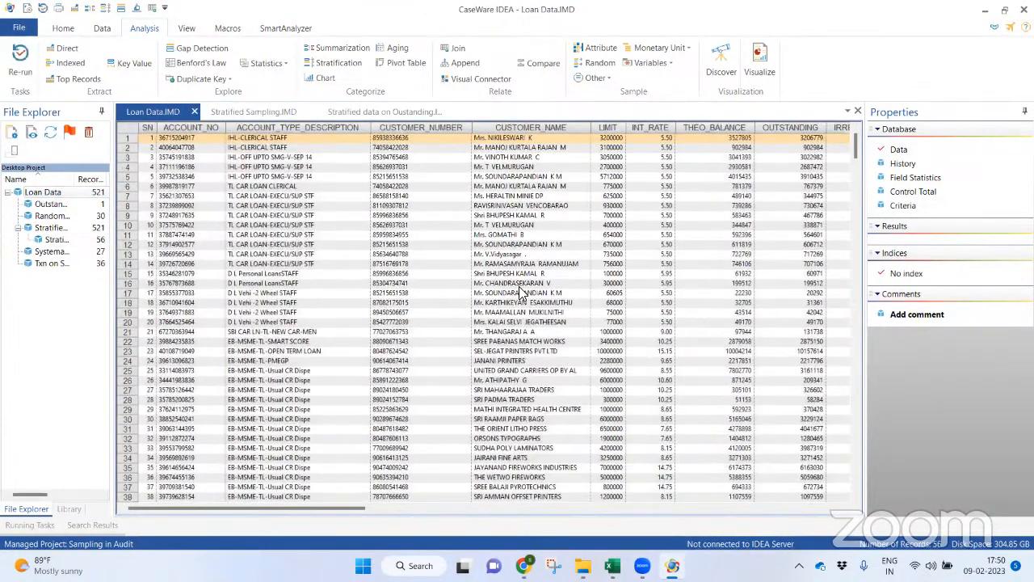
pyautogui.doubleClick(61, 229)
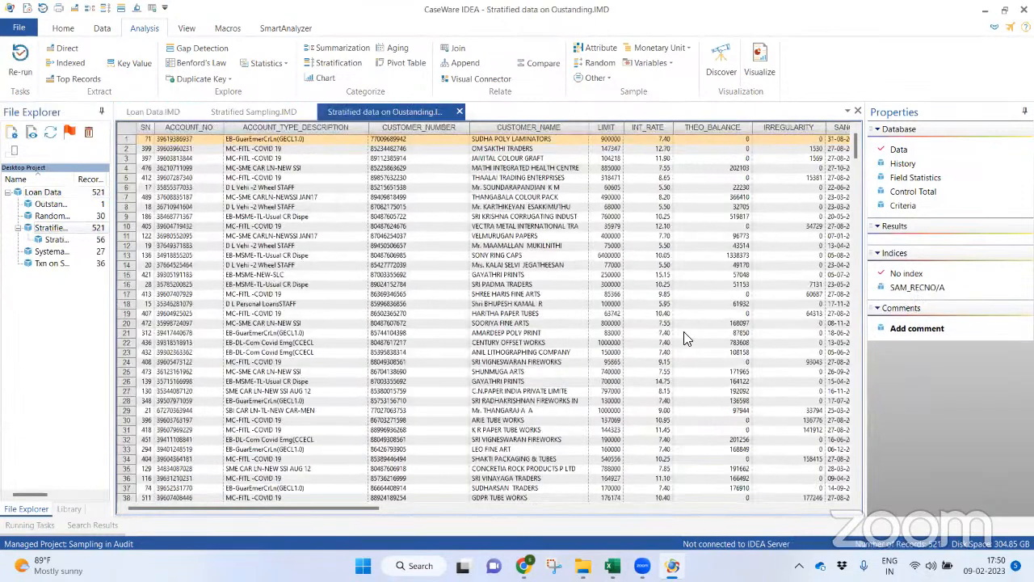
pyautogui.doubleClick(65, 192)
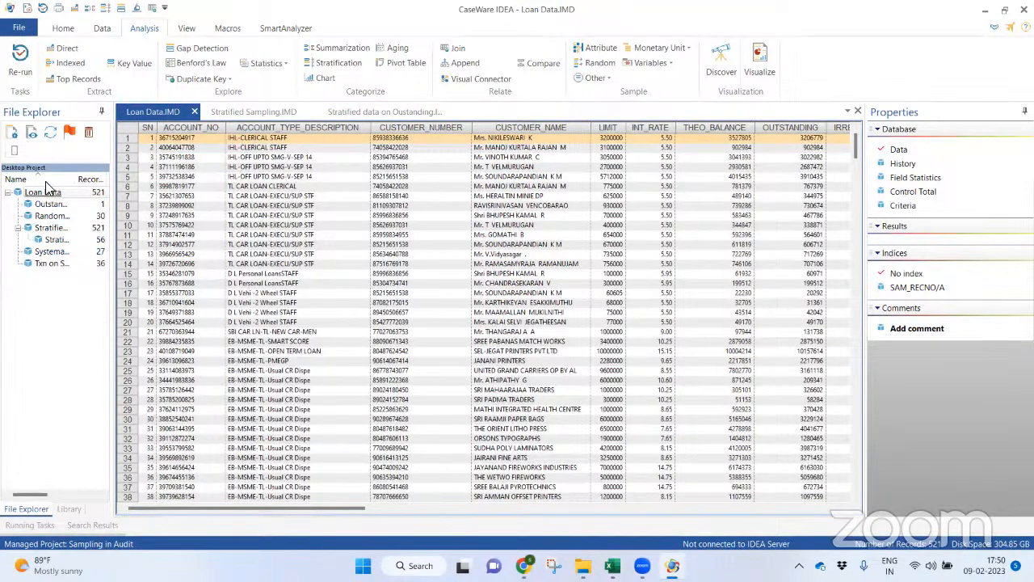
# Open the Outstanding - 0 Transactions and Random Sampling databases to review their records.
pyautogui.click(49, 205)
pyautogui.doubleClick(50, 204)
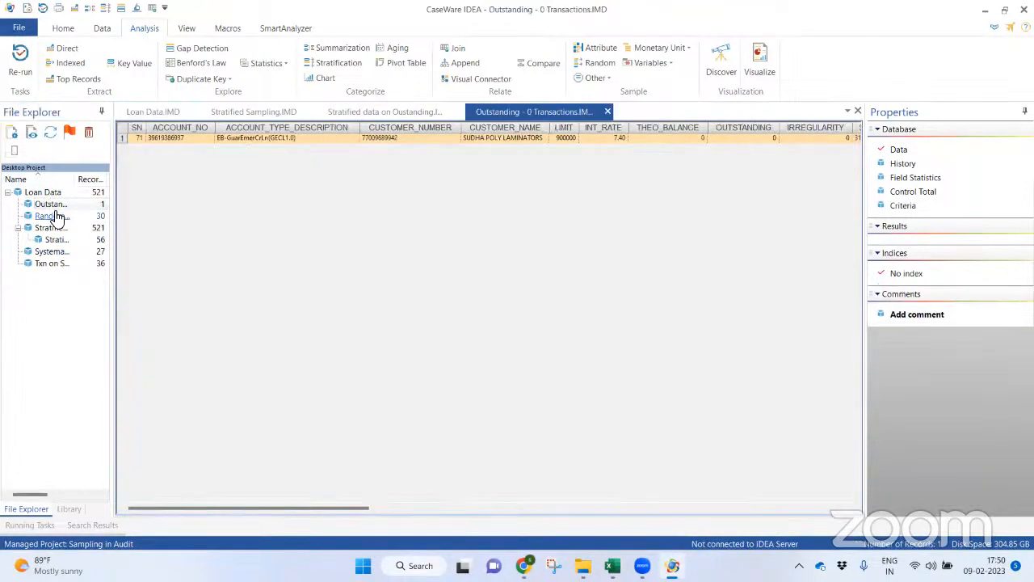
pyautogui.doubleClick(53, 216)
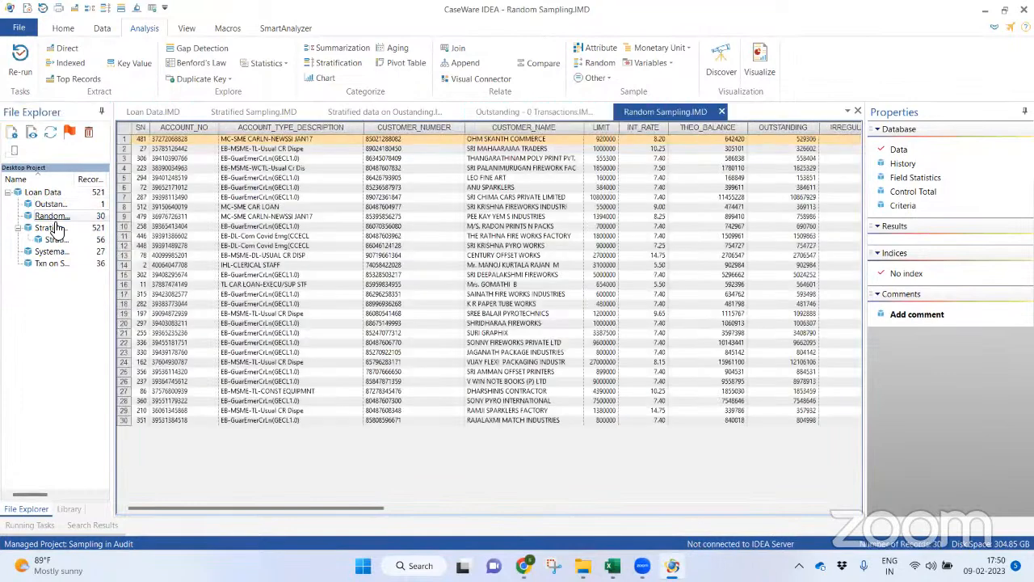
# Open the stratified data, Stratified Sampling, Systematic Sampling and Txn on Sunday databases for review, and widen the database name column.
pyautogui.doubleClick(53, 229)
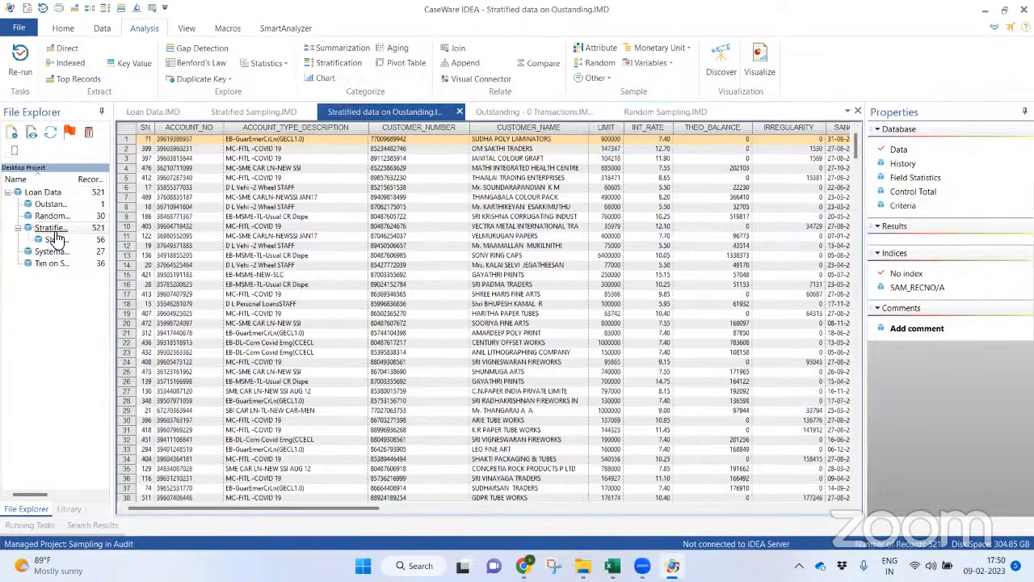
pyautogui.doubleClick(57, 241)
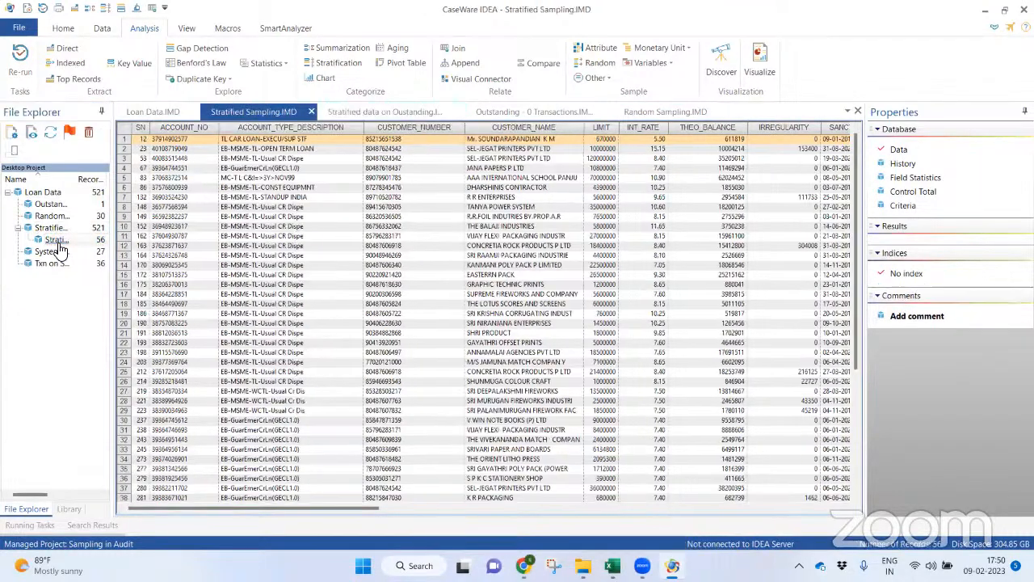
pyautogui.doubleClick(58, 251)
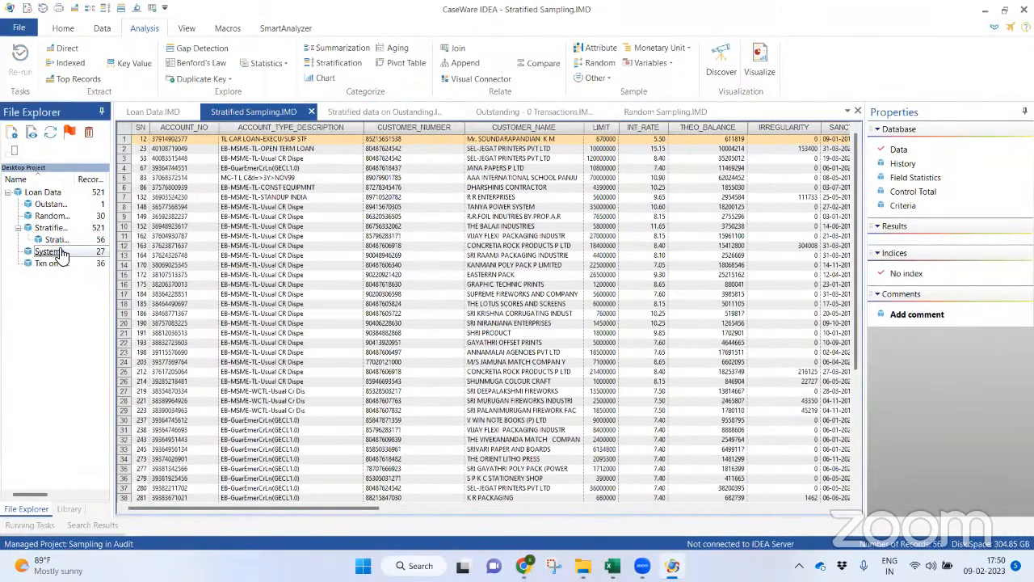
pyautogui.doubleClick(60, 264)
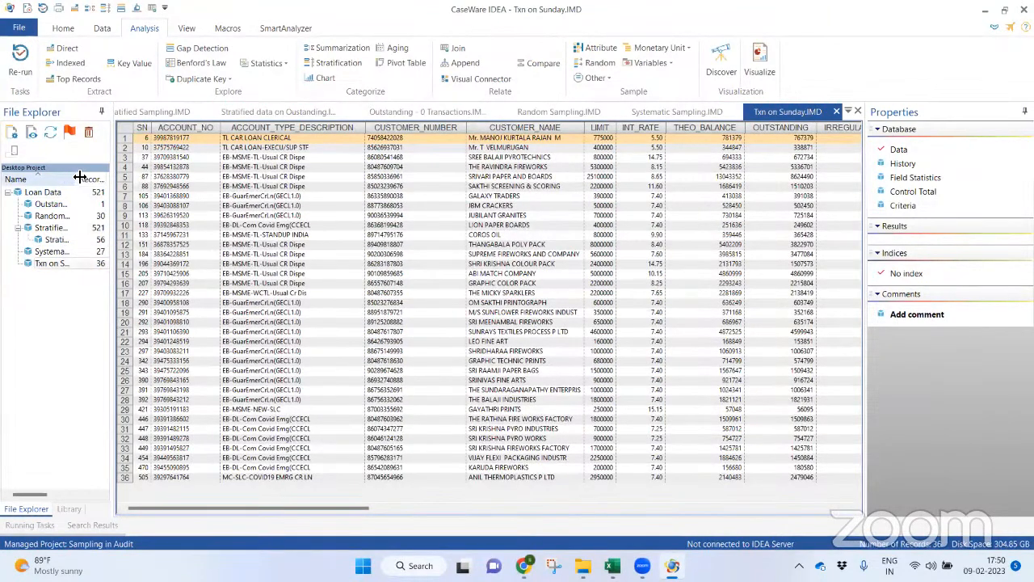
pyautogui.moveTo(75, 177); pyautogui.dragTo(82, 177)
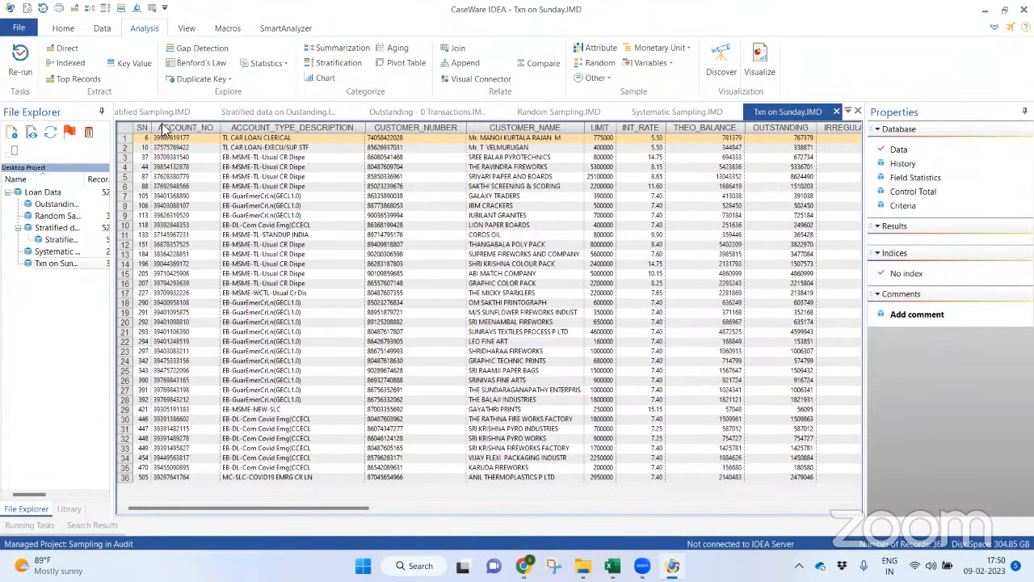
# Close all open databases and reopen only Stratified data on Oustanding.
pyautogui.click(171, 113)
pyautogui.rightClick(171, 113)
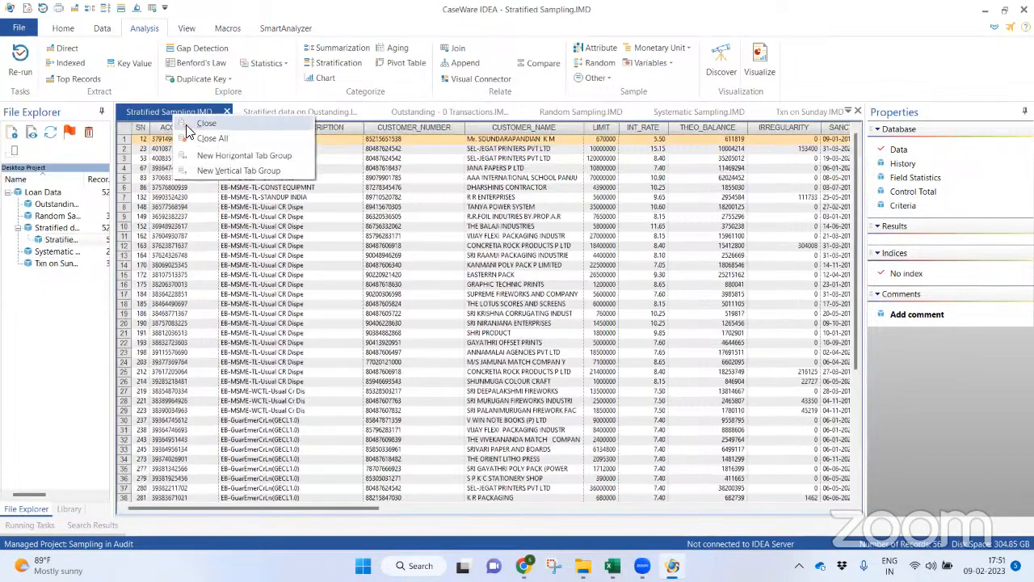
pyautogui.click(195, 135)
pyautogui.doubleClick(48, 229)
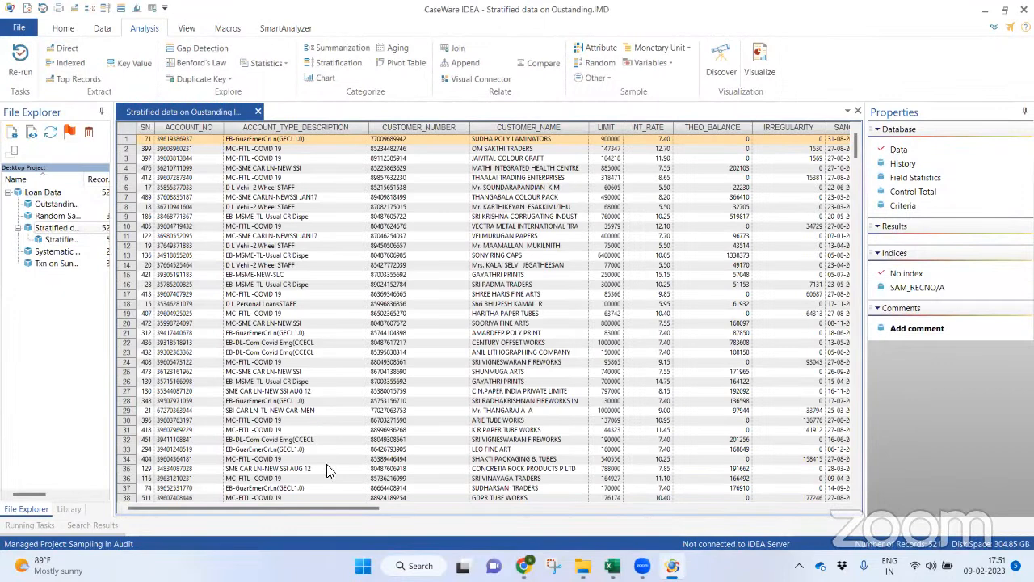
# Examine the STRATUM and STRAT_LOW fields alongside the account and limit fields of the stratified data.
pyautogui.moveTo(310, 506); pyautogui.dragTo(791, 494)
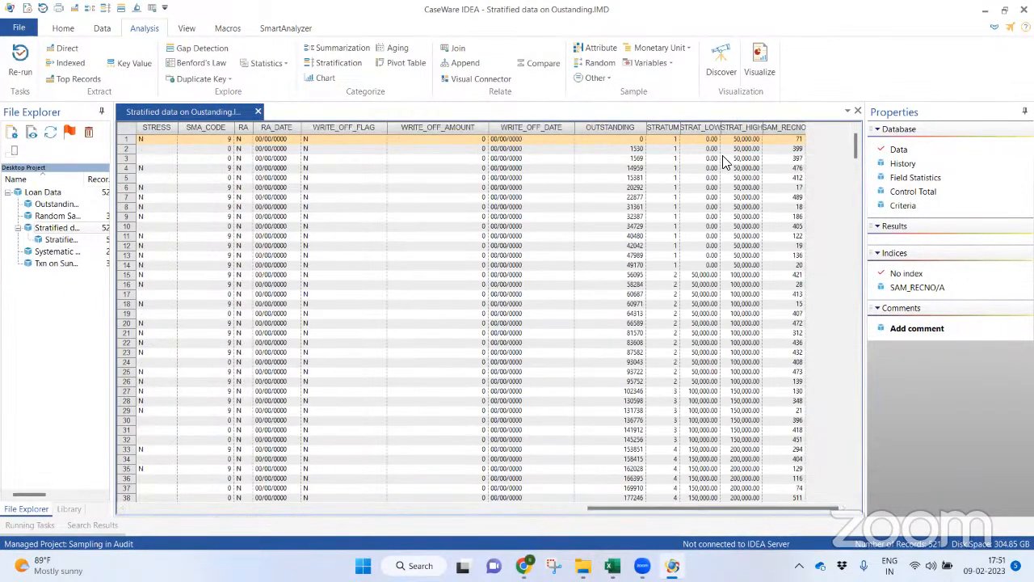
pyautogui.click(667, 131)
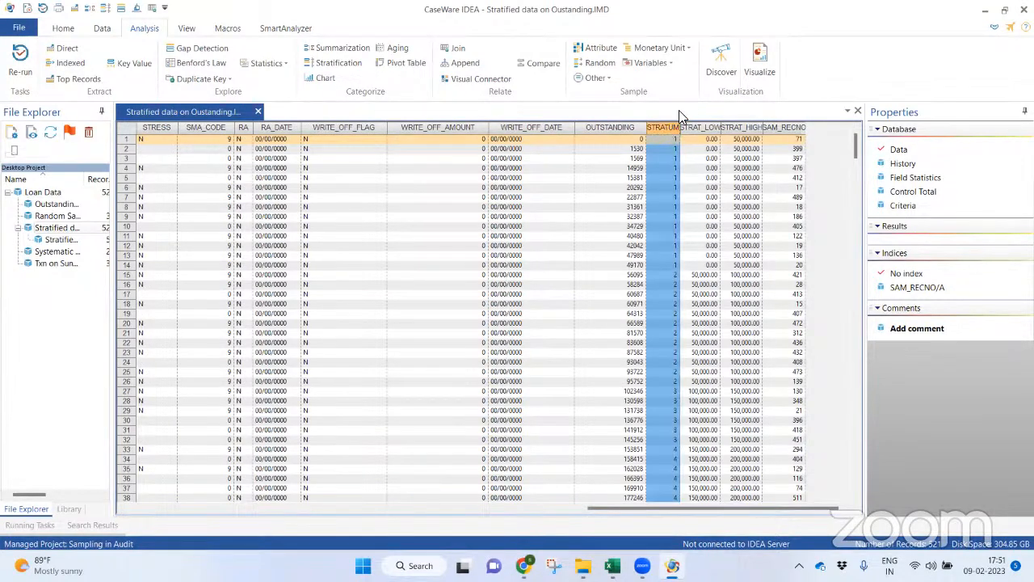
pyautogui.click(700, 122)
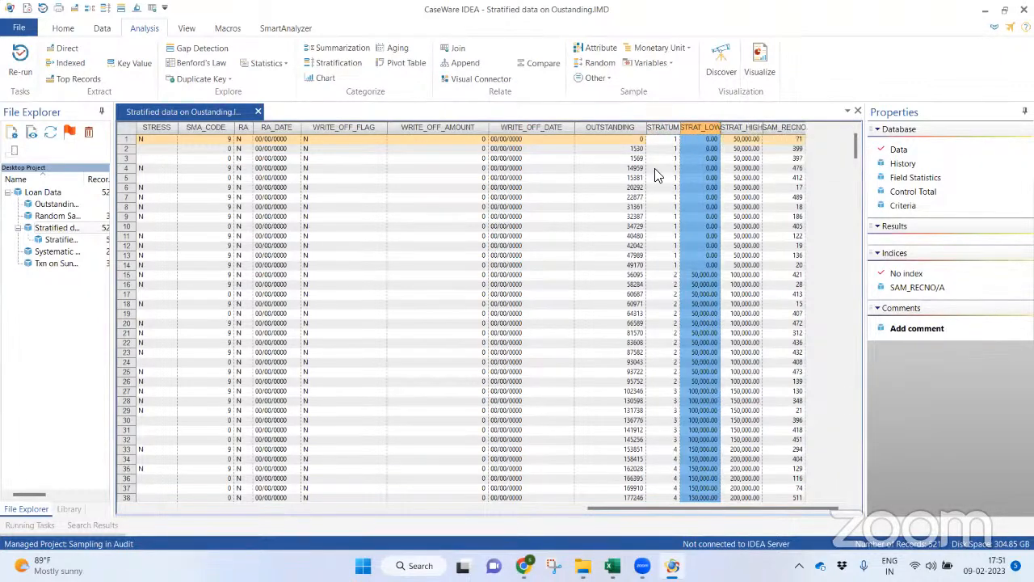
pyautogui.moveTo(763, 504); pyautogui.dragTo(376, 507)
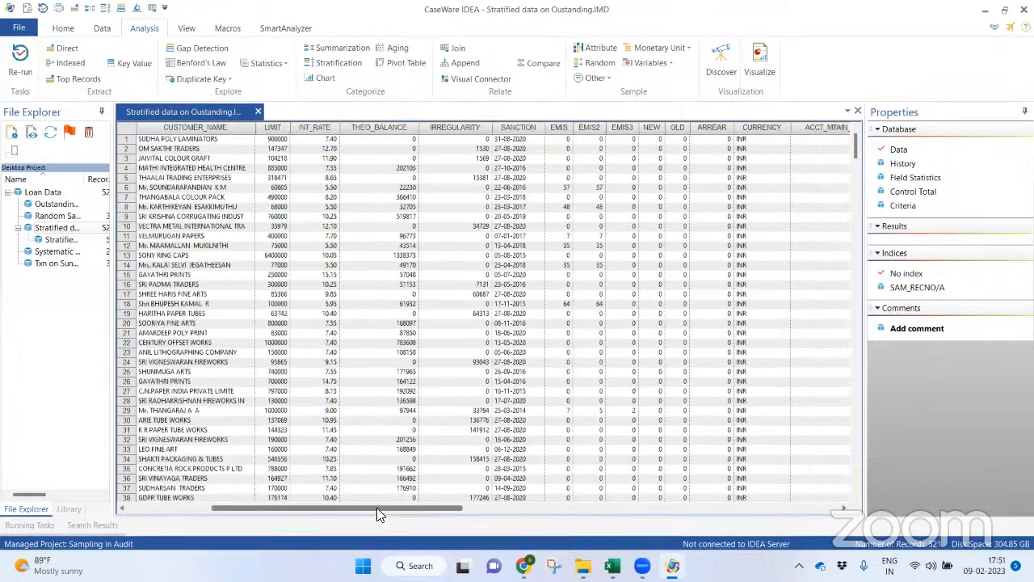
pyautogui.click(909, 275)
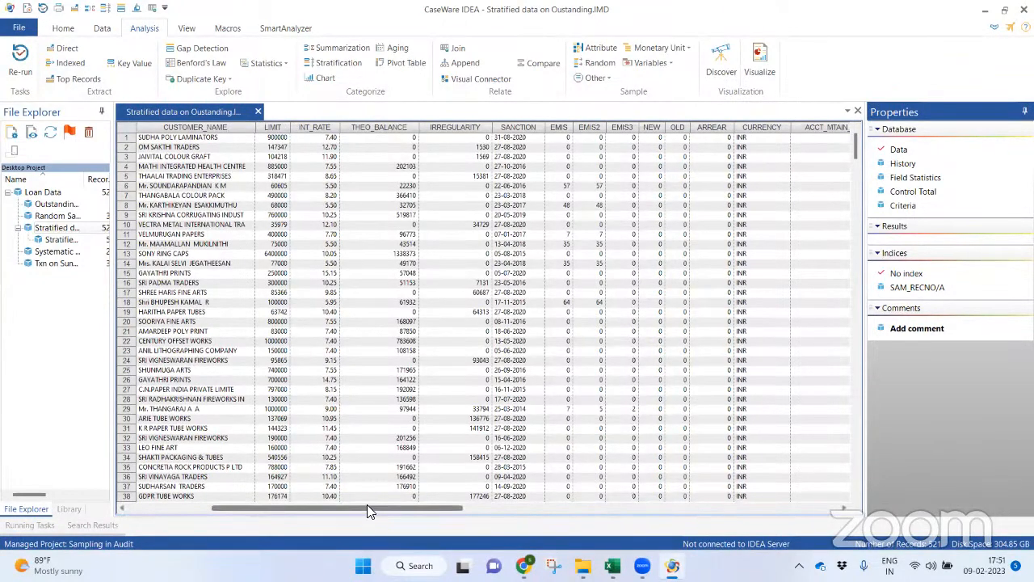
pyautogui.moveTo(368, 506); pyautogui.dragTo(271, 491)
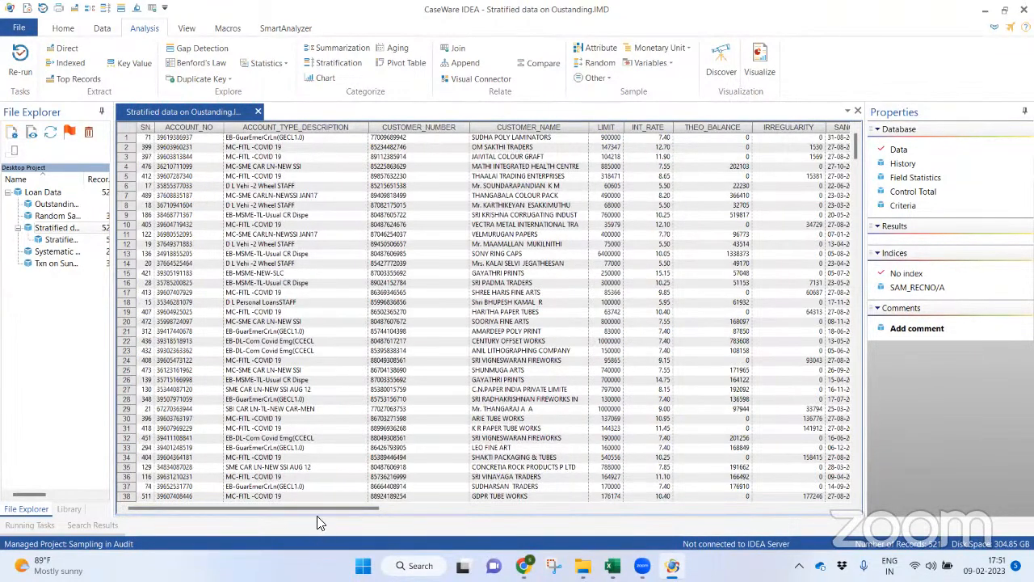
pyautogui.moveTo(324, 506); pyautogui.dragTo(865, 473)
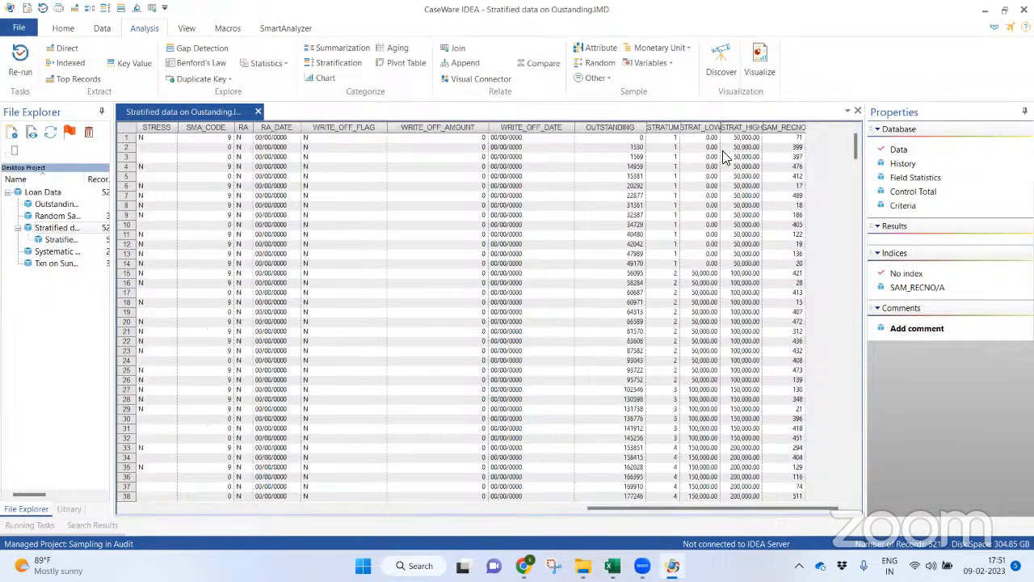
# Review the stratum numbers through the last records and widen the STRAT_LOW and STRAT_HIGH columns to fit their full values.
pyautogui.click(672, 127)
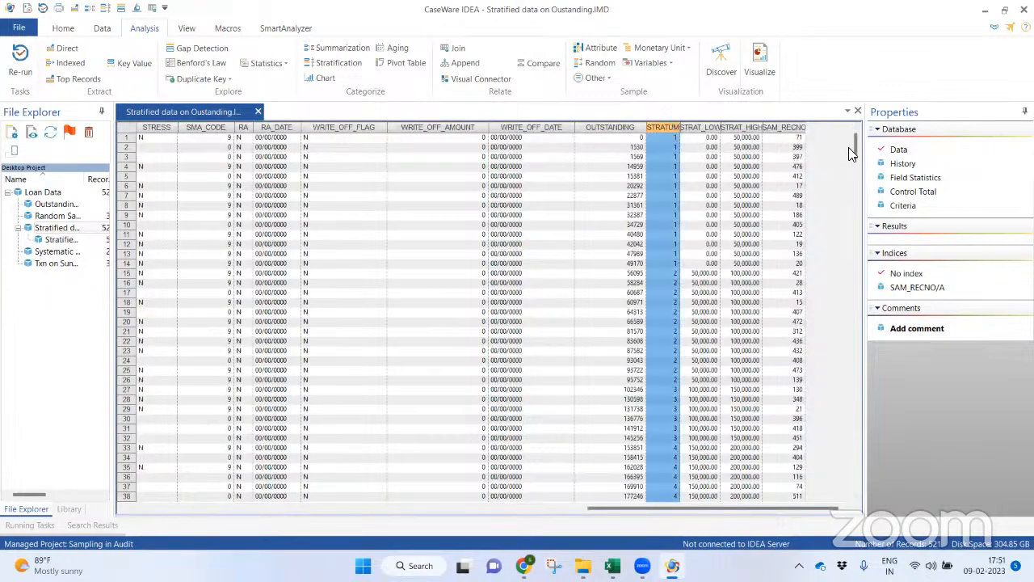
pyautogui.moveTo(854, 146); pyautogui.dragTo(879, 416)
pyautogui.moveTo(884, 478); pyautogui.dragTo(884, 479)
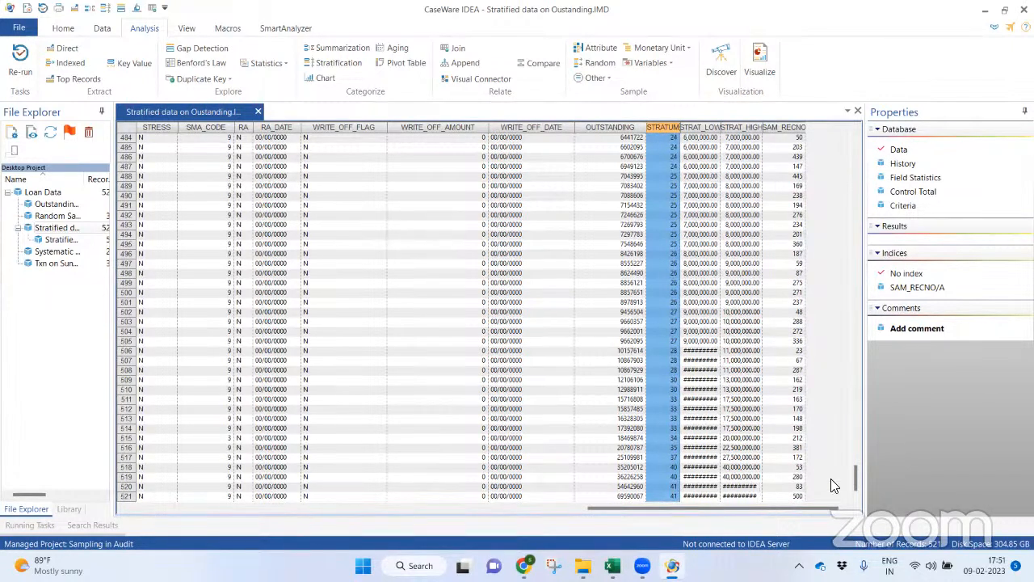
pyautogui.doubleClick(721, 128)
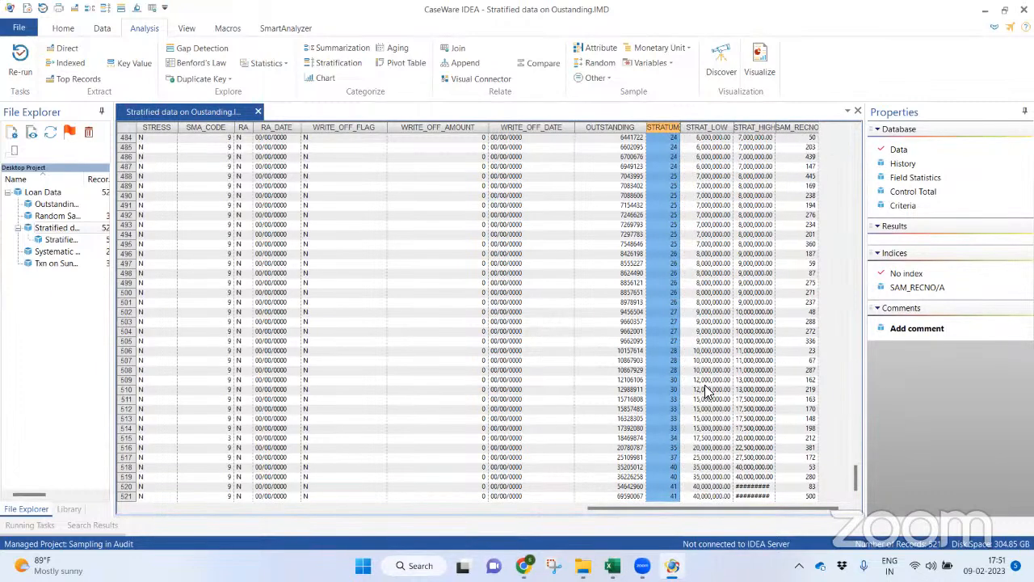
pyautogui.click(713, 498)
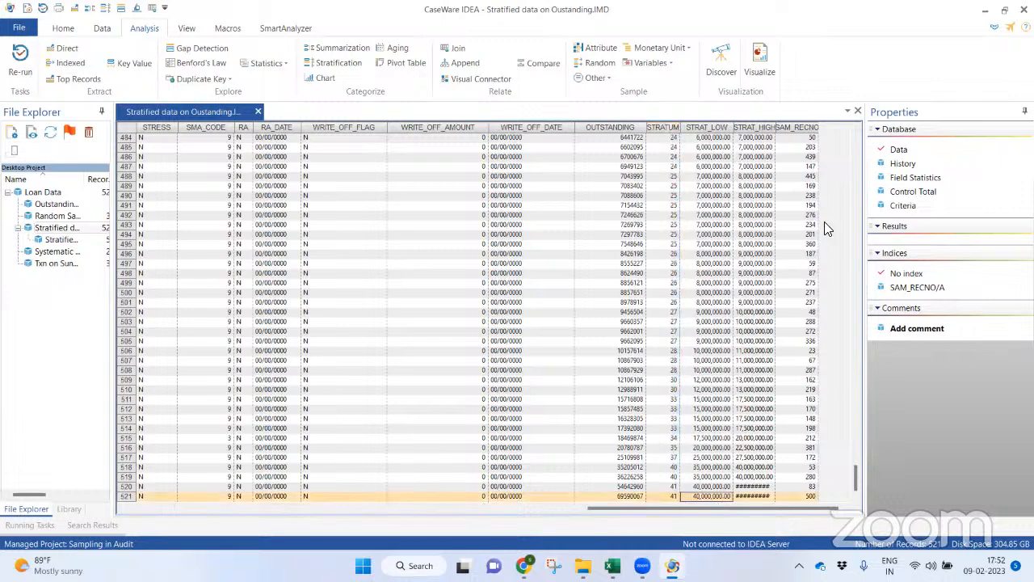
pyautogui.doubleClick(781, 129)
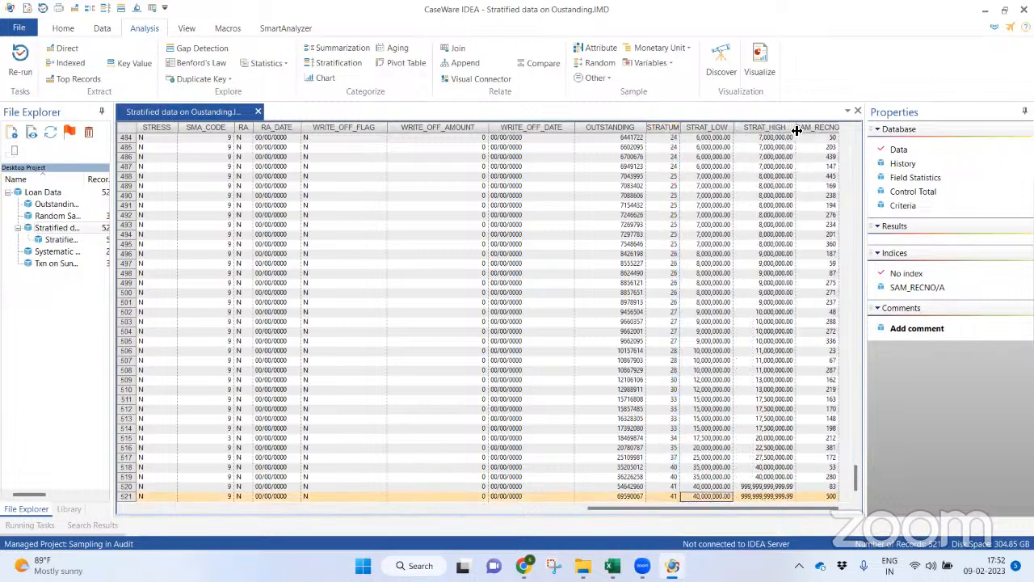
pyautogui.click(775, 477)
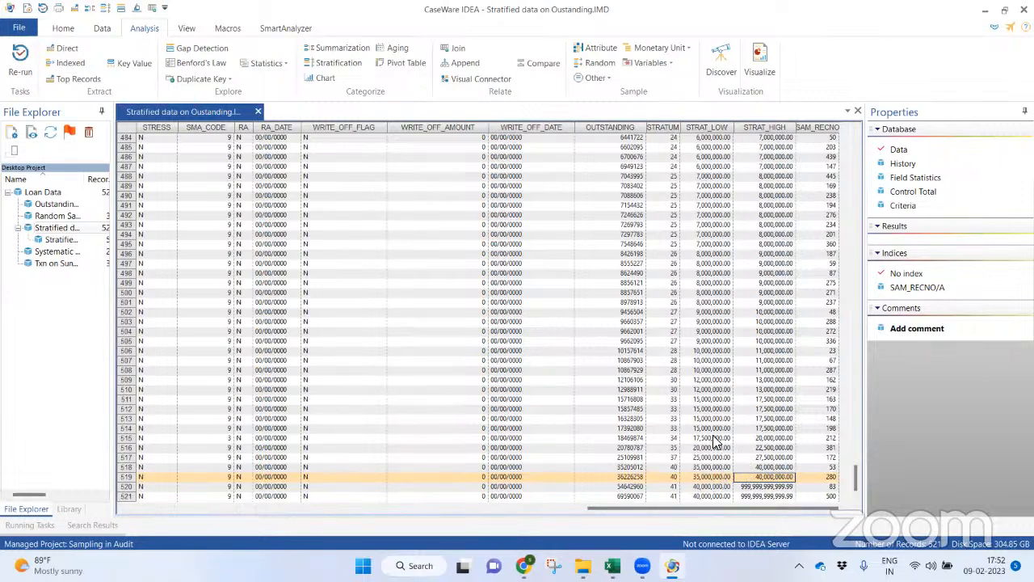
# Go back to the first records and examine the STRATUM, STRAT_LOW, STRAT_HIGH and SAM_RECNO columns in turn.
pyautogui.moveTo(852, 477); pyautogui.dragTo(855, 144)
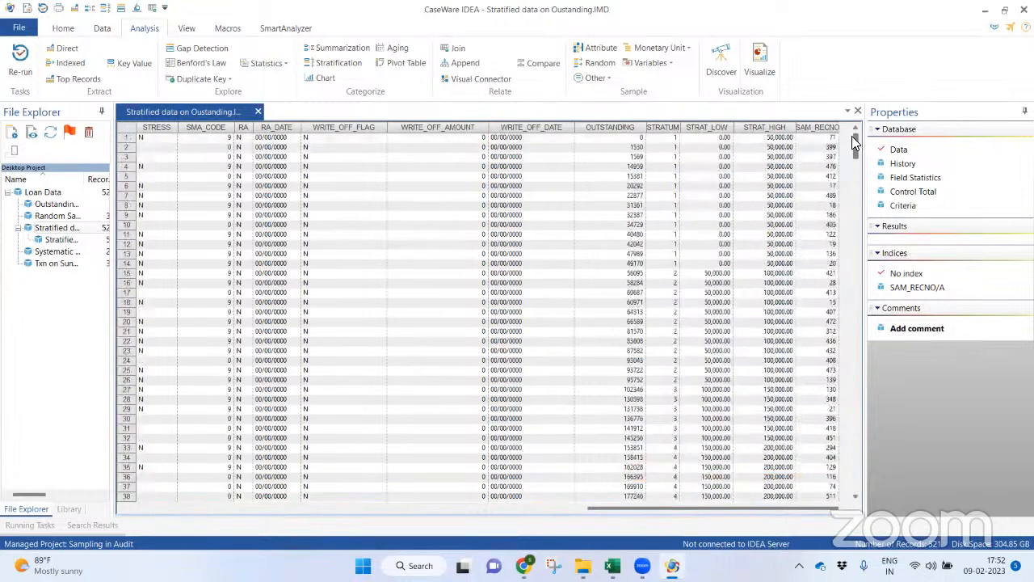
pyautogui.click(667, 129)
pyautogui.click(708, 129)
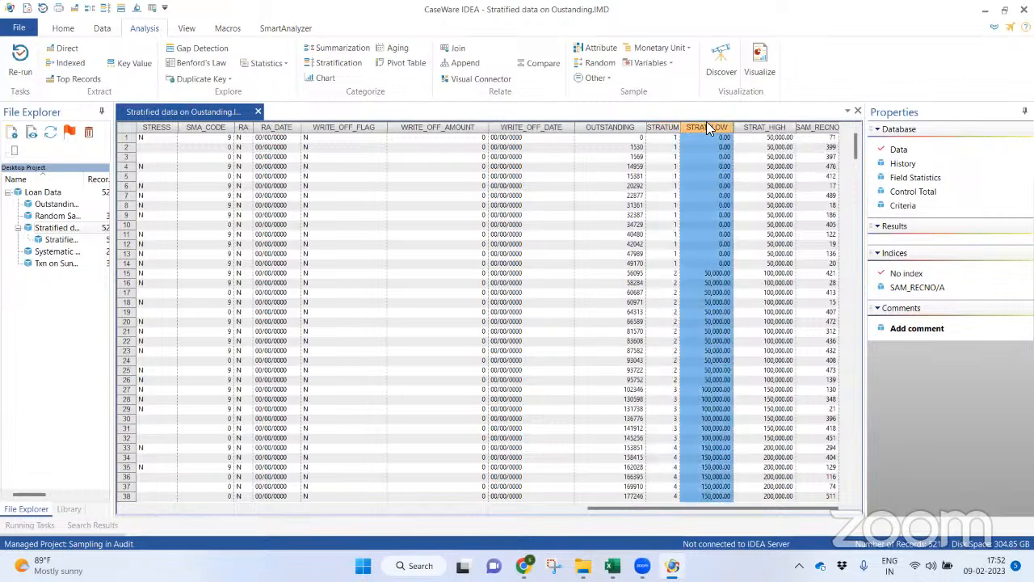
pyautogui.click(766, 128)
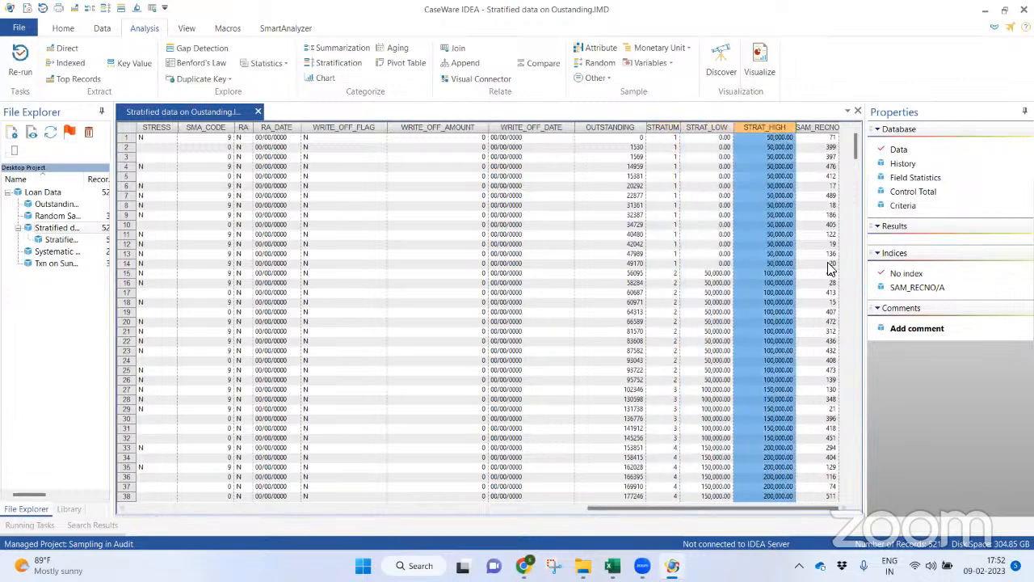
pyautogui.click(828, 127)
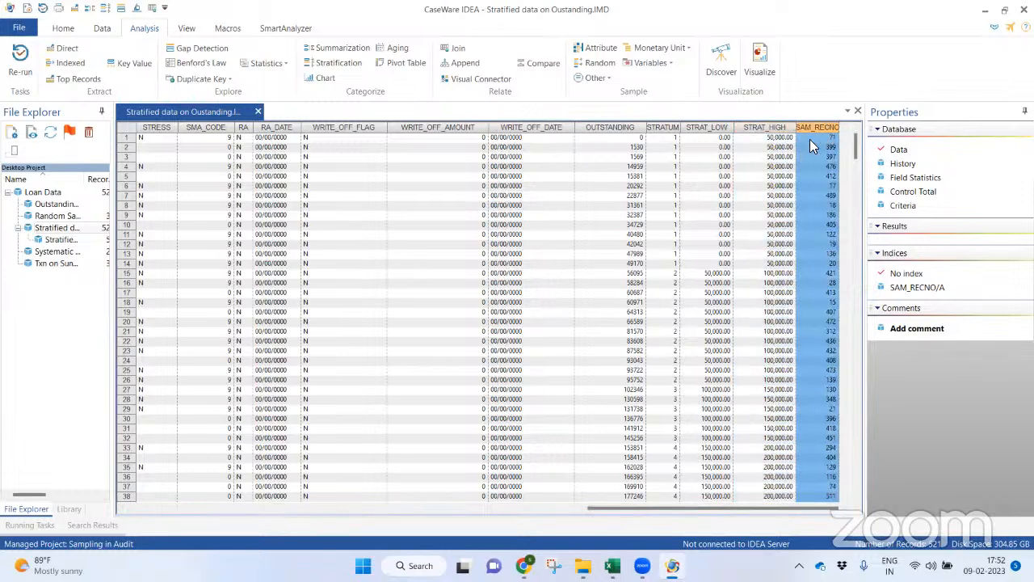
# Open the Stratified Sampling database and review its sampled records down to the last one.
pyautogui.click(61, 240)
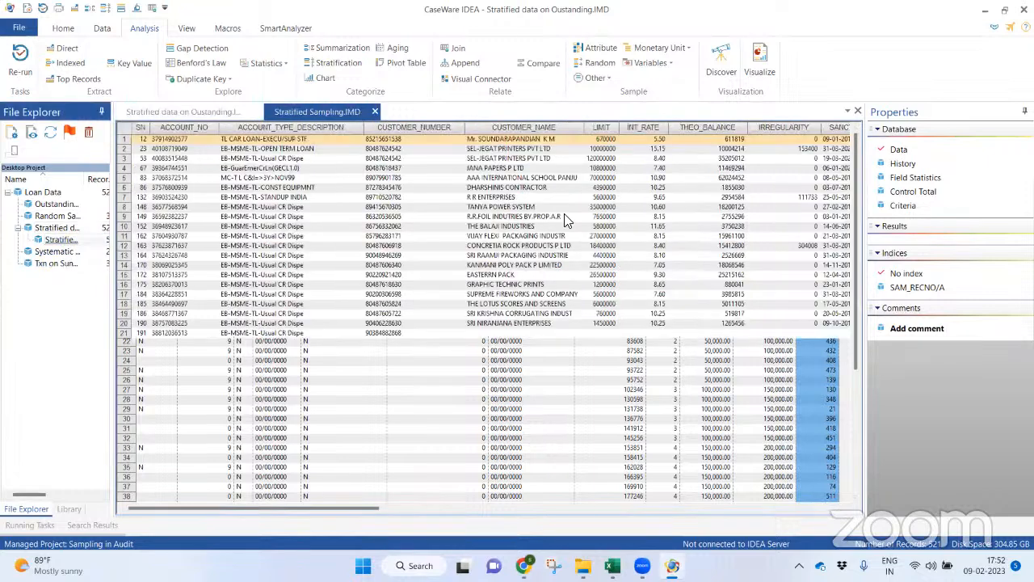
pyautogui.moveTo(362, 509)
pyautogui.mouseDown()
pyautogui.moveTo(828, 517)
pyautogui.moveTo(362, 527)
pyautogui.mouseUp()
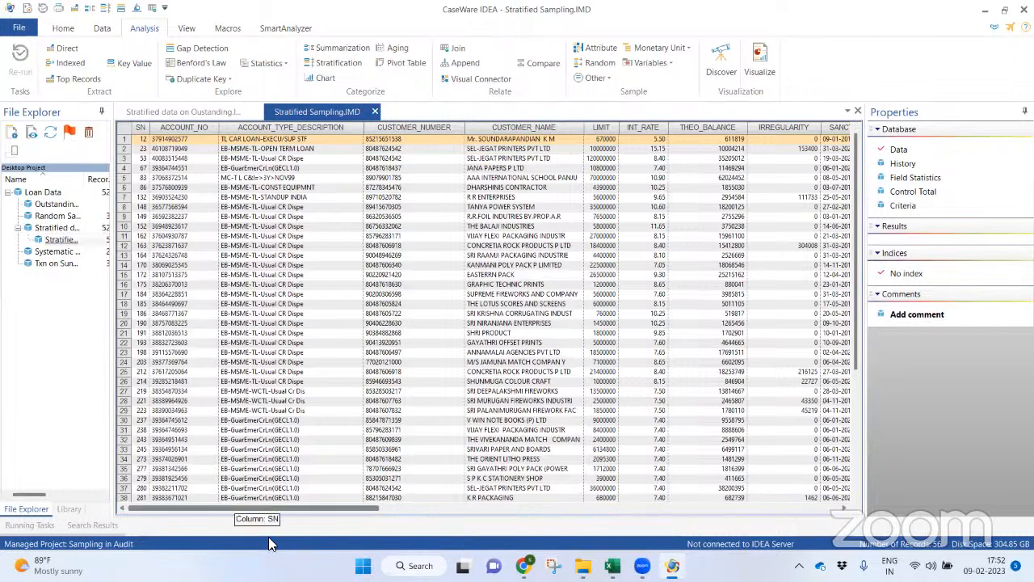
pyautogui.click(858, 447)
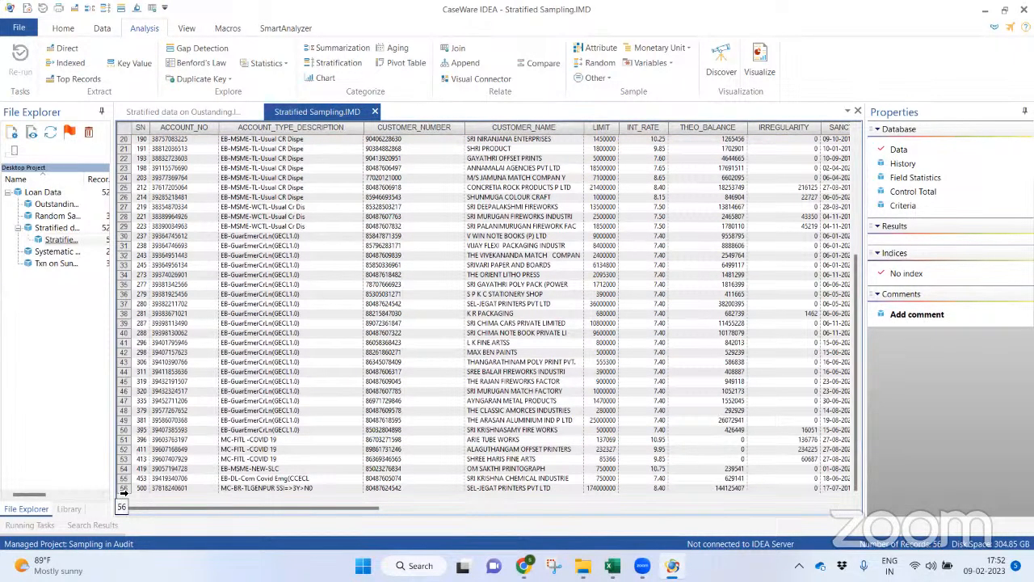
# Close all open databases and open the original Loan Data database.
pyautogui.click(68, 196)
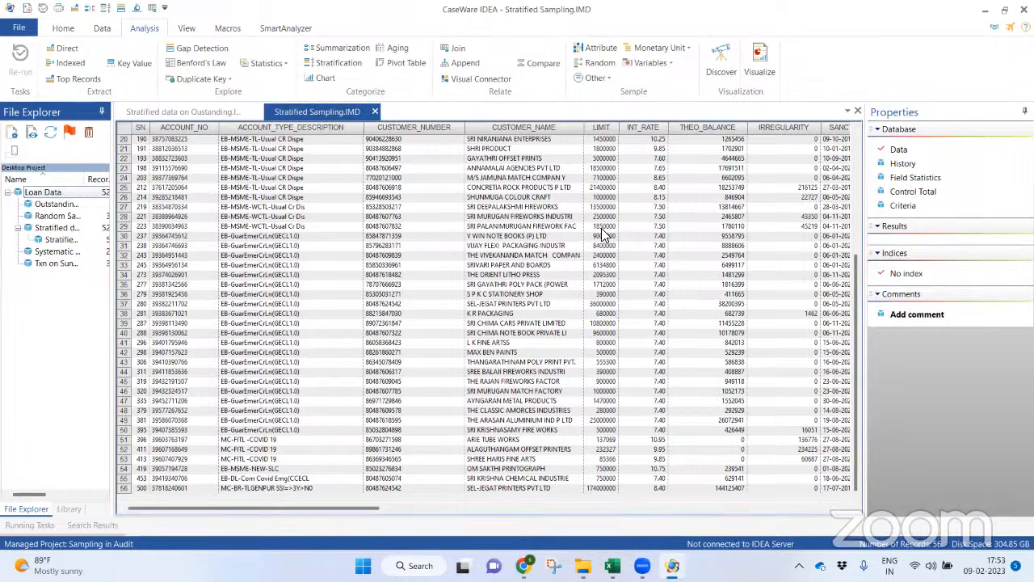
pyautogui.rightClick(336, 114)
pyautogui.click(372, 139)
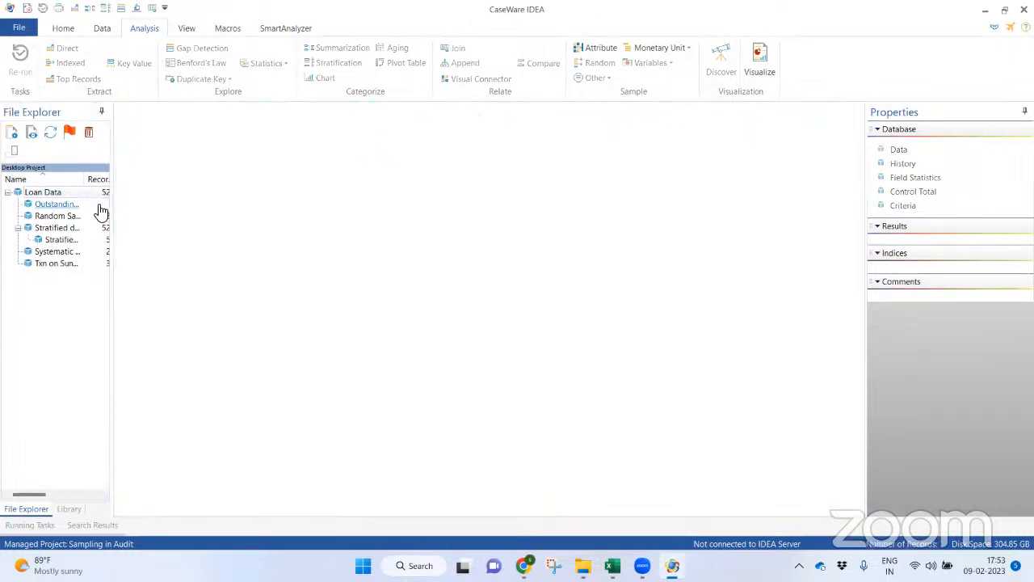
pyautogui.doubleClick(58, 198)
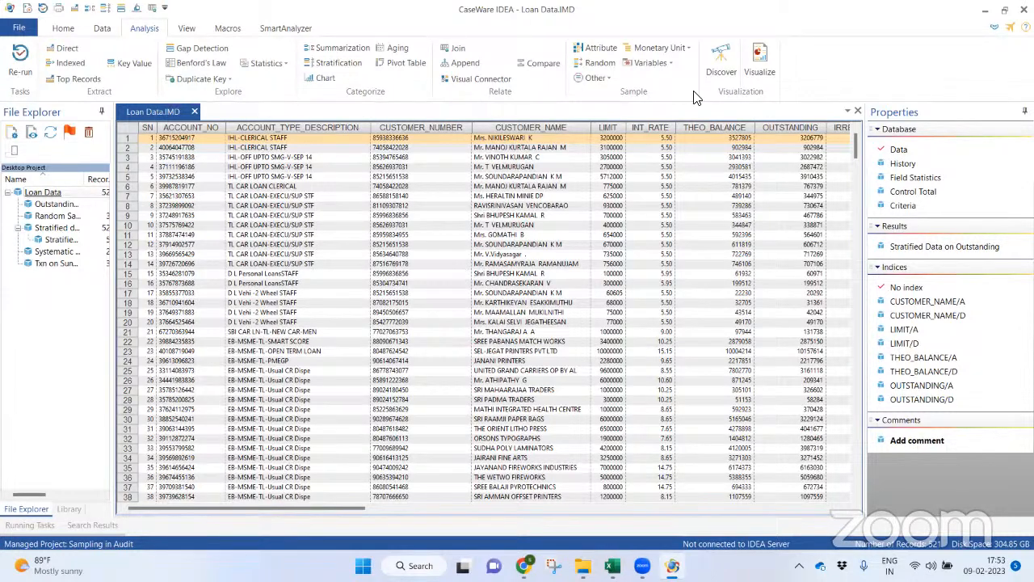
# Set up Generate Random Numbers for 12 numbers from 1 up to but not including 100, with result name "Random Number Generator".
pyautogui.click(598, 78)
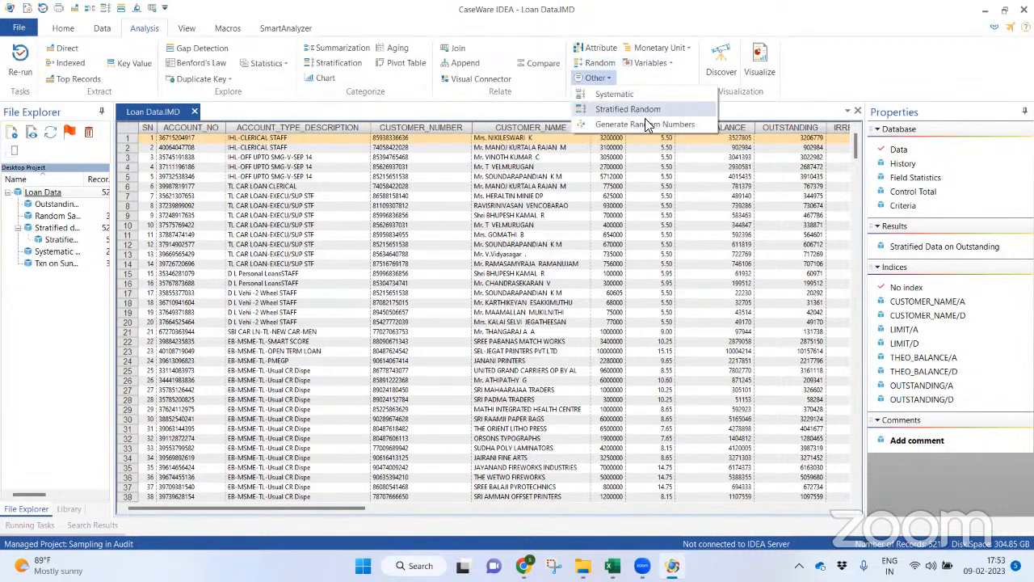
pyautogui.click(645, 119)
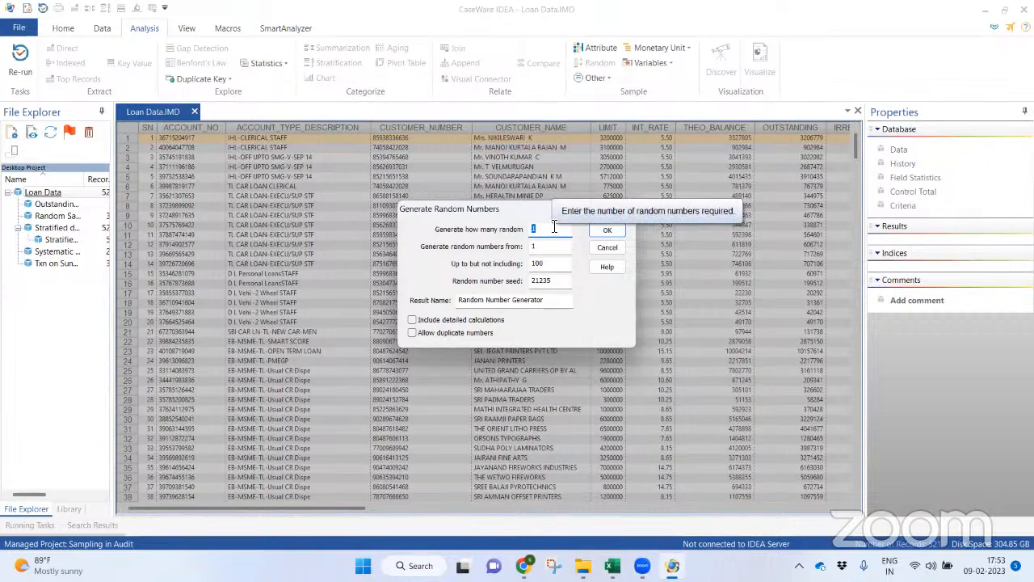
pyautogui.write('12')
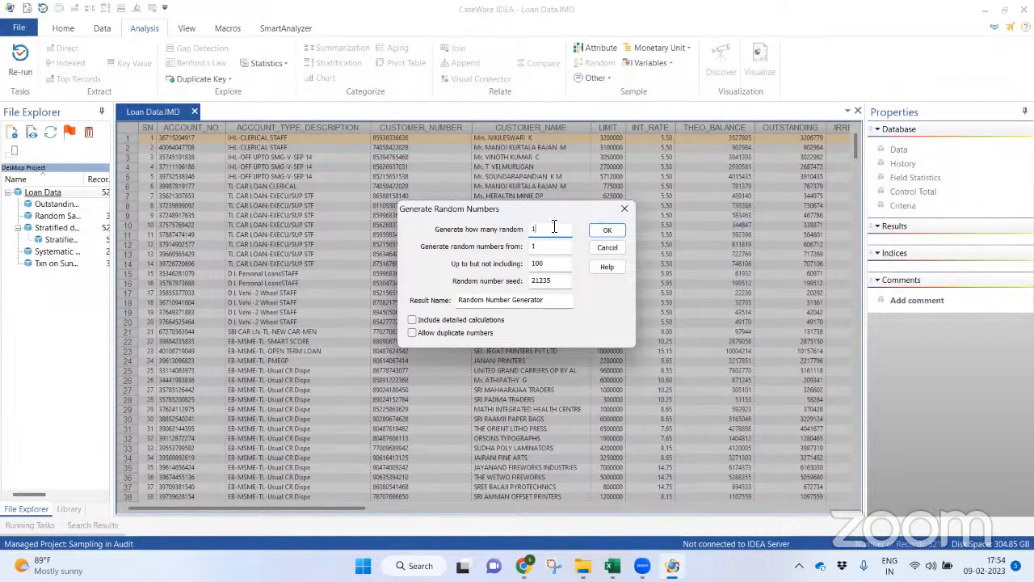
pyautogui.click(559, 264)
pyautogui.moveTo(560, 283); pyautogui.dragTo(490, 285)
pyautogui.moveTo(569, 300); pyautogui.dragTo(444, 295)
# Include detailed calculations, leave duplicates disallowed, generate the random numbers and highlight the values scaled to the 1–100 range.
pyautogui.click(447, 323)
pyautogui.click(443, 338)
pyautogui.click(444, 337)
pyautogui.click(607, 231)
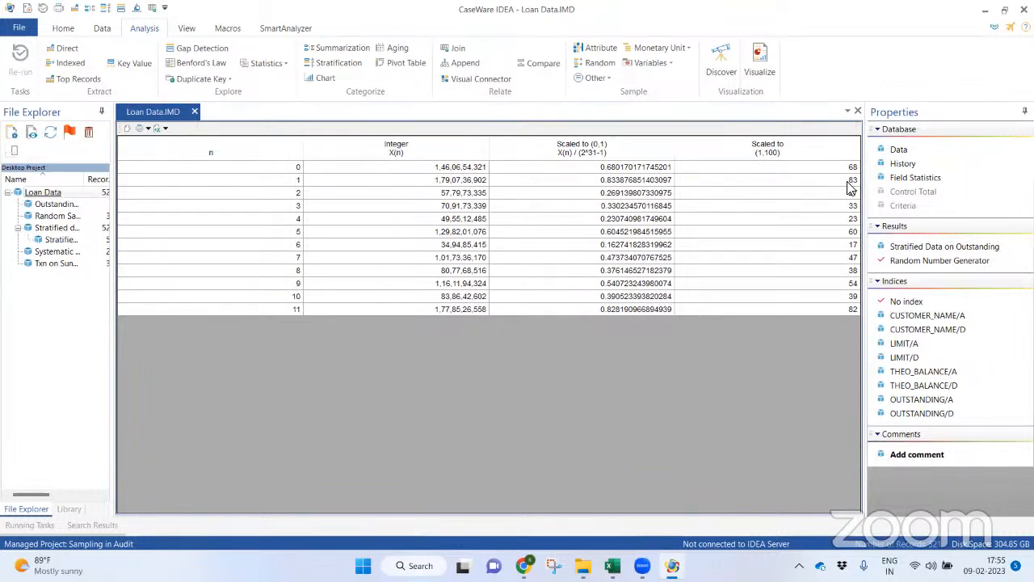
pyautogui.moveTo(852, 167); pyautogui.dragTo(781, 348)
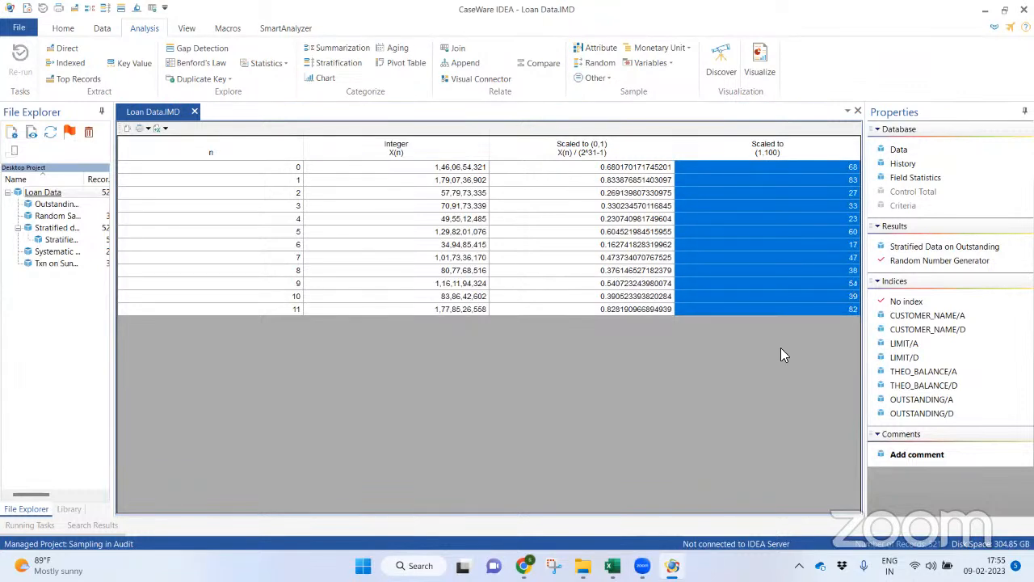
# Export the random number result to Excel as "Loan Data - Random Number Generator.xls" in the "4. Sampling in Audit" folder.
pyautogui.click(159, 128)
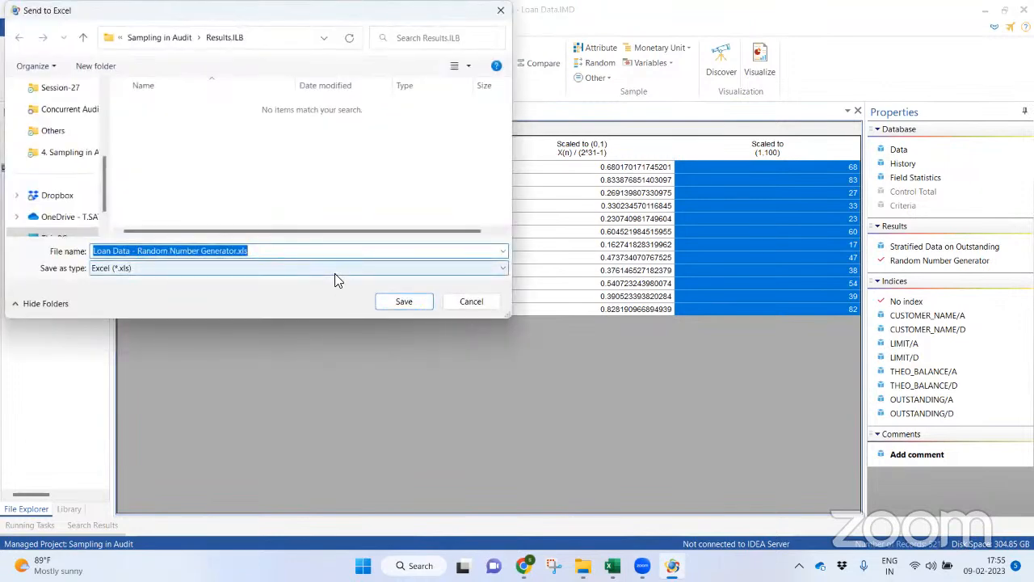
pyautogui.click(81, 157)
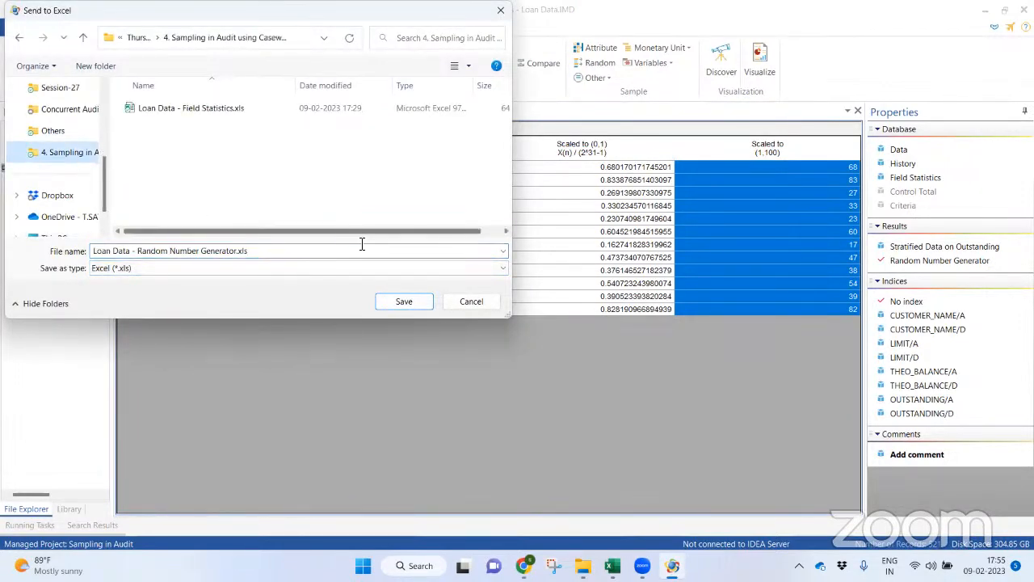
pyautogui.click(410, 301)
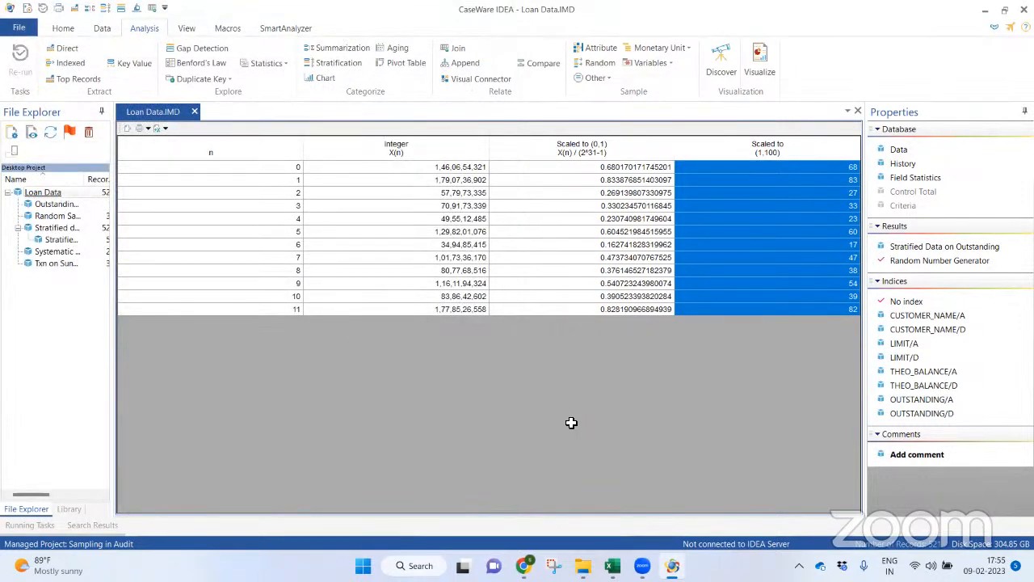
# Switch to Excel to review the exported Random Number Generator report, close the workbook and return to CaseWare IDEA.
pyautogui.hotkey('alt', 'Tab')
pyautogui.click(682, 204)
pyautogui.click(547, 253)
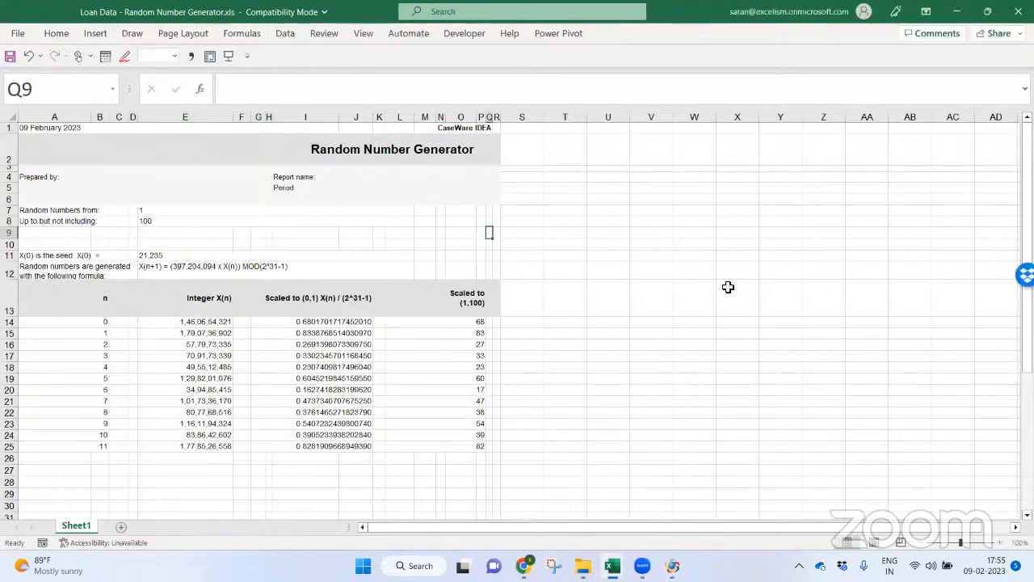
pyautogui.hotkey('ctrl', 'w')
pyautogui.hotkey('alt', 'Tab')
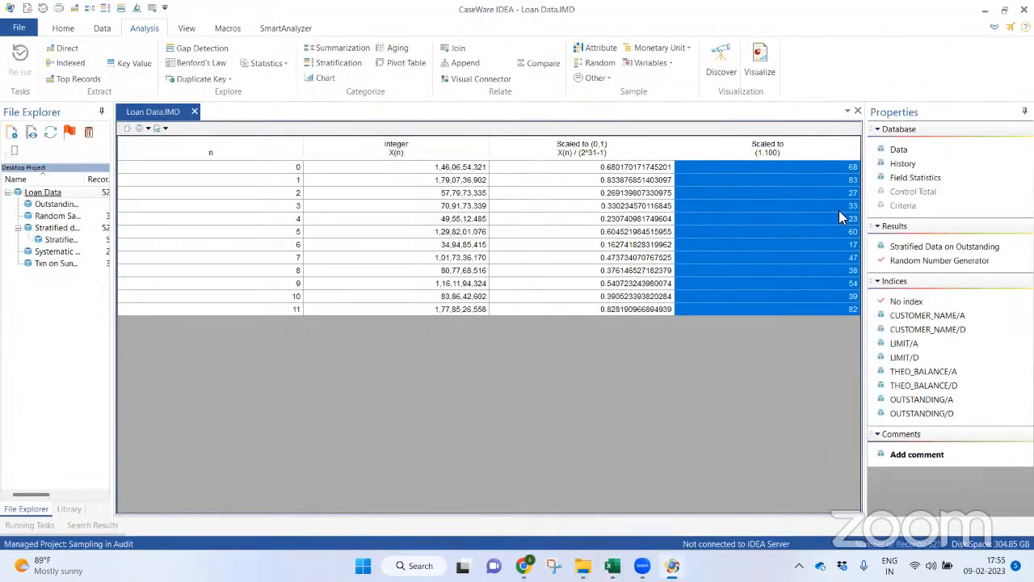
# Generate a Discover dashboard from the Loan Data records, view the records behind the THEO_BALANCE zero items and return to the dashboard.
pyautogui.click(889, 149)
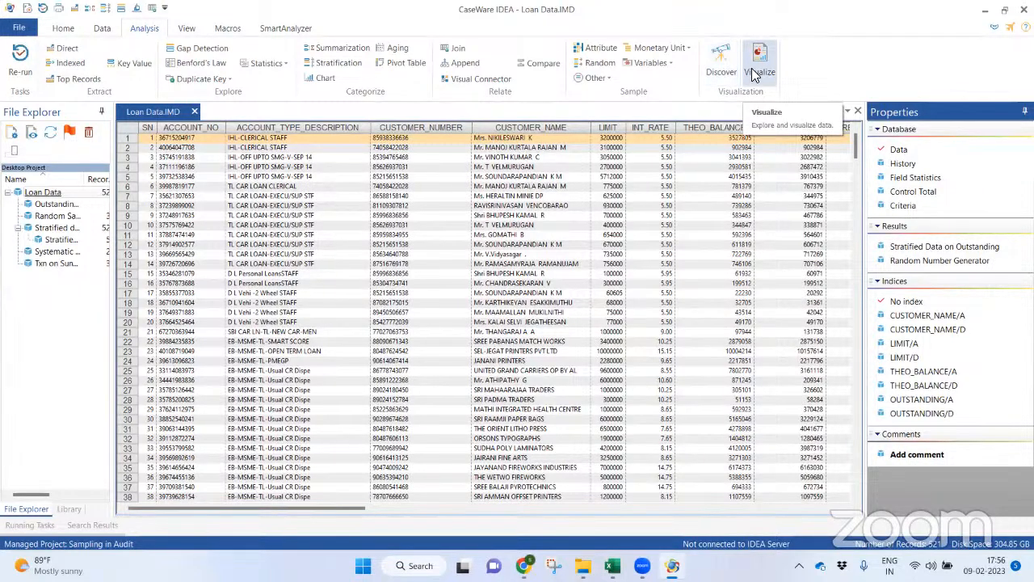
pyautogui.click(721, 66)
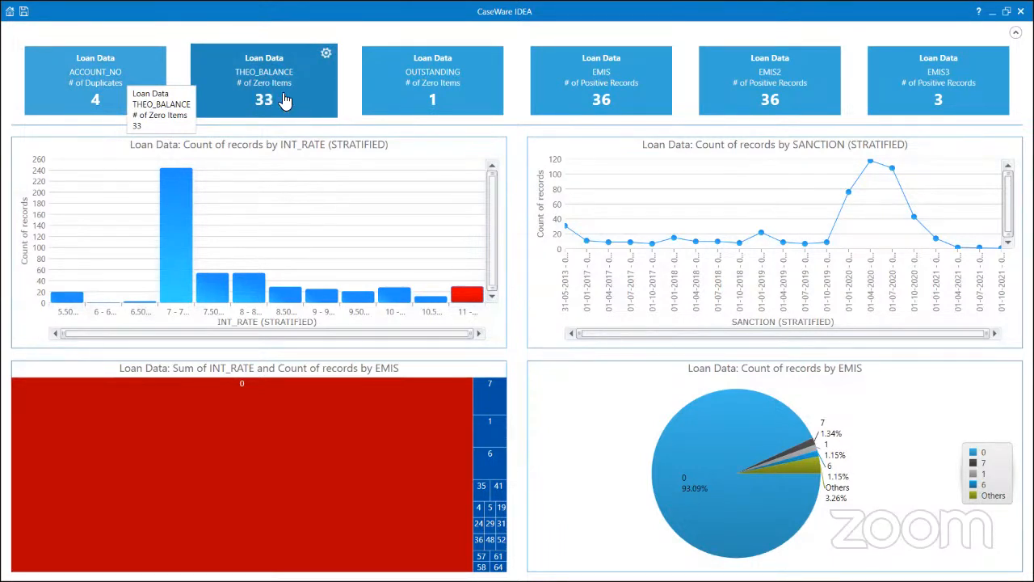
pyautogui.click(327, 58)
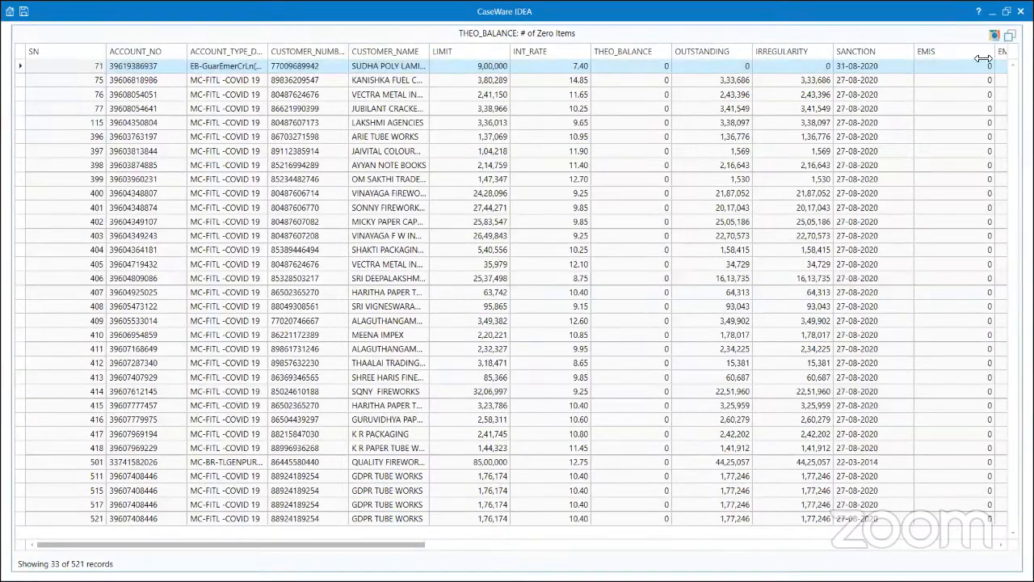
pyautogui.click(1010, 35)
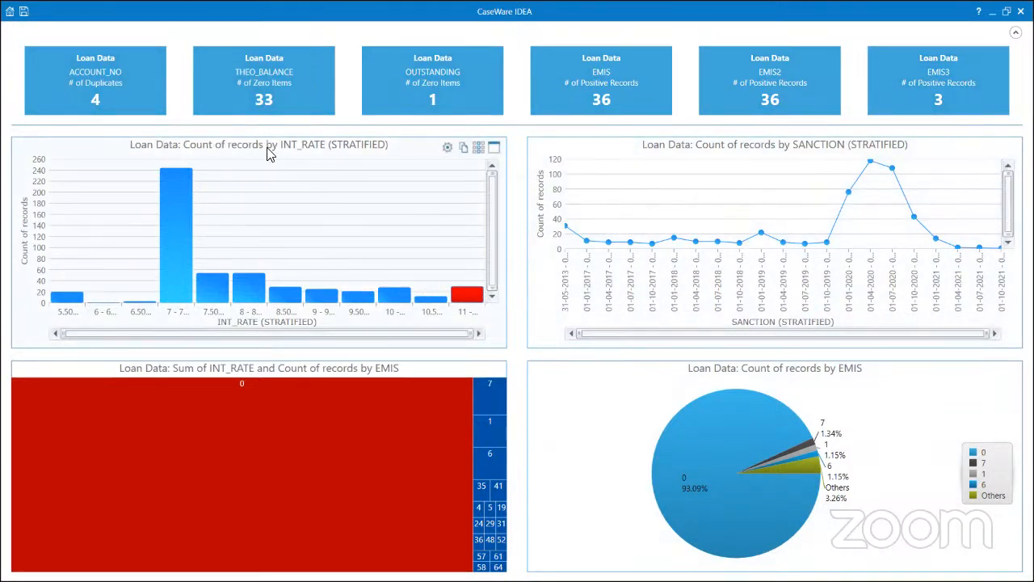
# Inspect the INT_RATE and SANCTION record-count charts, viewing each as a table and restoring its chart view.
pyautogui.moveTo(178, 293)
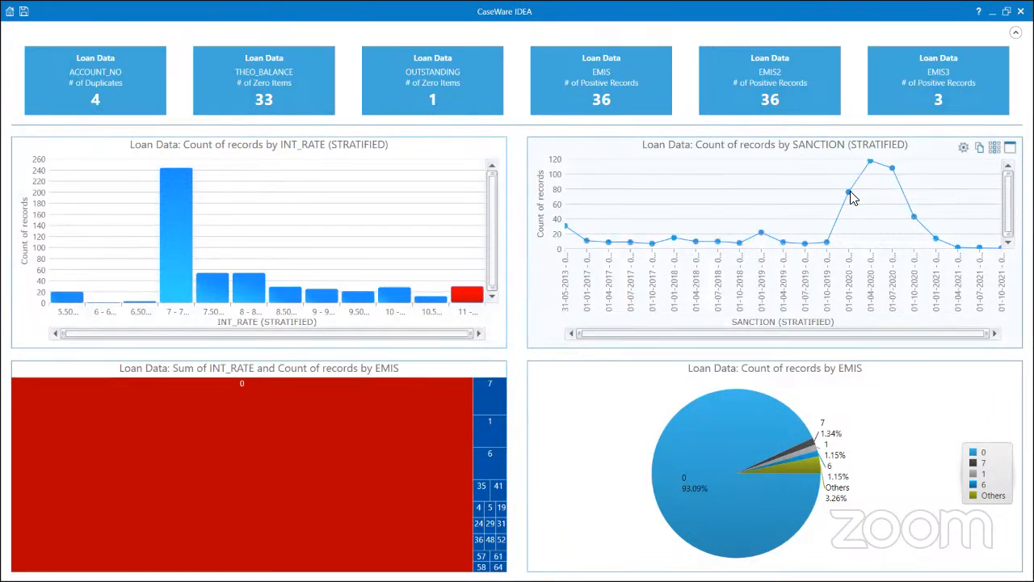
pyautogui.moveTo(850, 198)
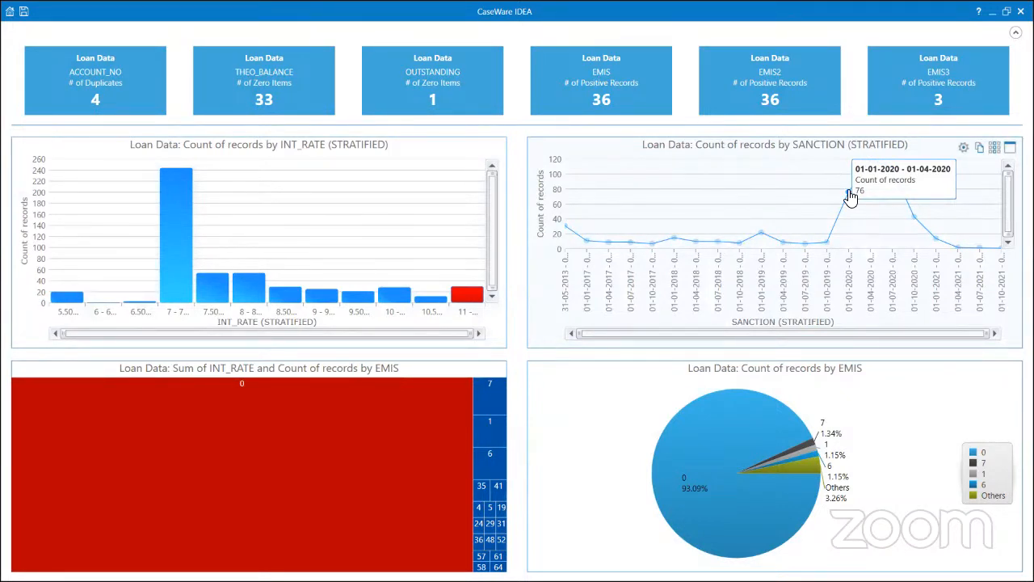
pyautogui.moveTo(872, 166)
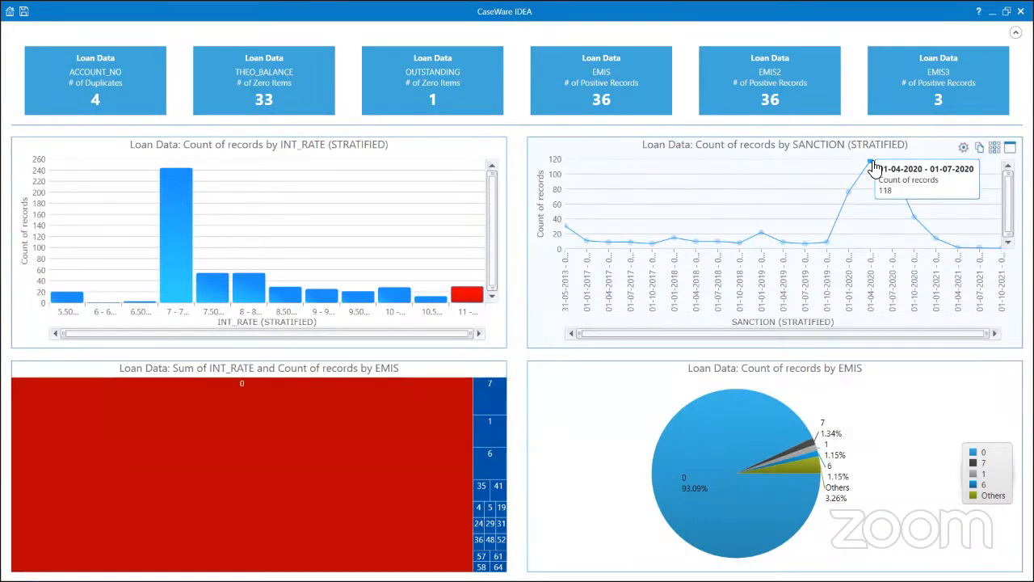
pyautogui.moveTo(916, 220)
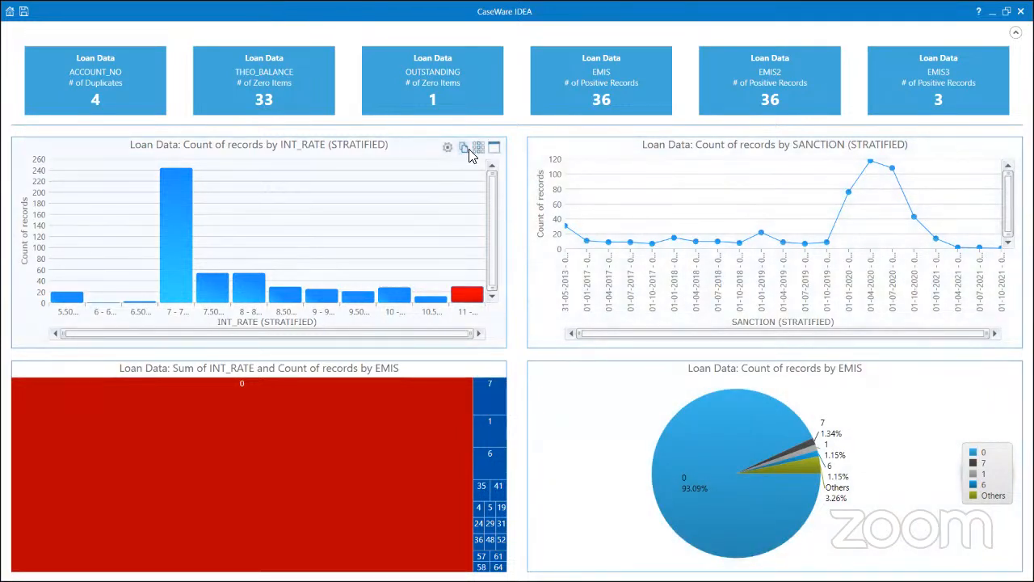
pyautogui.click(480, 148)
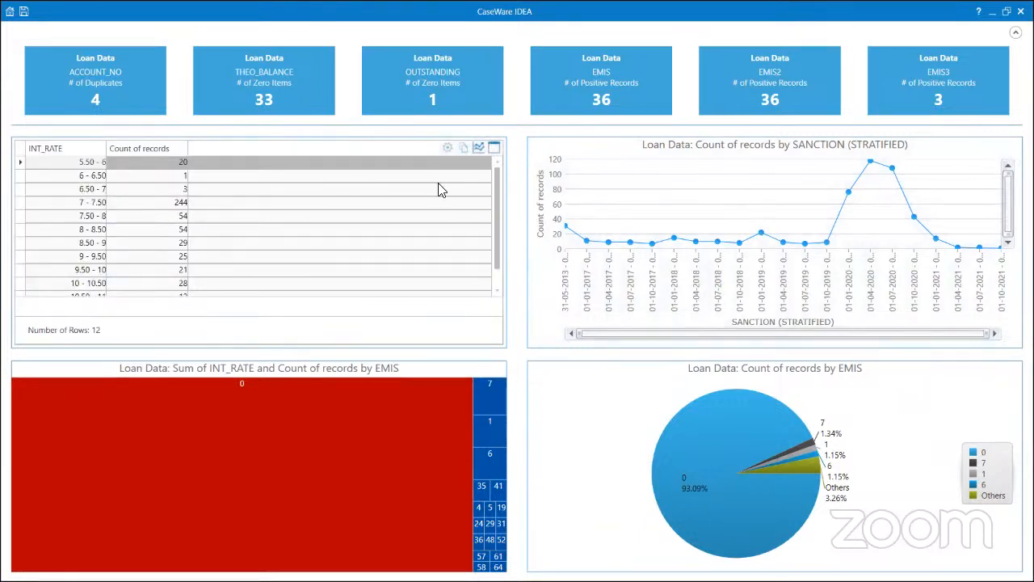
pyautogui.click(480, 149)
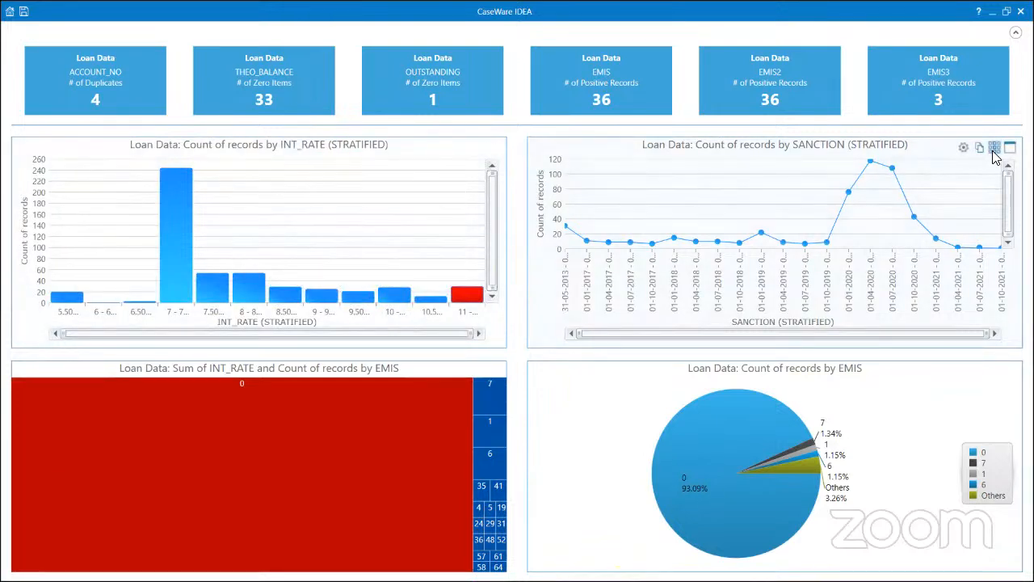
pyautogui.click(994, 148)
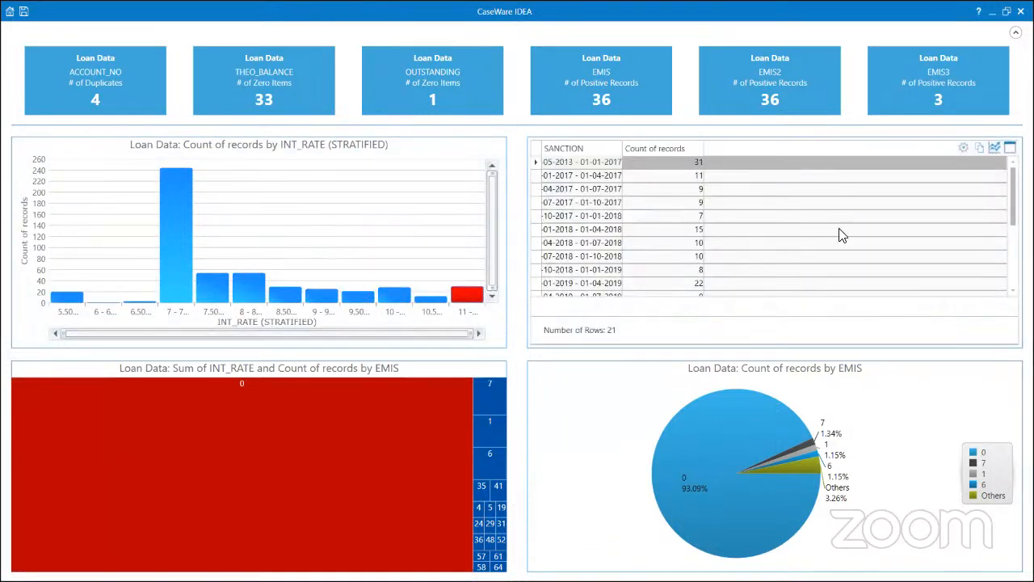
pyautogui.click(996, 150)
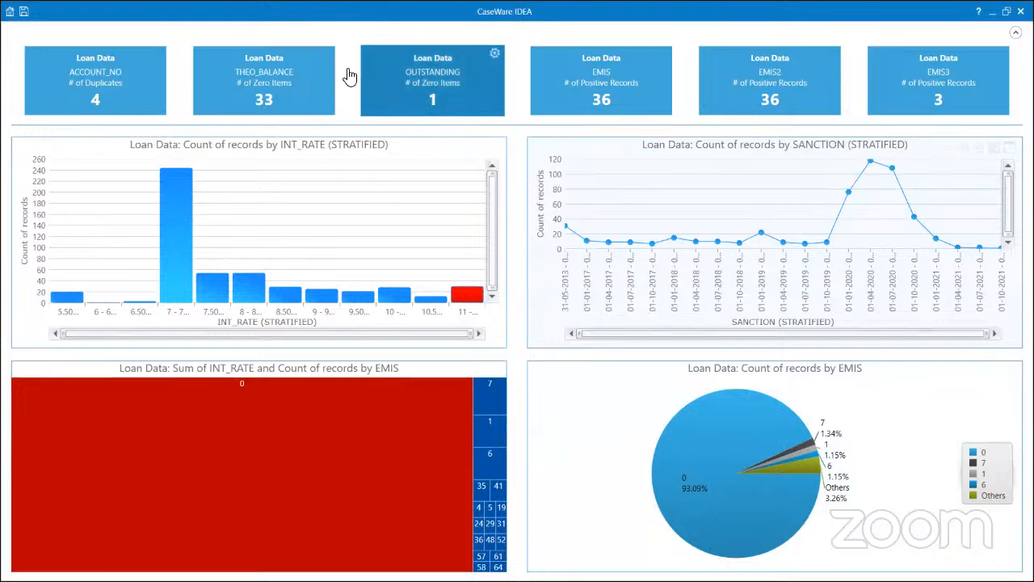
# Open the dashboard's save dialog, cancel it, and close the Discover dashboard without saving.
pyautogui.click(23, 13)
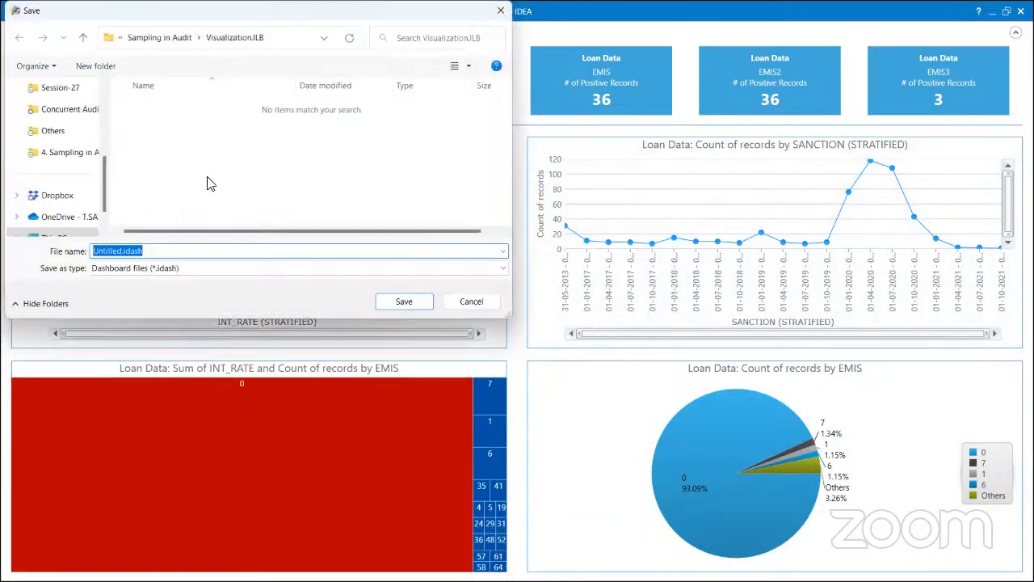
pyautogui.click(486, 303)
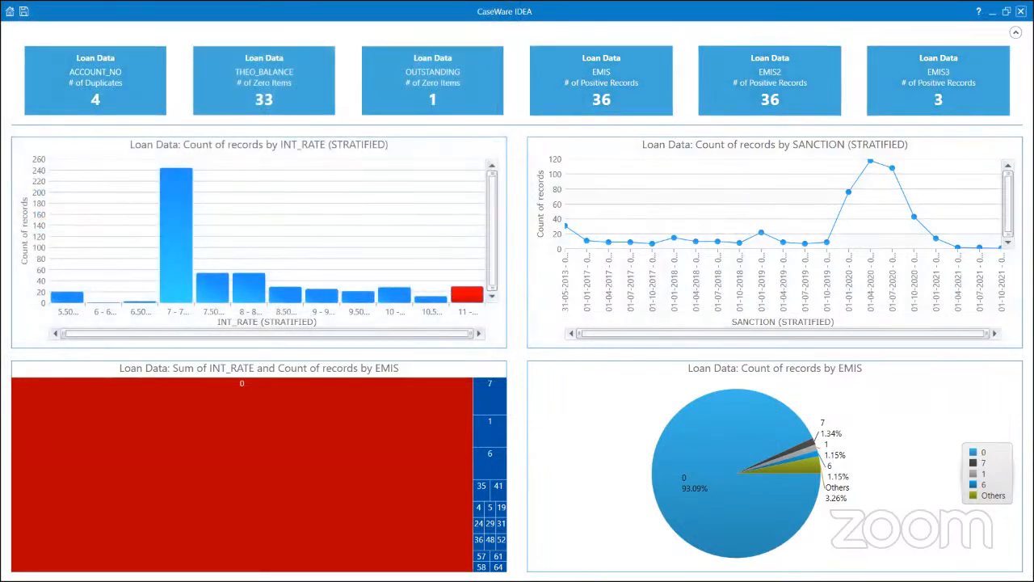
pyautogui.click(1021, 12)
pyautogui.click(559, 308)
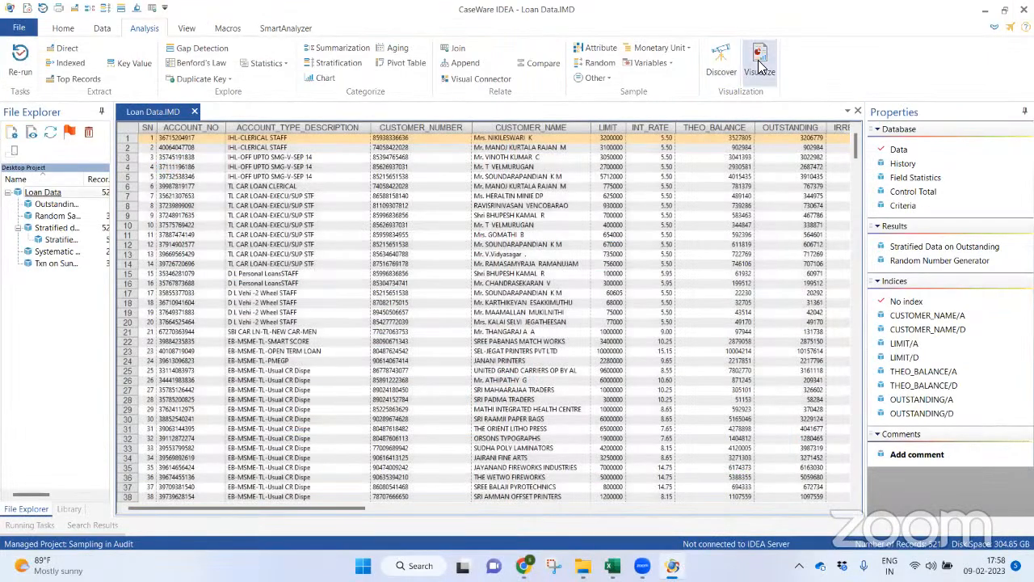
# Start a new Visualize dashboard with a line chart of Loan Data grouped by LIMIT, and save the chart properties.
pyautogui.click(759, 68)
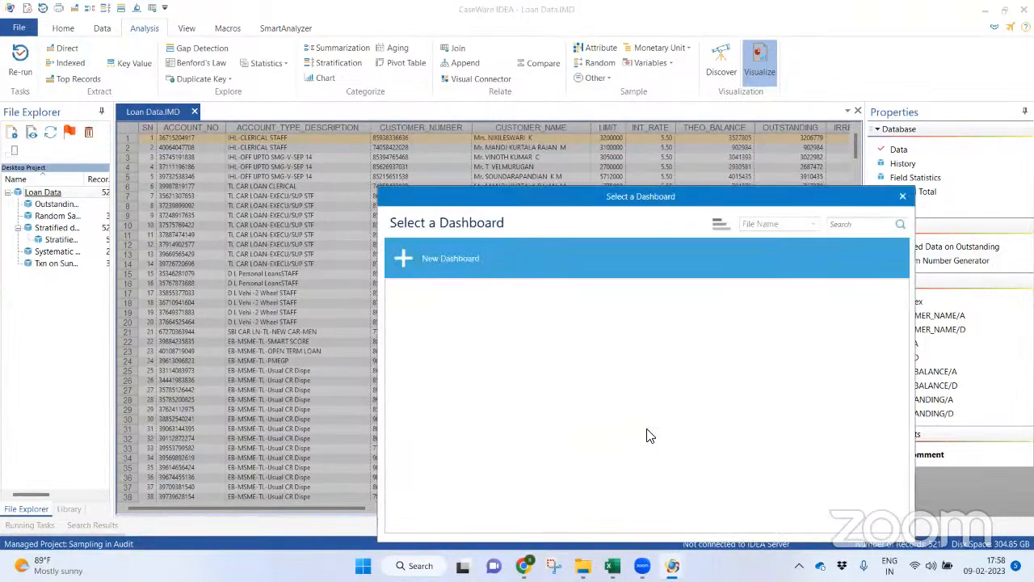
pyautogui.click(424, 258)
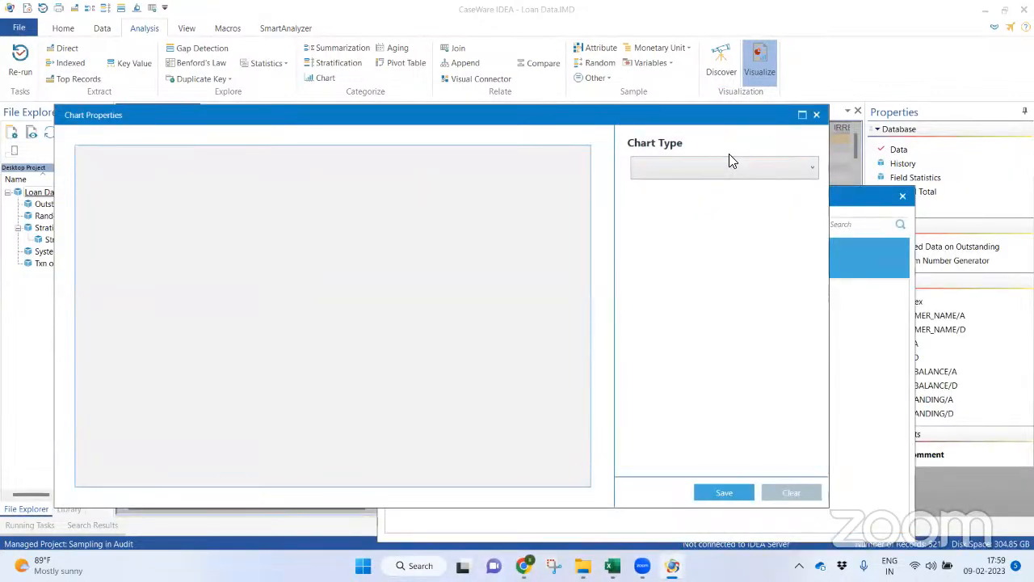
pyautogui.click(729, 161)
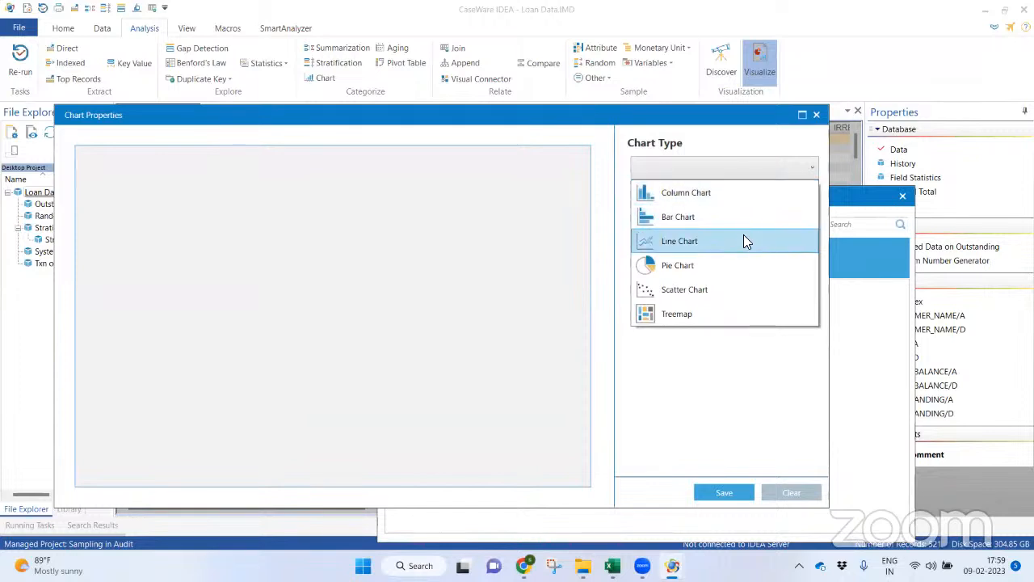
pyautogui.click(742, 241)
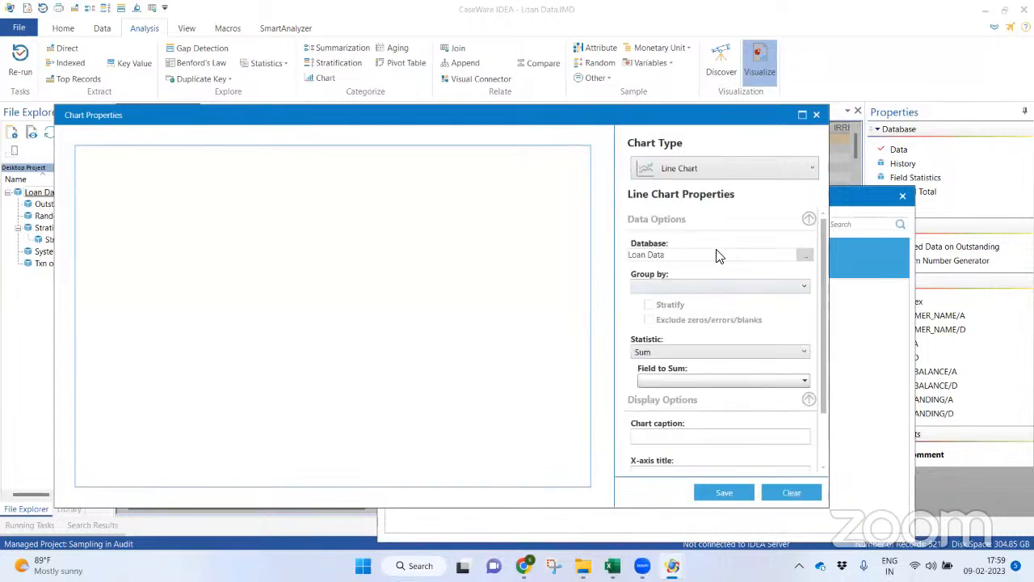
pyautogui.click(749, 289)
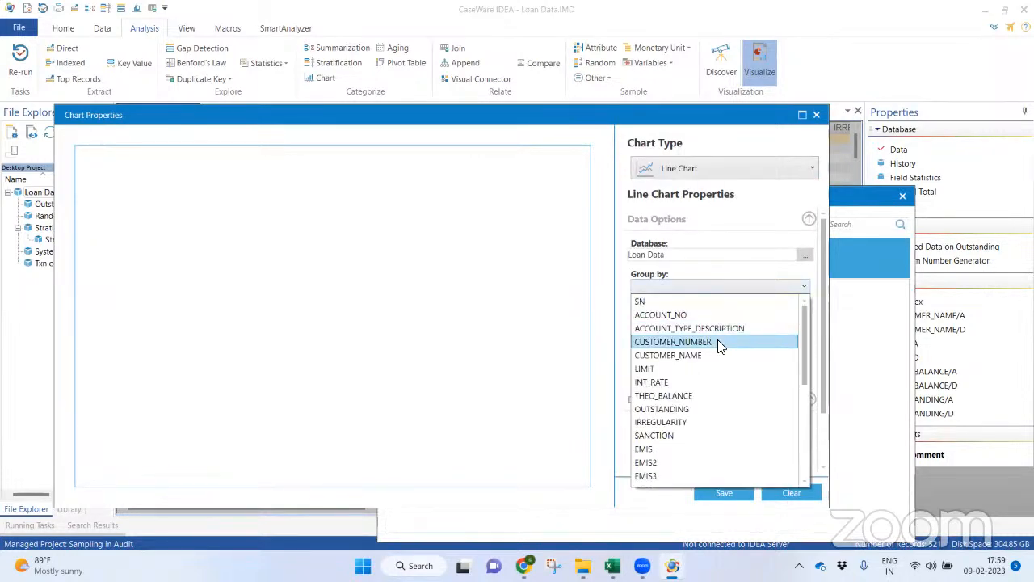
pyautogui.click(716, 370)
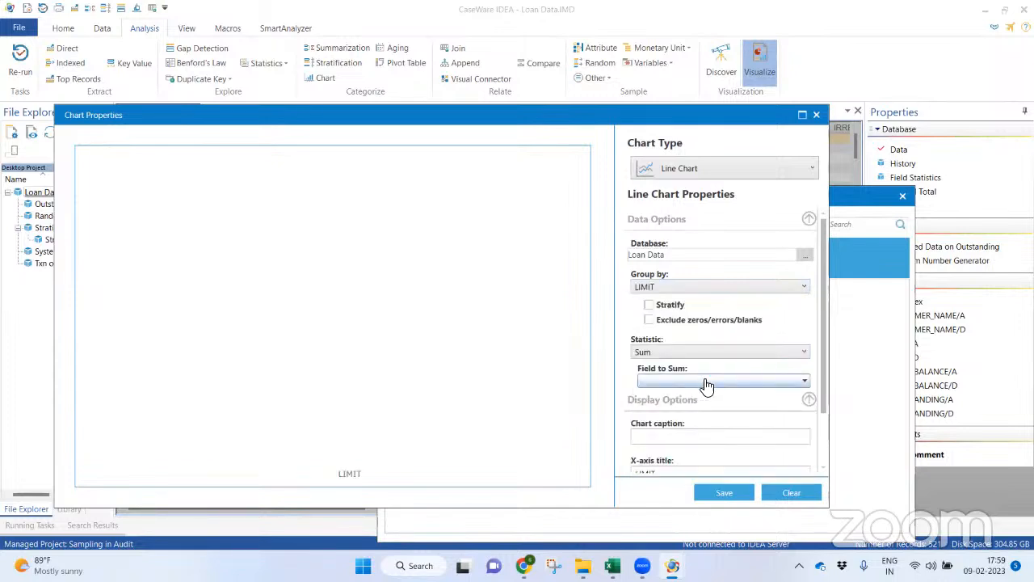
pyautogui.moveTo(824, 379); pyautogui.dragTo(826, 455)
pyautogui.click(731, 492)
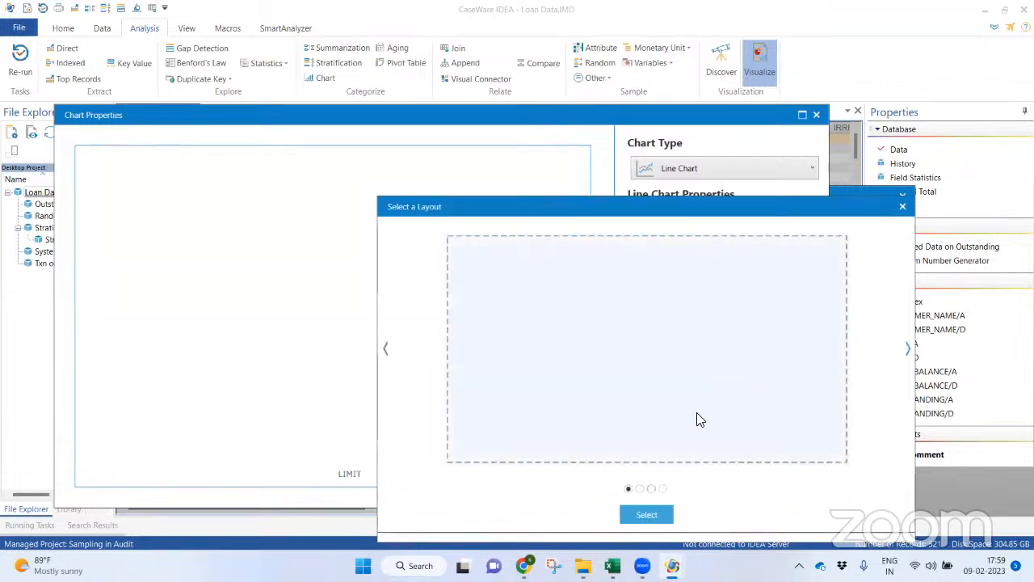
# Apply the two-by-two, four-chart layout to the new dashboard.
pyautogui.click(908, 349)
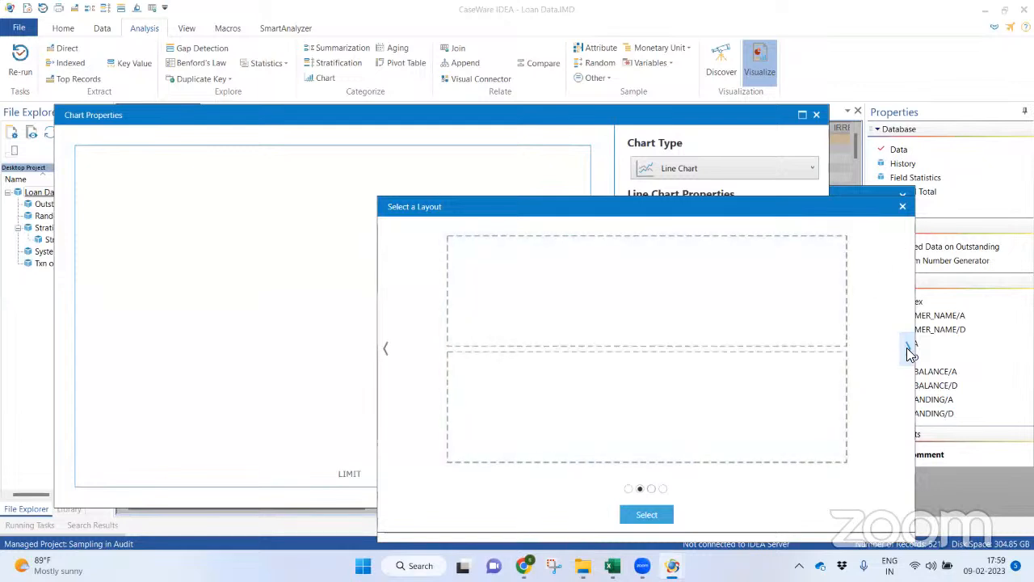
pyautogui.click(908, 349)
pyautogui.click(908, 349)
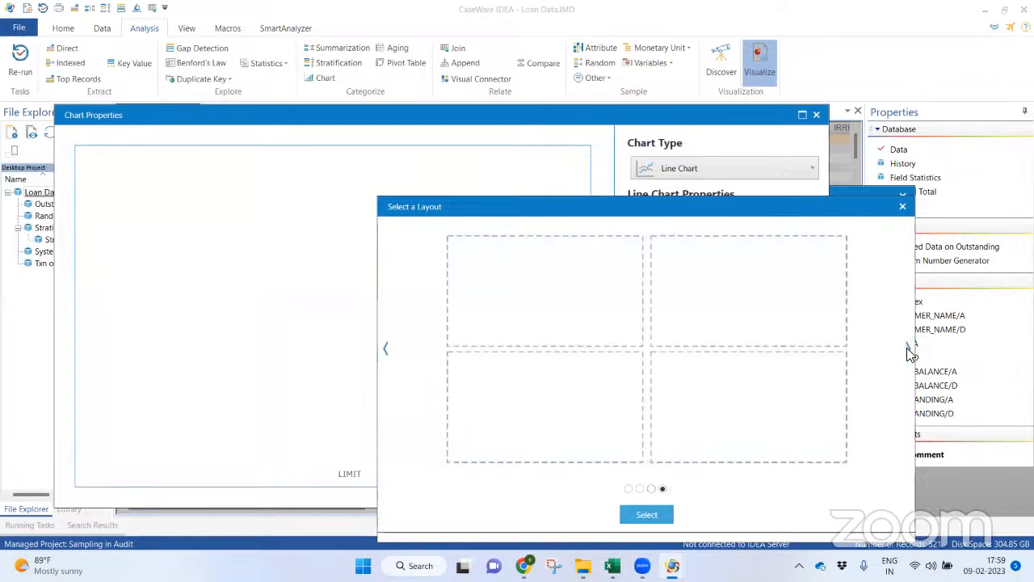
pyautogui.click(630, 521)
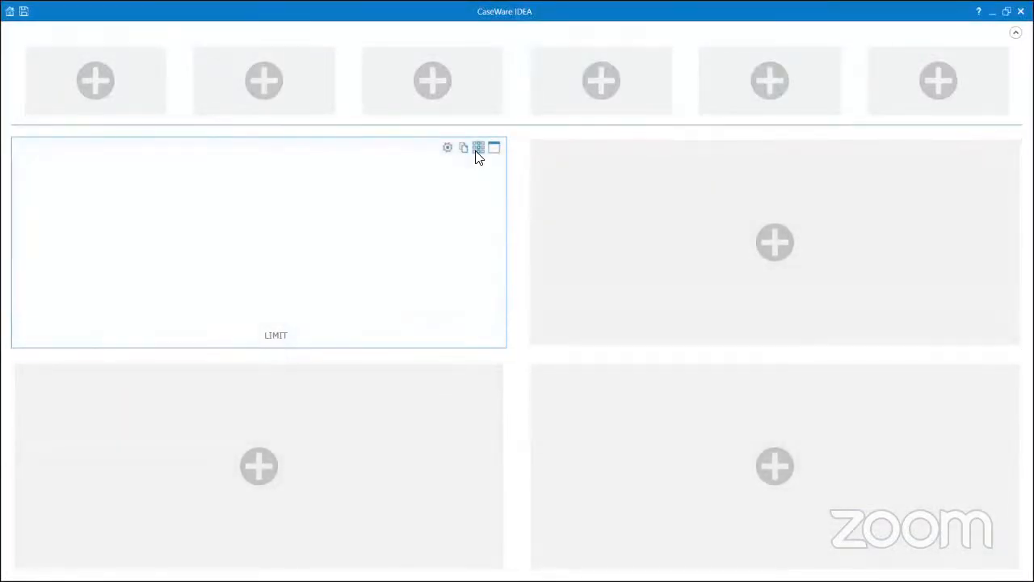
# Open the properties of the first field statistic tile, cancel them, and close the new dashboard.
pyautogui.click(95, 80)
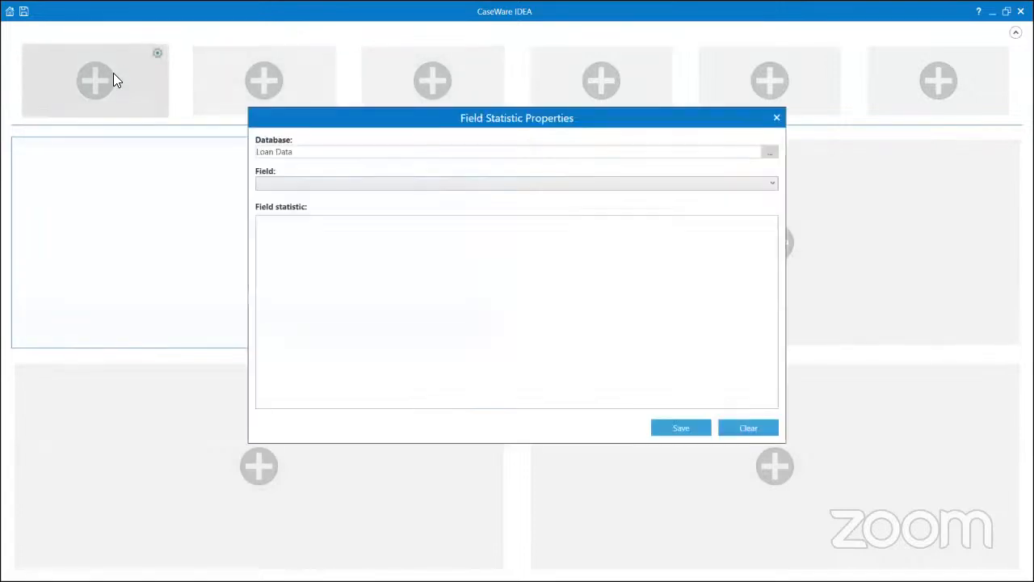
pyautogui.click(776, 119)
pyautogui.click(1021, 11)
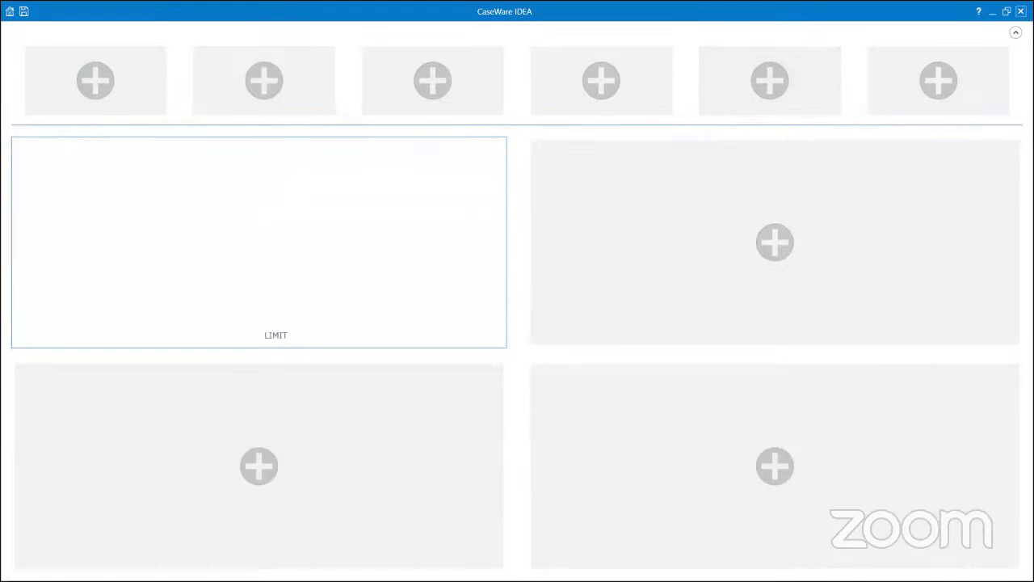
pyautogui.click(563, 314)
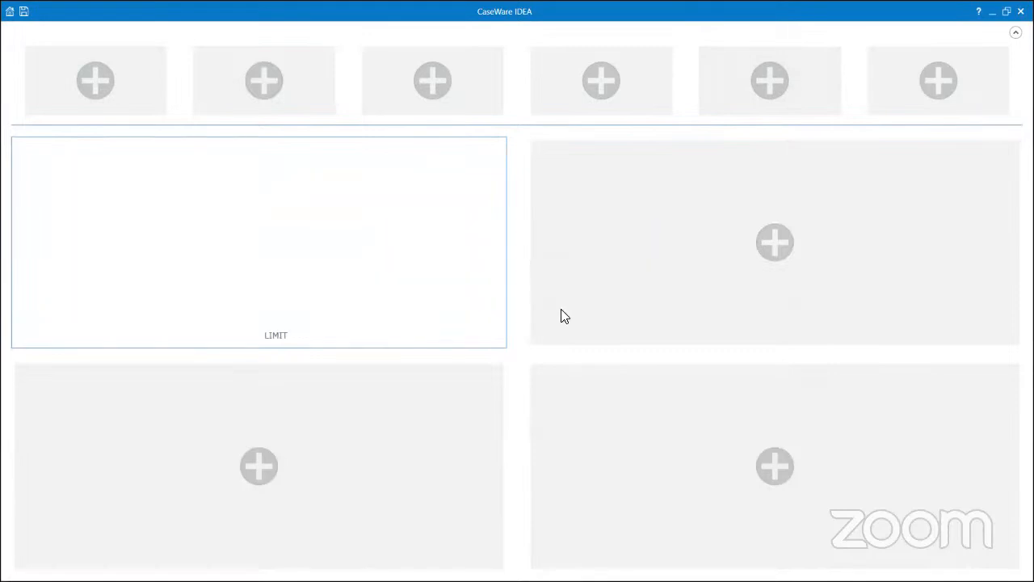